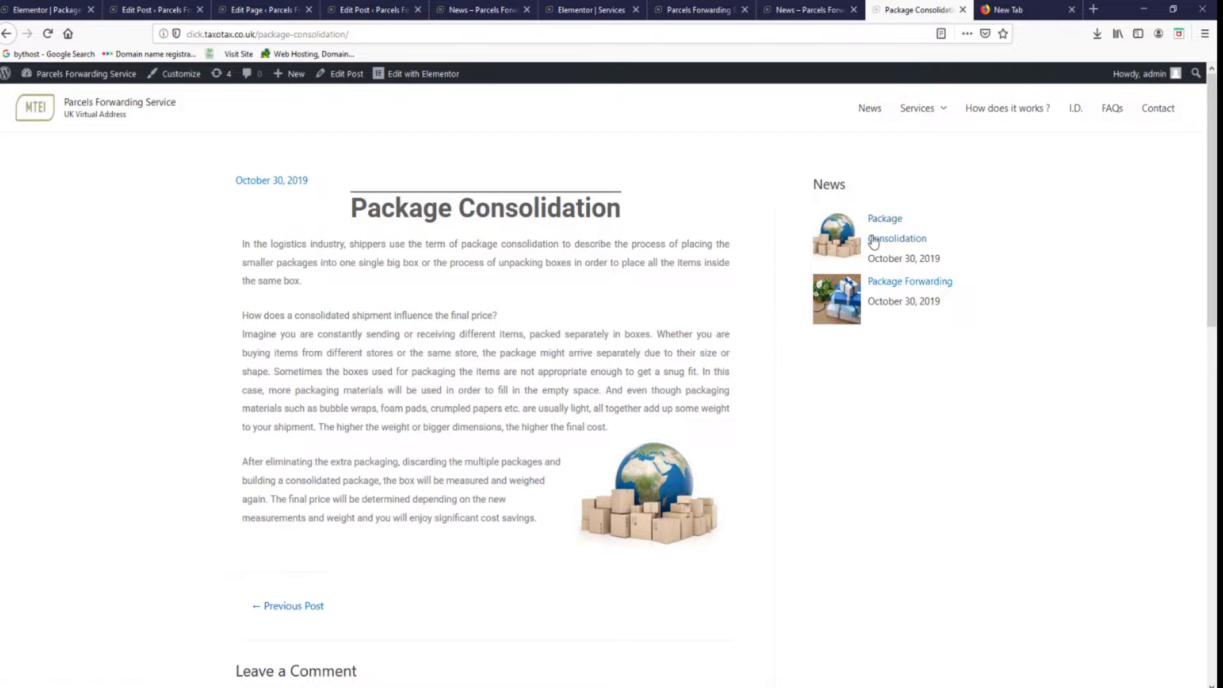
Look over the parcel forwarding site's home page, the Astra theme website and the Elementor website
click(29, 113)
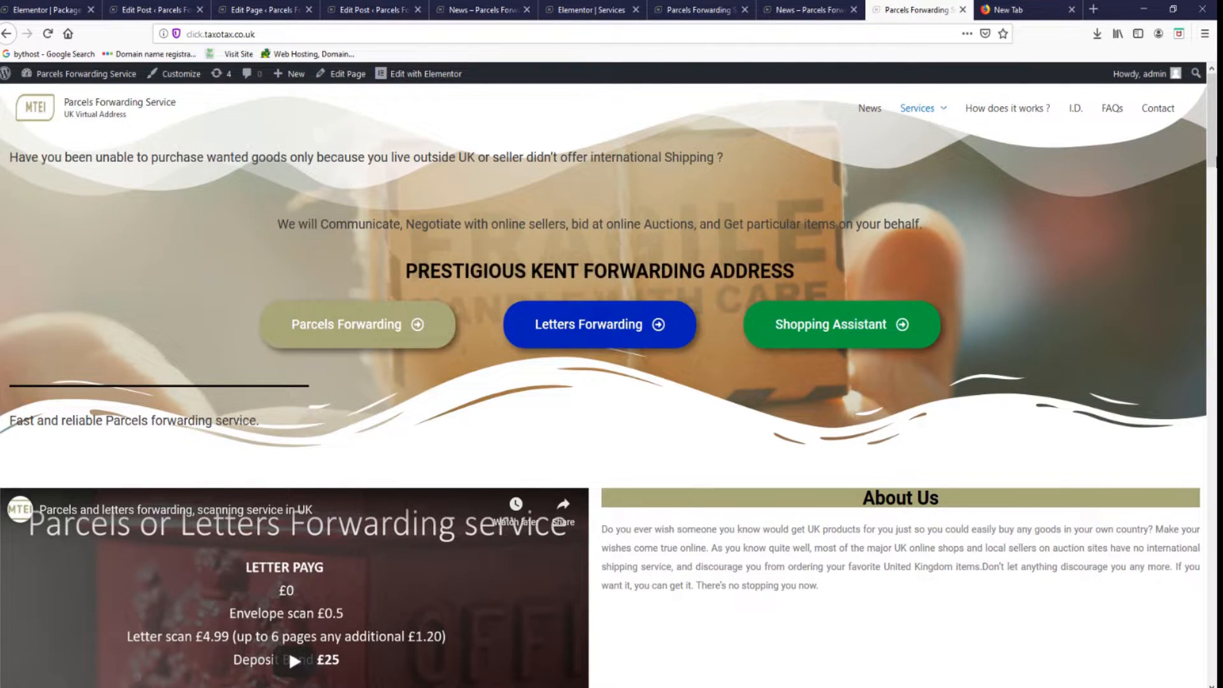
drag(1211, 145, 1212, 427)
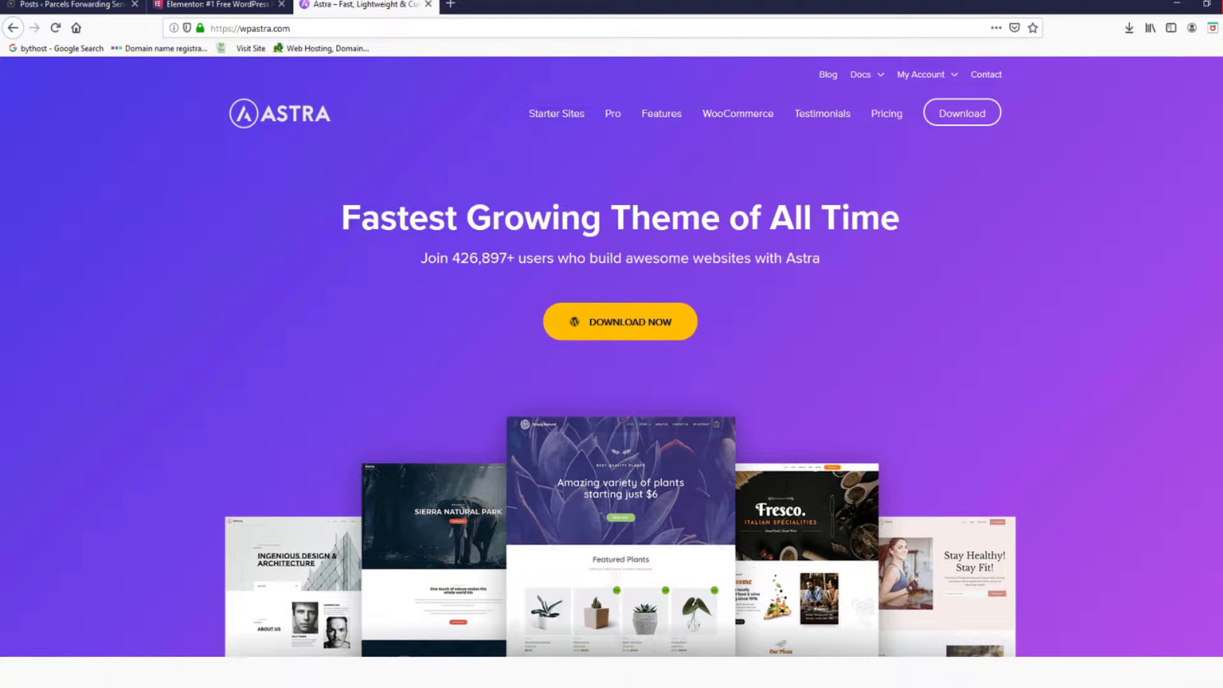
drag(1221, 96, 1211, 635)
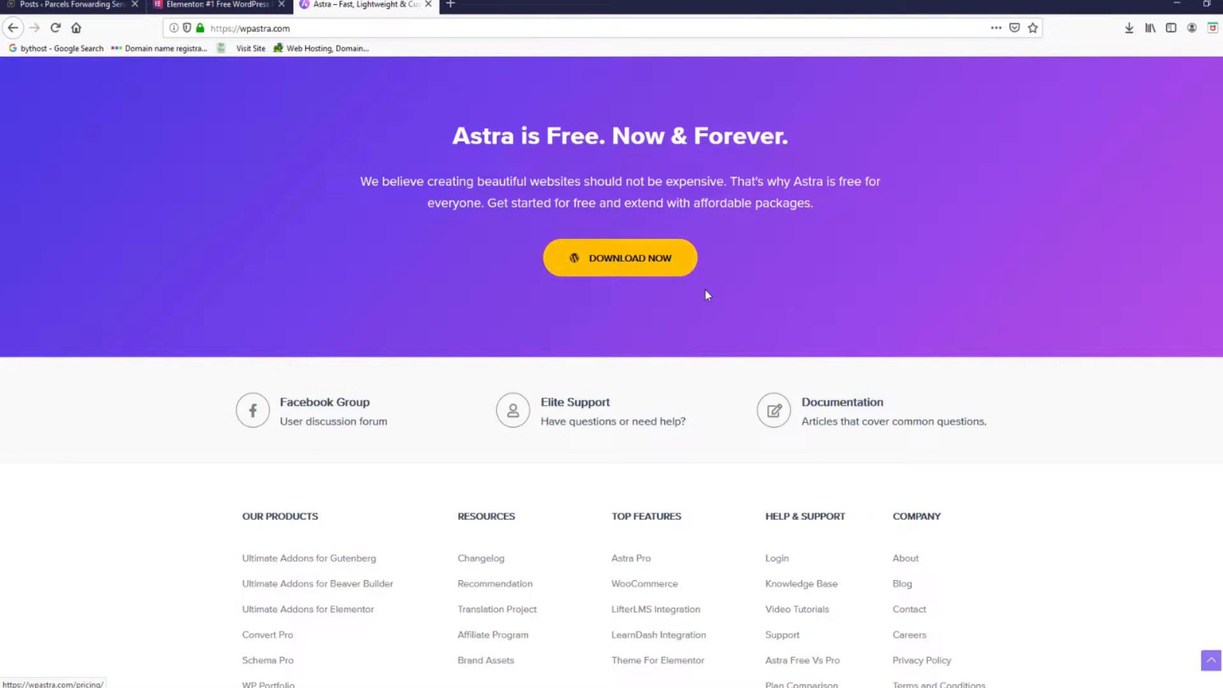
click(199, 5)
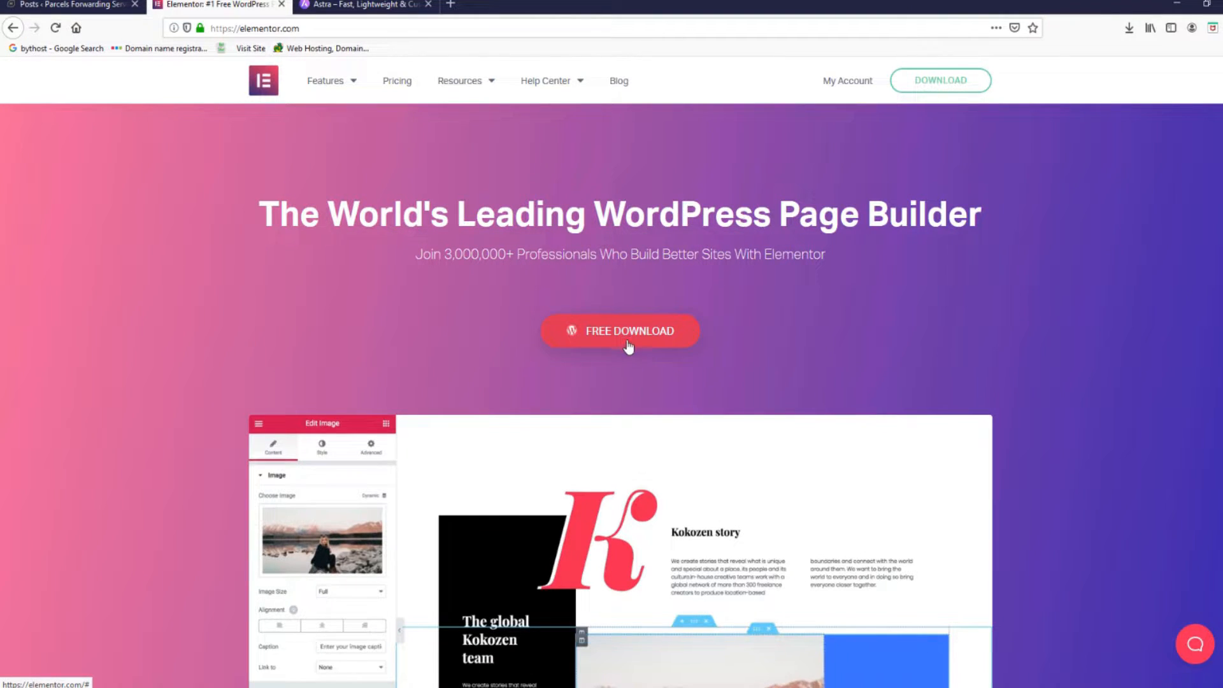
In the WordPress admin, open the plugin upload form and browse for a .zip file without choosing one
click(49, 6)
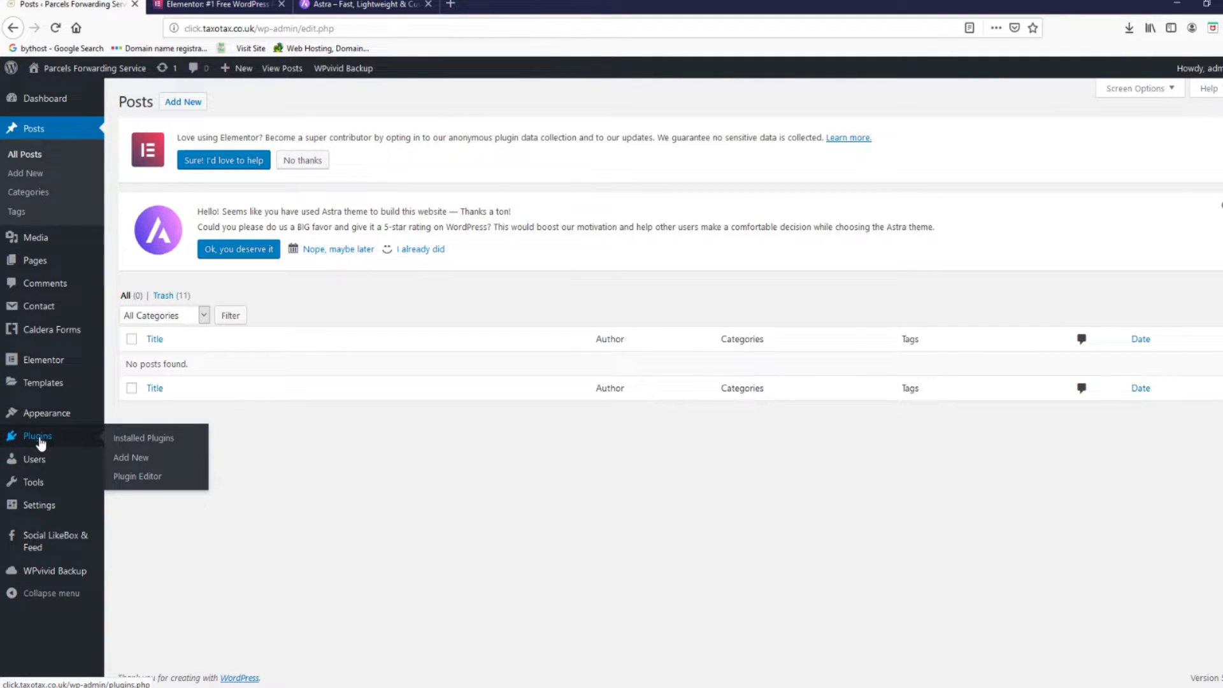
click(41, 442)
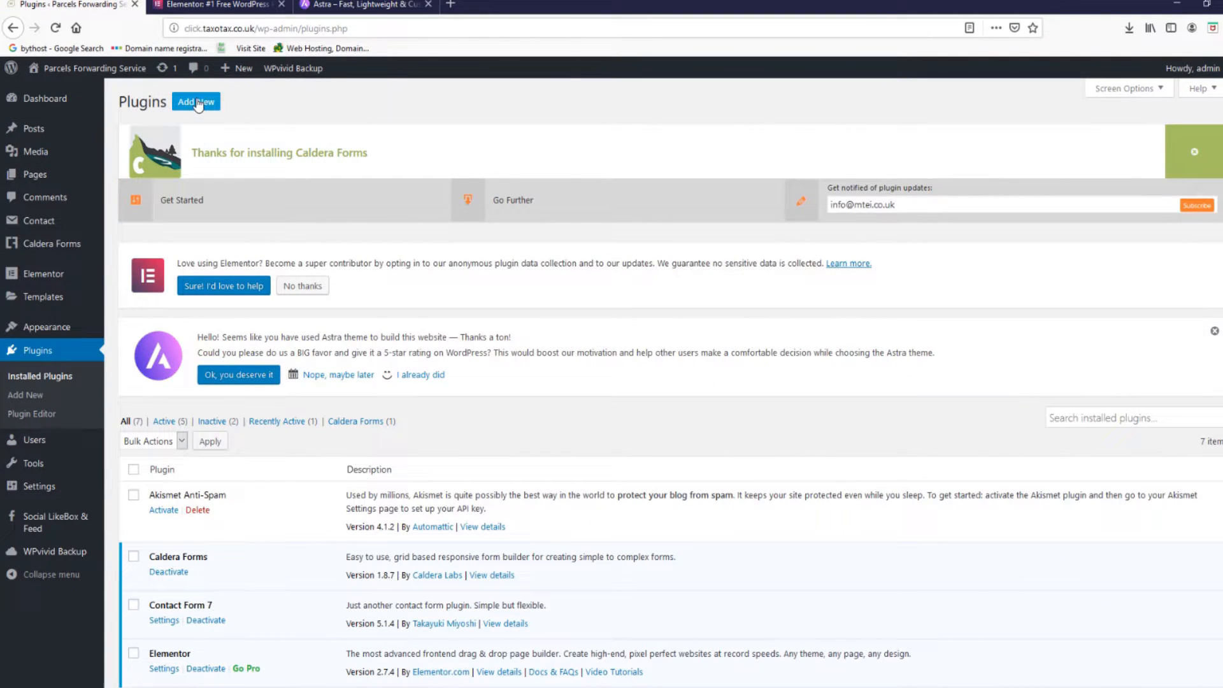
click(198, 103)
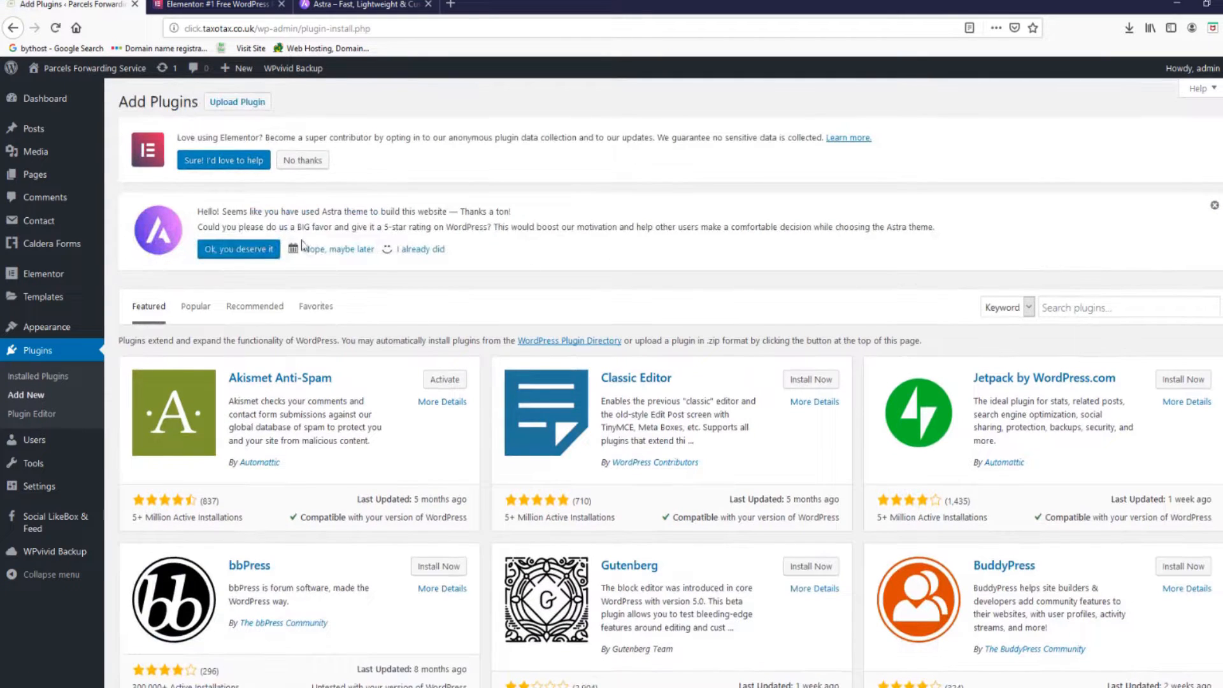
click(246, 106)
click(563, 393)
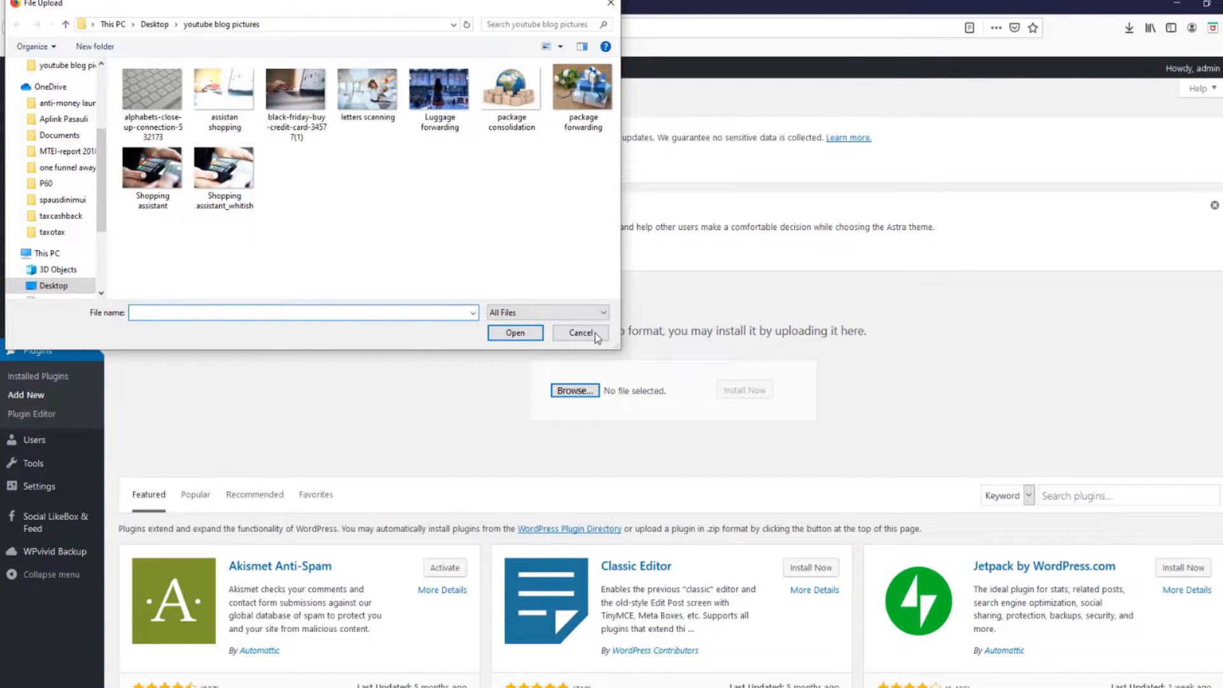
click(596, 333)
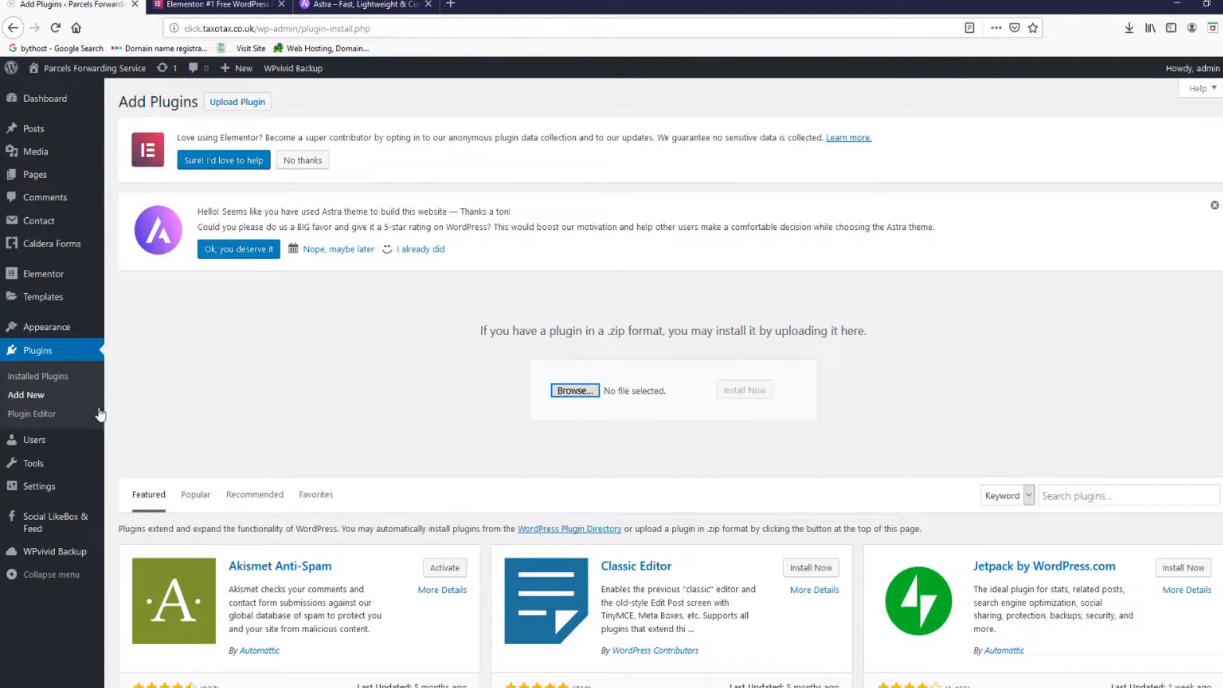
Review the list of plugins installed on the site
scroll(430, 436, down, 4)
scroll(469, 437, up, 3)
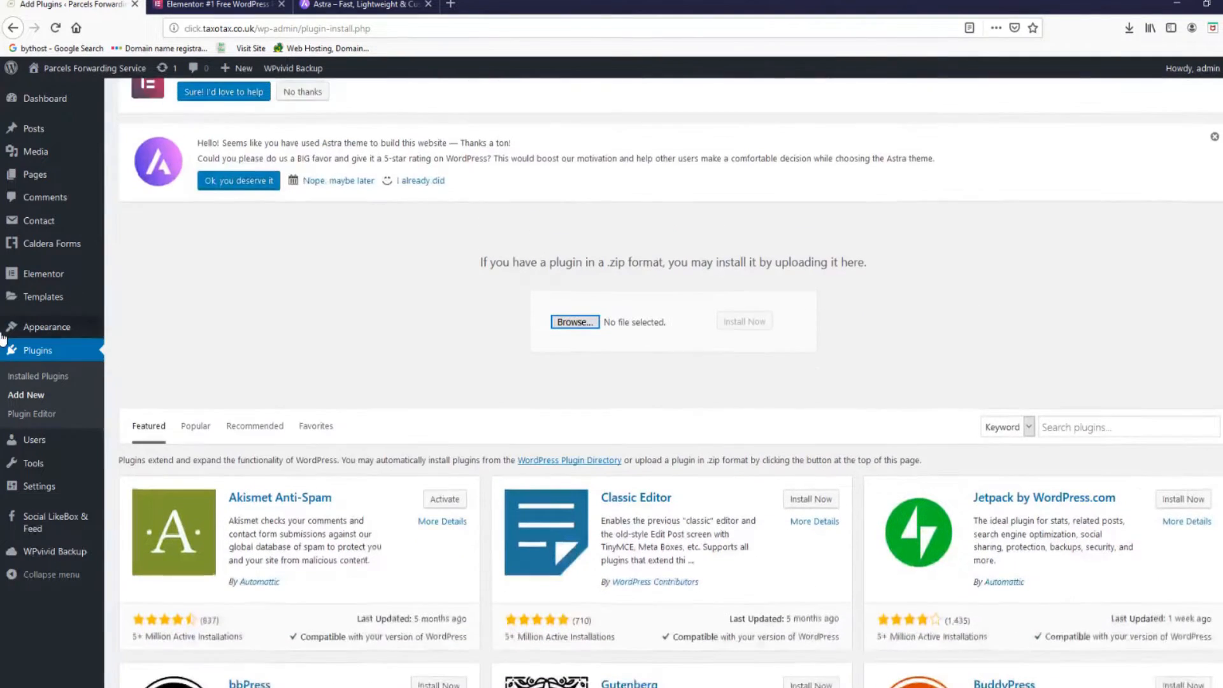
click(36, 373)
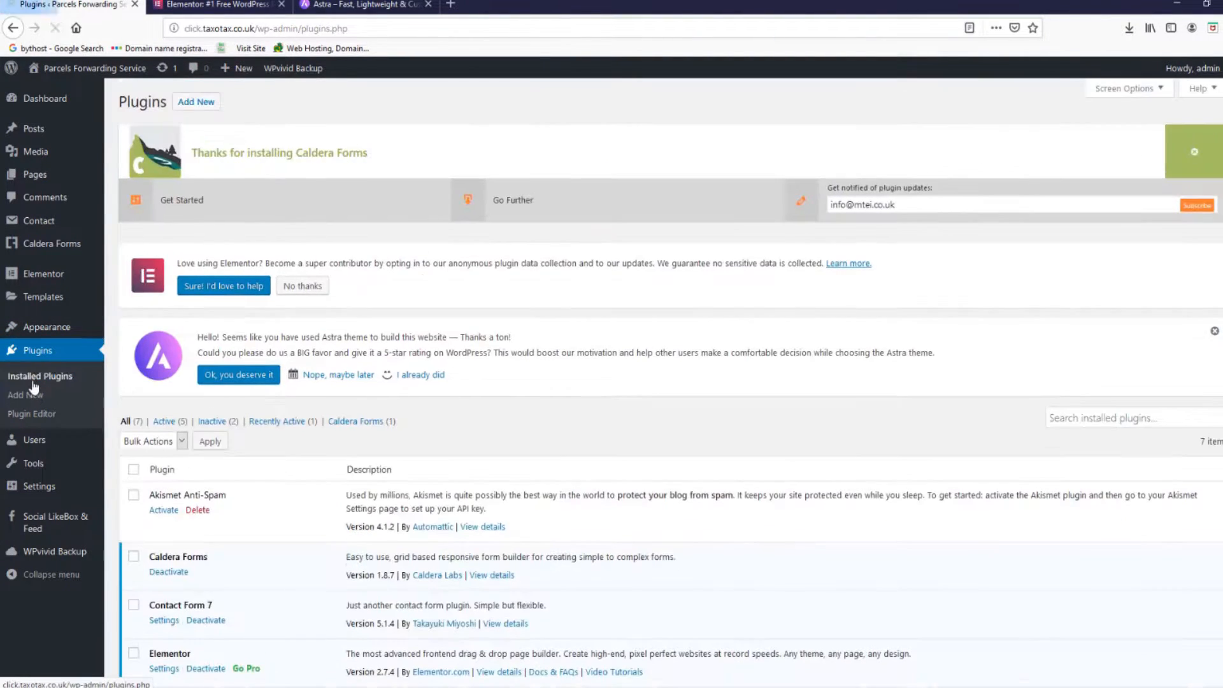
scroll(328, 471, down, 4)
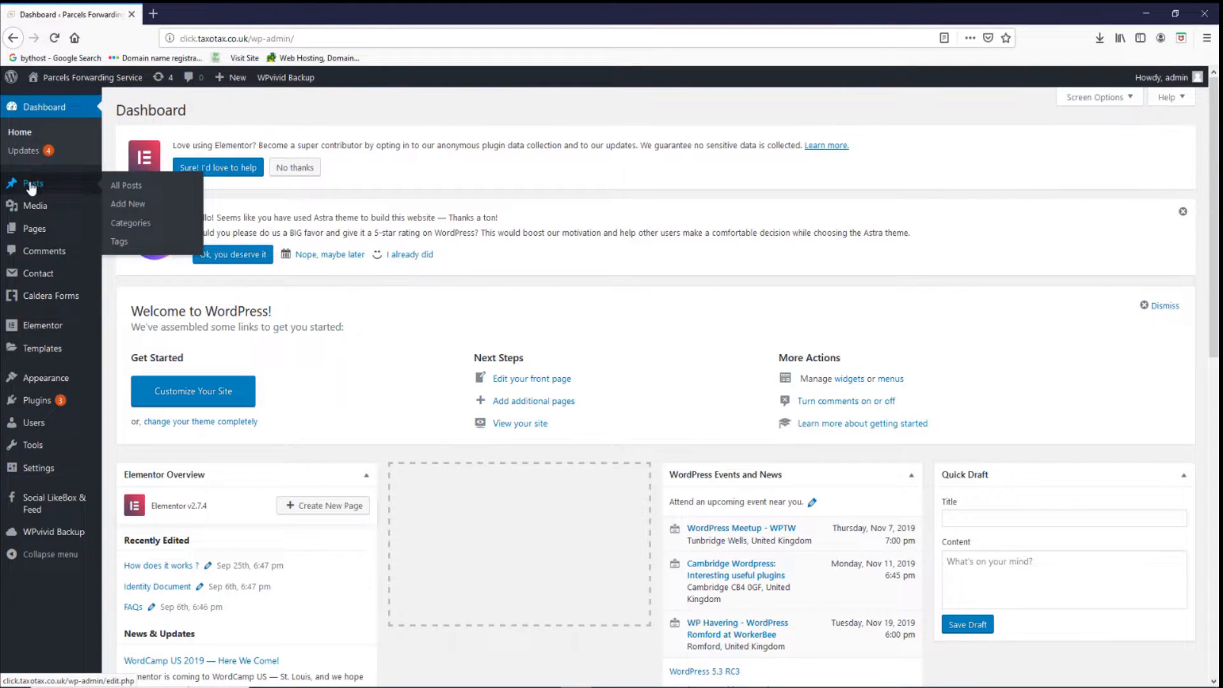
Create and publish a new post titled "Package Forwarding", and open its live page
click(132, 205)
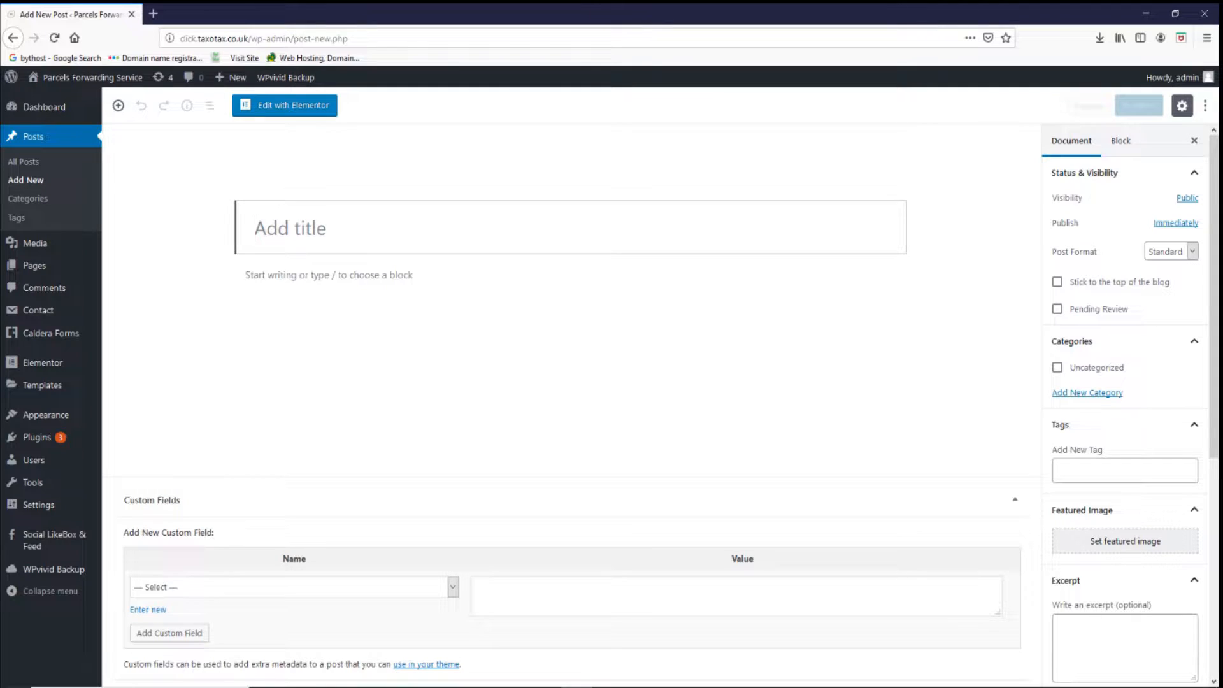
text(P)
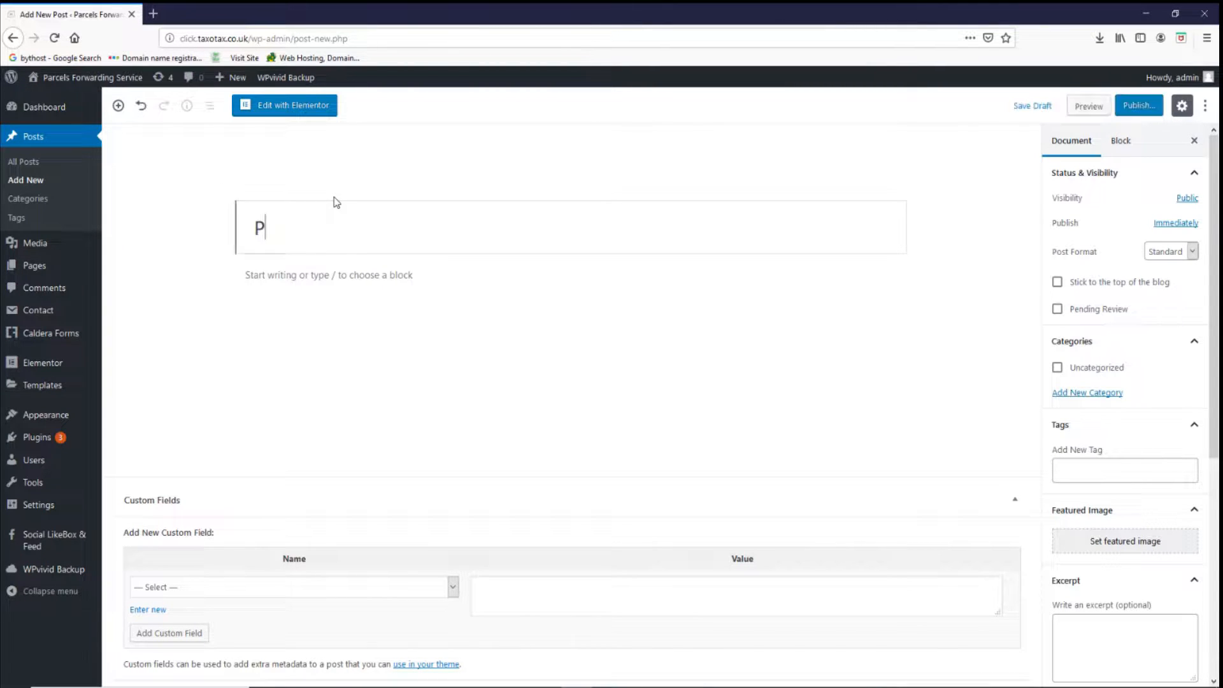
text(ackage)
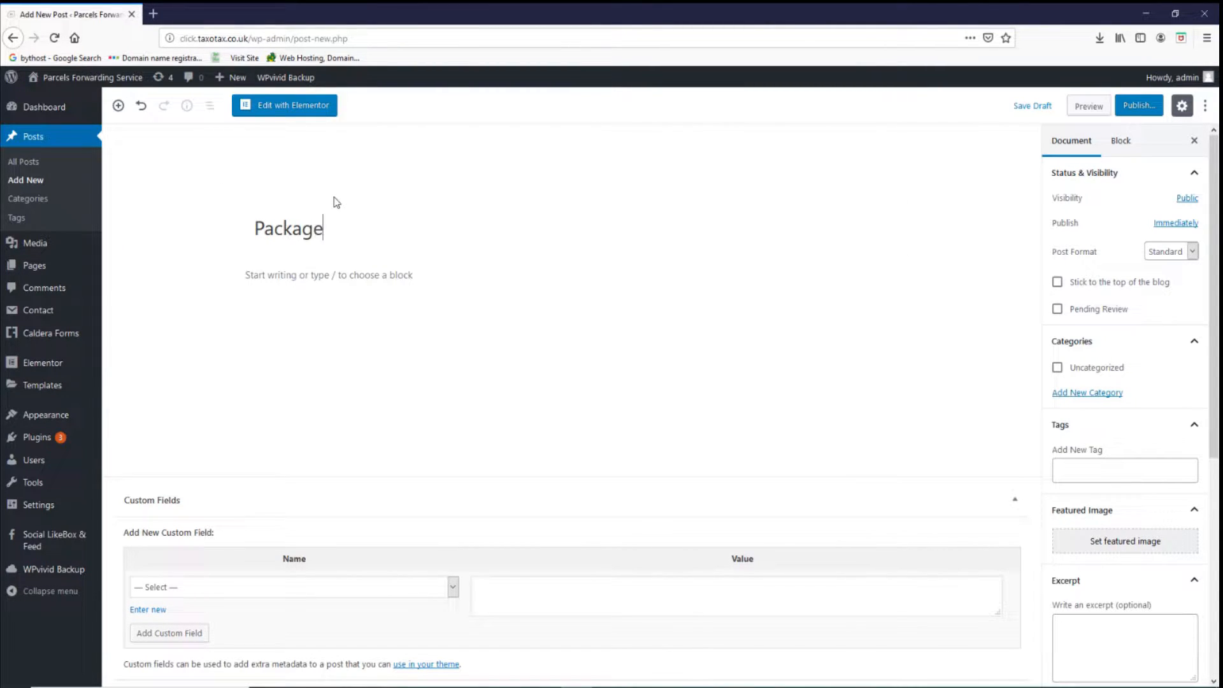
text( Forwardin)
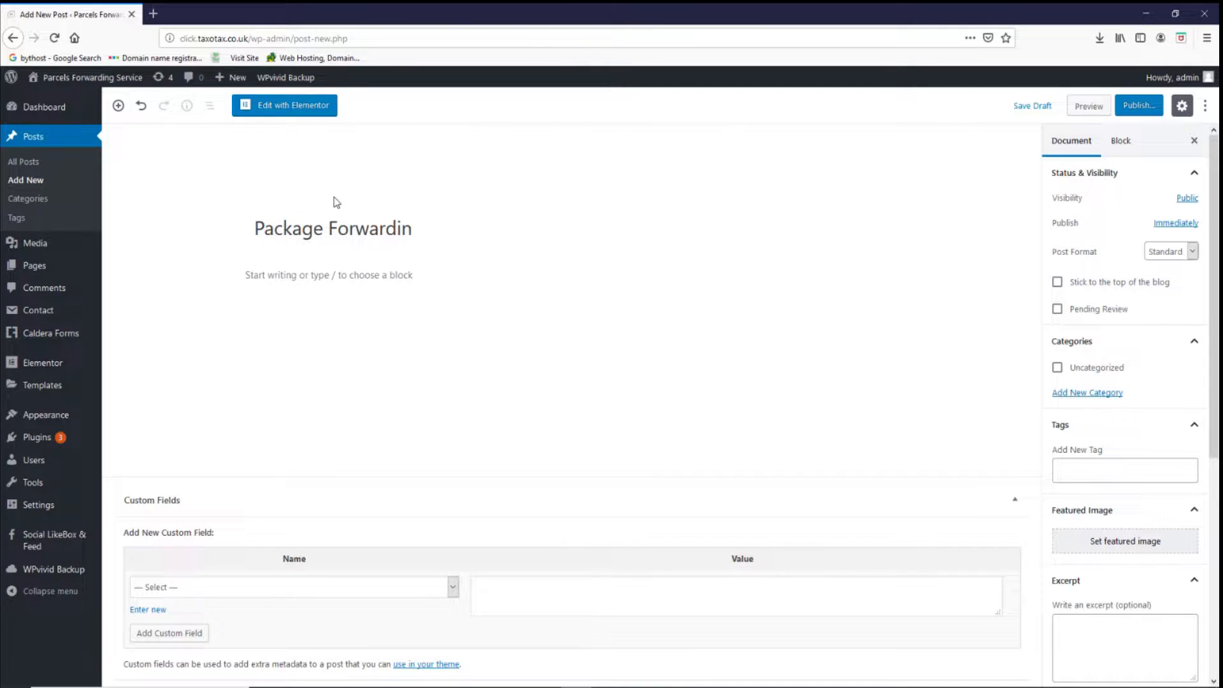
text(g)
click(1133, 108)
click(1133, 108)
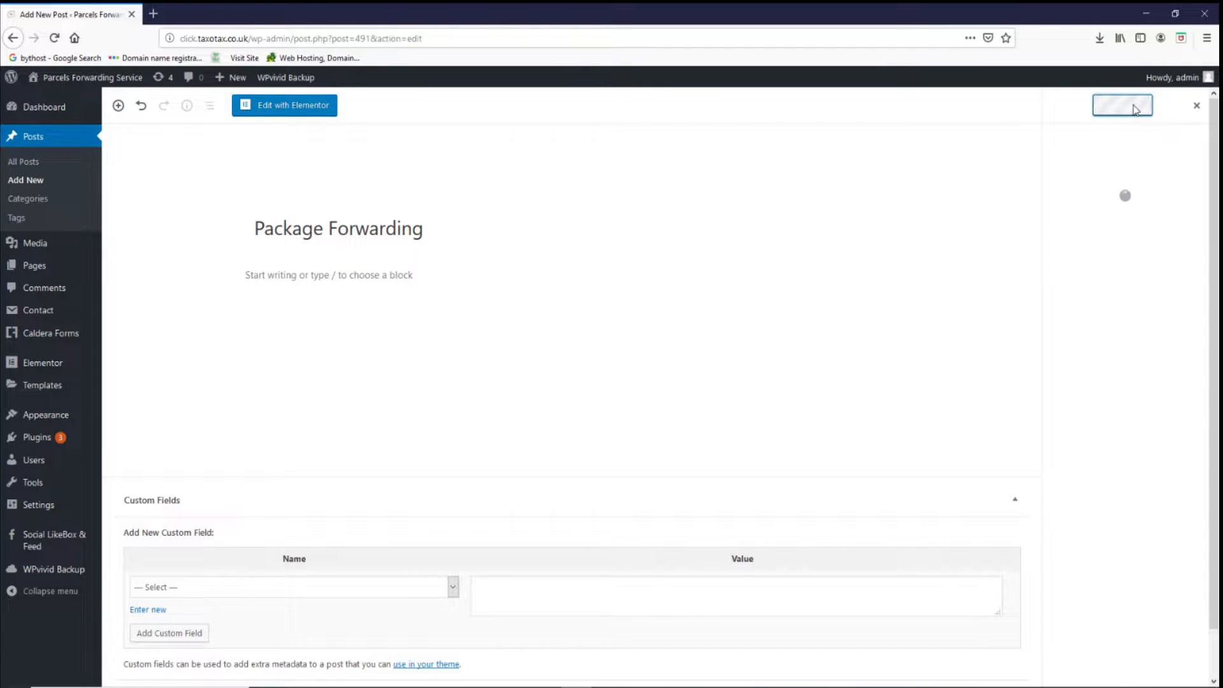
click(1097, 245)
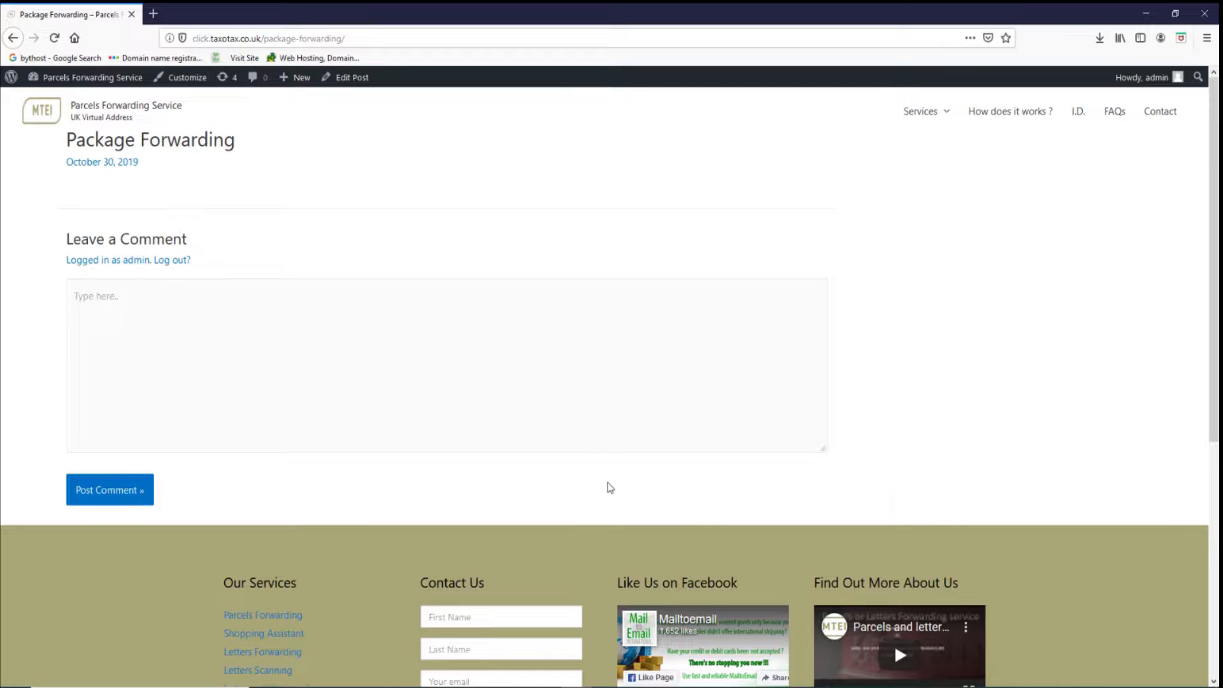
Return to the dashboard and start another new post titled "Package Consolidation"
mouse_move(93, 77)
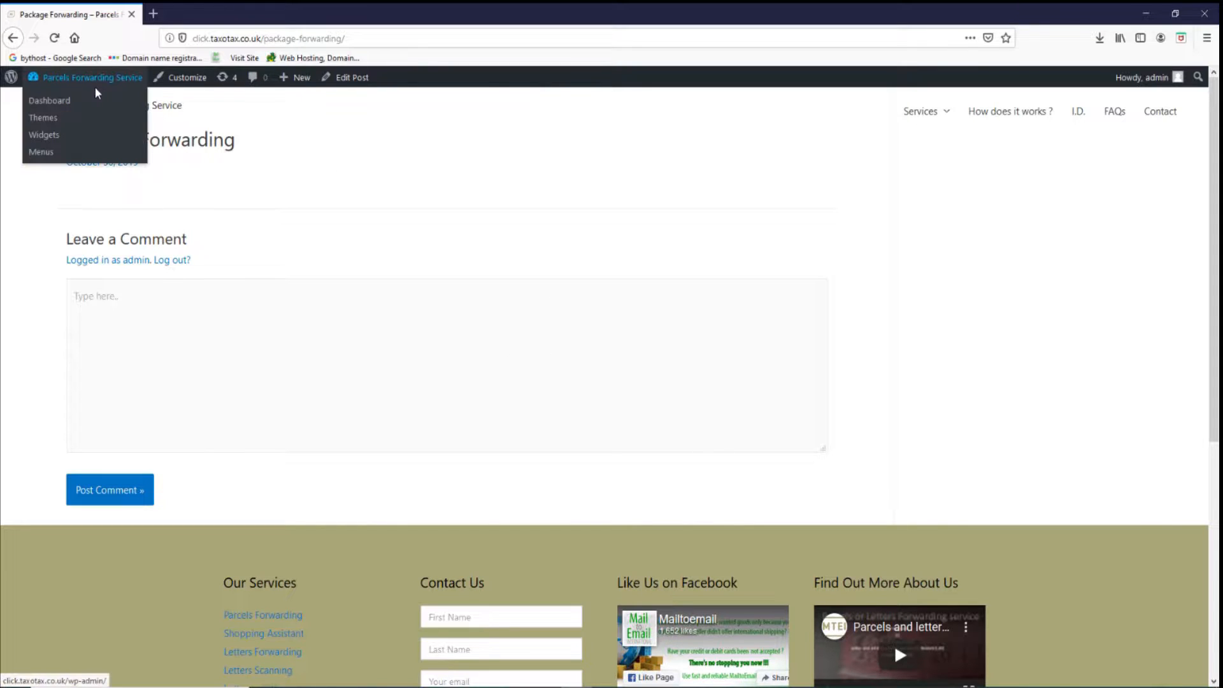
click(62, 102)
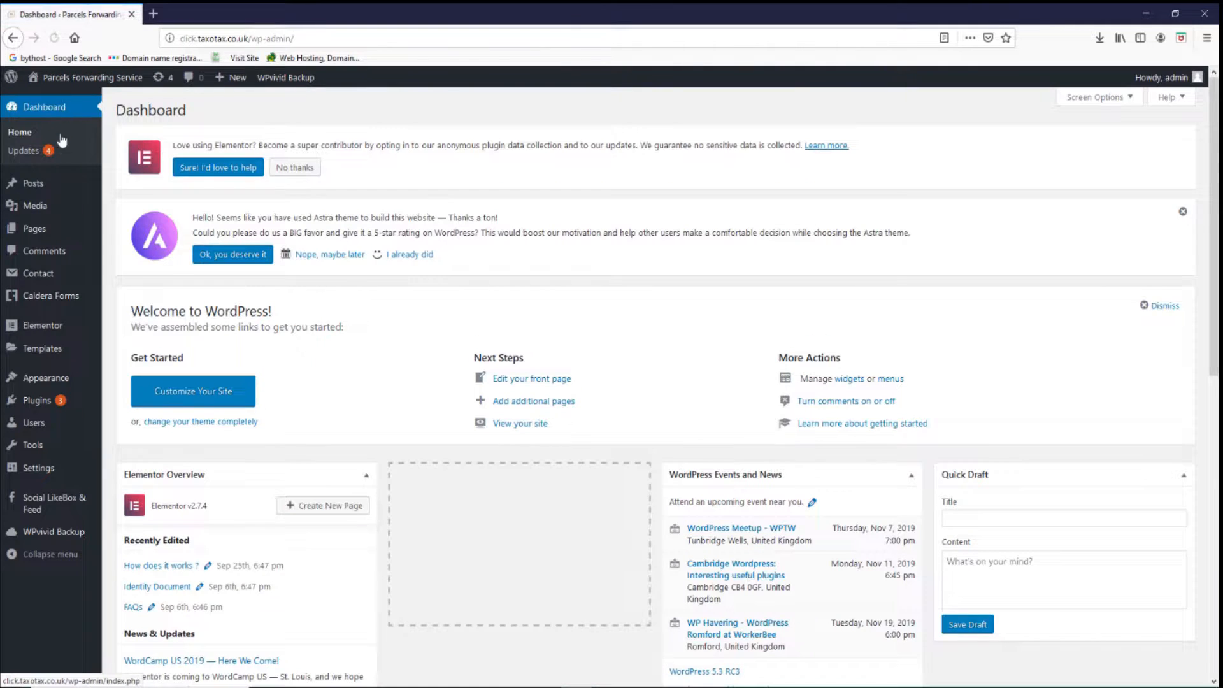
mouse_move(32, 186)
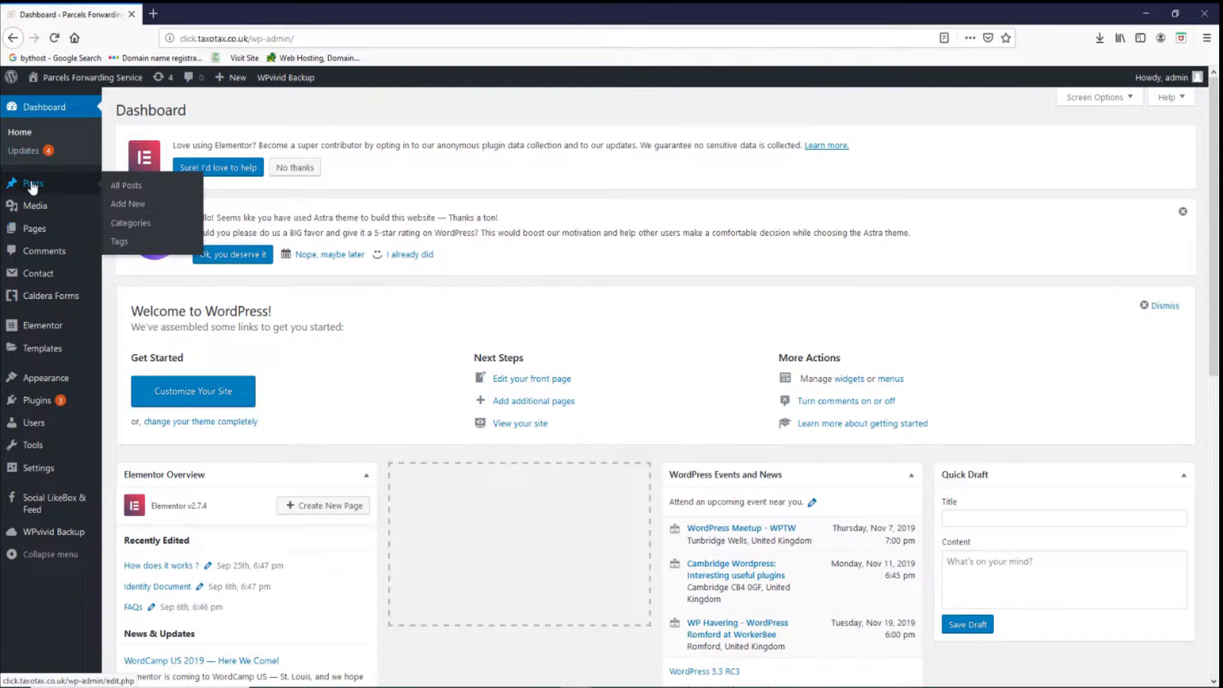
click(129, 204)
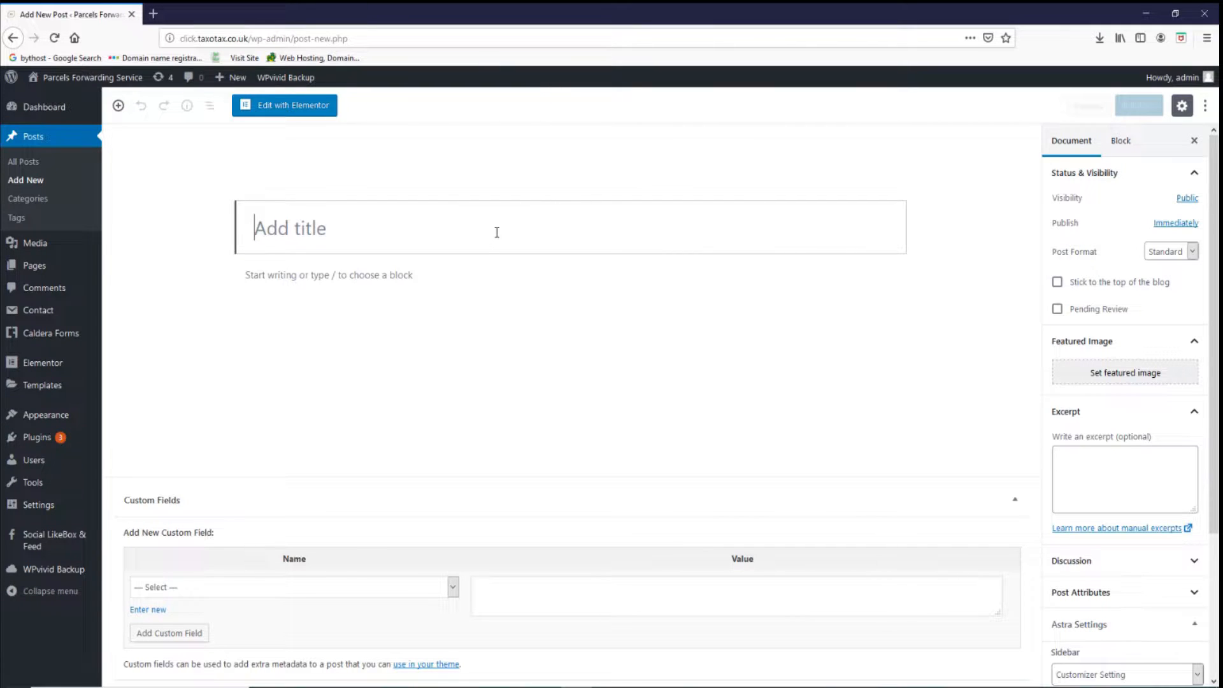
text(Packag)
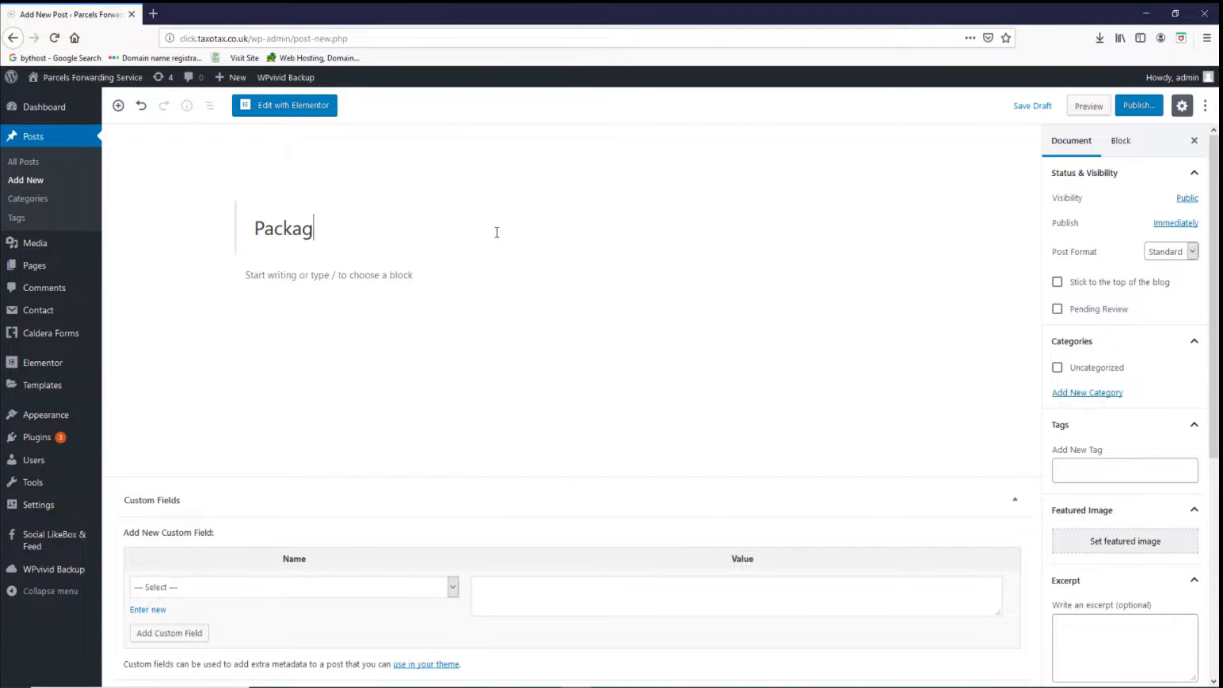
text(e Consolidation)
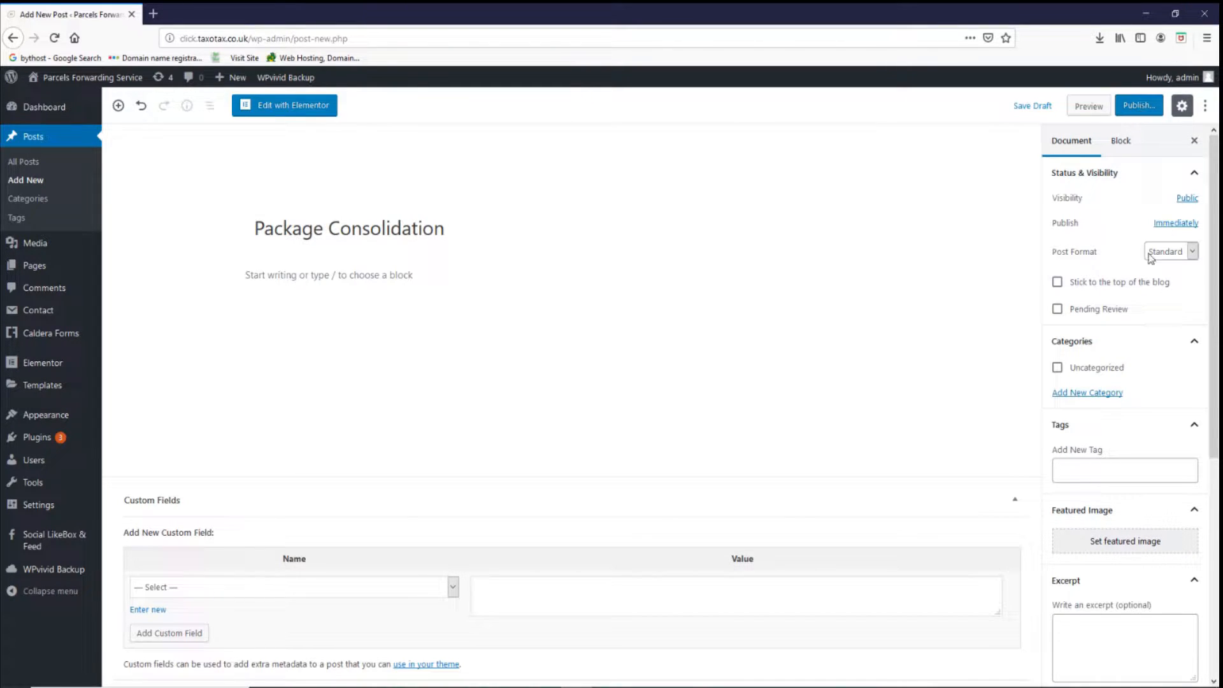
Add a new category named "package consolidation" to the post
click(1083, 394)
click(1083, 430)
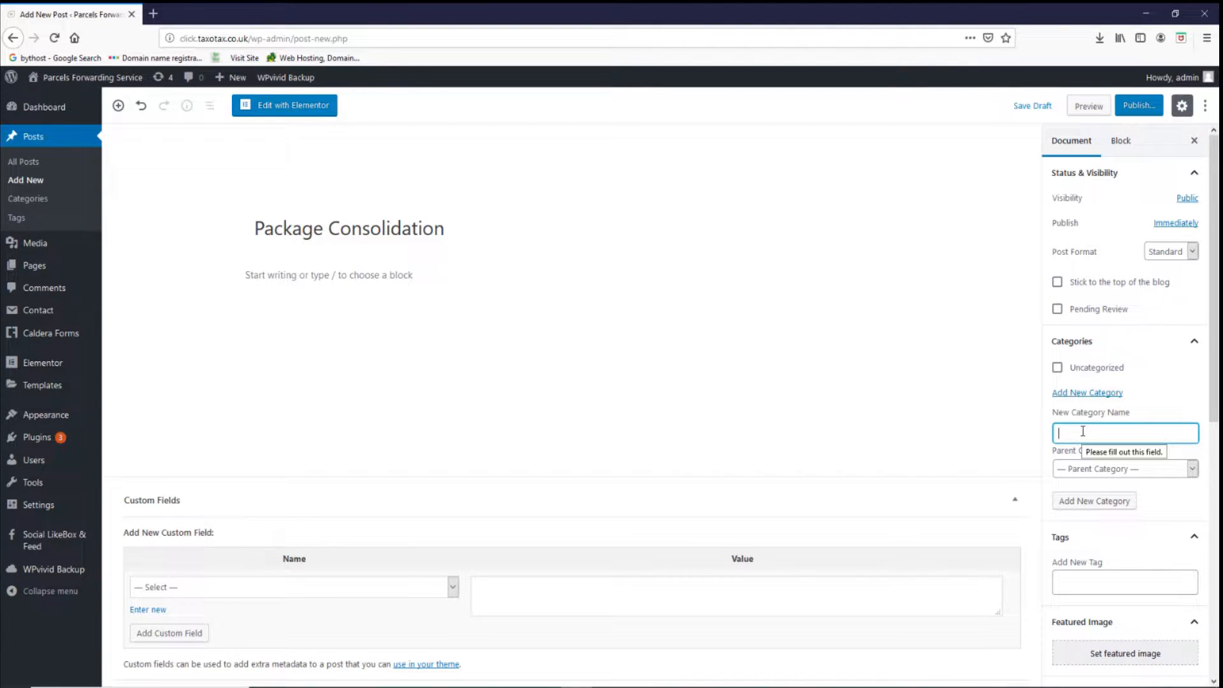
text(package consolidation)
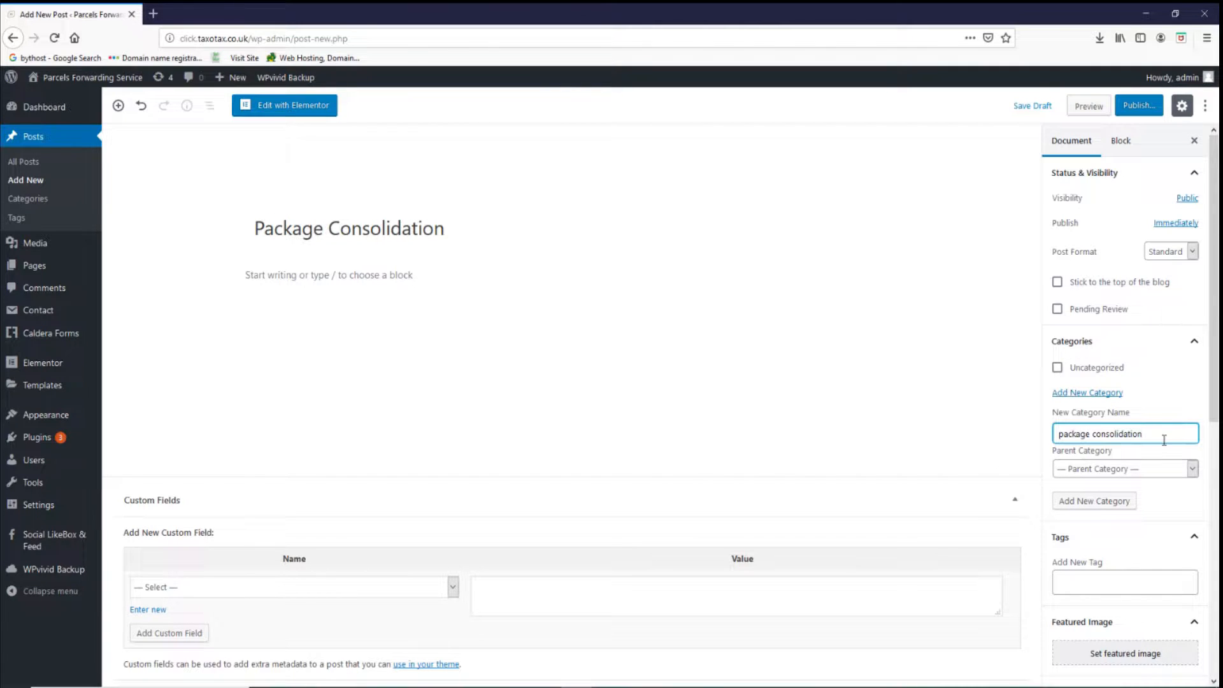
key(Return)
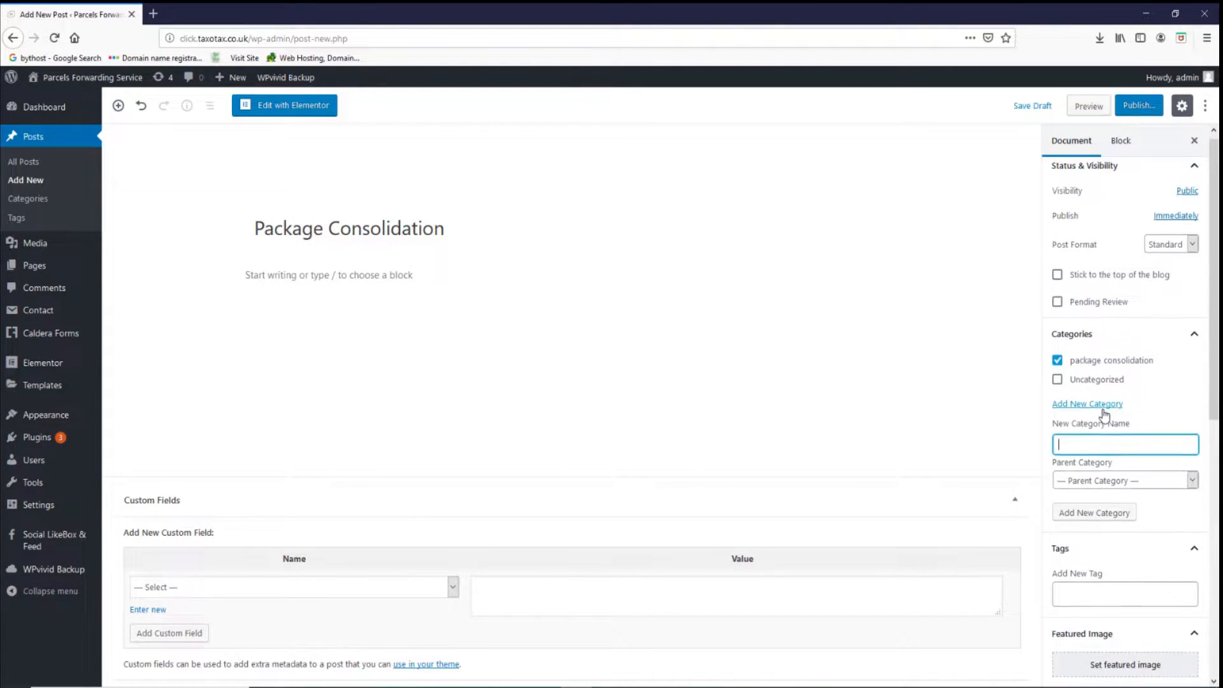
Copy the post title "Package Consolidation" into the new tag field
scroll(1104, 402, down, 5)
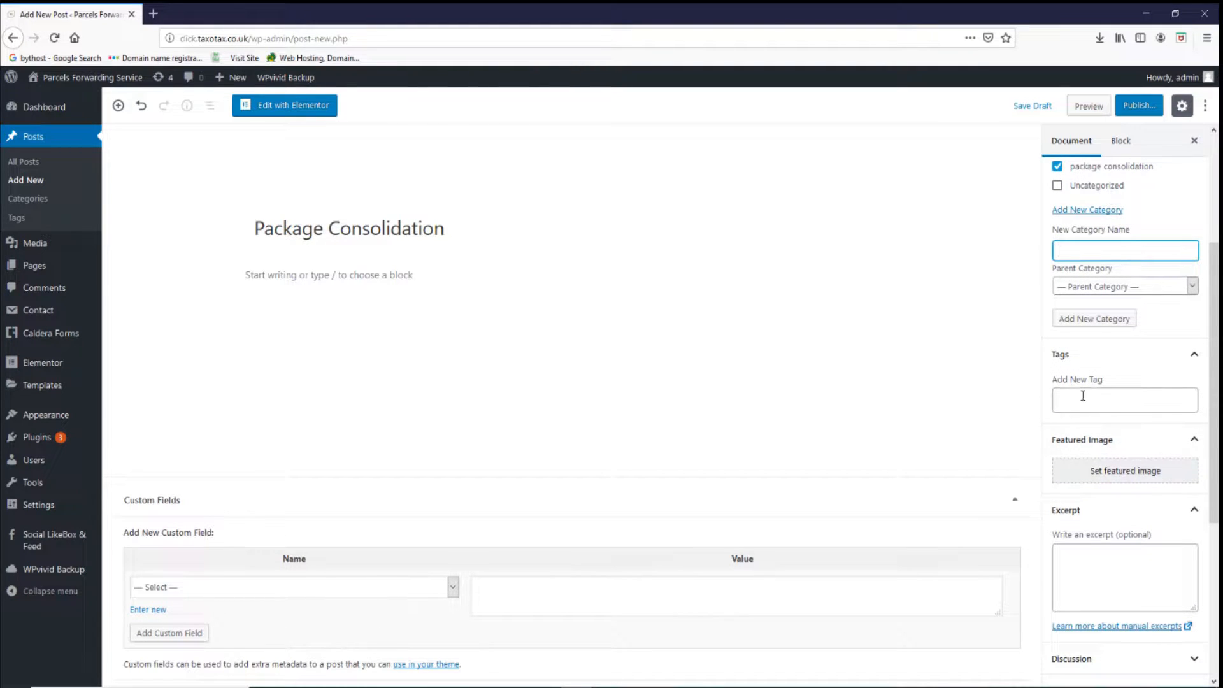
drag(456, 231, 257, 226)
key(ctrl+c)
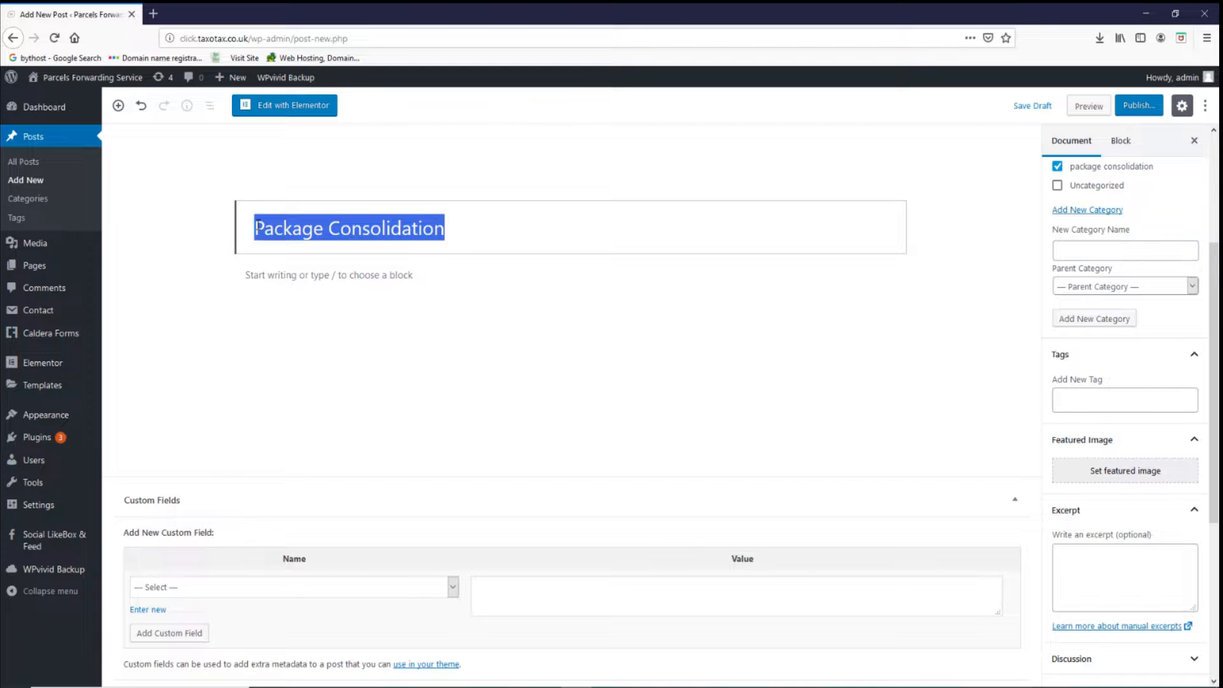
click(1079, 393)
key(ctrl+v)
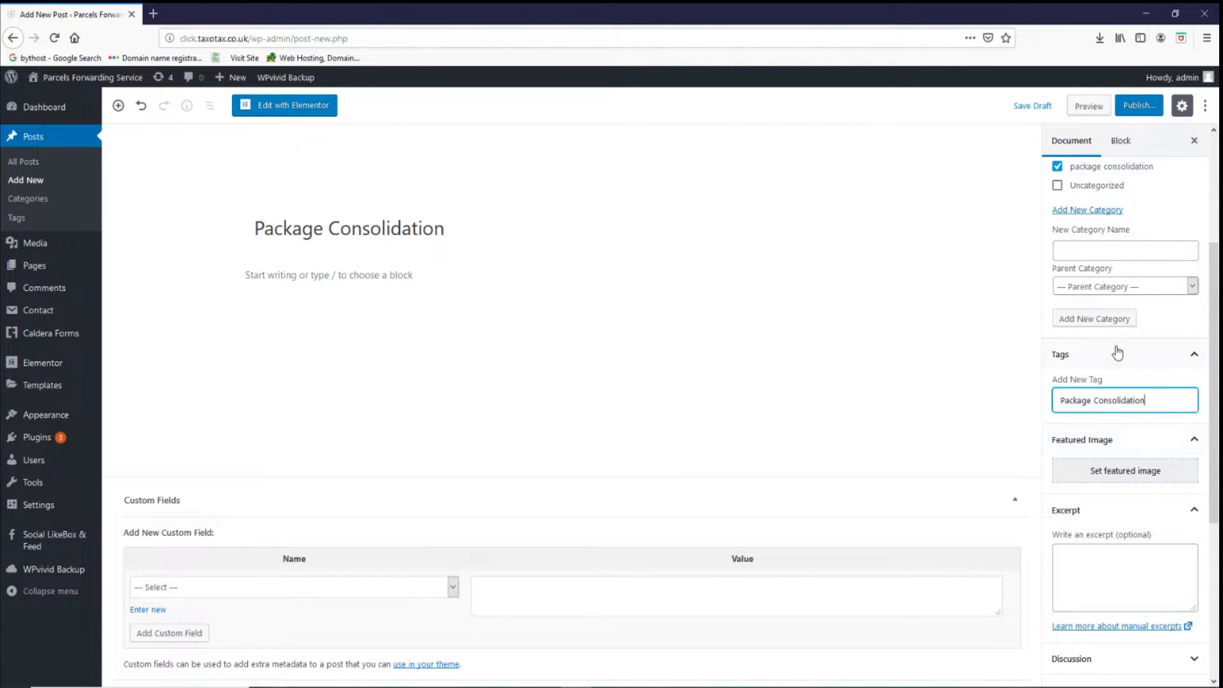
Set package-consolidation.jpg, the globe surrounded by boxes, from the media library as the post's featured image
scroll(1137, 446, down, 3)
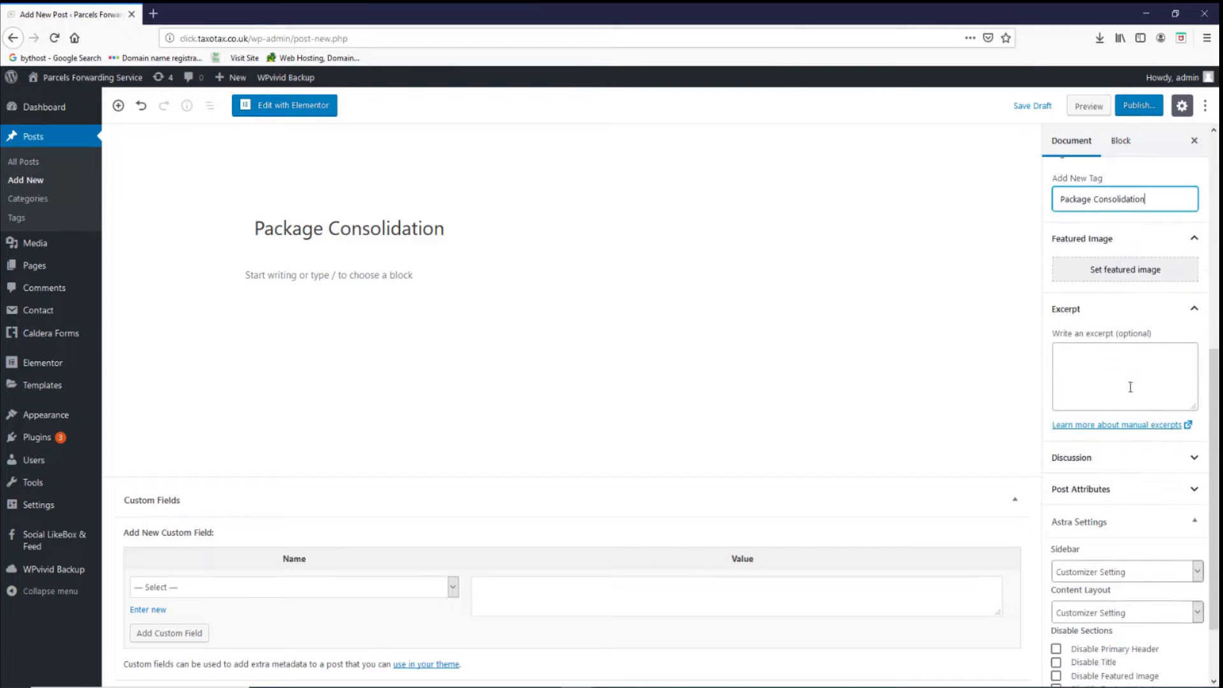
click(1117, 273)
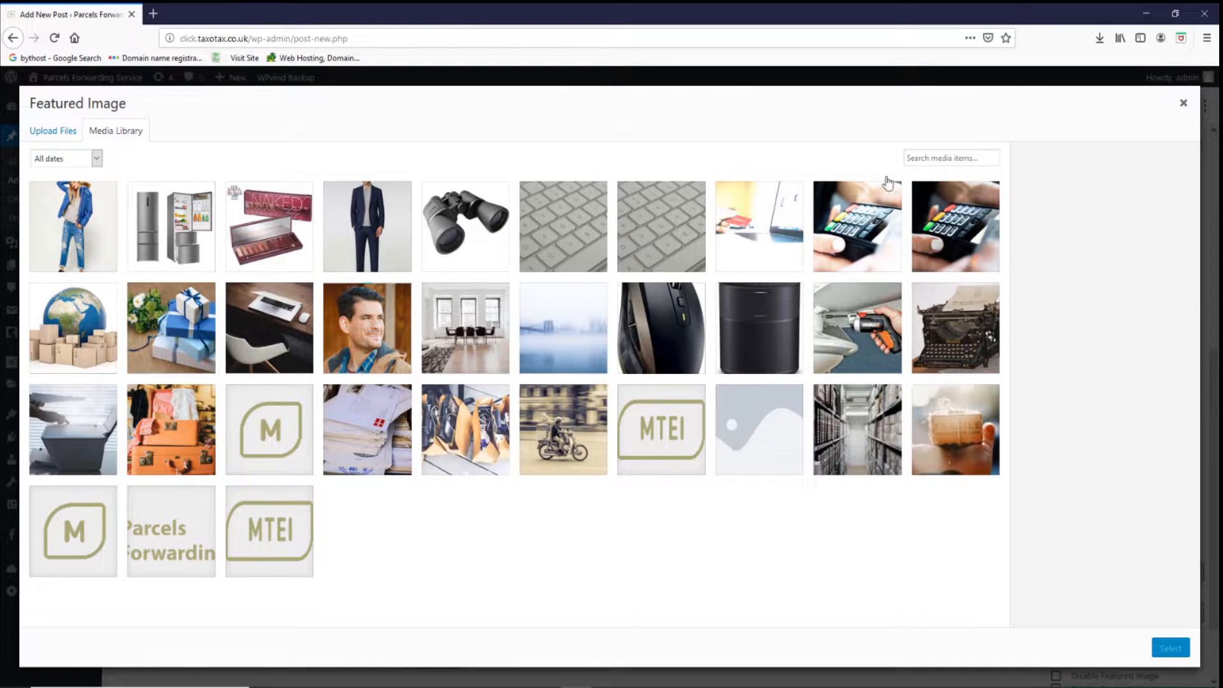
click(70, 351)
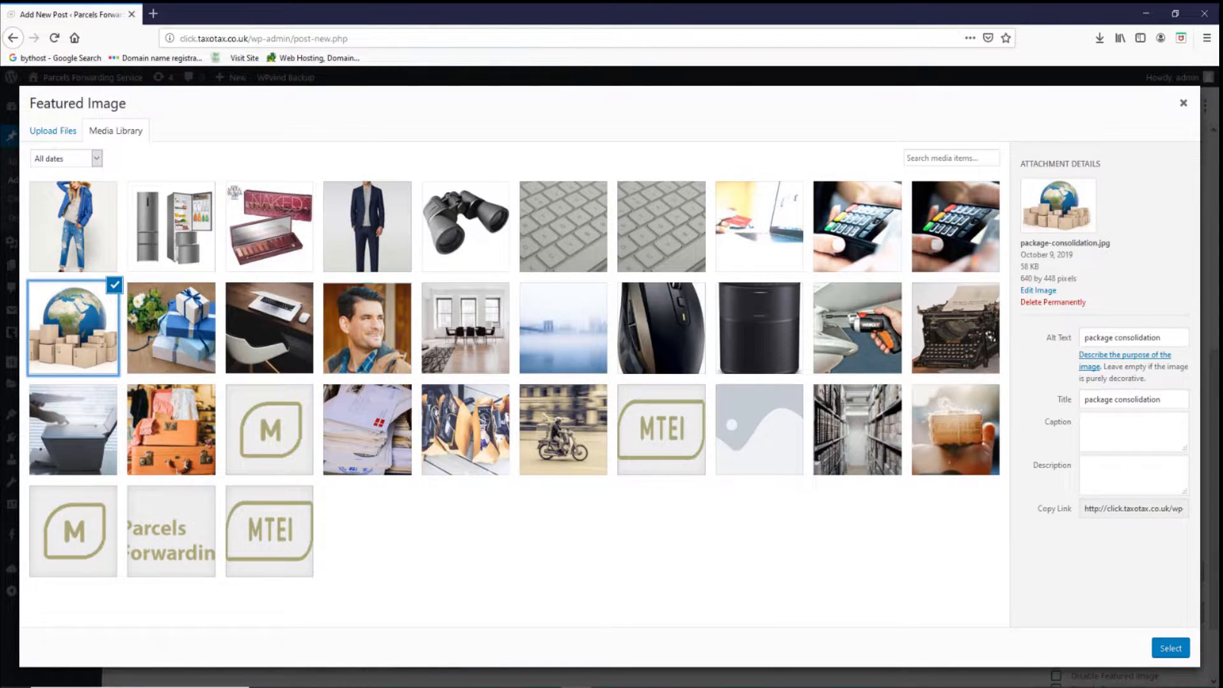
click(1171, 650)
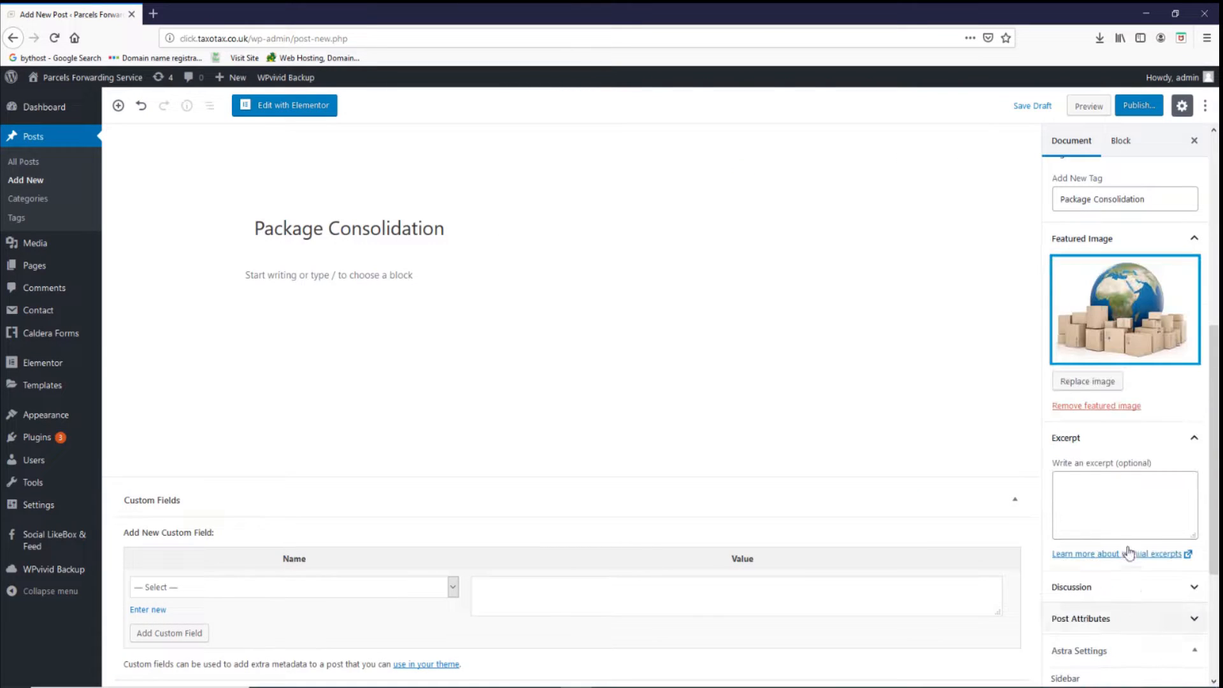
scroll(1081, 366, down, 4)
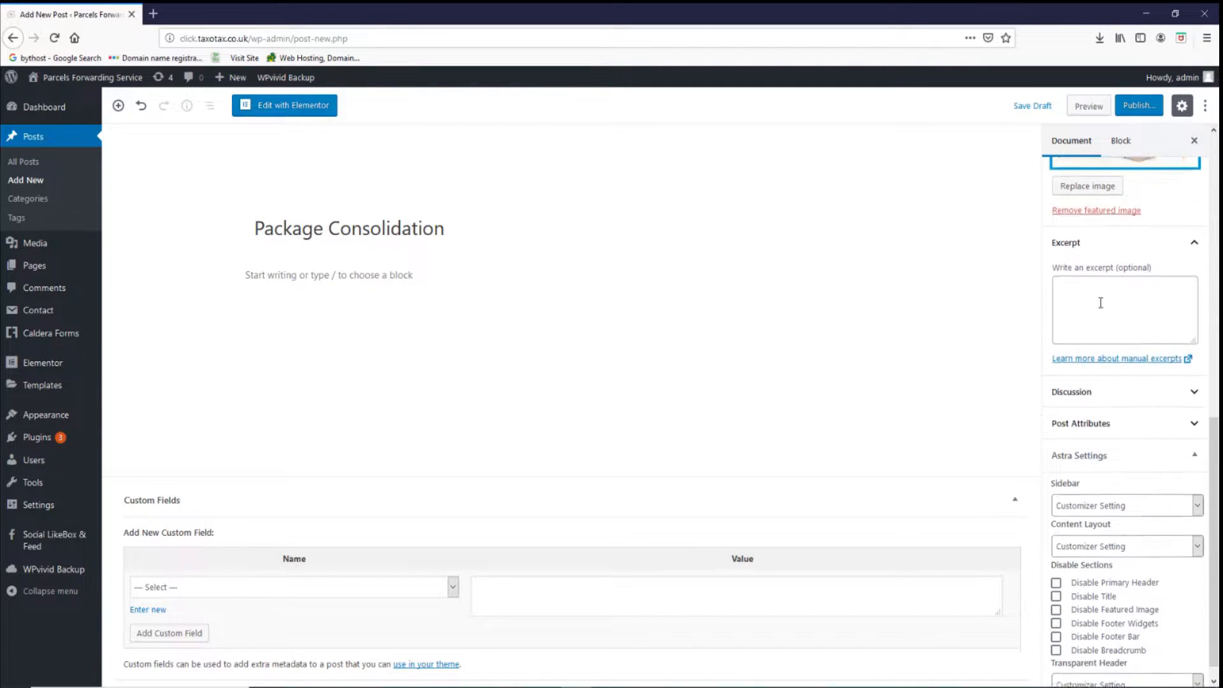
Review the post's Discussion options and template choices, keeping the Default template
scroll(1121, 376, down, 2)
click(1137, 383)
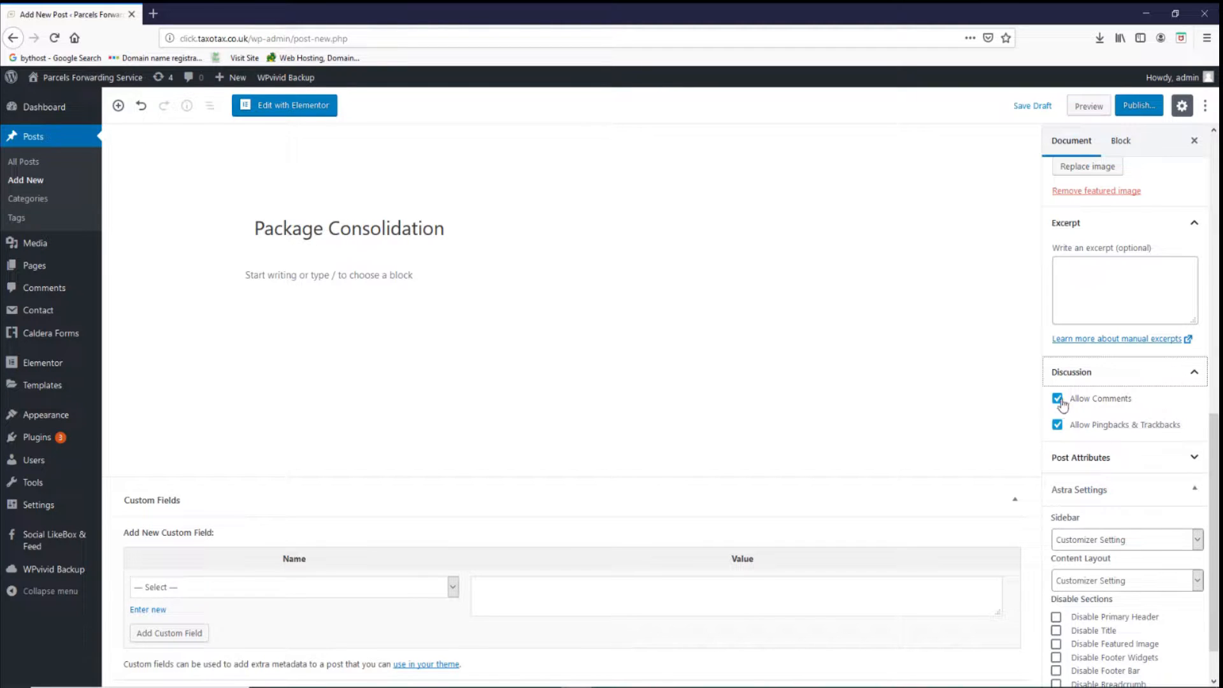
click(1163, 375)
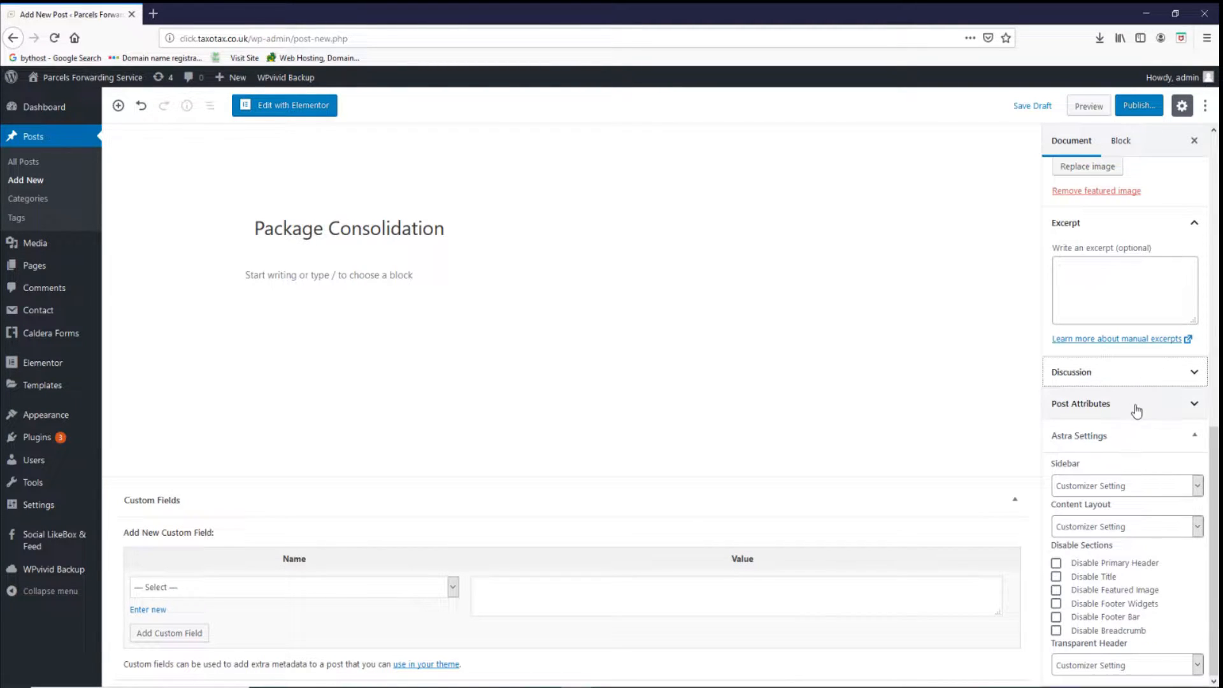
click(1138, 409)
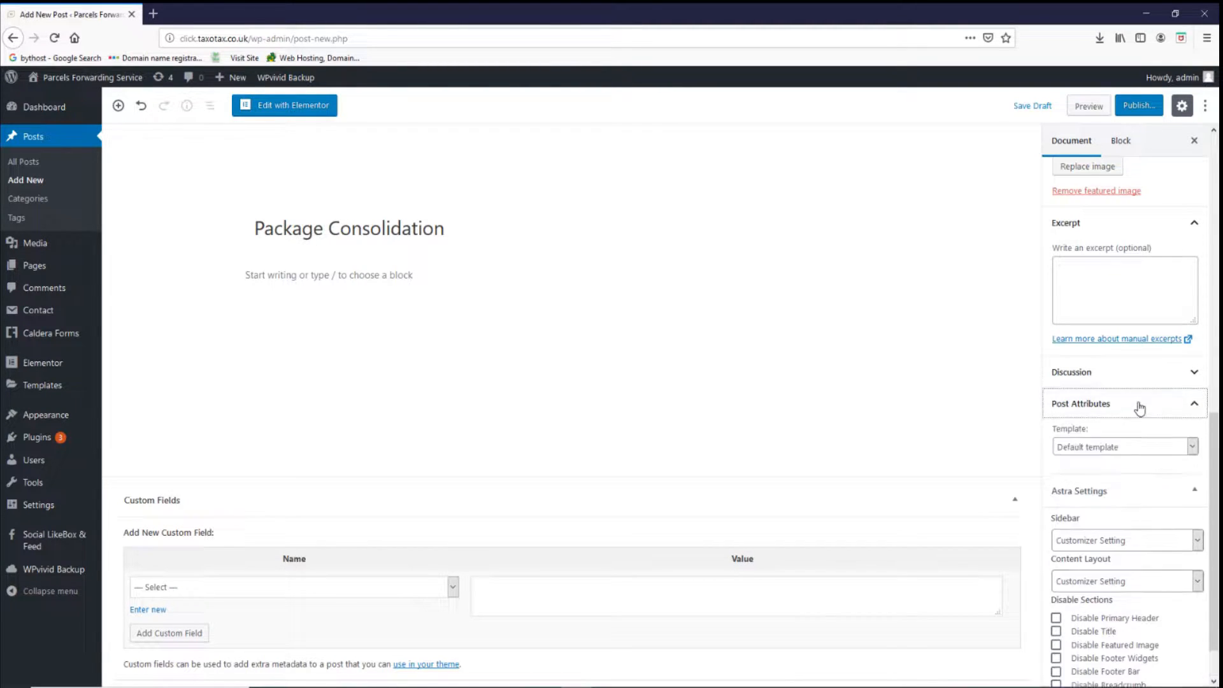
click(1139, 452)
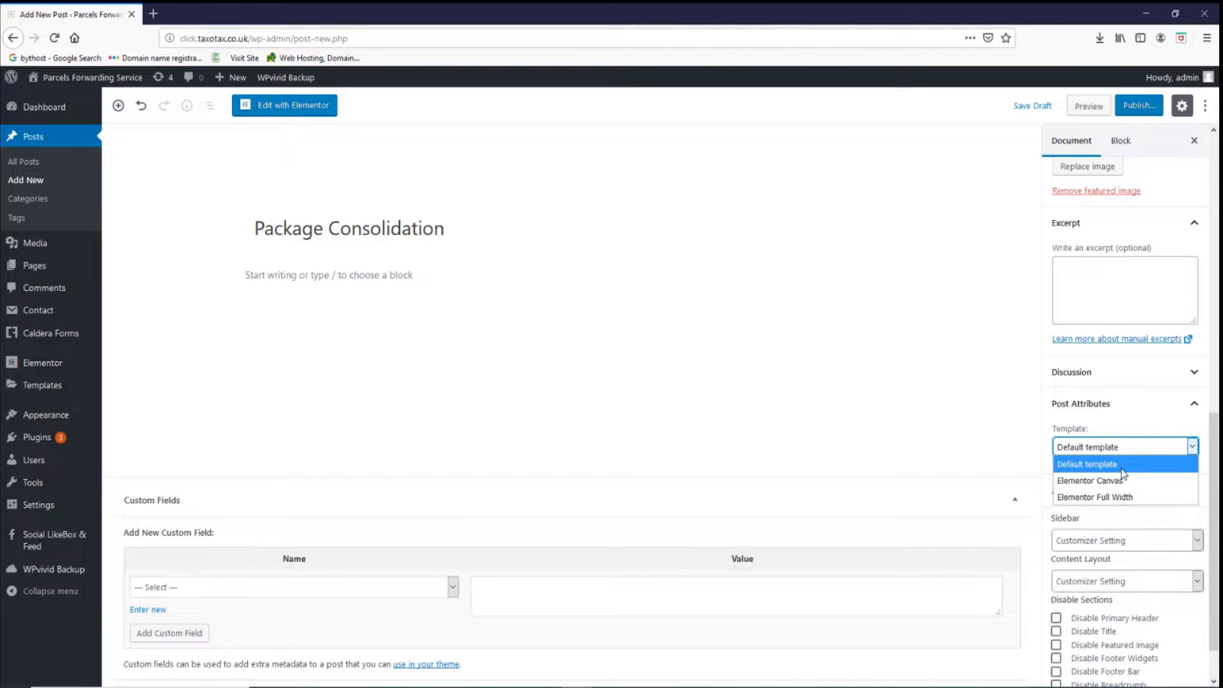
click(1121, 470)
click(1156, 410)
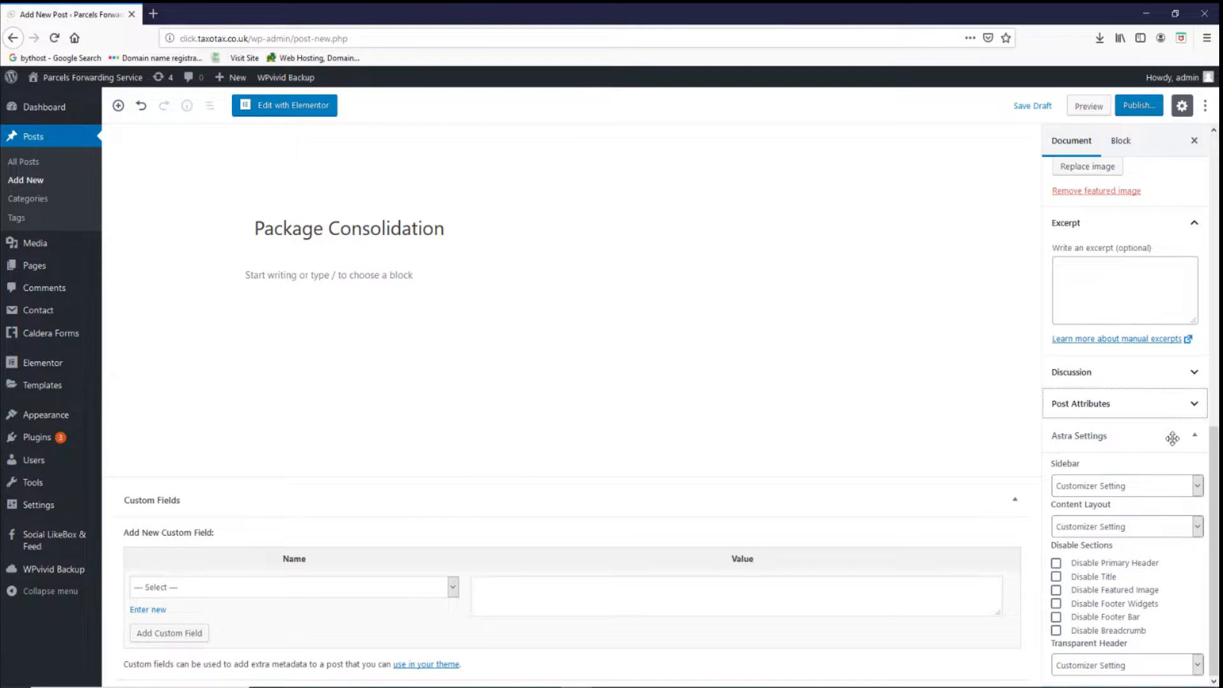
Keep the Astra sidebar on Customizer Setting and set the content layout to Full Width / Contained
click(1066, 490)
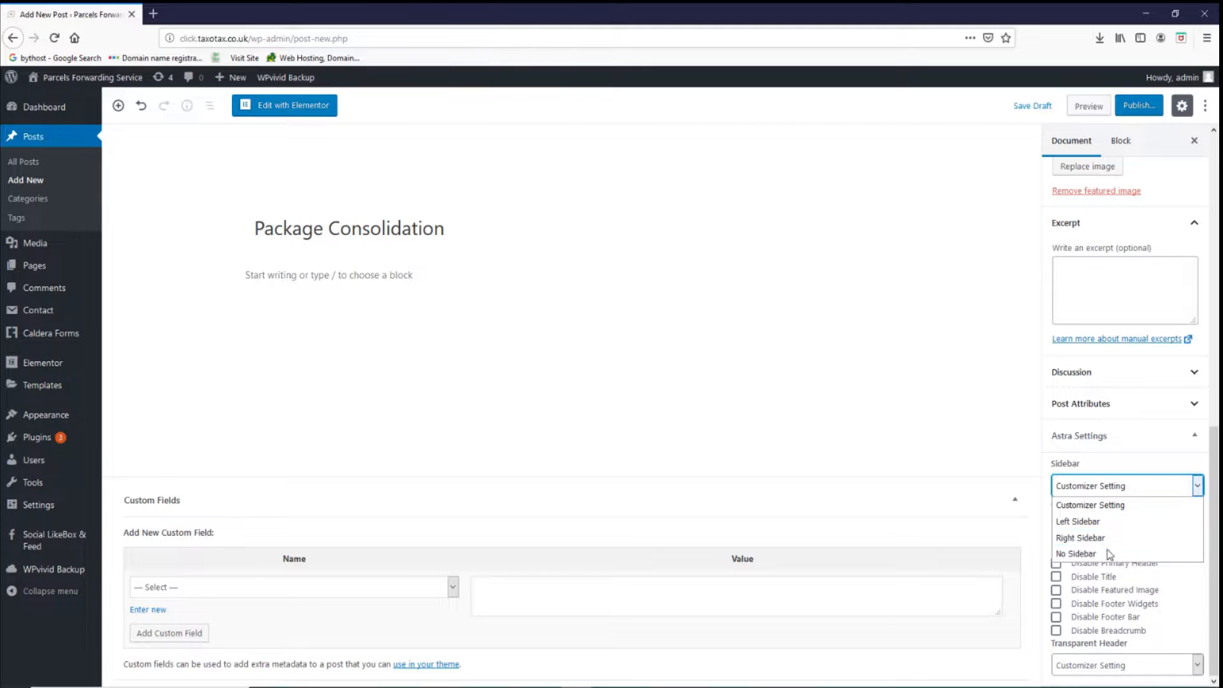
click(1109, 509)
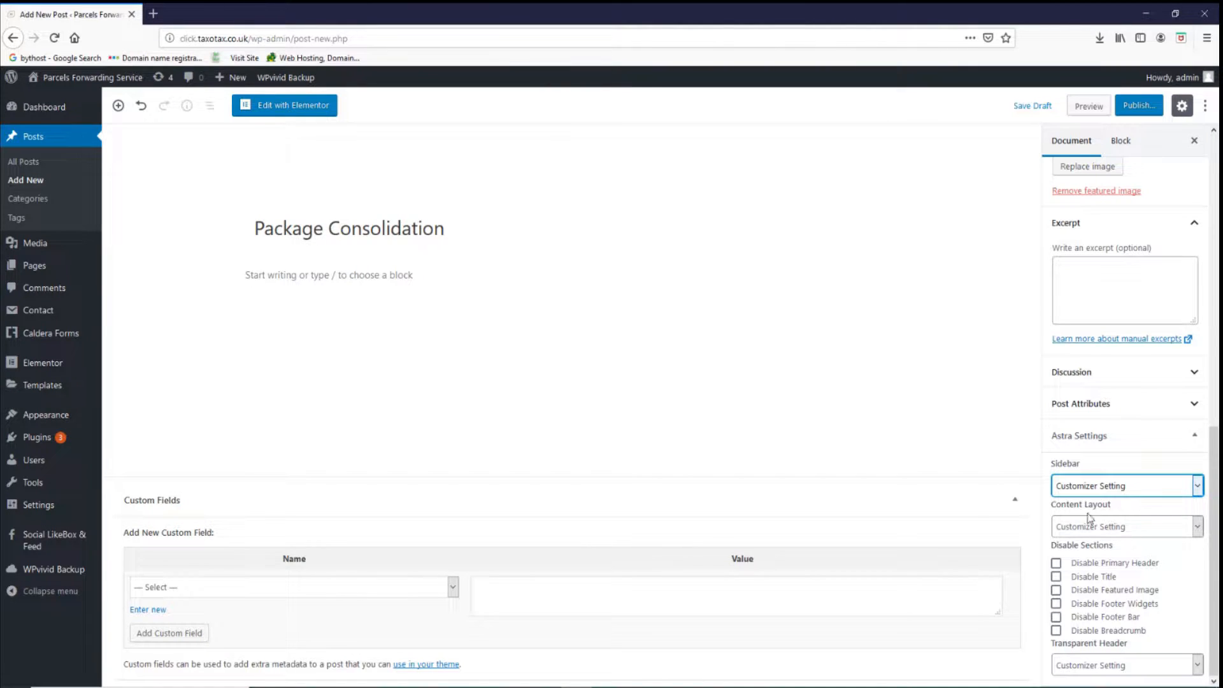
click(1138, 536)
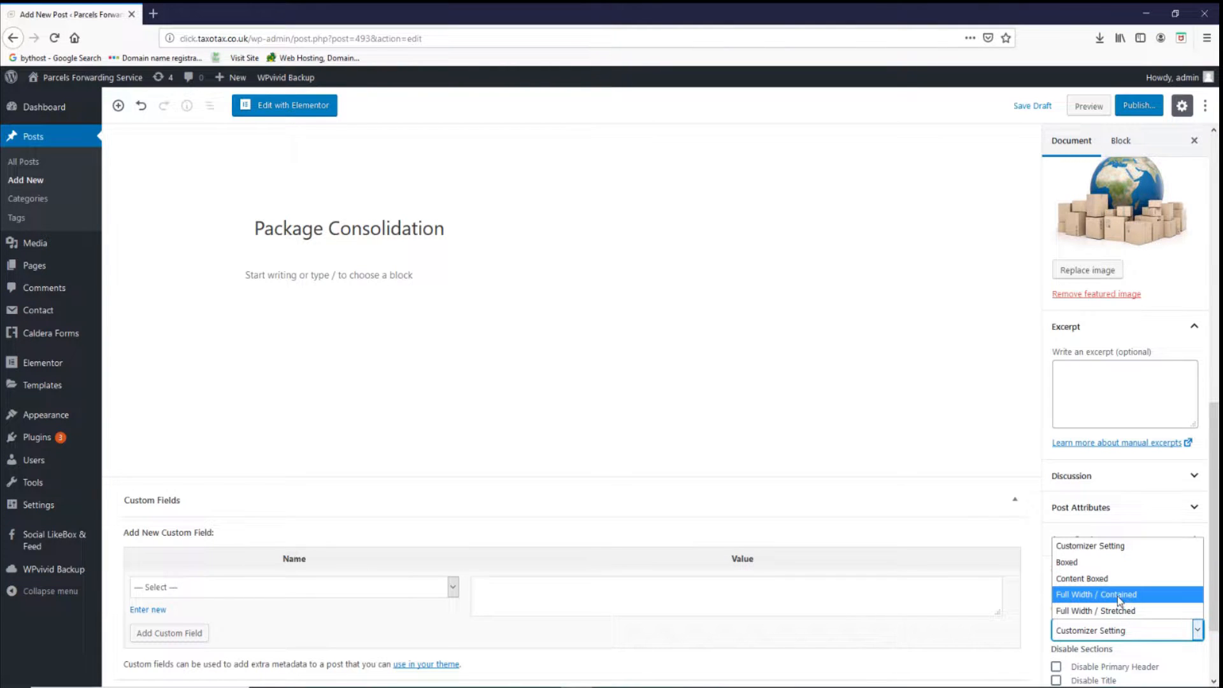
click(1078, 597)
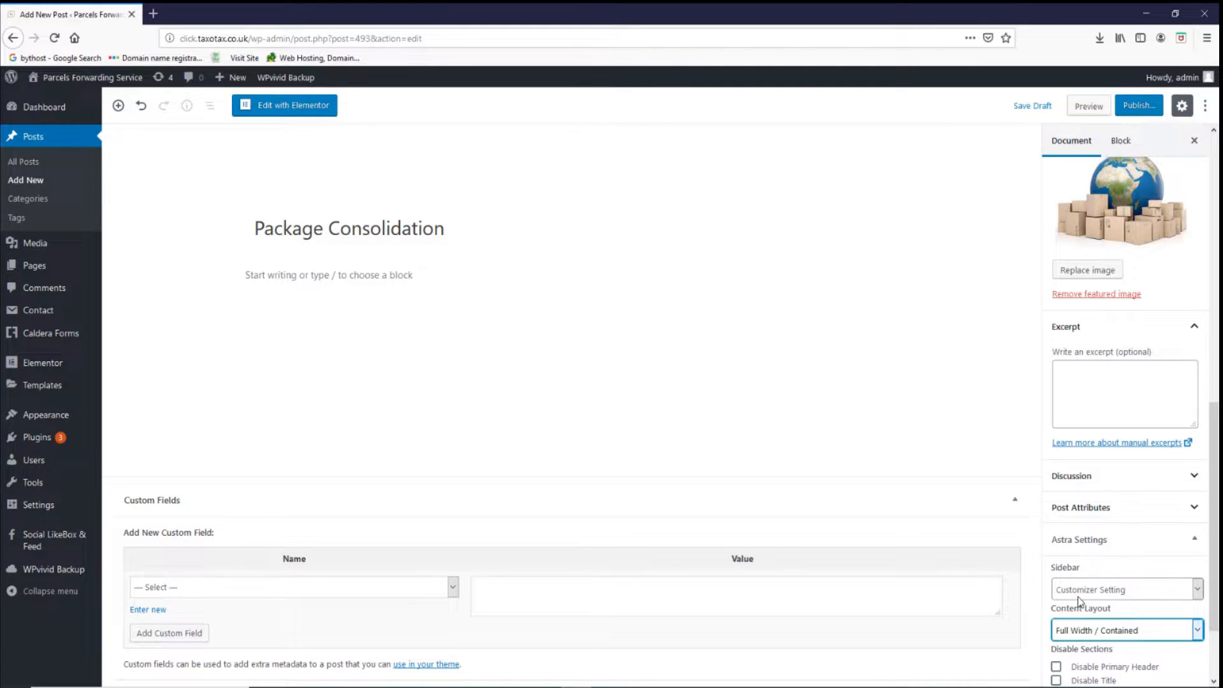
Set the post's Transparent Header option to Disabled in the Astra settings
scroll(1083, 573, down, 2)
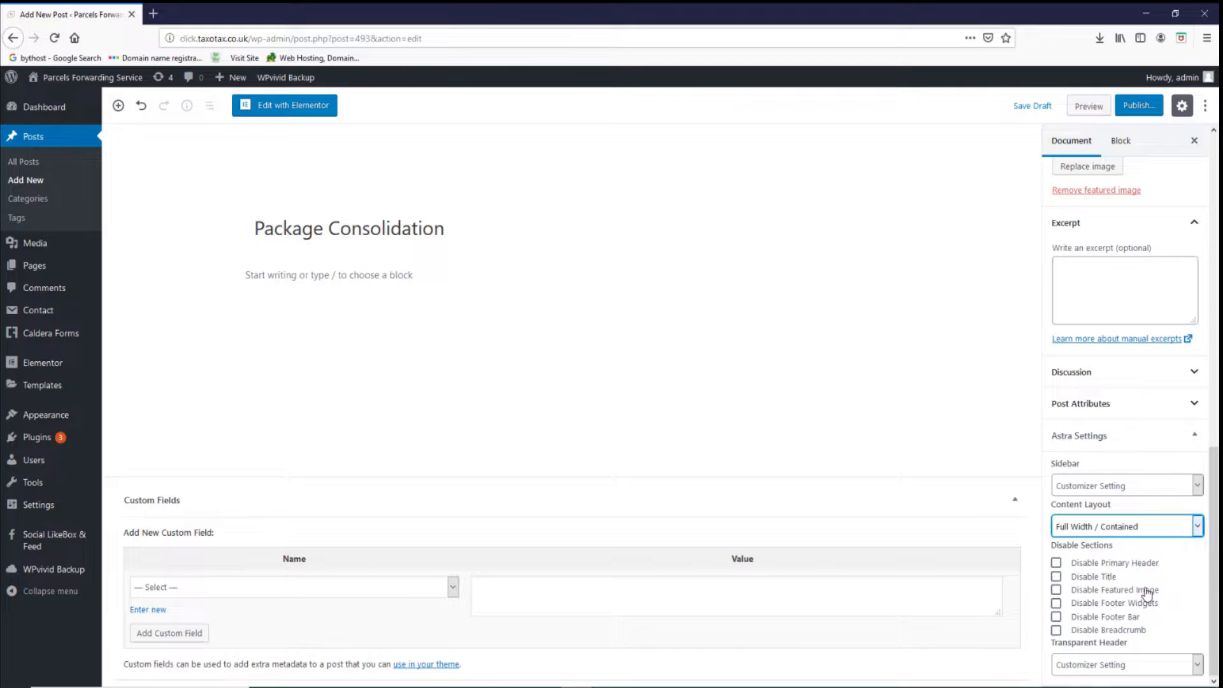
scroll(1119, 261, up, 3)
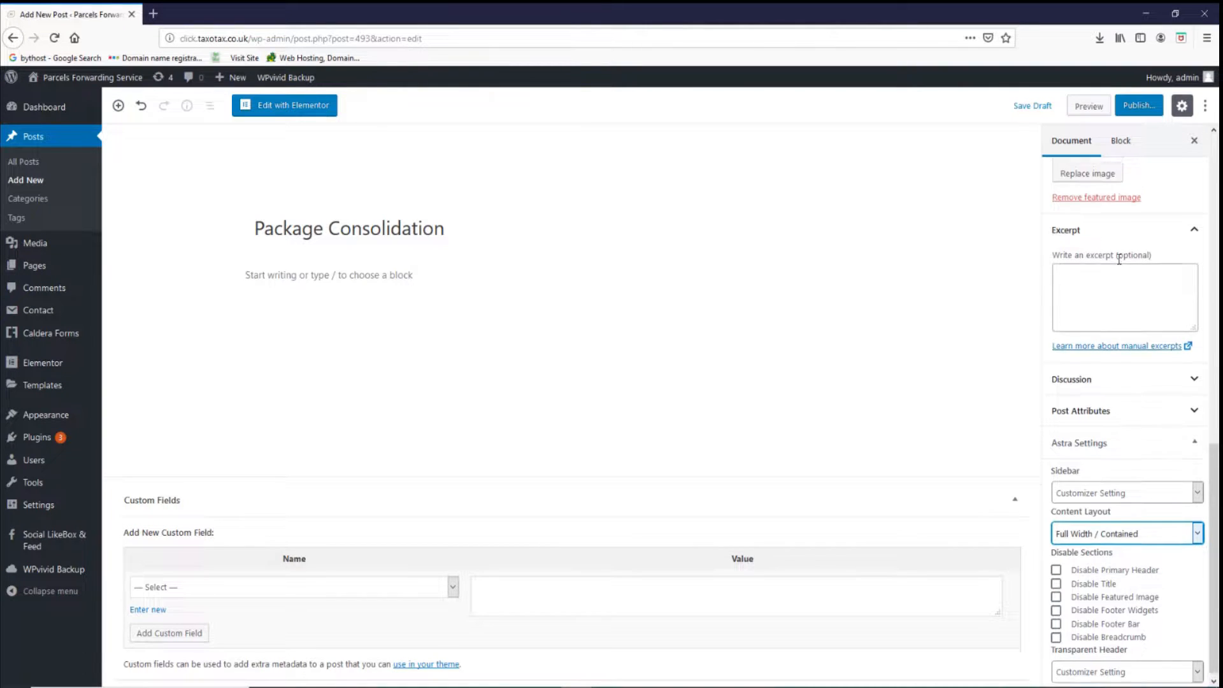
scroll(1119, 363, down, 3)
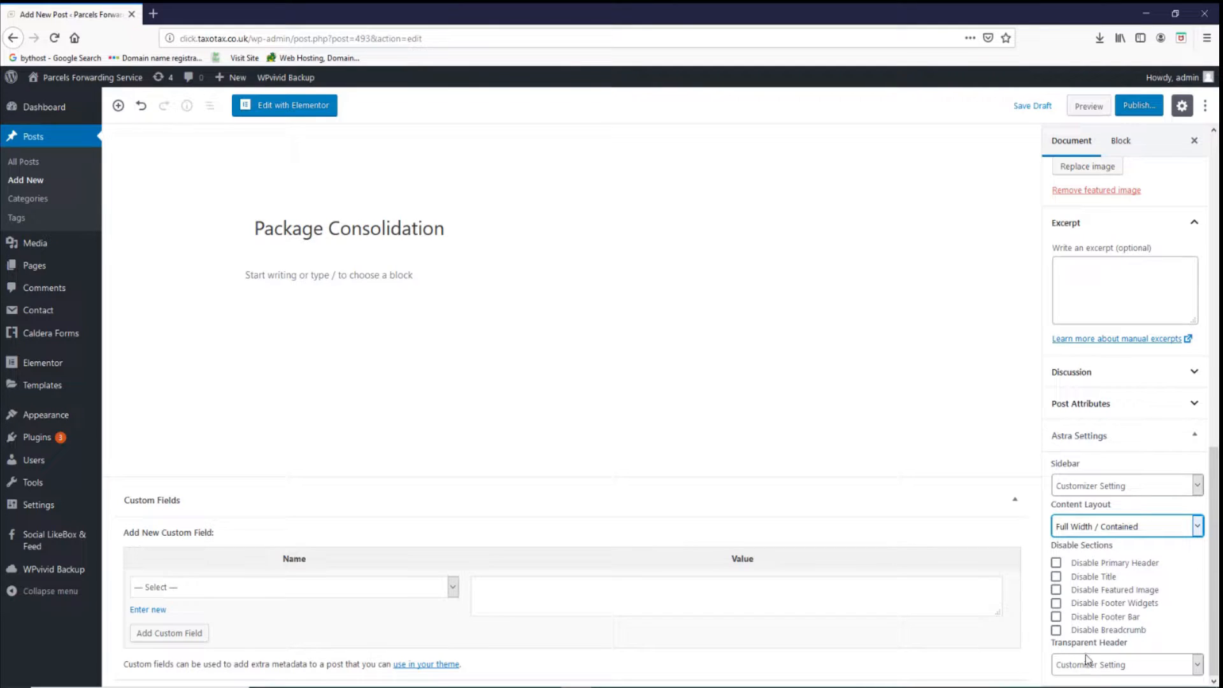
click(1141, 663)
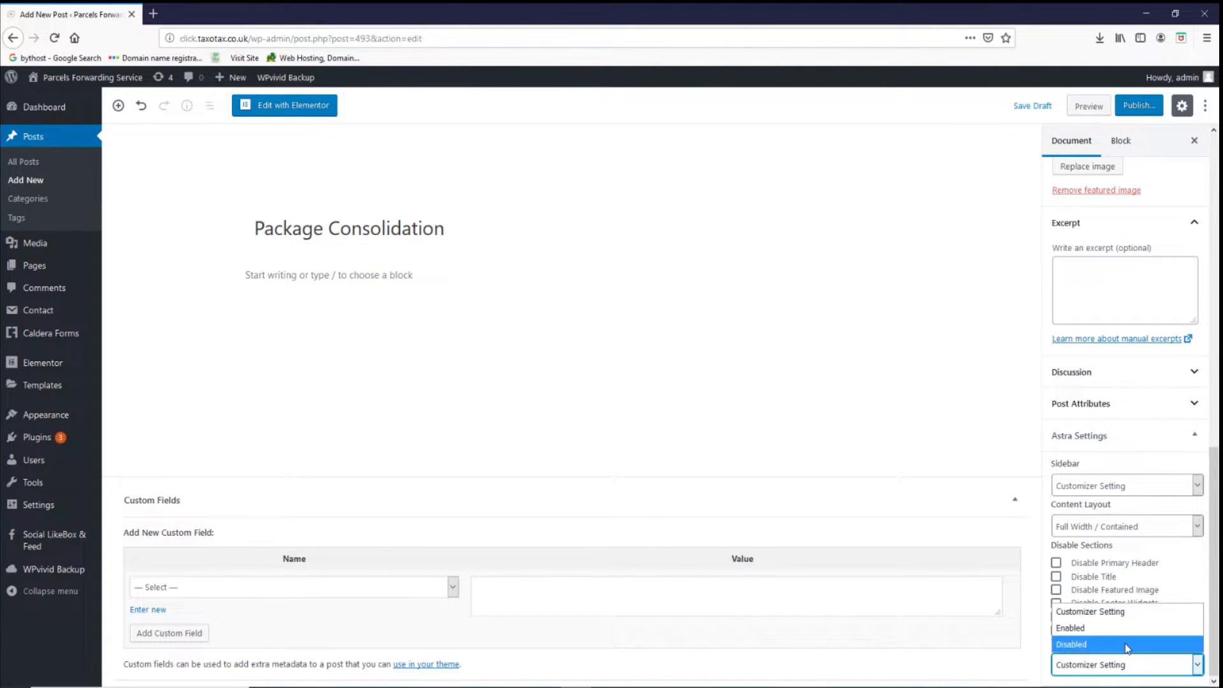
click(1126, 644)
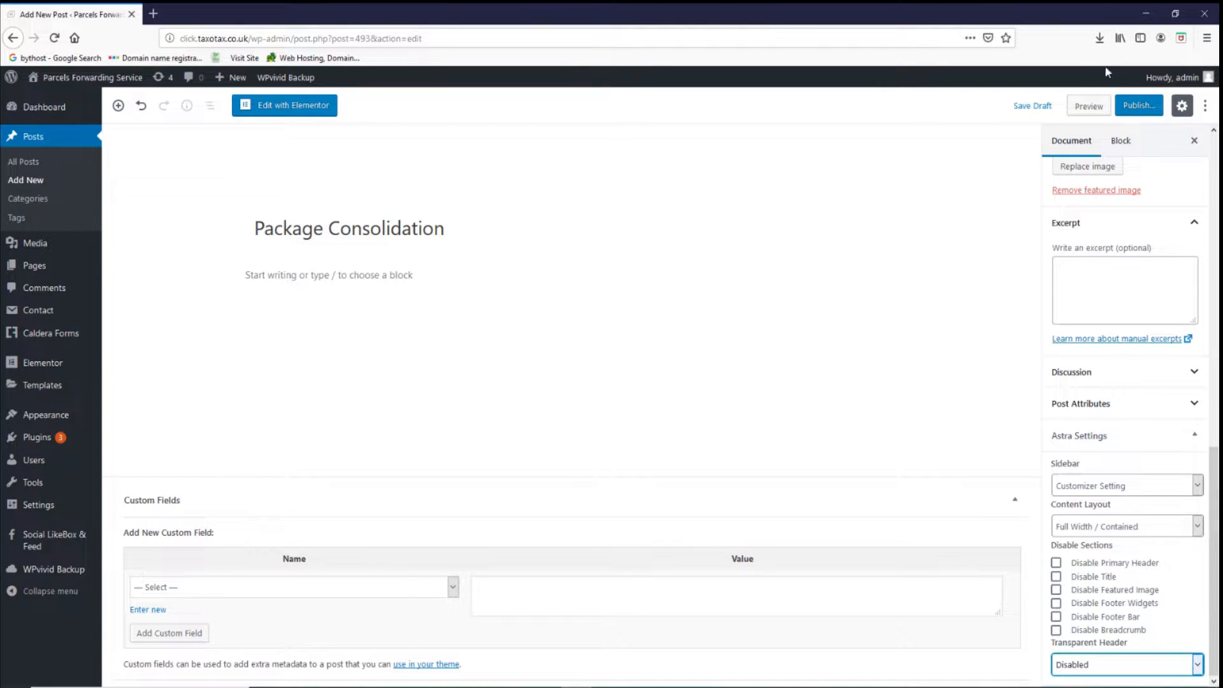
Publish the "Package Consolidation" post and view it on the live site
click(1138, 106)
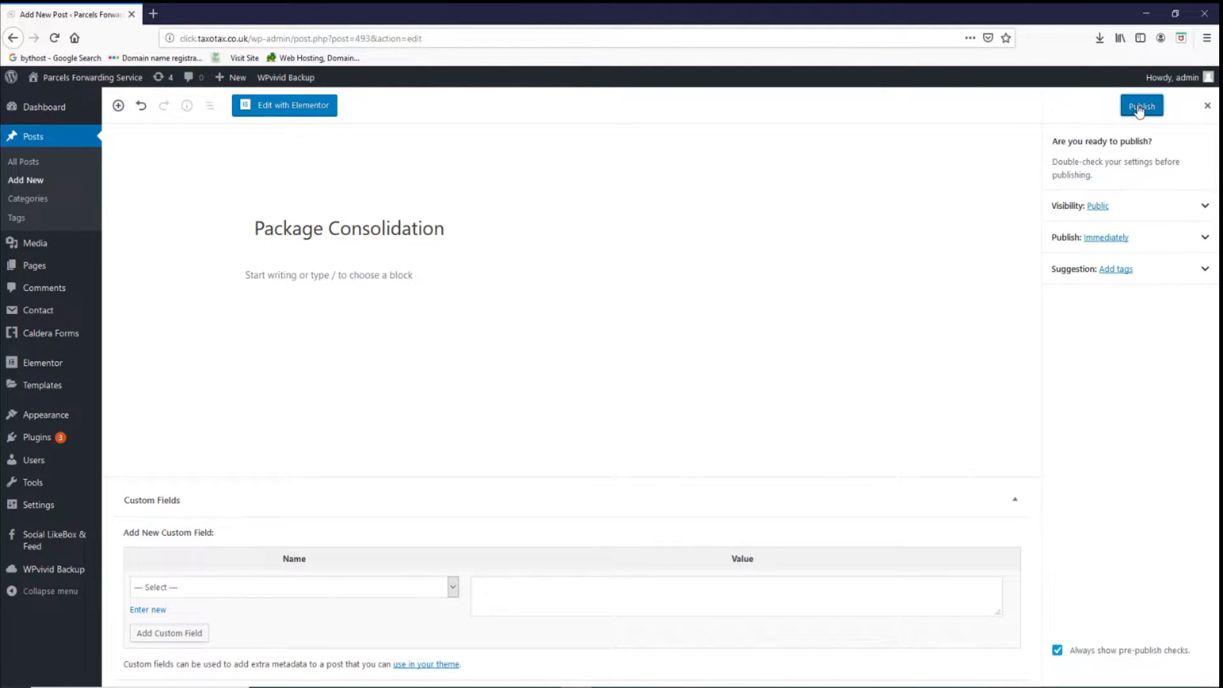
click(1140, 107)
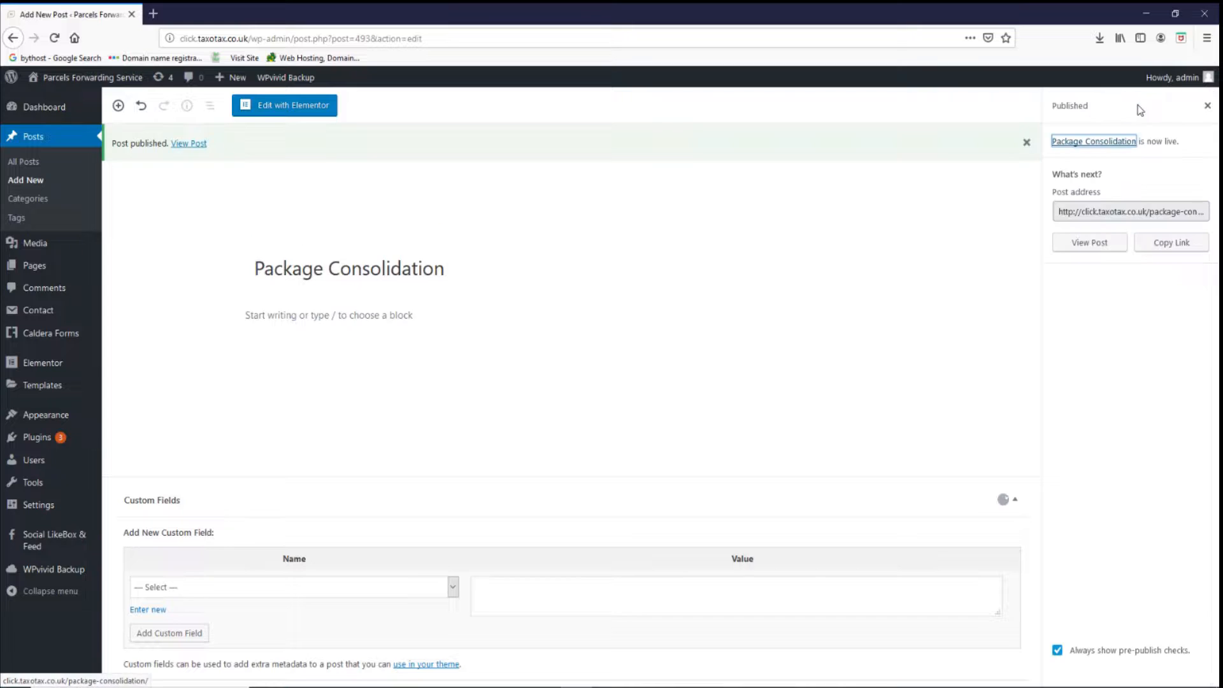
click(1100, 245)
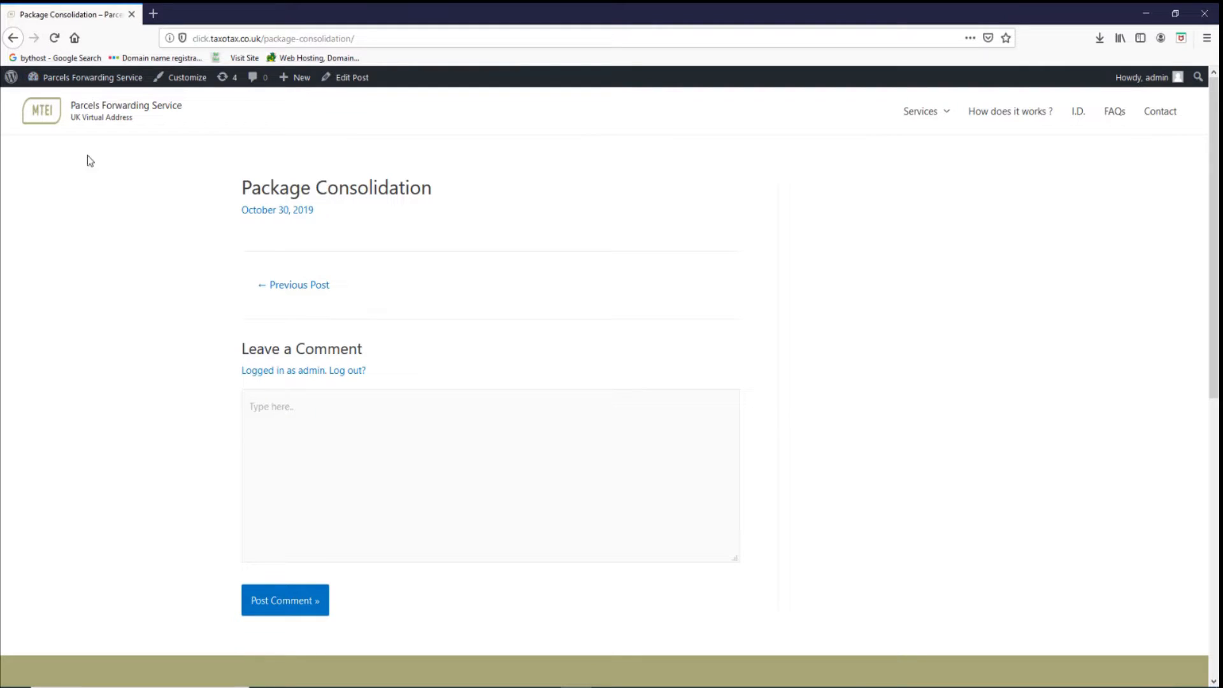
Return to the dashboard and open the "Package Consolidation" post from the posts list for editing with Elementor
mouse_move(79, 78)
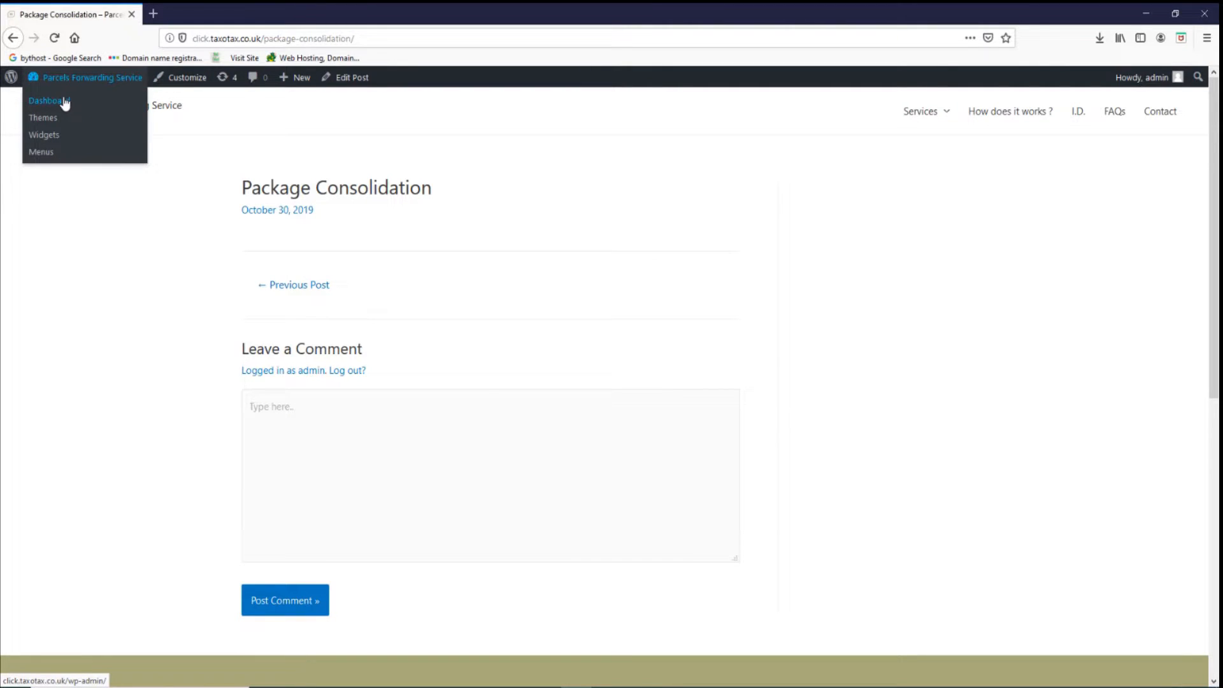
click(65, 103)
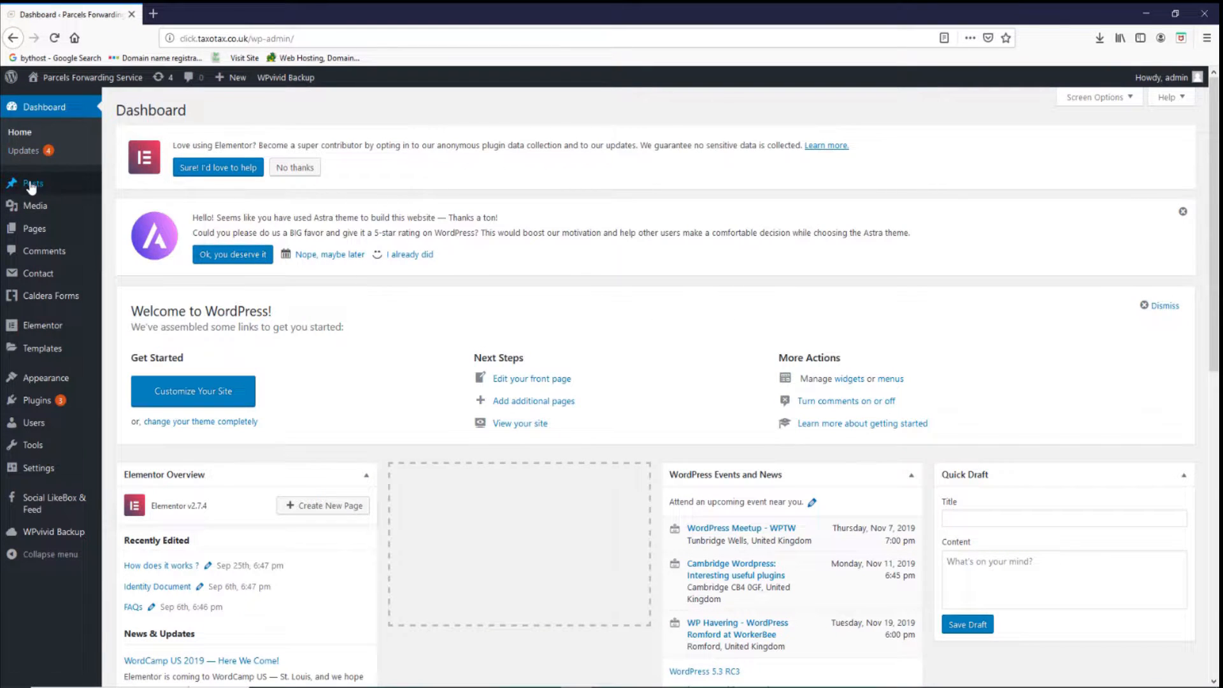
click(32, 184)
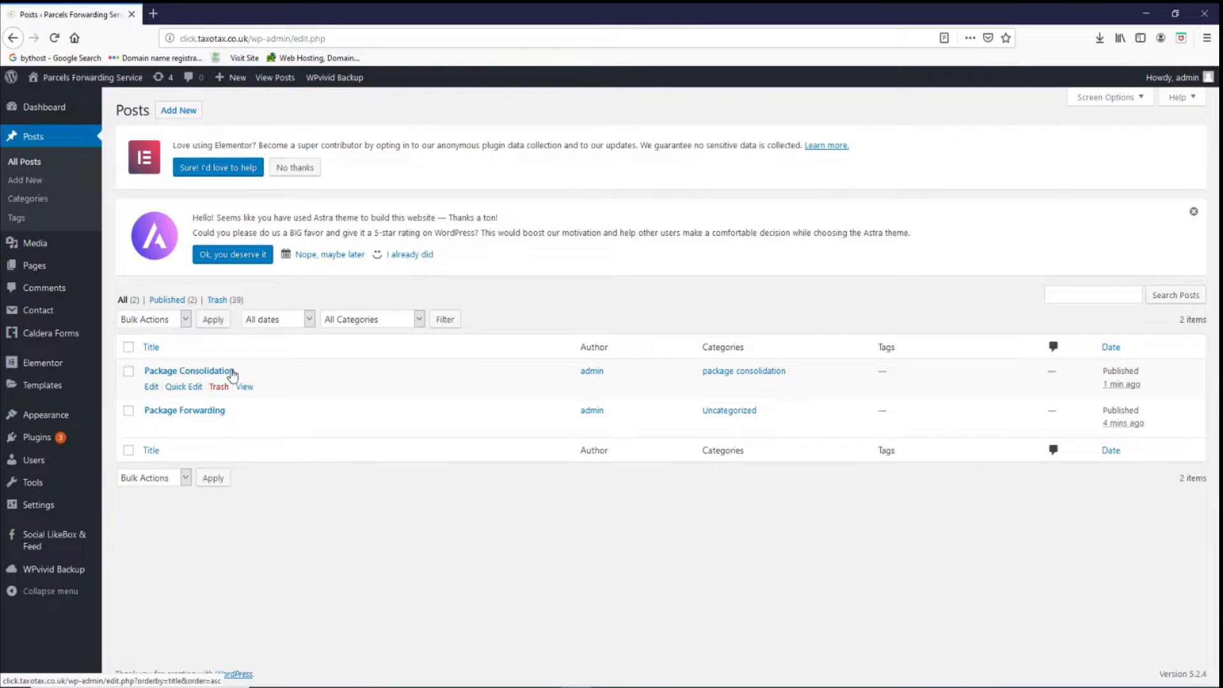
click(210, 372)
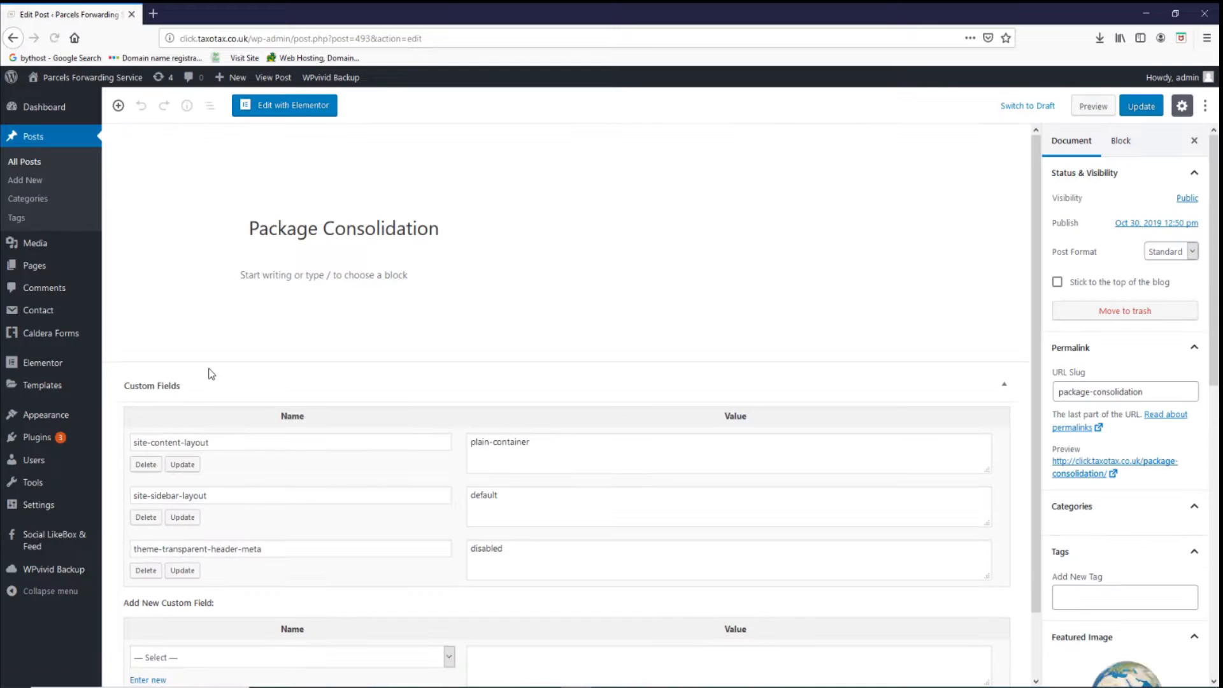
click(284, 106)
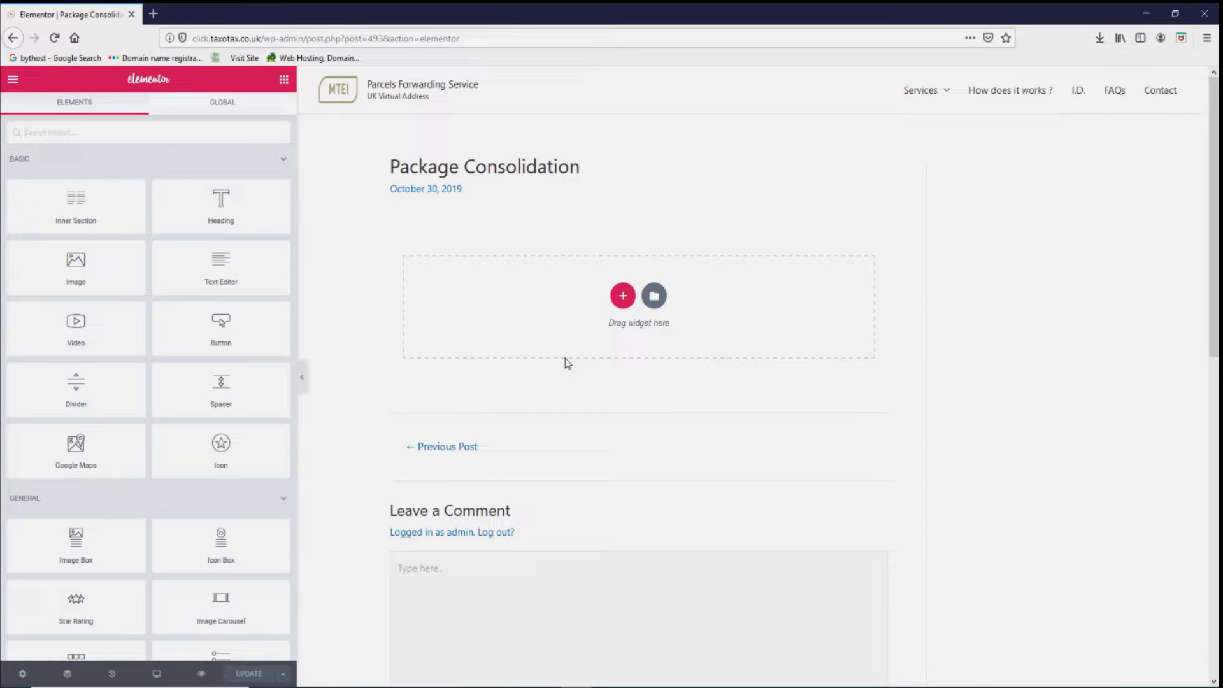
Add a single-column section to the post and show its advanced settings
click(622, 296)
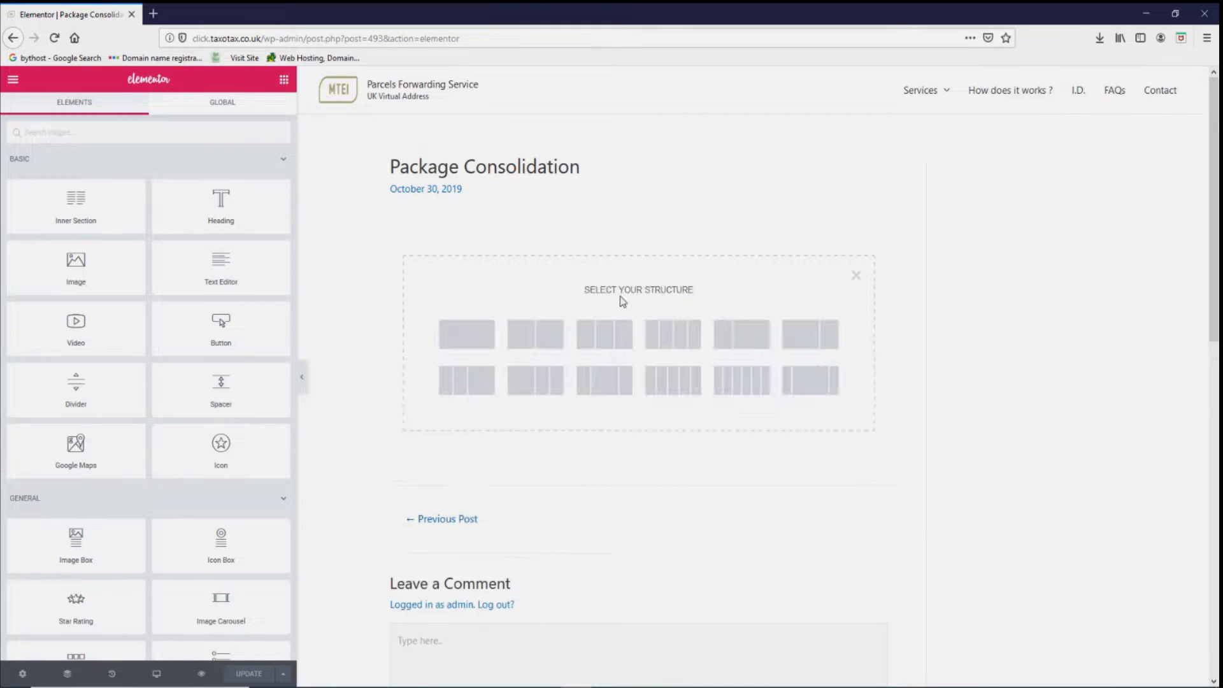
click(474, 342)
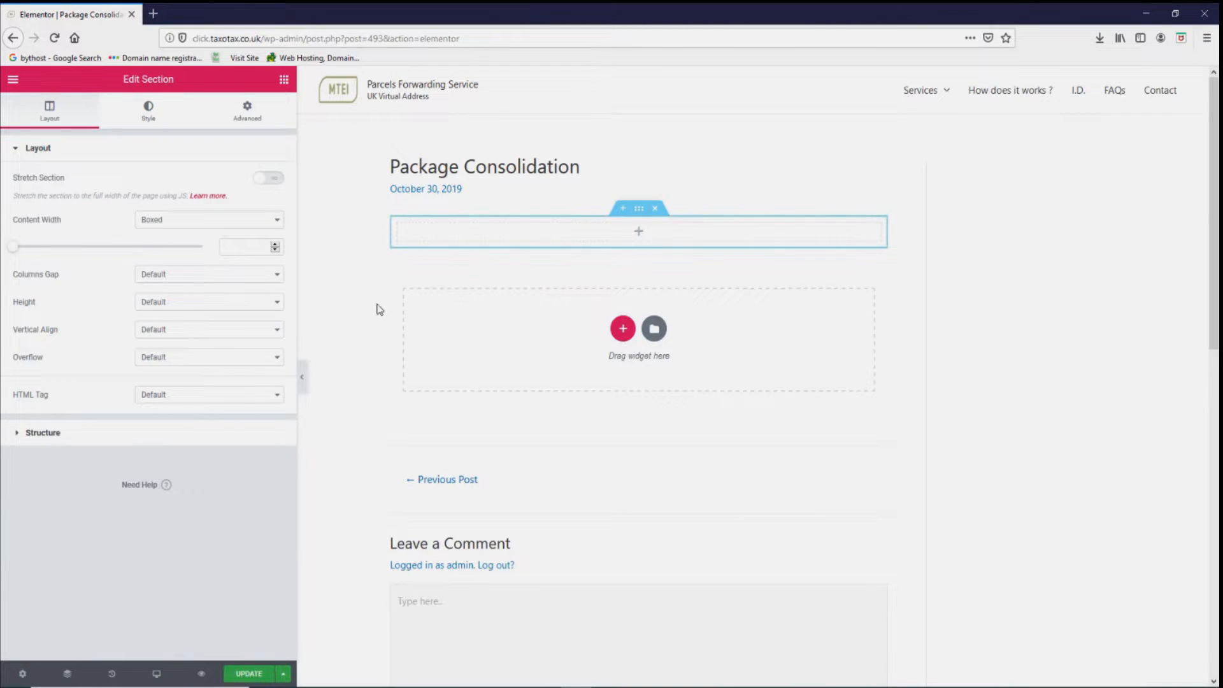
click(241, 119)
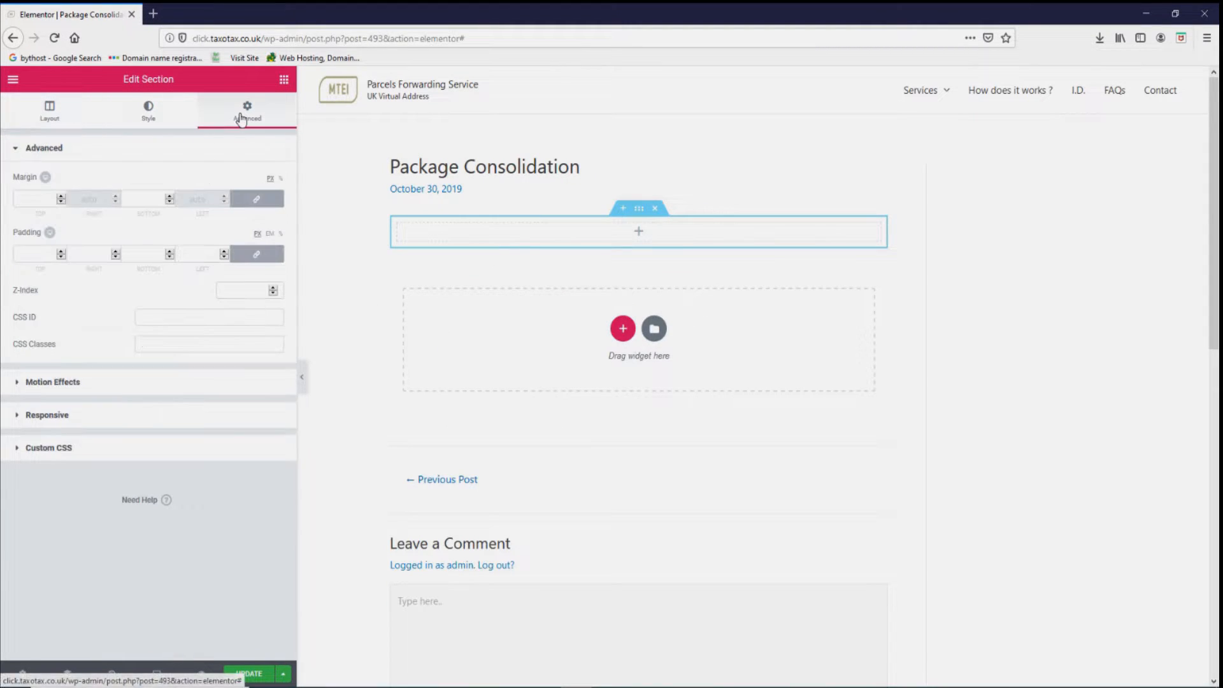
Place a Text Editor widget in the section and replace its placeholder with the article beginning "In the logistics industry, shippers use the term"
click(286, 84)
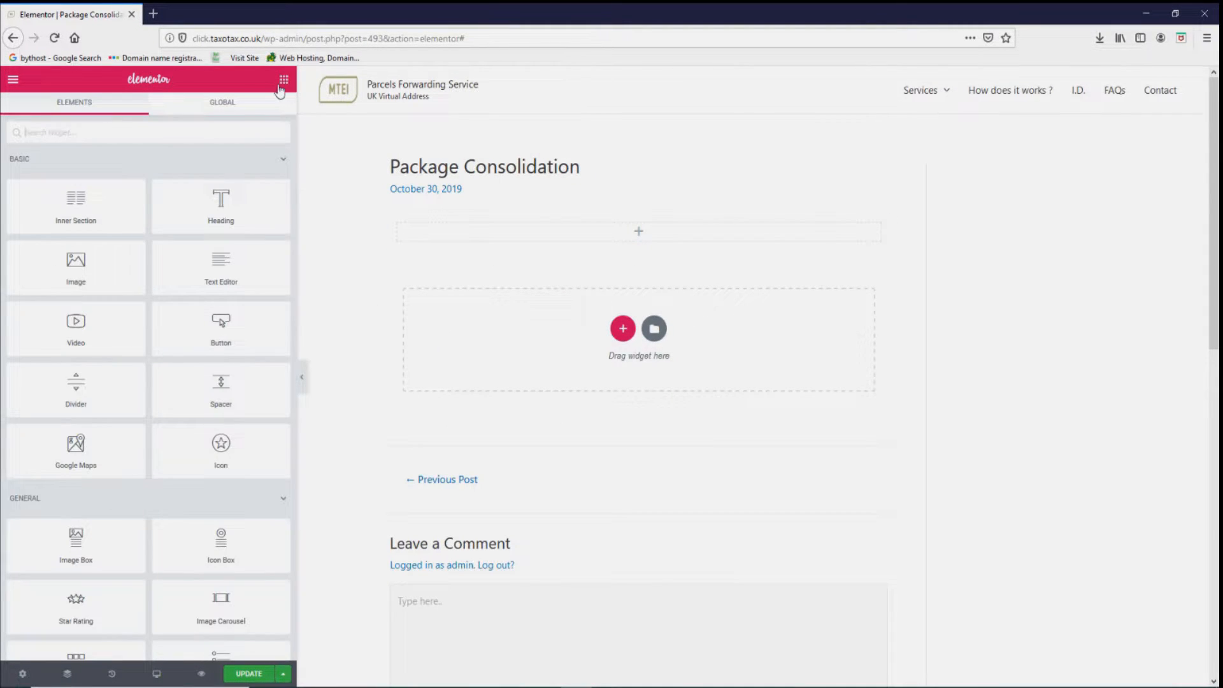
drag(223, 275, 652, 228)
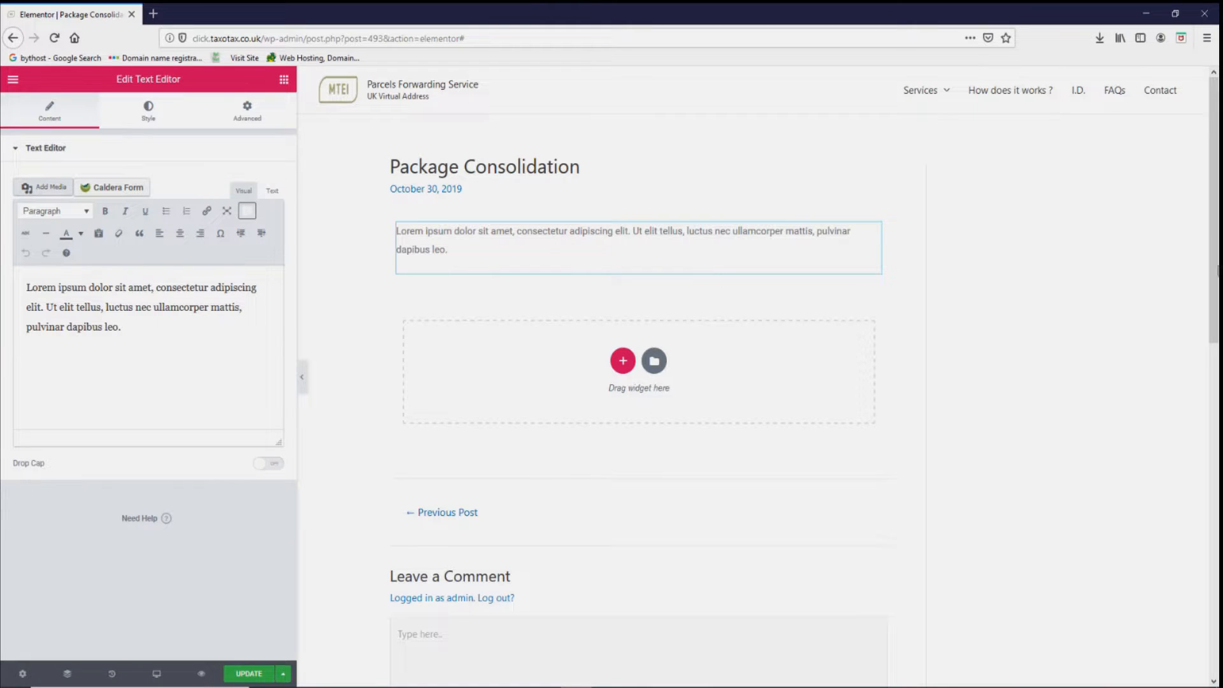
drag(129, 329, 19, 276)
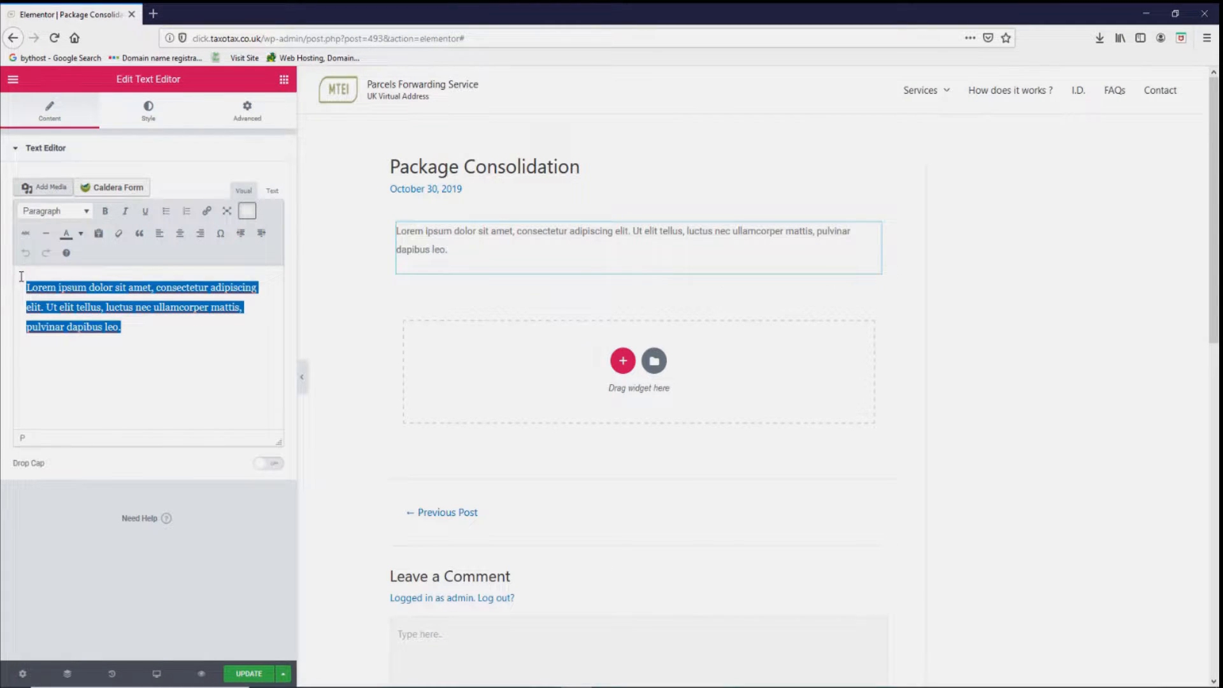
text(In the logistics industry, shippers use the term of package consolidation to describe the process of placing the smaller packages into one single big box or the process of unpacking boxes in order to place all the items inside the same box. How does a consolidated shipment influence the final price? Imagine you are constantly sending or receiving different items, packed separately in boxes. Whether you are buying items from different stores or the same store, the package might arrive separately due to their size or shape. Sometimes the boxes used for packaging the items are not appropriate enough to get a snug fit. In this case, more packaging materials will be used in order to fill in the empty space. And even though packaging materials such as bubble wraps, foam pads, crumpled papers etc. are usually light, all together add up some weight to your shipment. The higher the weight or bigger dimensions, the higher the final cost. After eliminating the extra packaging, discarding the multiple packages and building a consolidated package, the box will be measured and weighed again. The final price will be determined depending on the new measurements and weight and you will enjoy significant cost savings.)
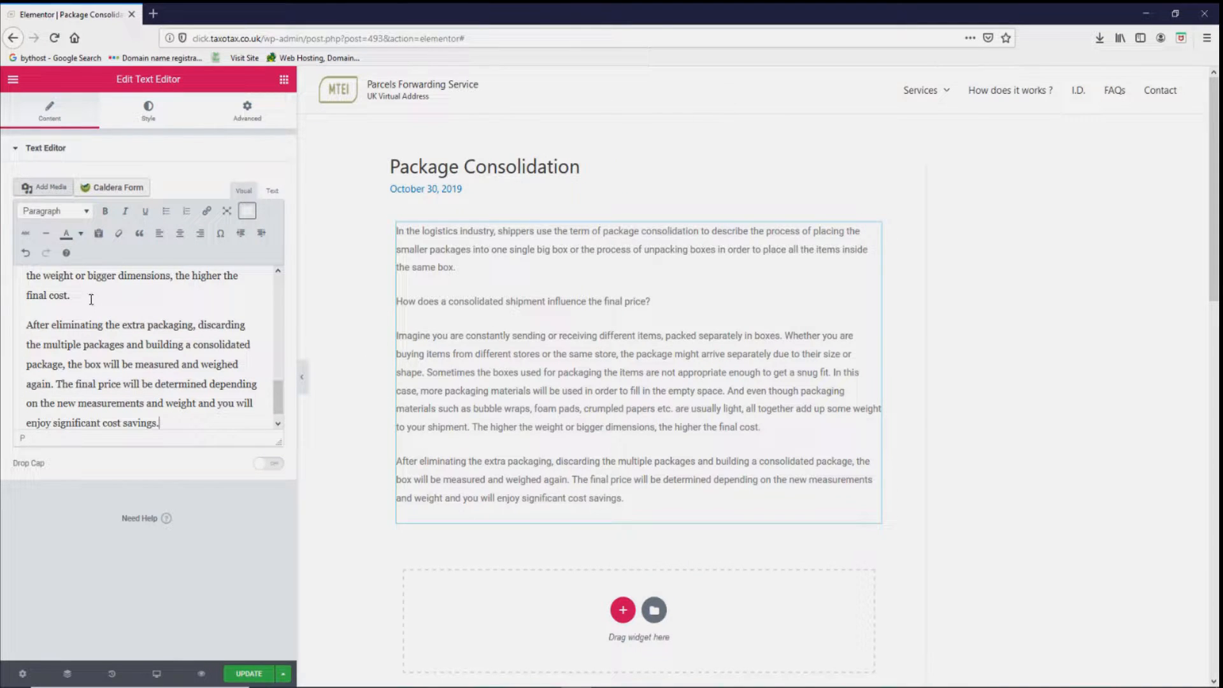
Insert package-consolidation.jpg from the media library at full size above the article's last paragraph
click(45, 189)
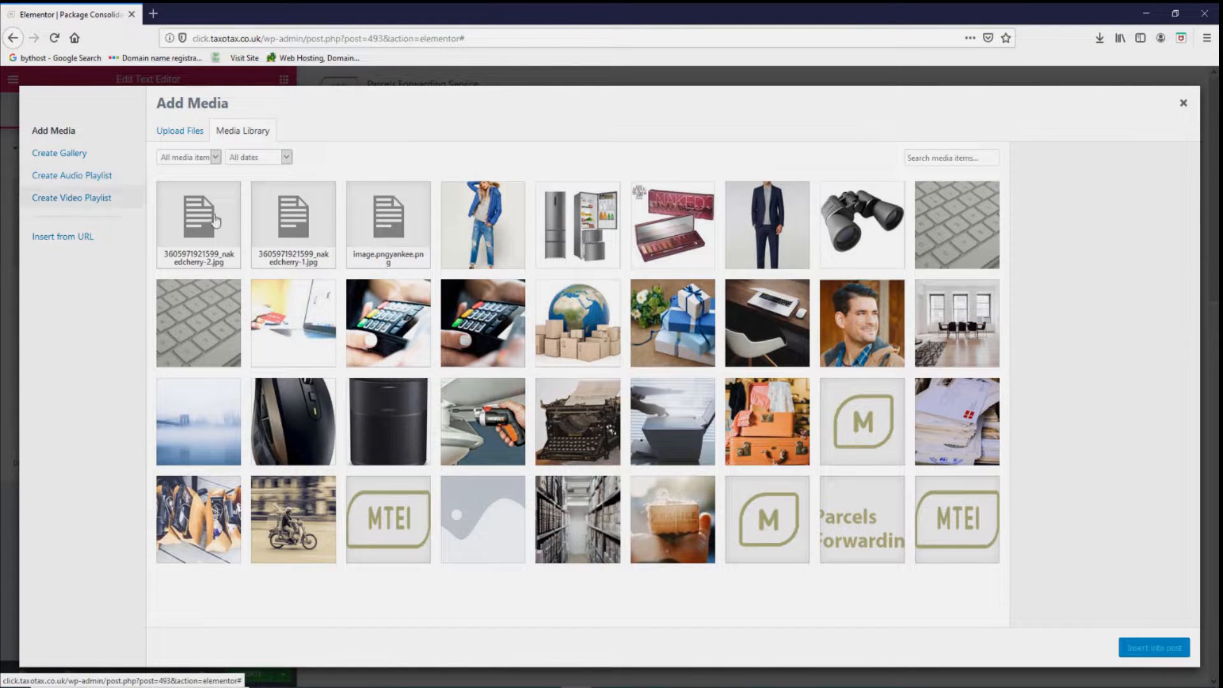
click(608, 328)
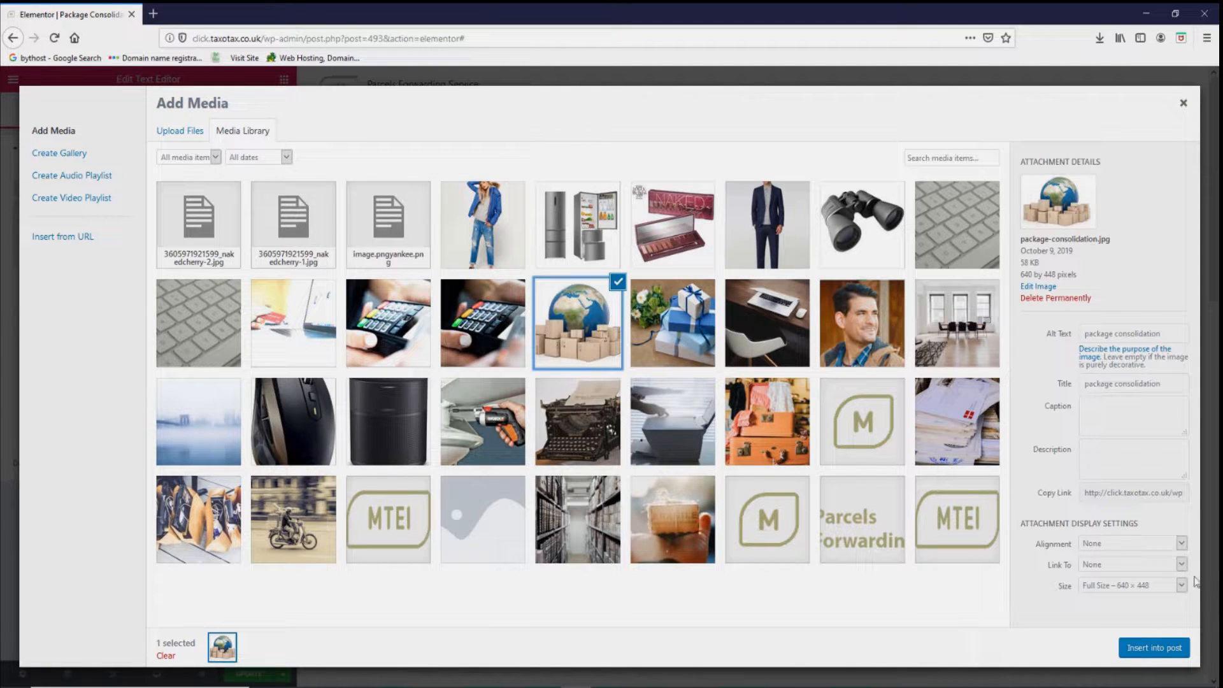
click(1157, 647)
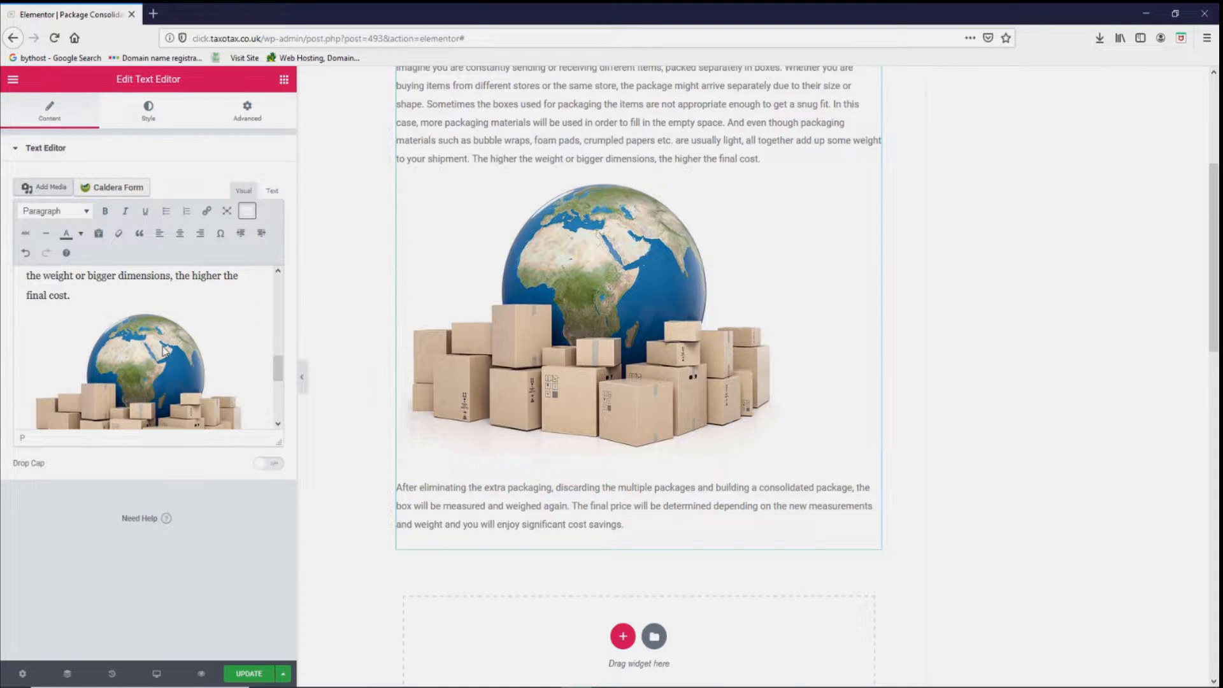
Shrink the inserted globe-and-boxes image and align it left so the last paragraph wraps beside it
click(165, 351)
scroll(165, 351, down, 5)
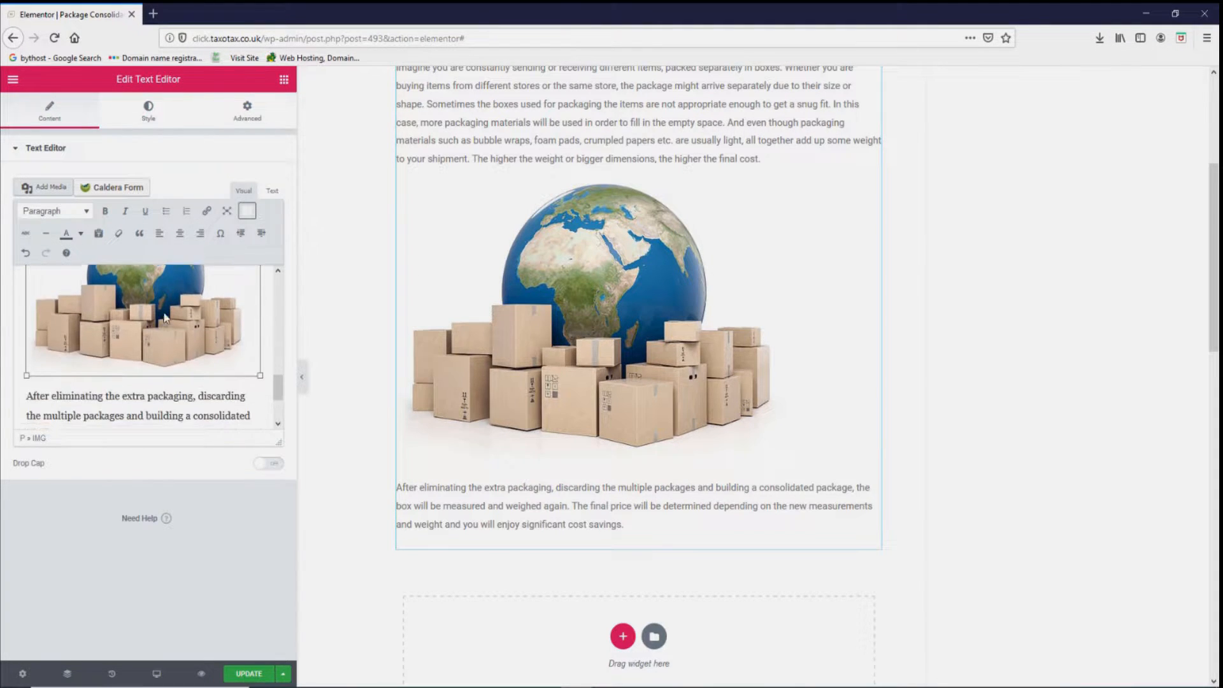
drag(258, 340, 181, 297)
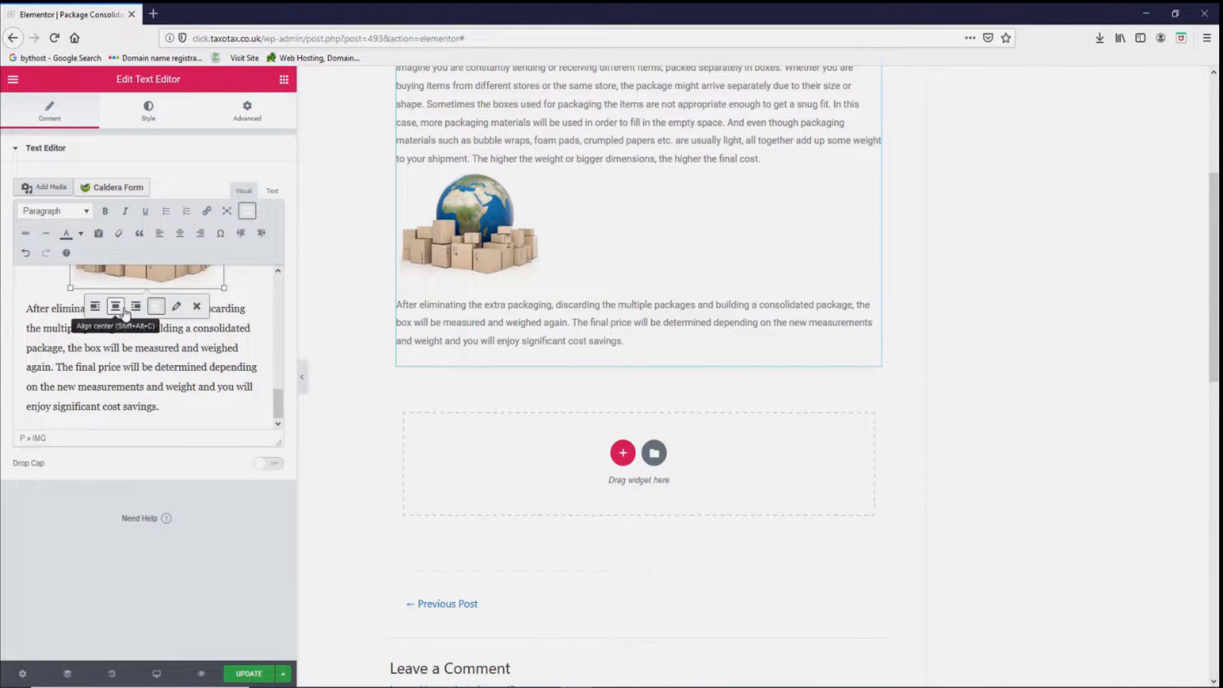
click(94, 308)
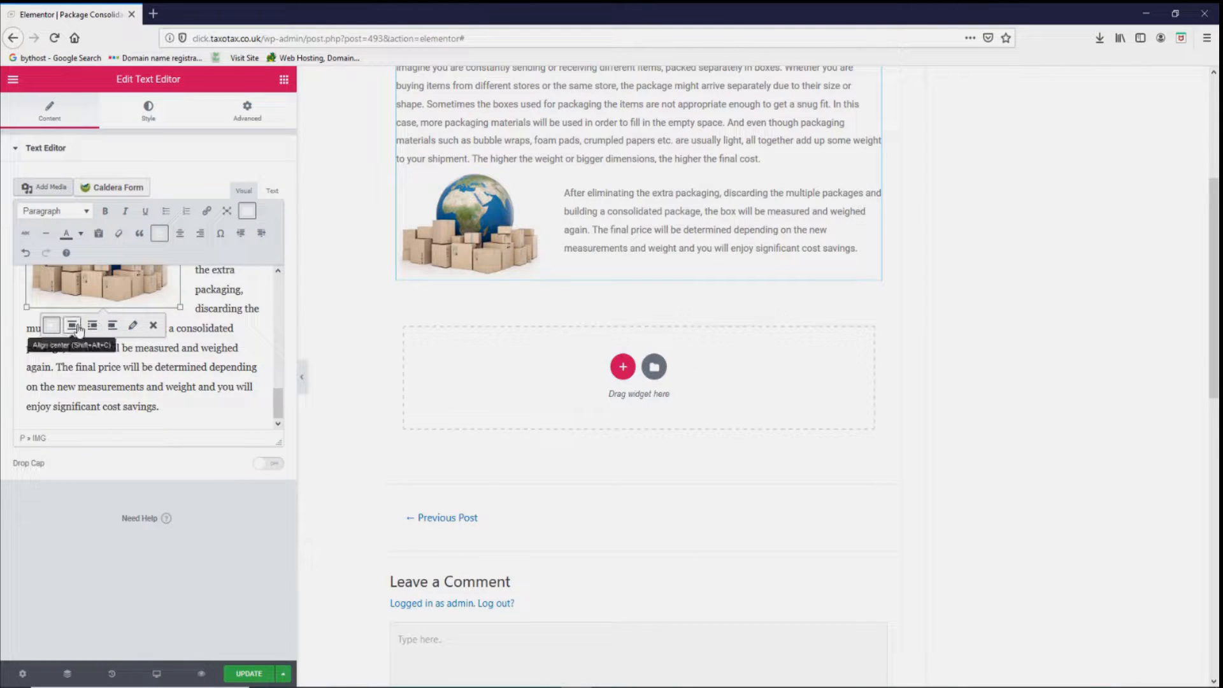
Try centring the globe-and-boxes image, and align it right so the article's last paragraph wraps beside it
click(73, 325)
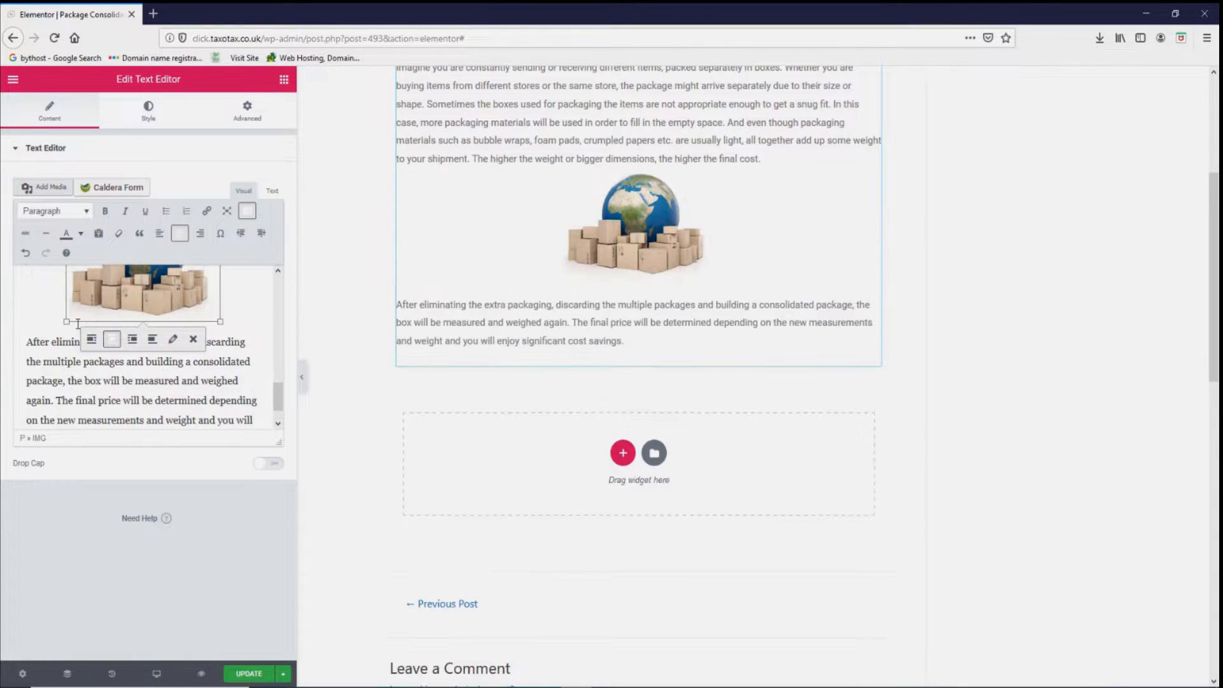
click(132, 340)
scroll(569, 226, up, 3)
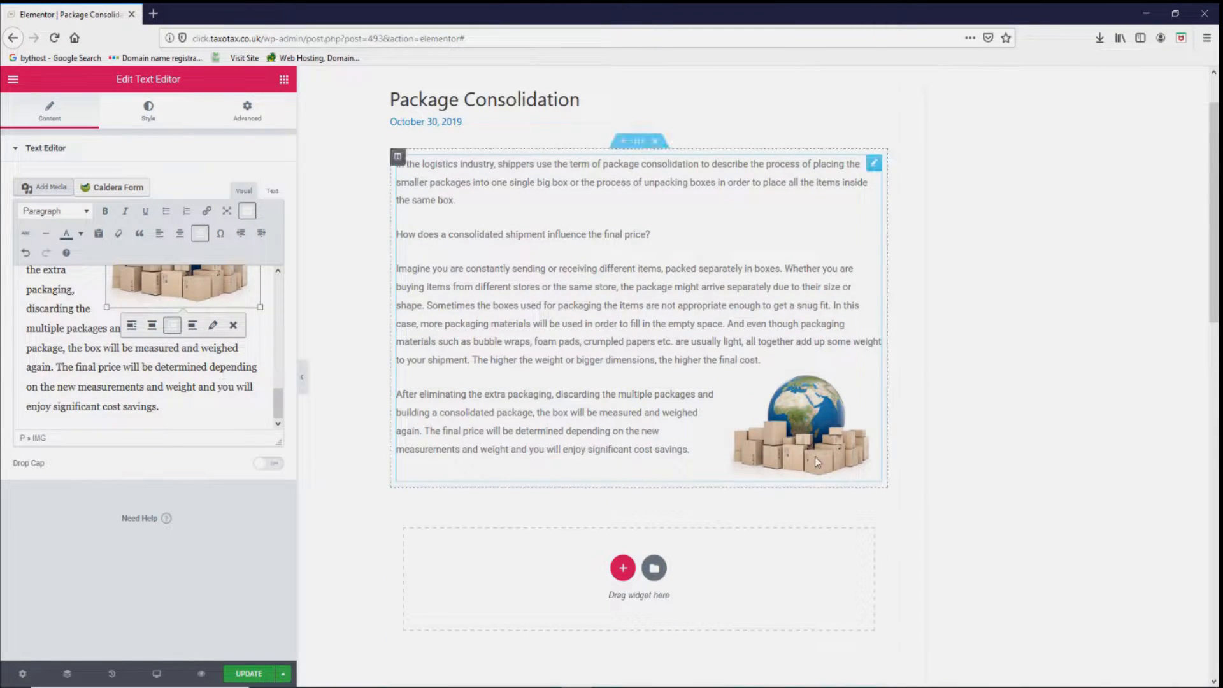
Try centring the article's first paragraph, and set its alignment to right
scroll(177, 302, up, 8)
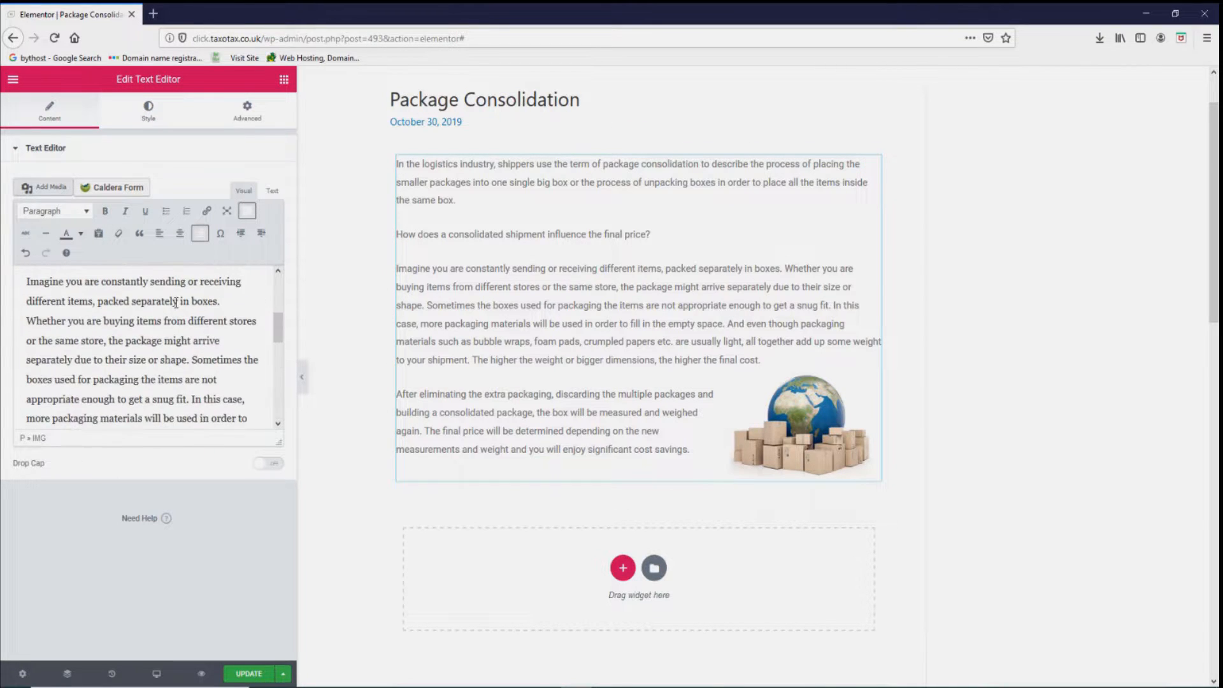
click(183, 299)
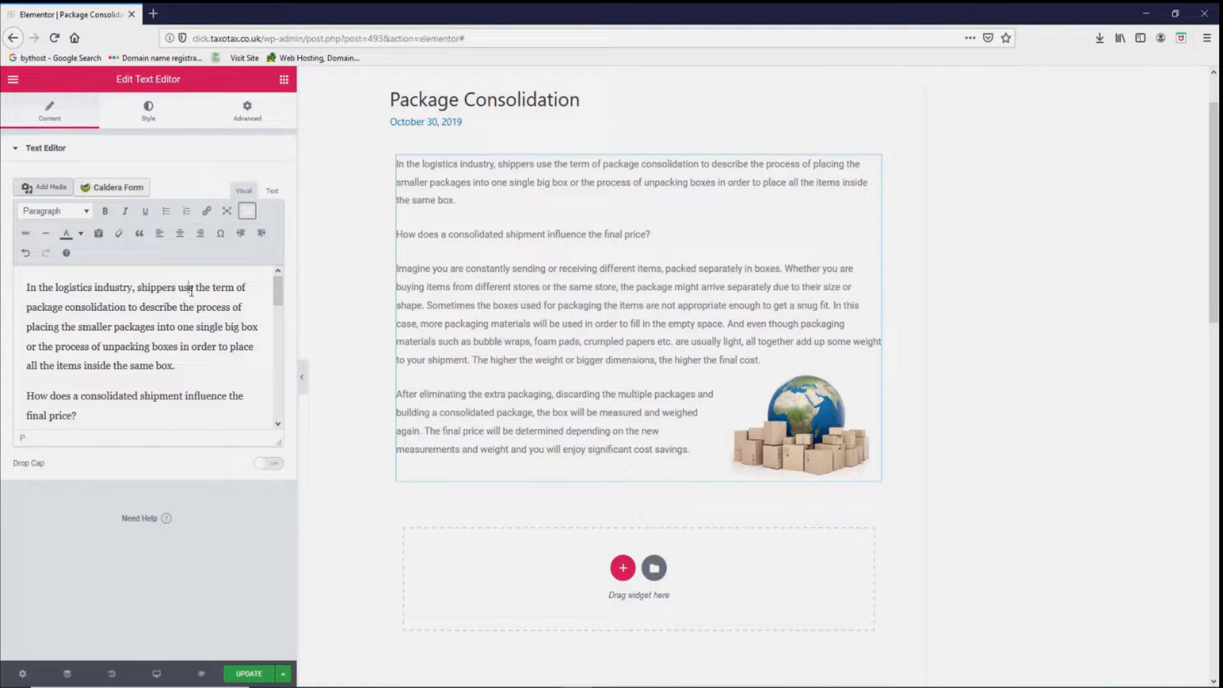
click(179, 237)
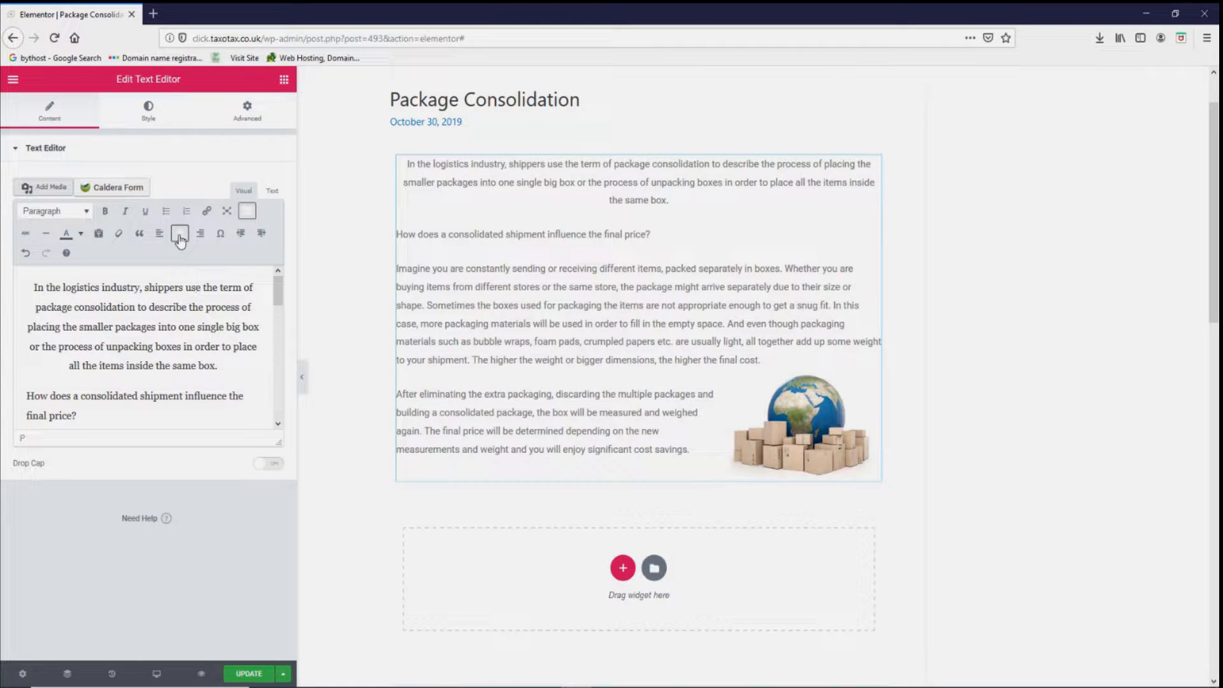
click(200, 238)
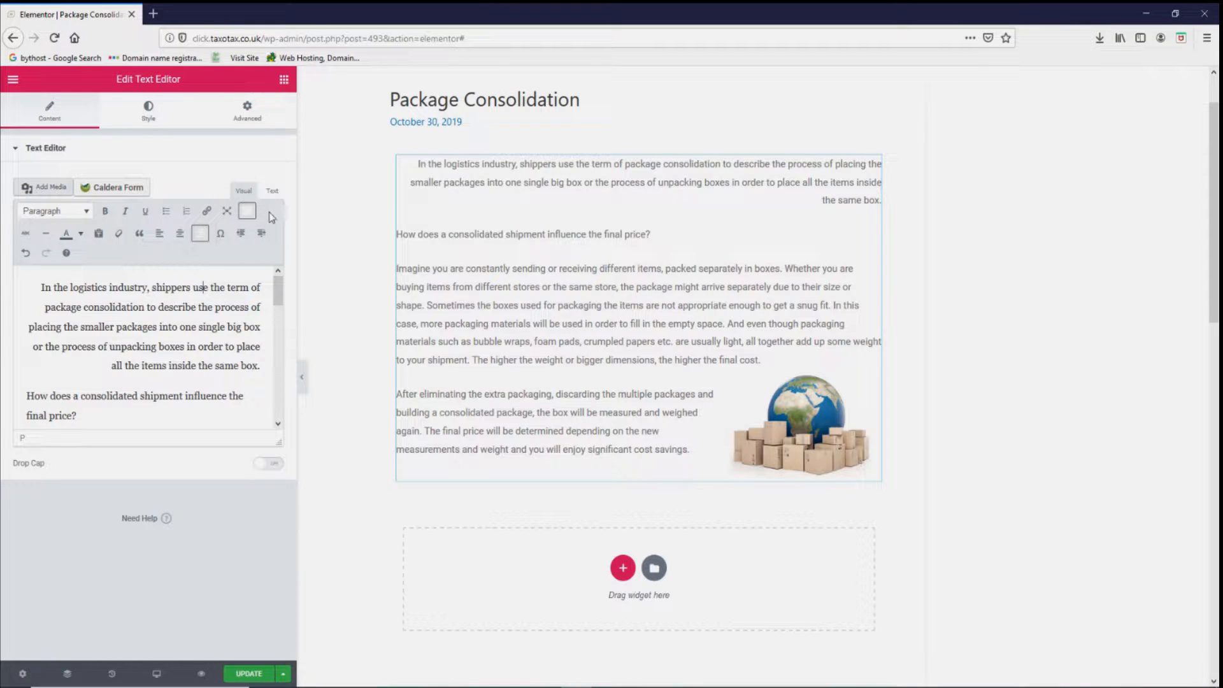
In the HTML source, set text-align to justify for the first paragraph and the "Imagine you are" paragraph, and update the post
click(271, 193)
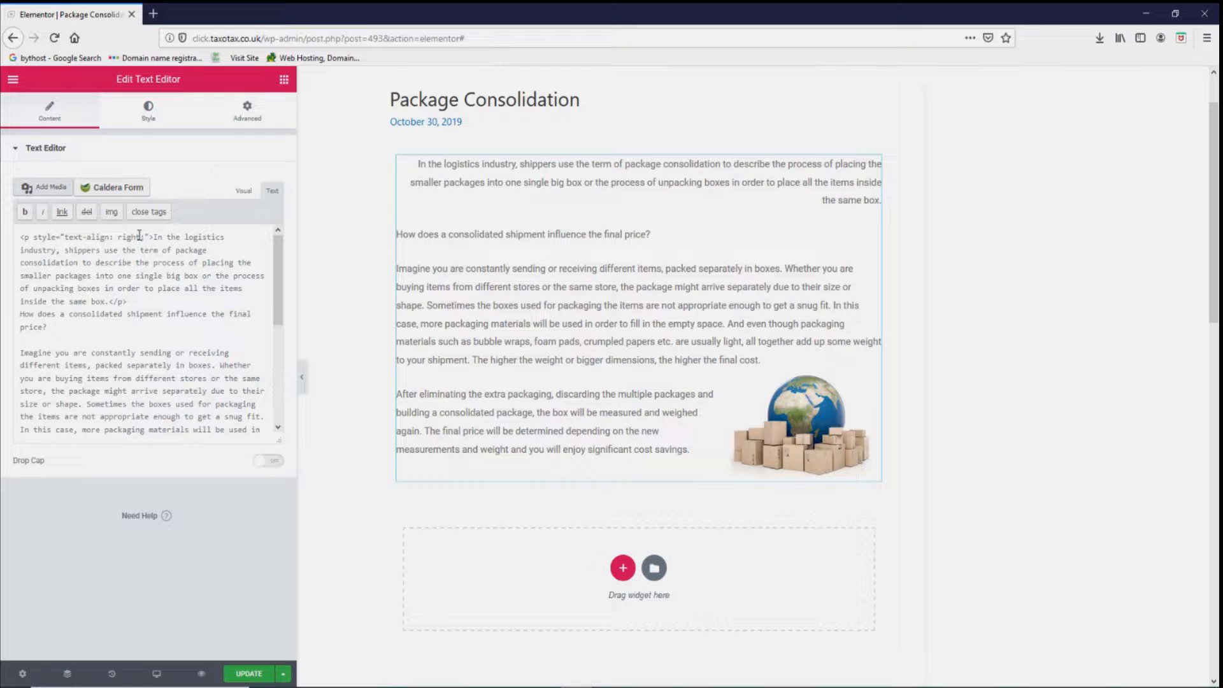
drag(139, 235, 120, 234)
text(justify)
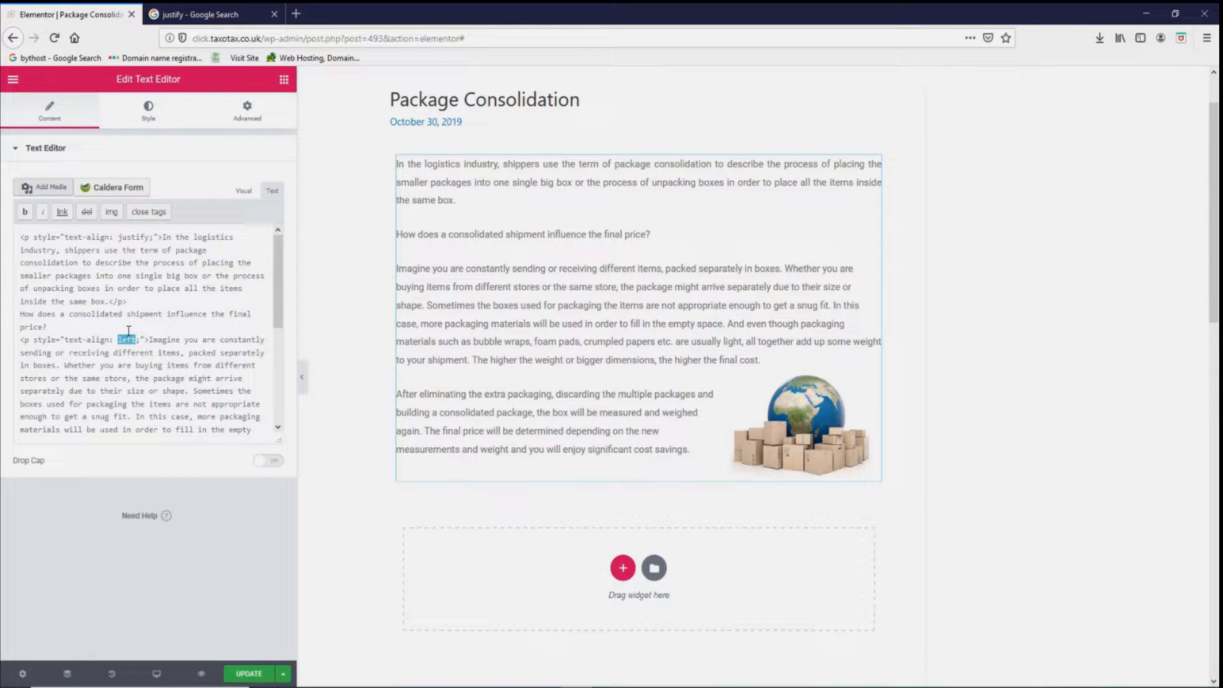
text(justify)
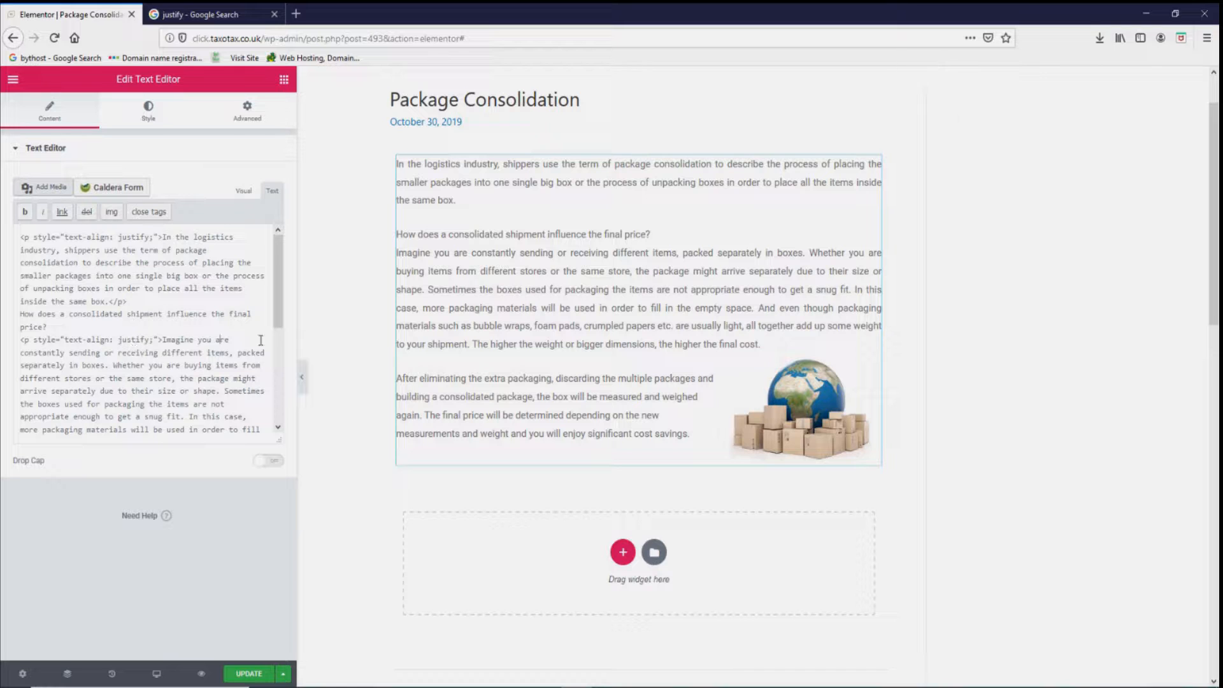
scroll(921, 251, up, 2)
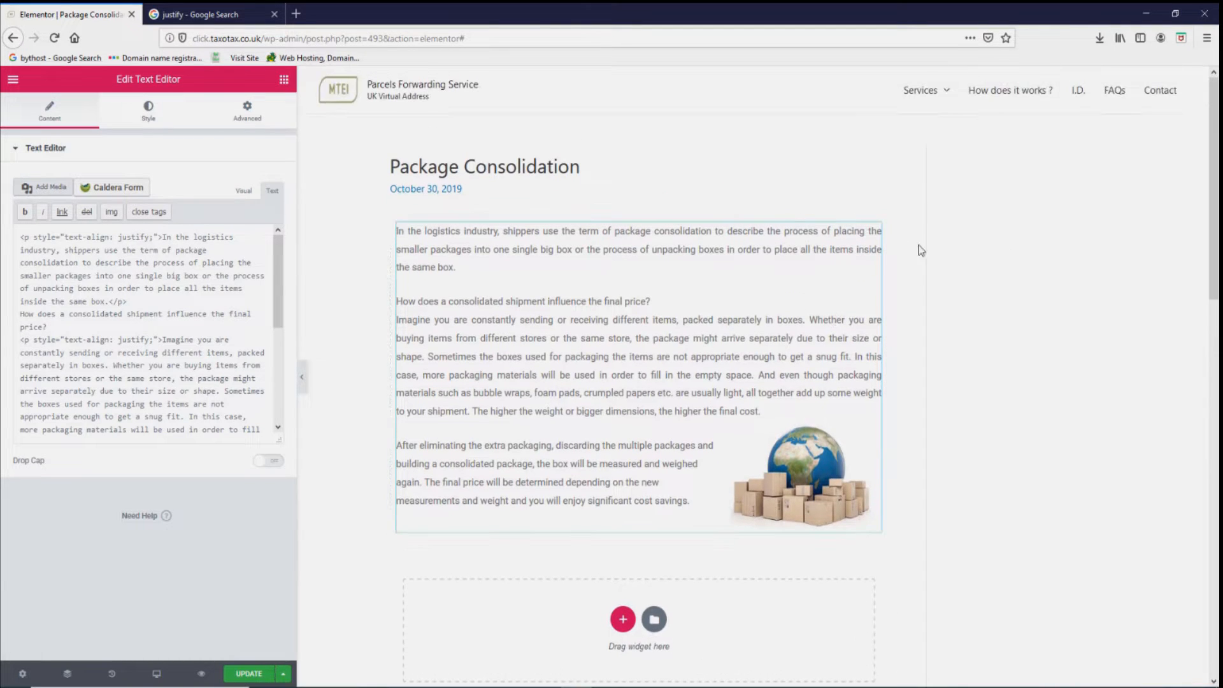
click(986, 270)
click(247, 675)
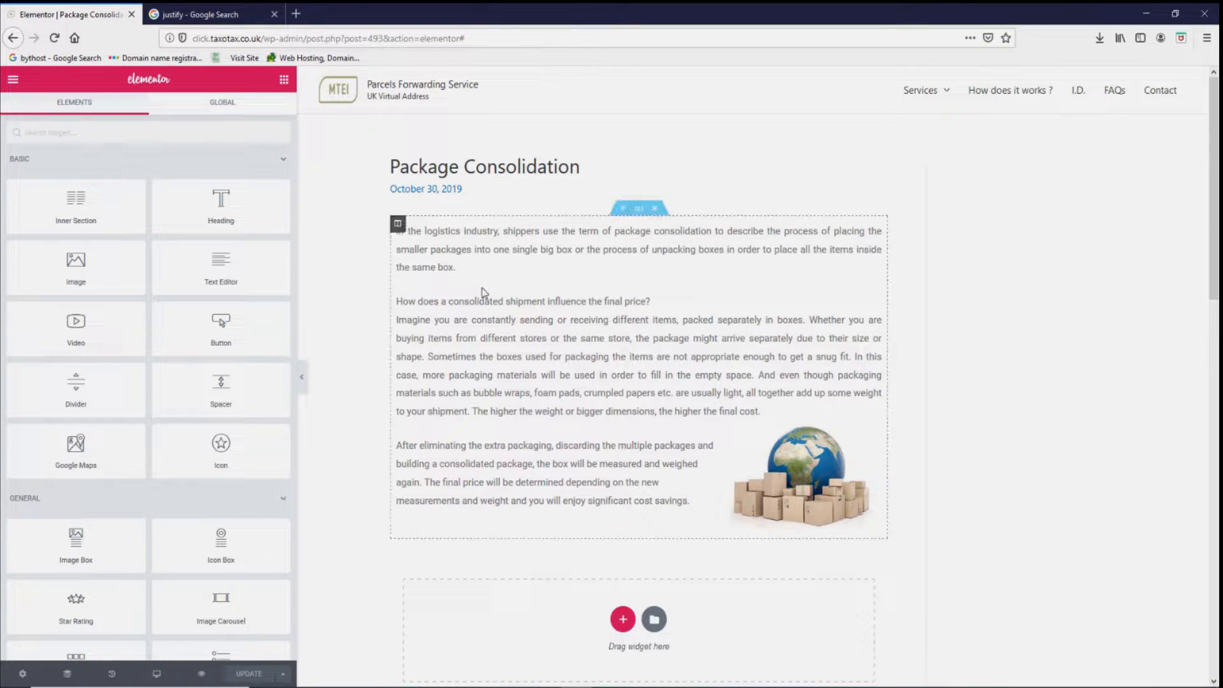
Add a single-column section above the article text and place a Heading widget in it
click(622, 621)
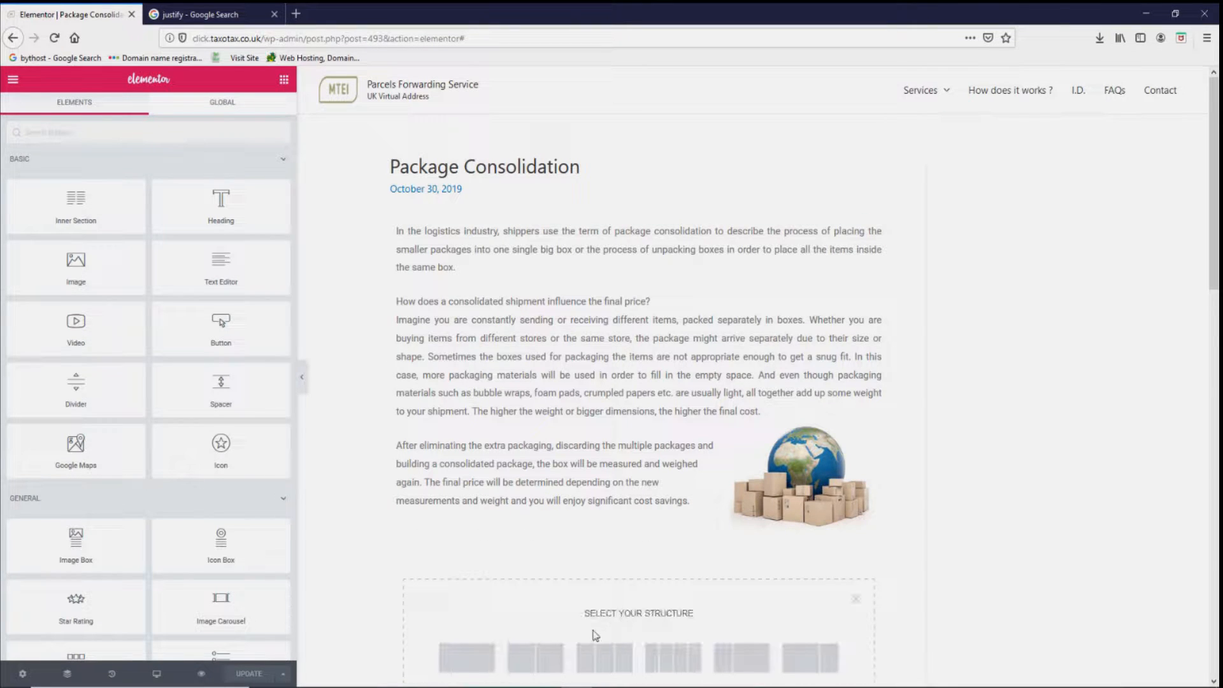
click(468, 664)
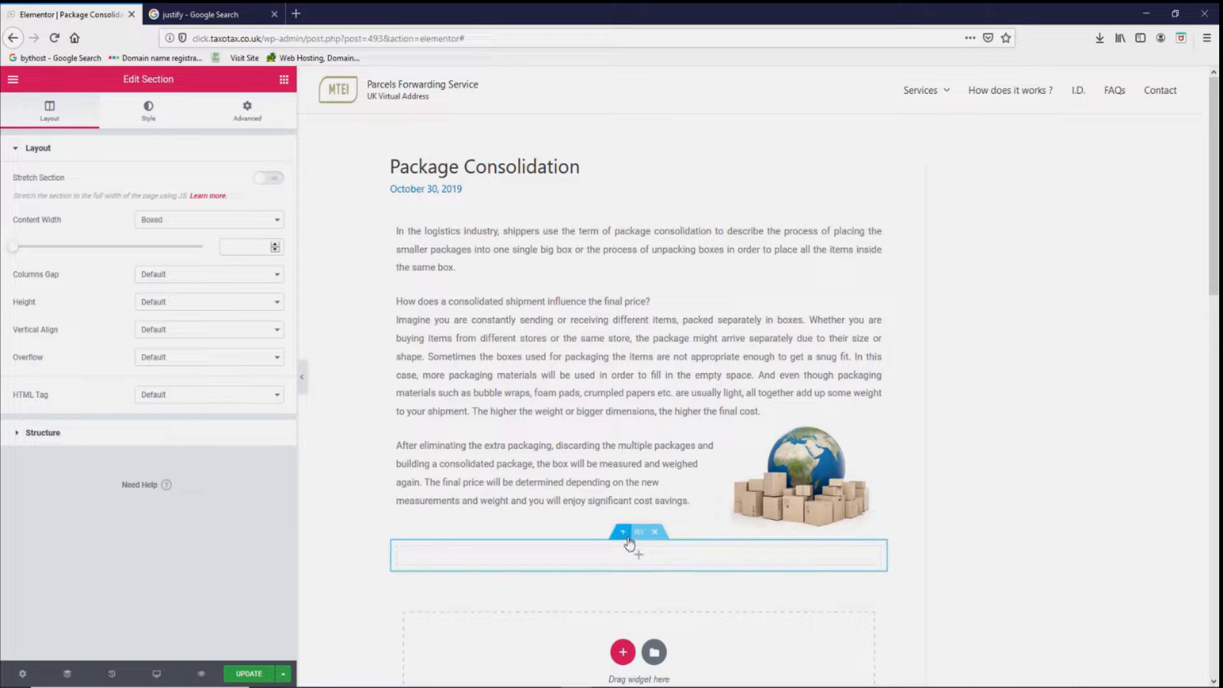
drag(636, 541, 639, 239)
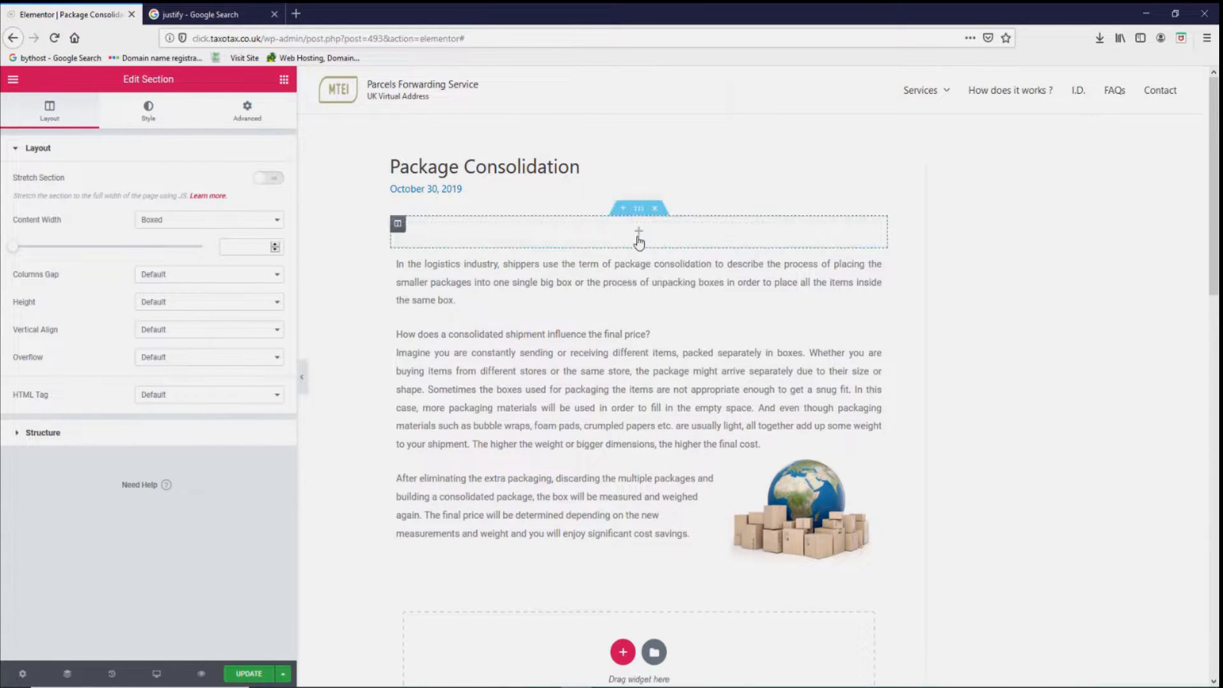
click(284, 79)
drag(244, 208, 650, 237)
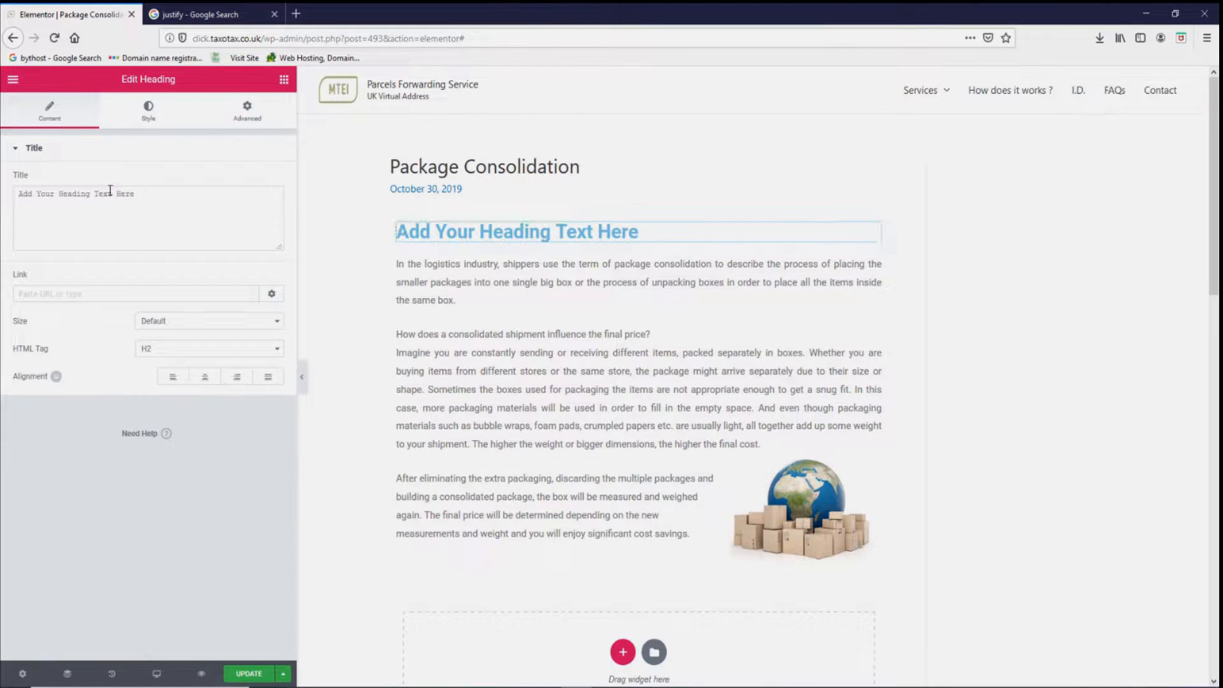
drag(136, 194, 2, 200)
drag(582, 166, 396, 161)
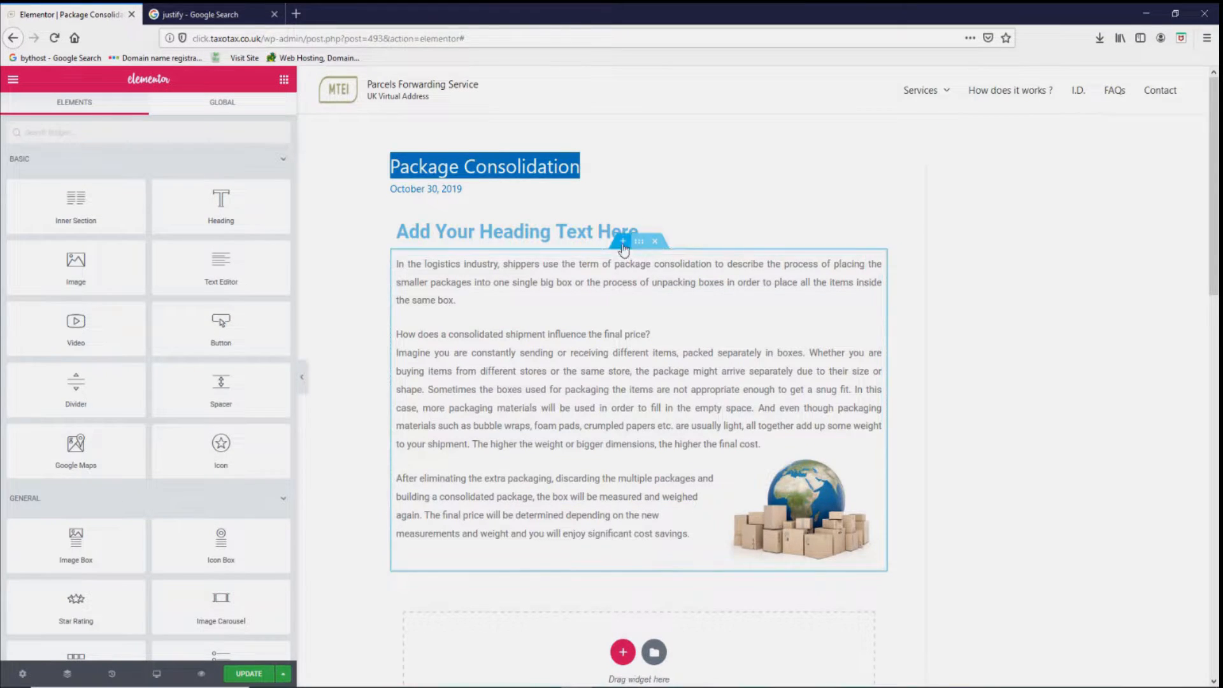
click(643, 227)
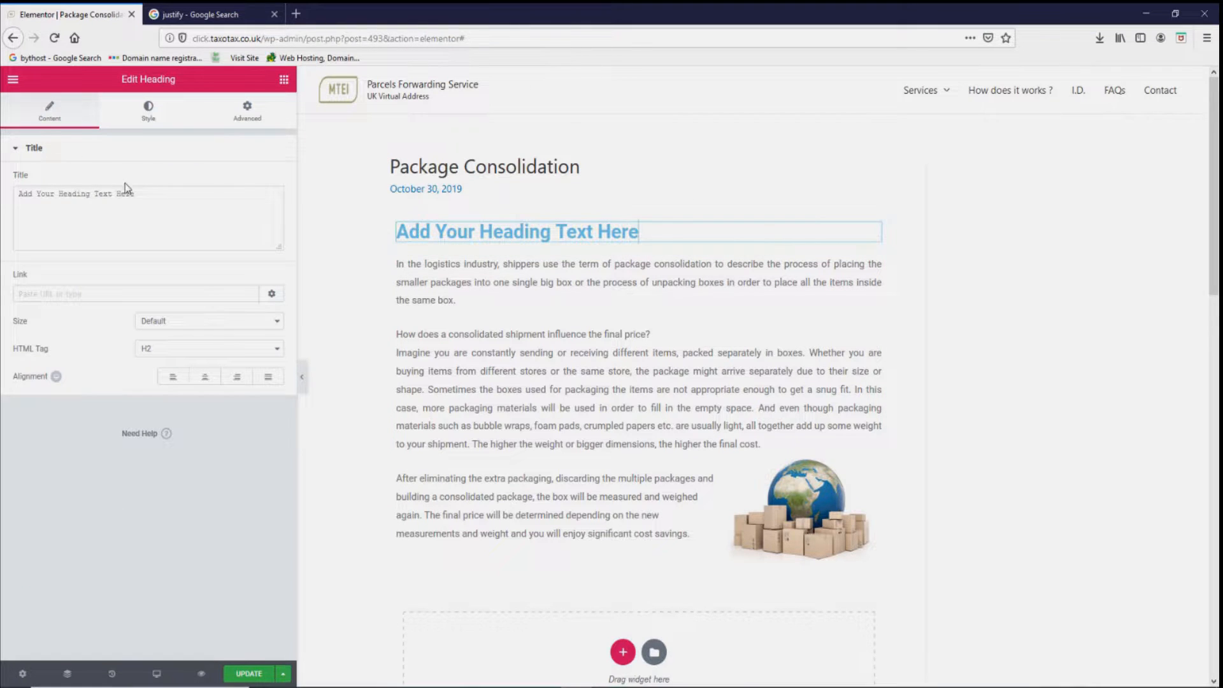
drag(137, 193, 1, 206)
text(In the logistics industry, shippers use the term of package consolidation to describe the process of placing the smaller packages into one single big box or the process of unpacking boxes in order to place all the items inside the same box. How does a consolidated shipment influence the final price? Imagine you are constantly sending or receiving different items, packed separately in boxes. Whether you are buying items from different stores or the same store, the package might arrive separately due to their size or shape. Sometimes the boxes used for packaging the items are not appropriate enough to get a snug fit. In this case, more packaging materials will be used in order to fill in the empty space. And even though packaging materials such as bubble wraps, foam pads, crumpled papers etc. are usually light, all together add up some weight to your shipment. The higher the weight or bigger dimensions, the higher the final cost. After eliminating the extra packaging, discarding the multiple packages and building a consolidated package, the box will be measured and weighed again. The final price will be determined depending on the new measurements and weight and you will enjoy significant cost savings.)
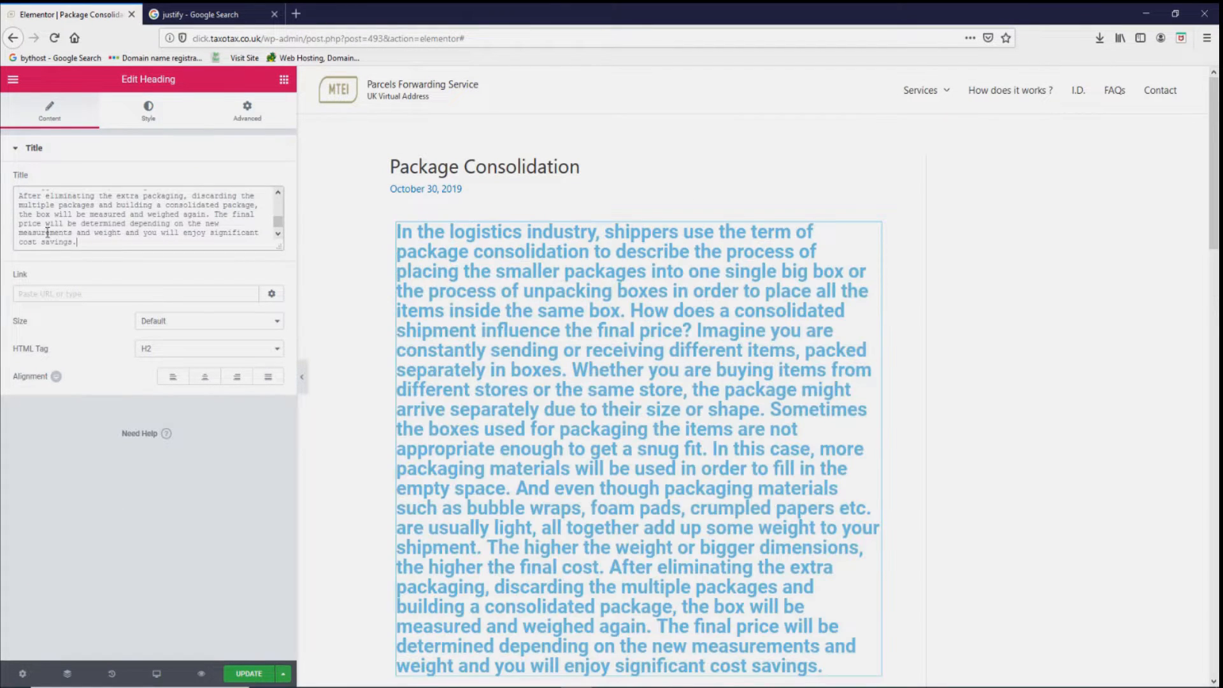
key(ctrl+z)
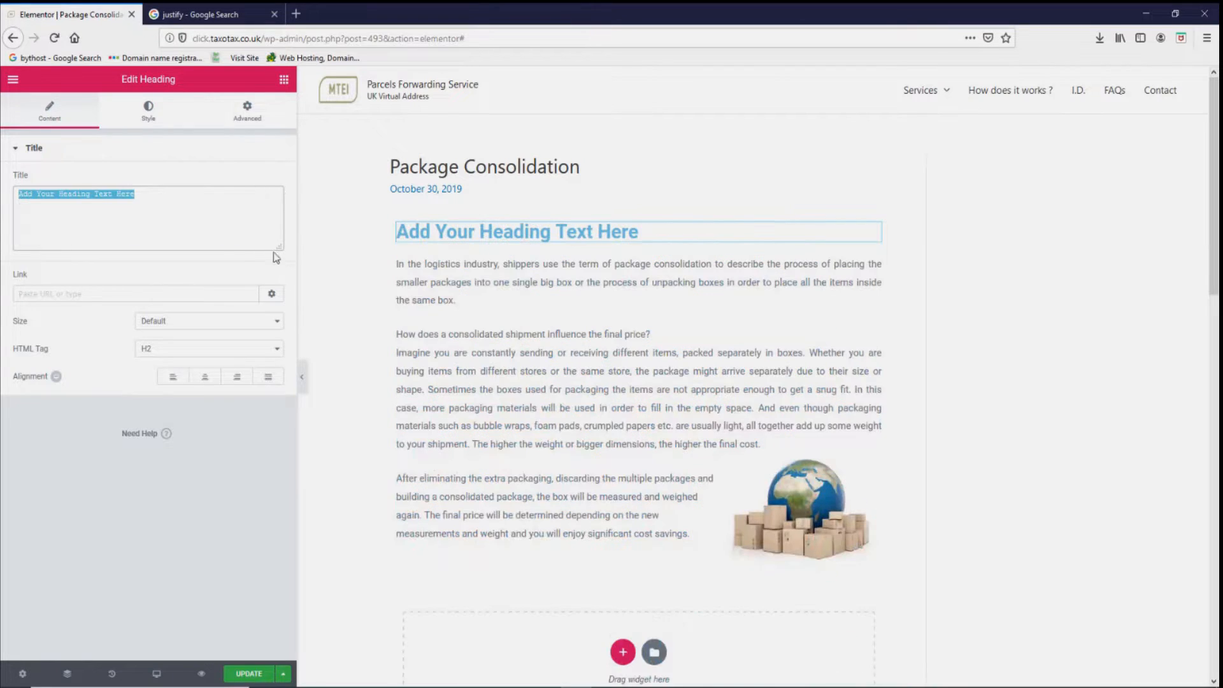
Replace the heading's placeholder title with "Package Consolidation" and align the heading to the centre
text(Pa)
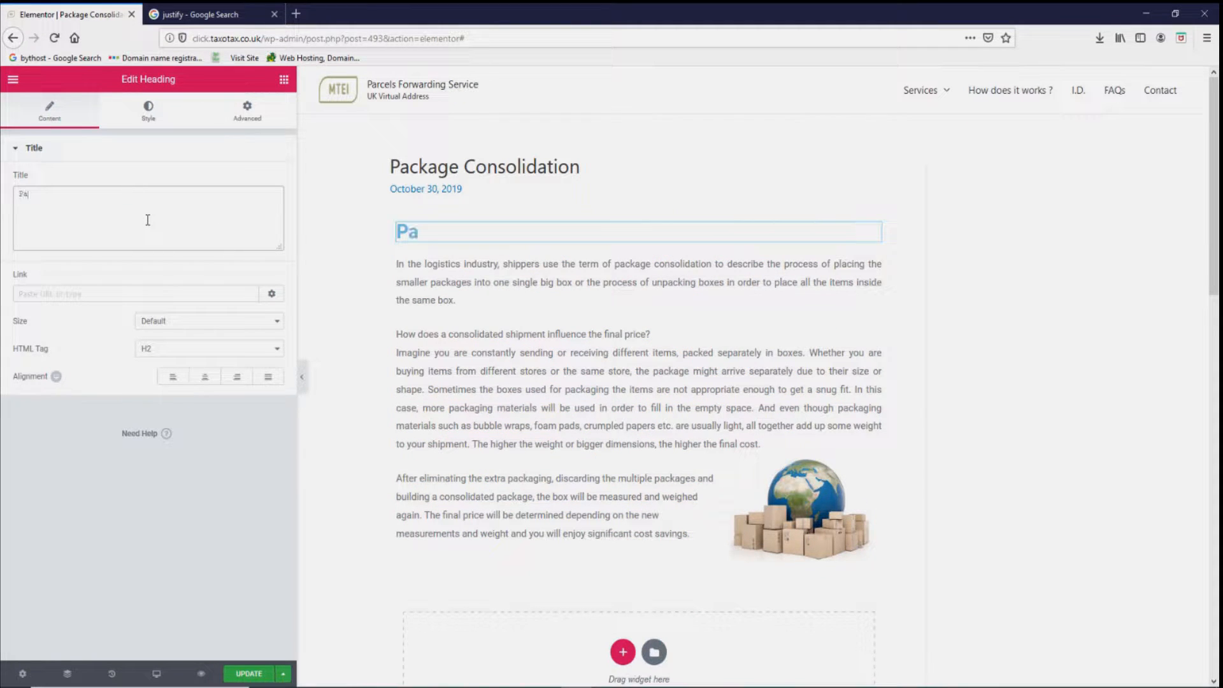
text(ckage Cons)
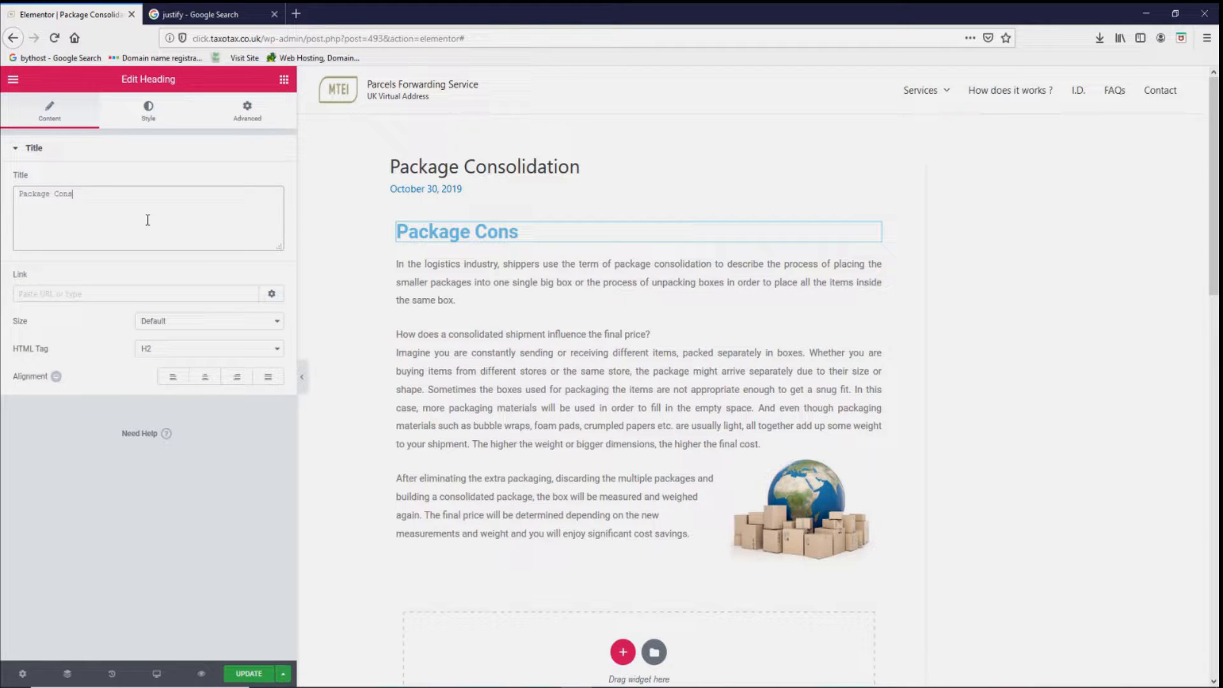
text(olidation)
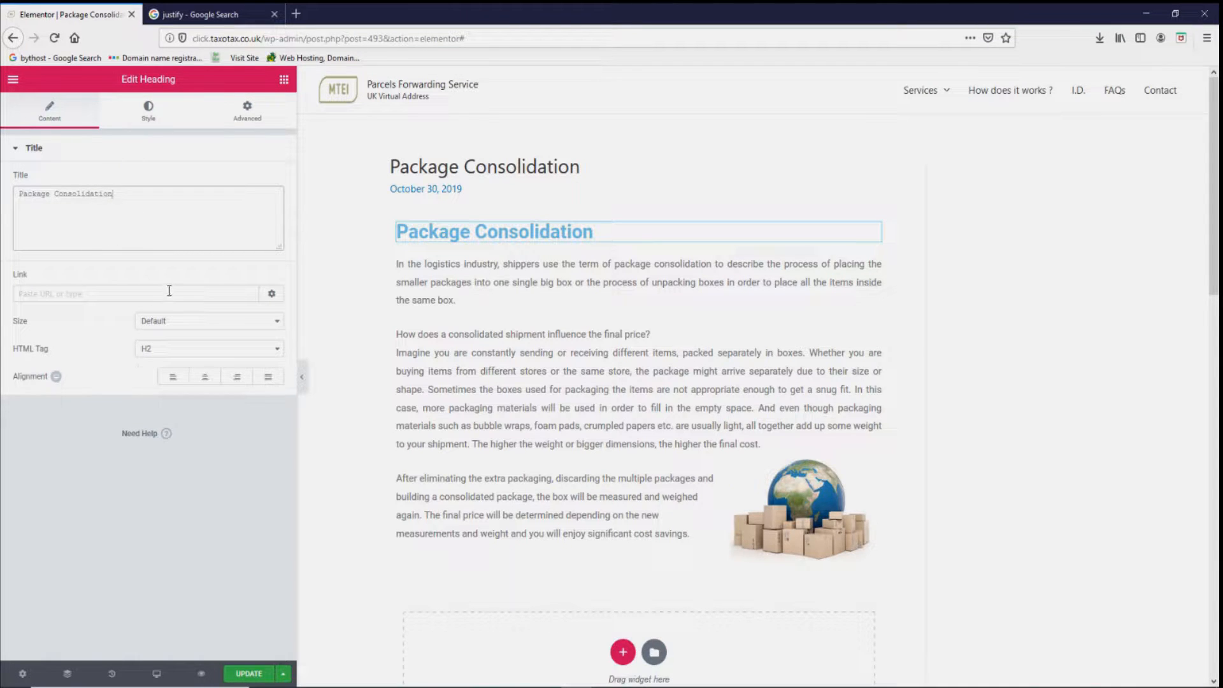
click(205, 377)
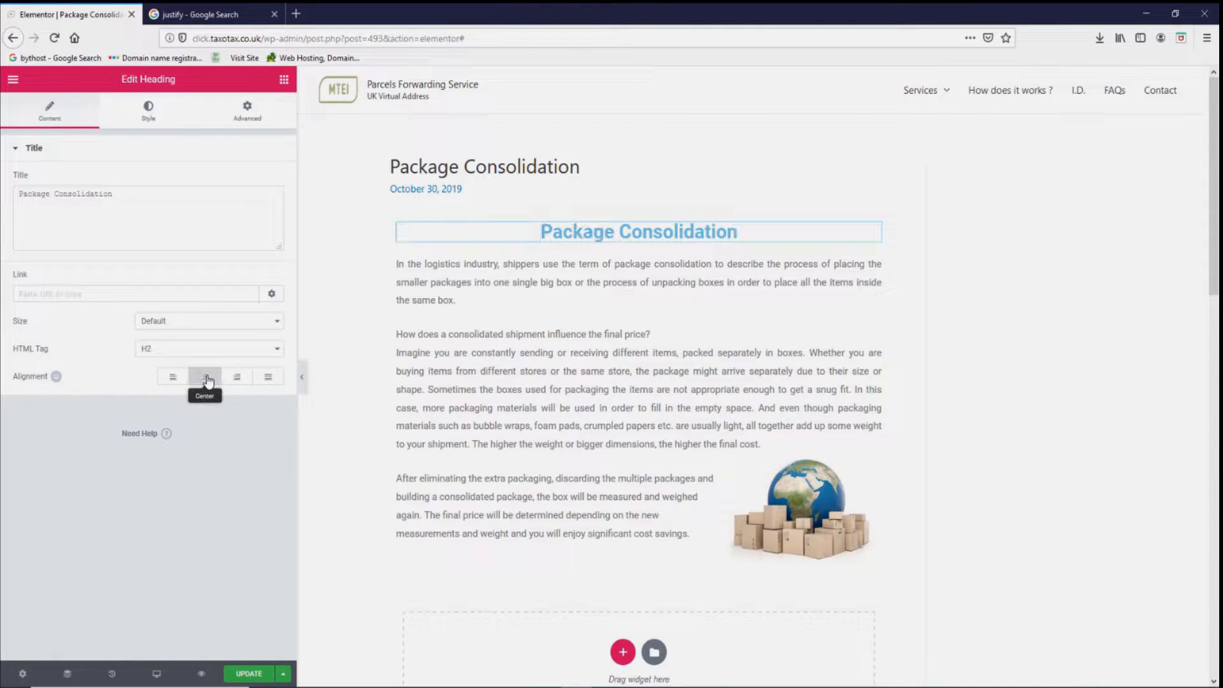
click(237, 379)
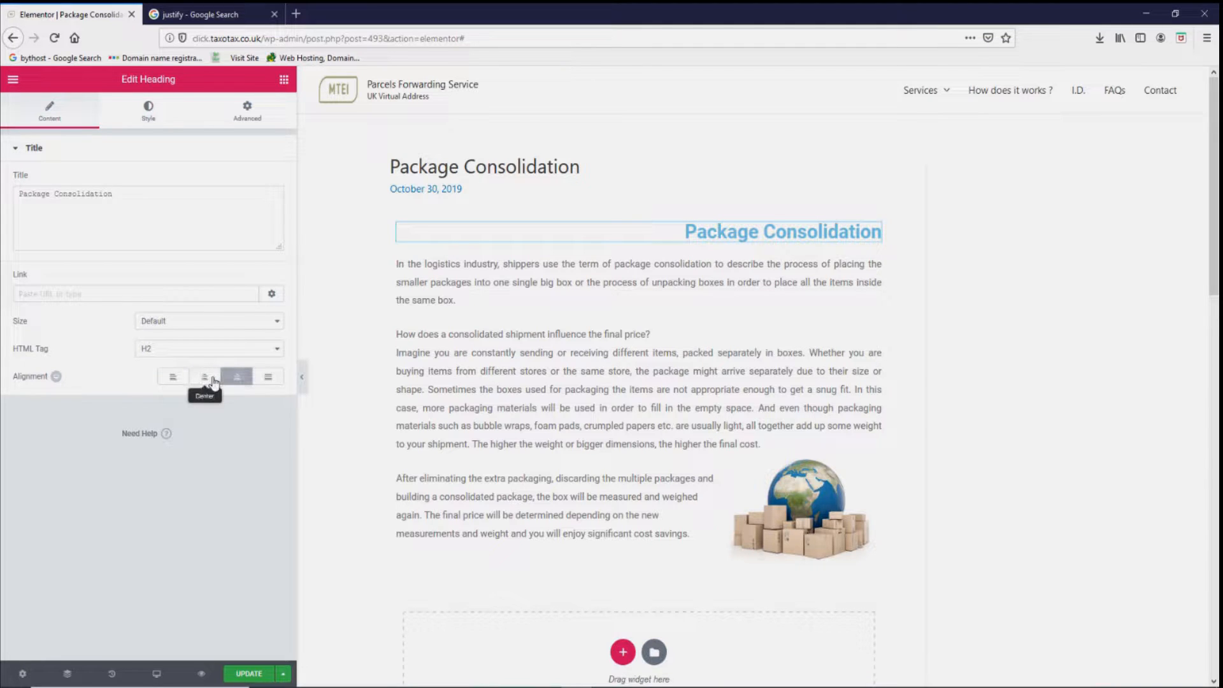
click(205, 376)
Try H5 as the heading's HTML tag, set it to H1, and keep the size at Default
click(199, 354)
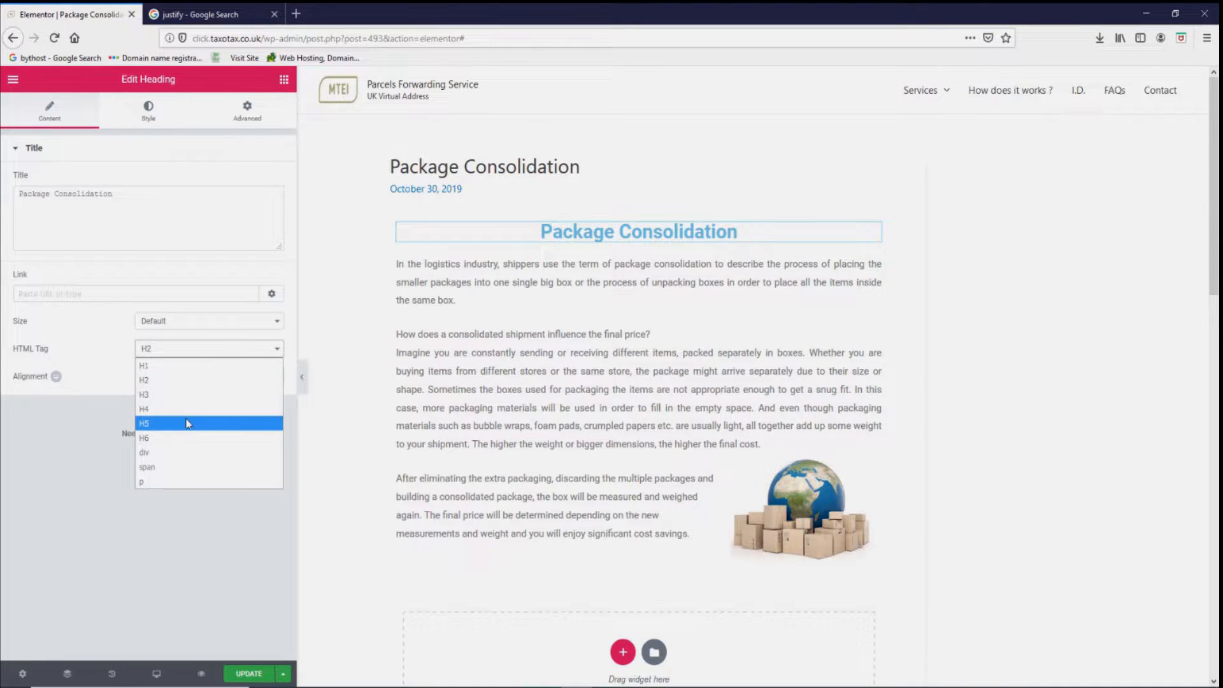
click(187, 422)
click(198, 350)
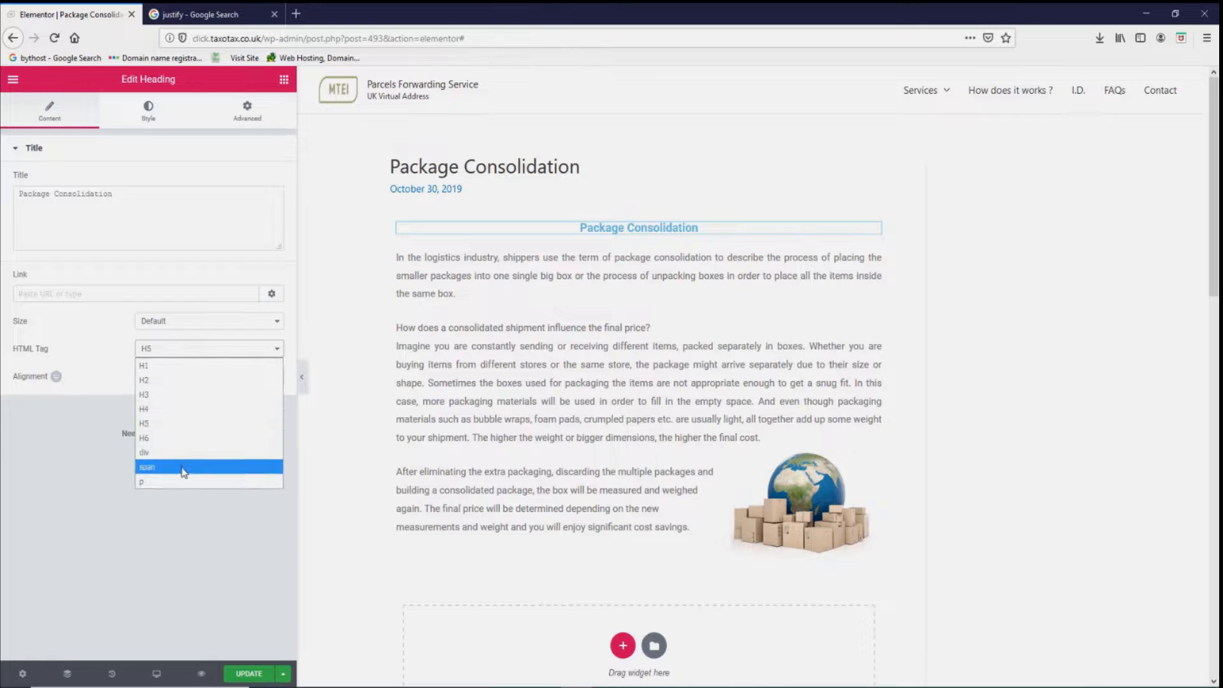
click(180, 366)
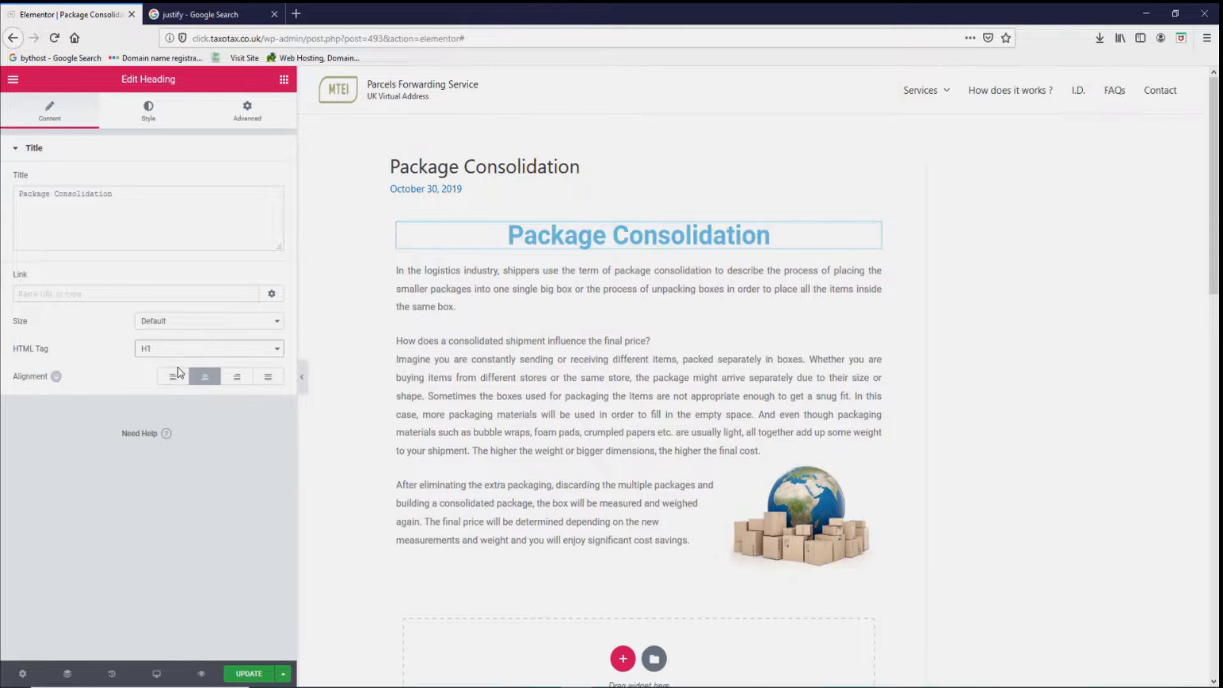
click(185, 323)
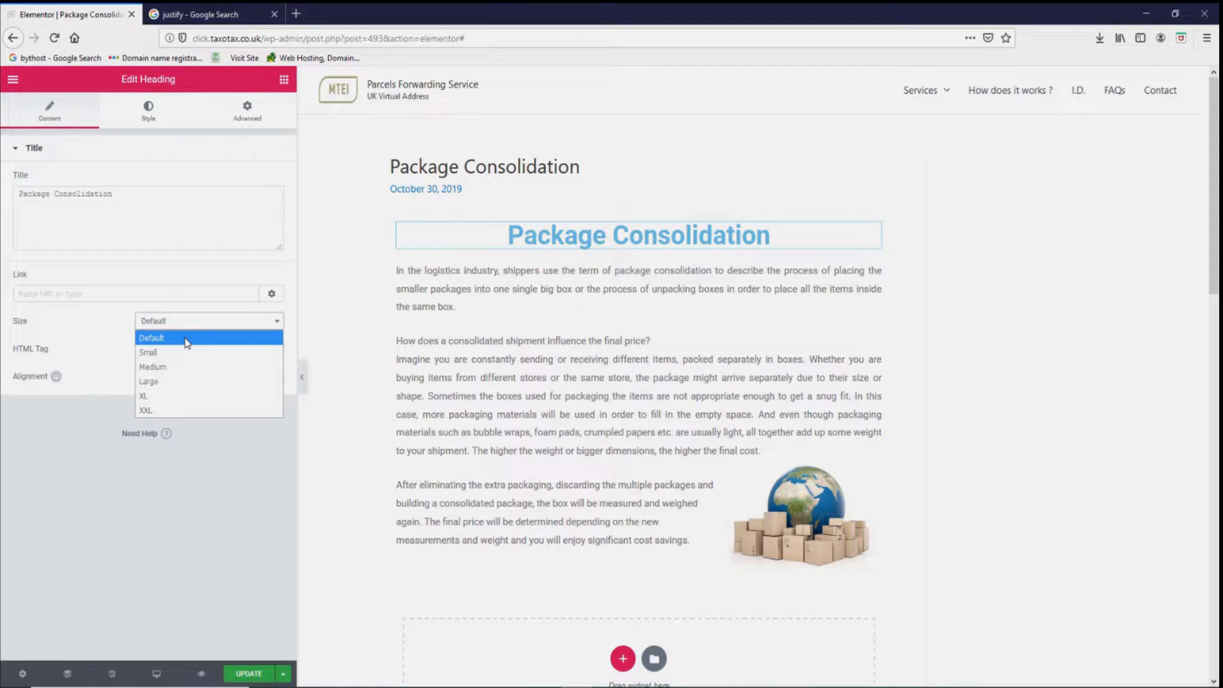
click(184, 338)
Set the heading's text color to black and lower its opacity to about 0.6
click(141, 108)
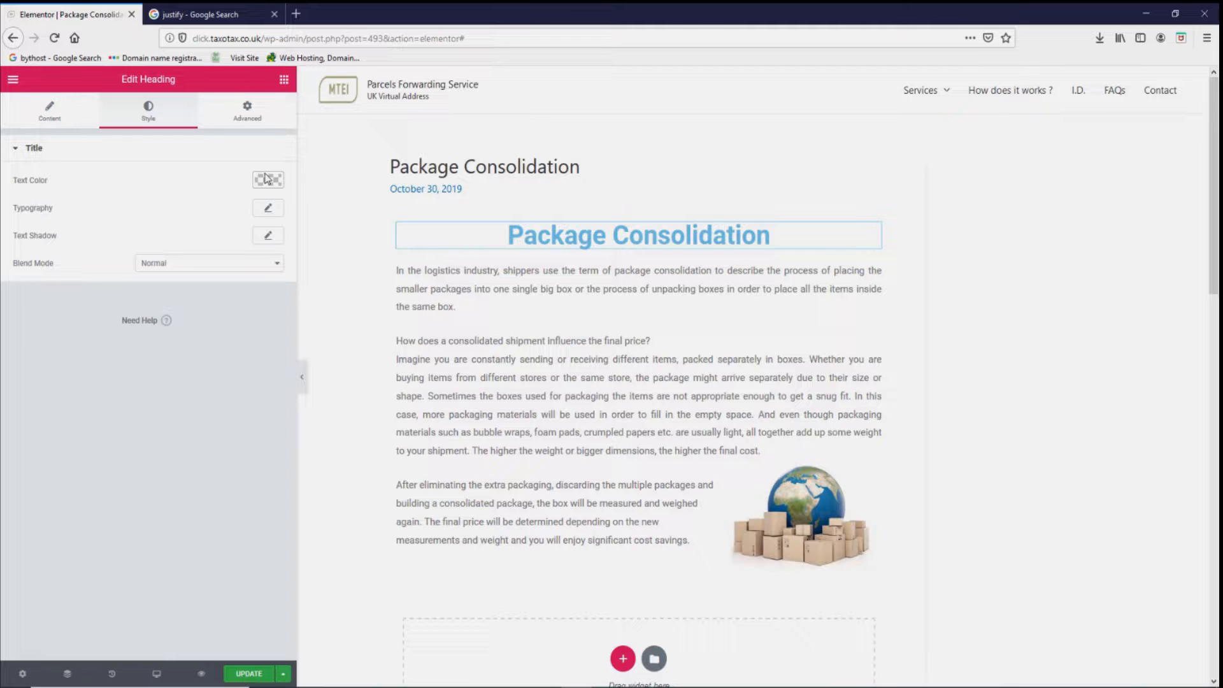
click(268, 179)
click(222, 337)
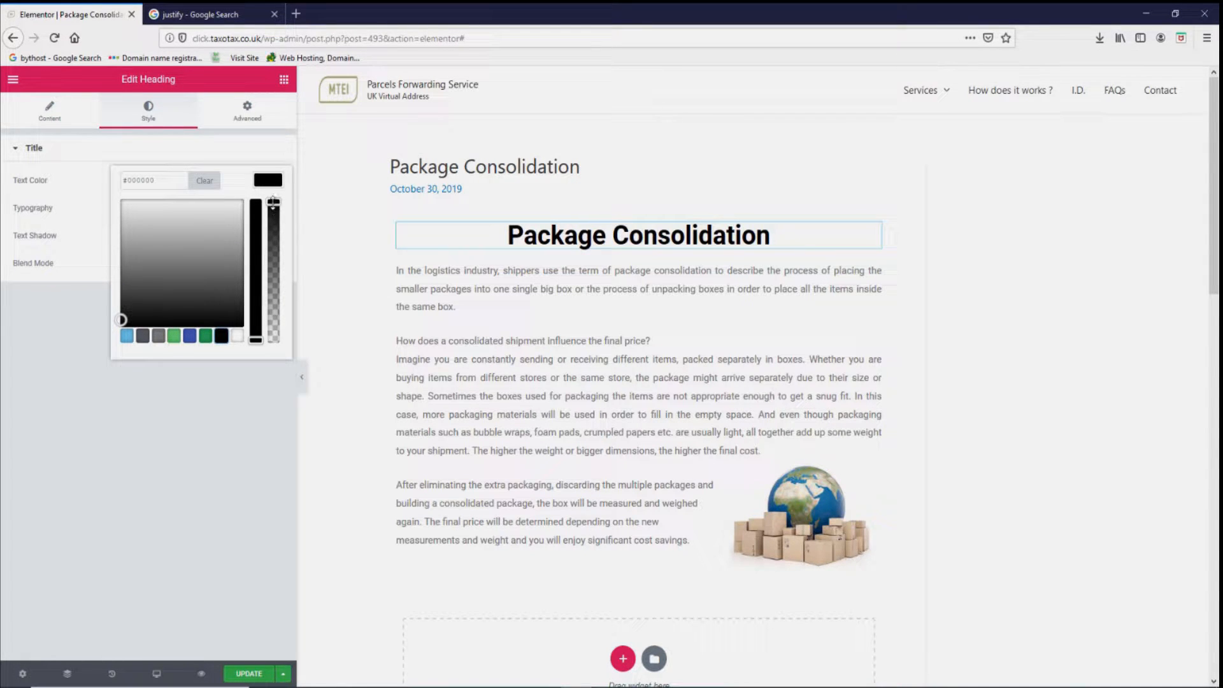
drag(273, 201, 278, 253)
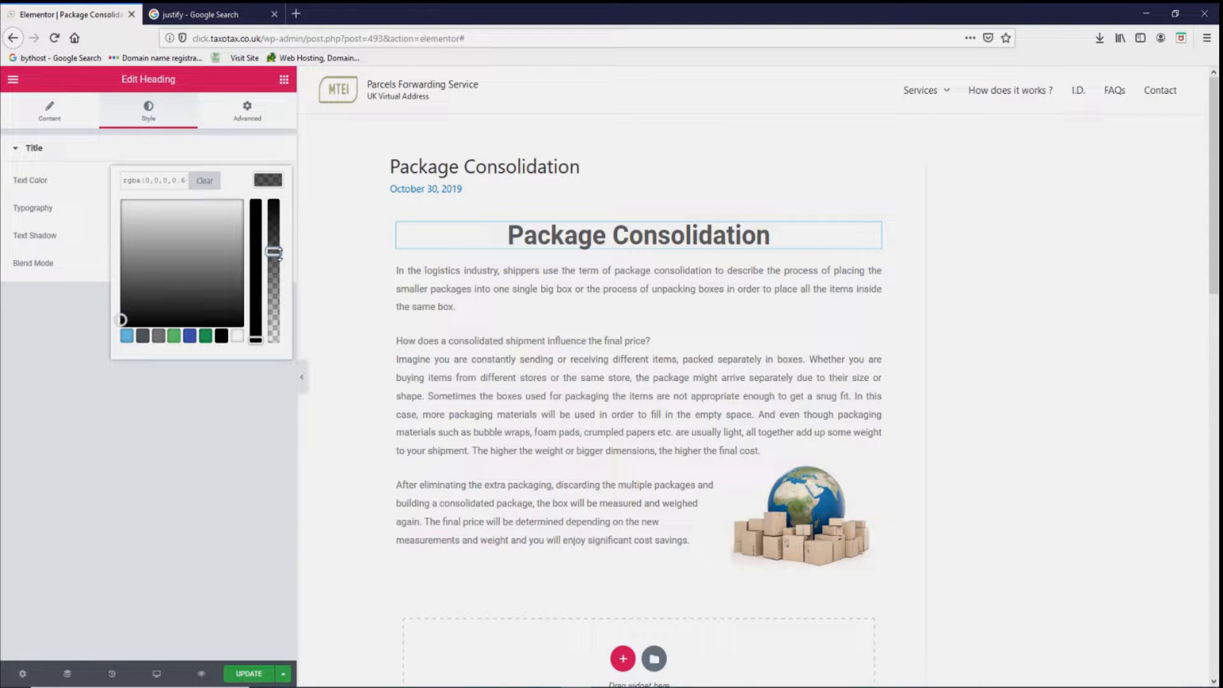
click(237, 118)
Set the heading's typography size to 41 px
click(154, 119)
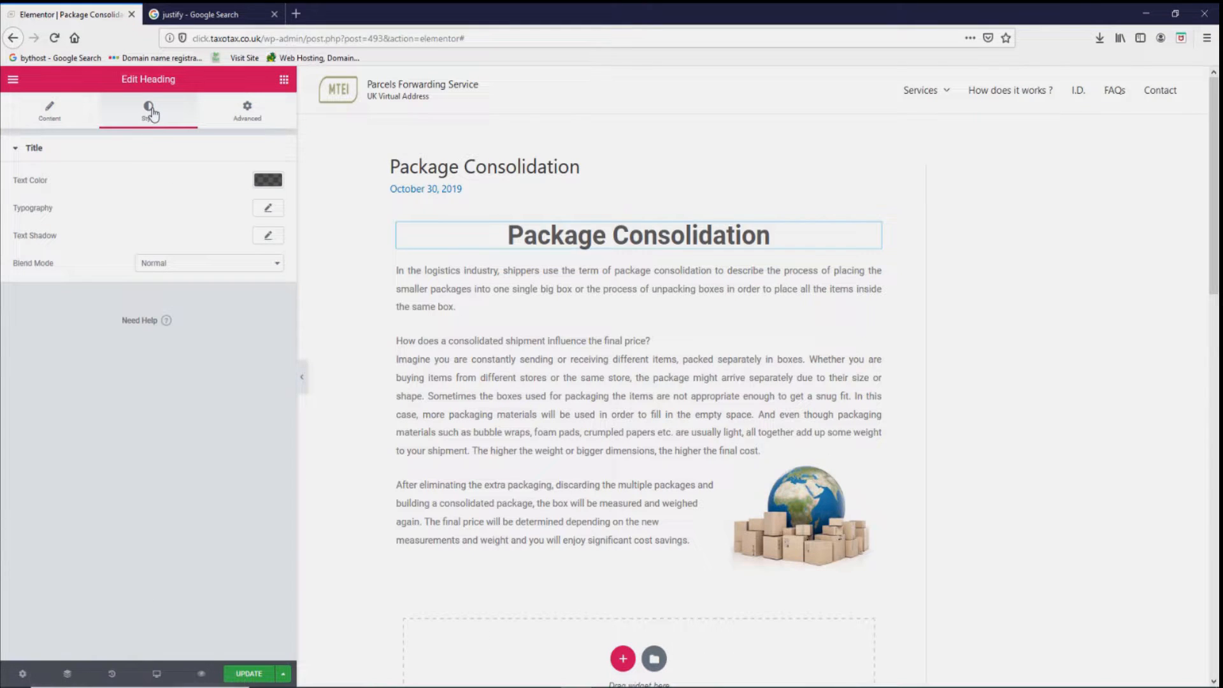
click(267, 211)
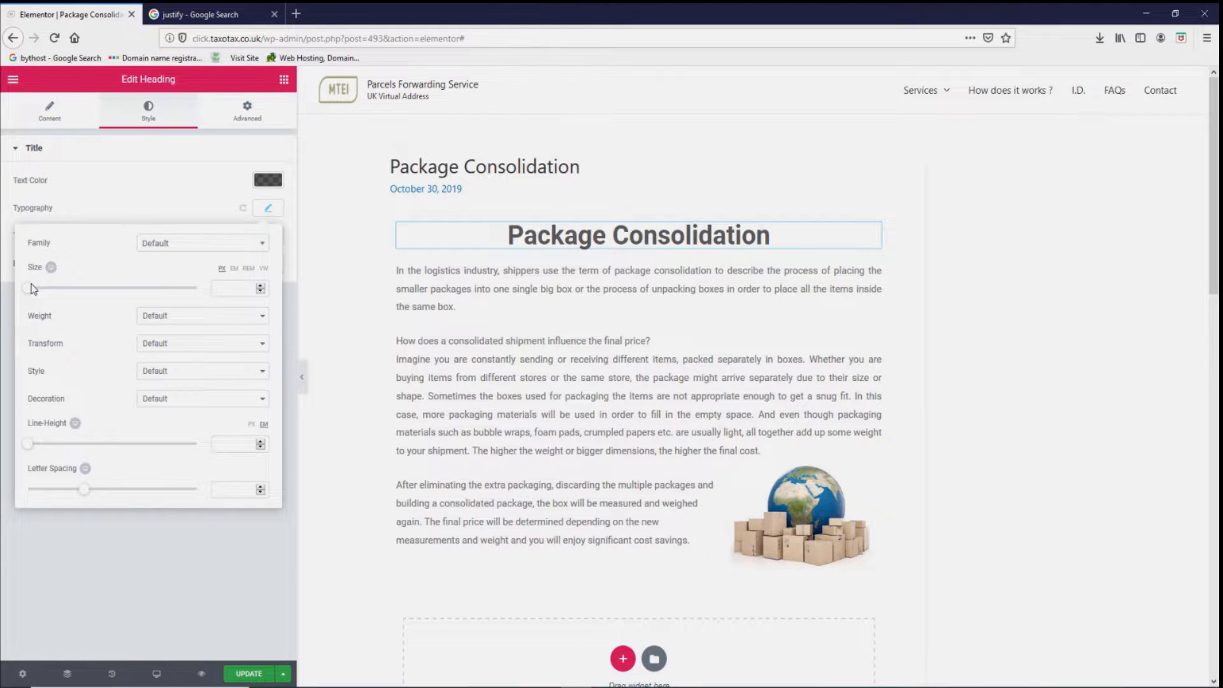
drag(33, 288, 61, 289)
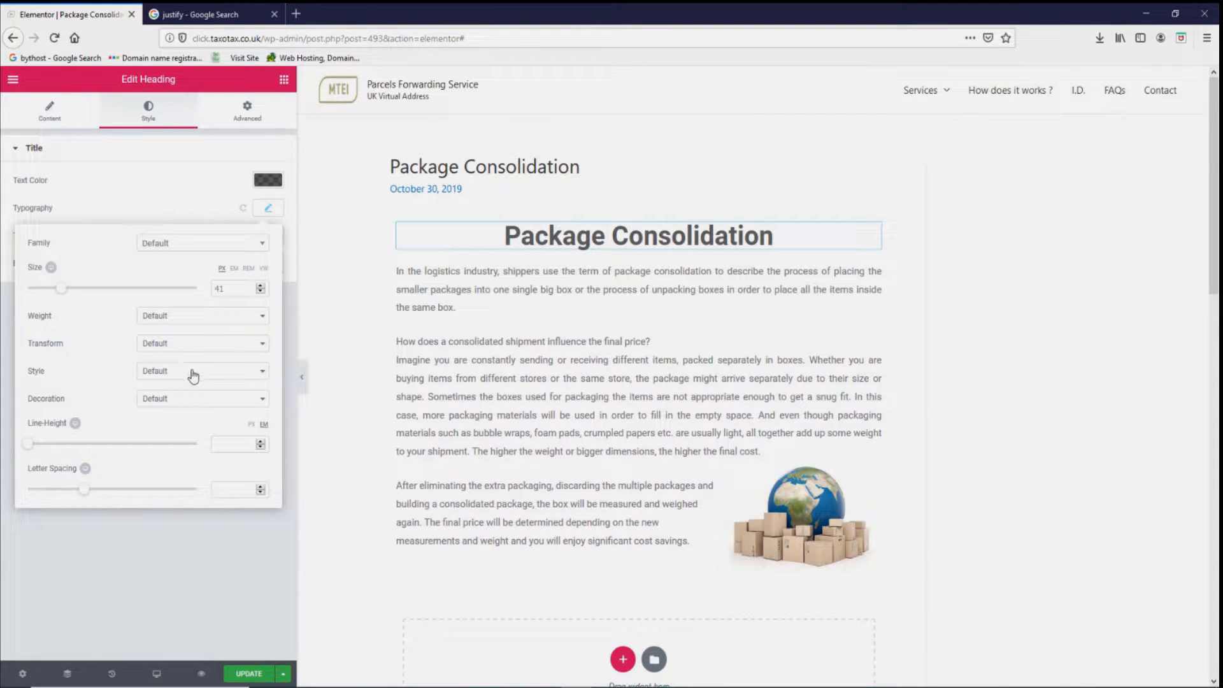
Try Underline as the heading's text decoration and set it to Overline
click(190, 398)
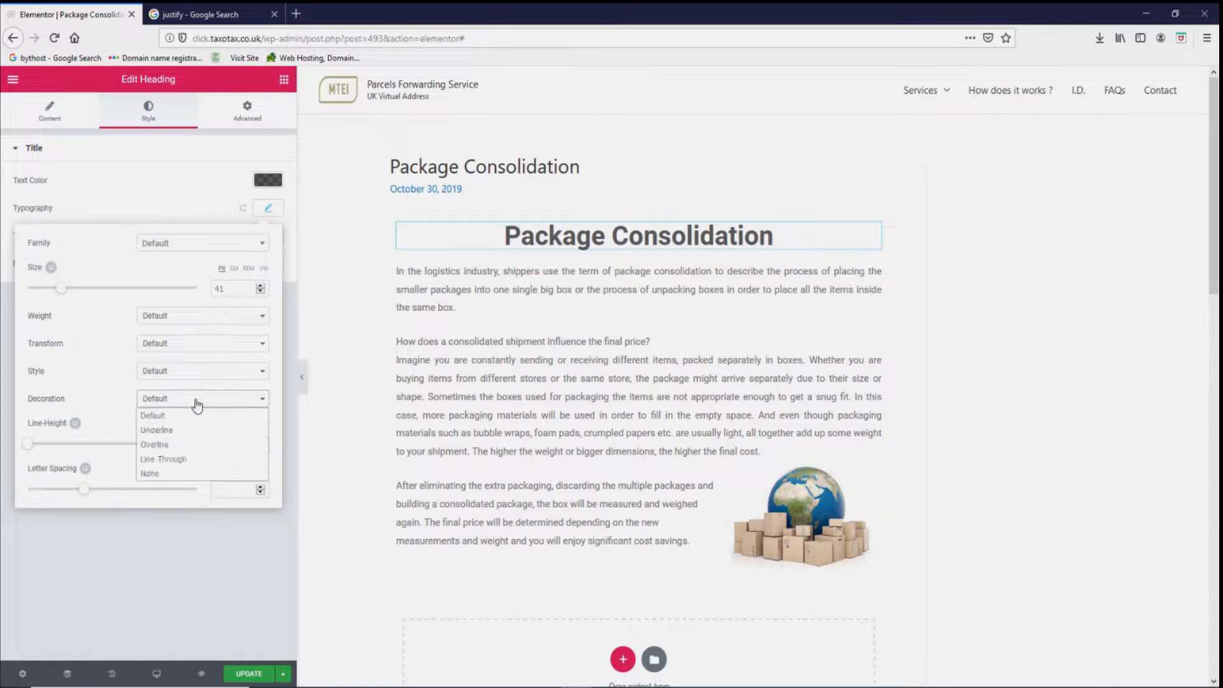
click(189, 434)
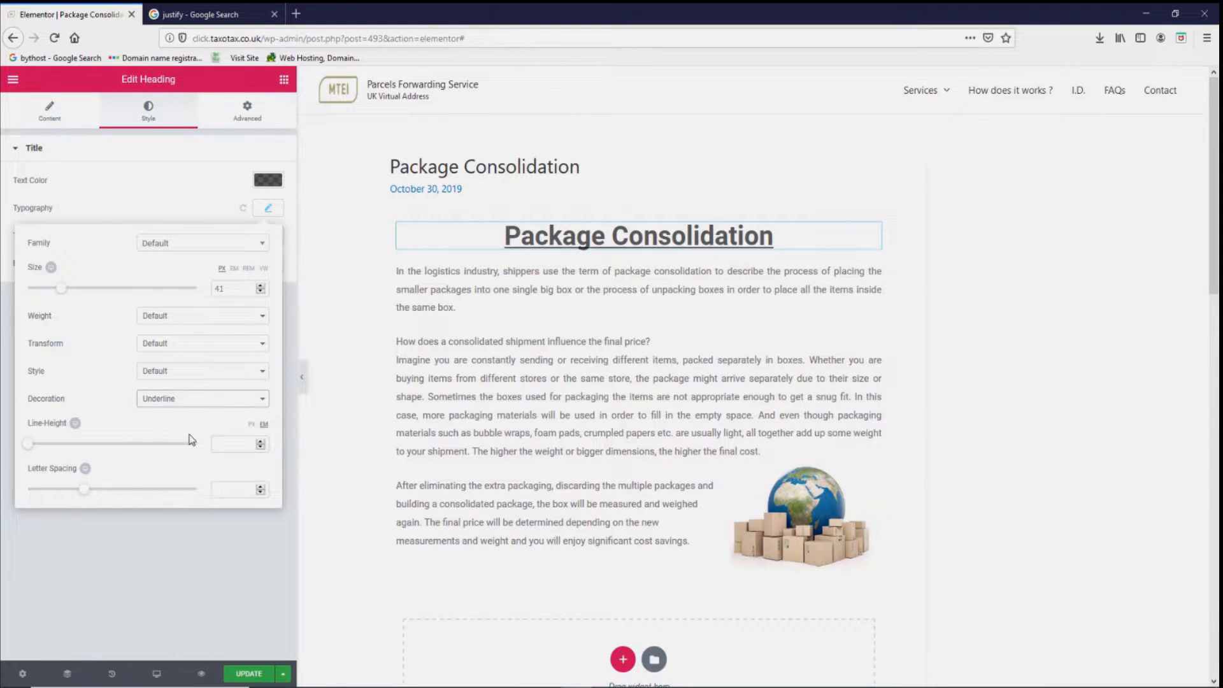
click(187, 398)
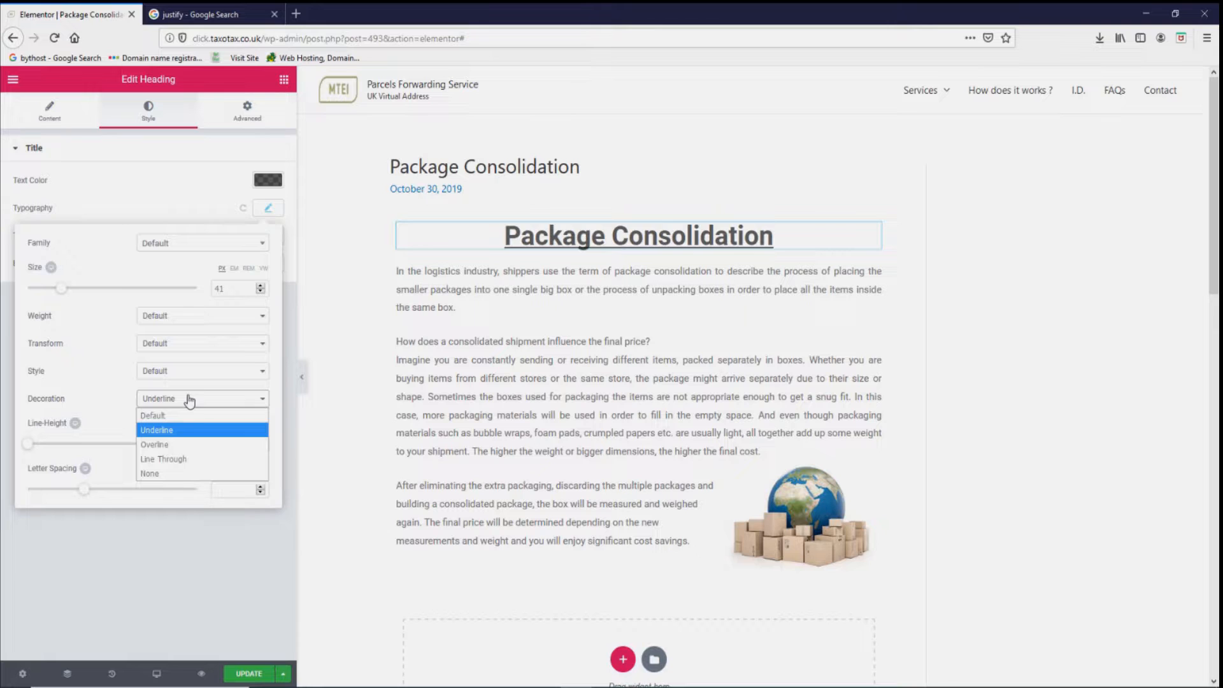
click(180, 447)
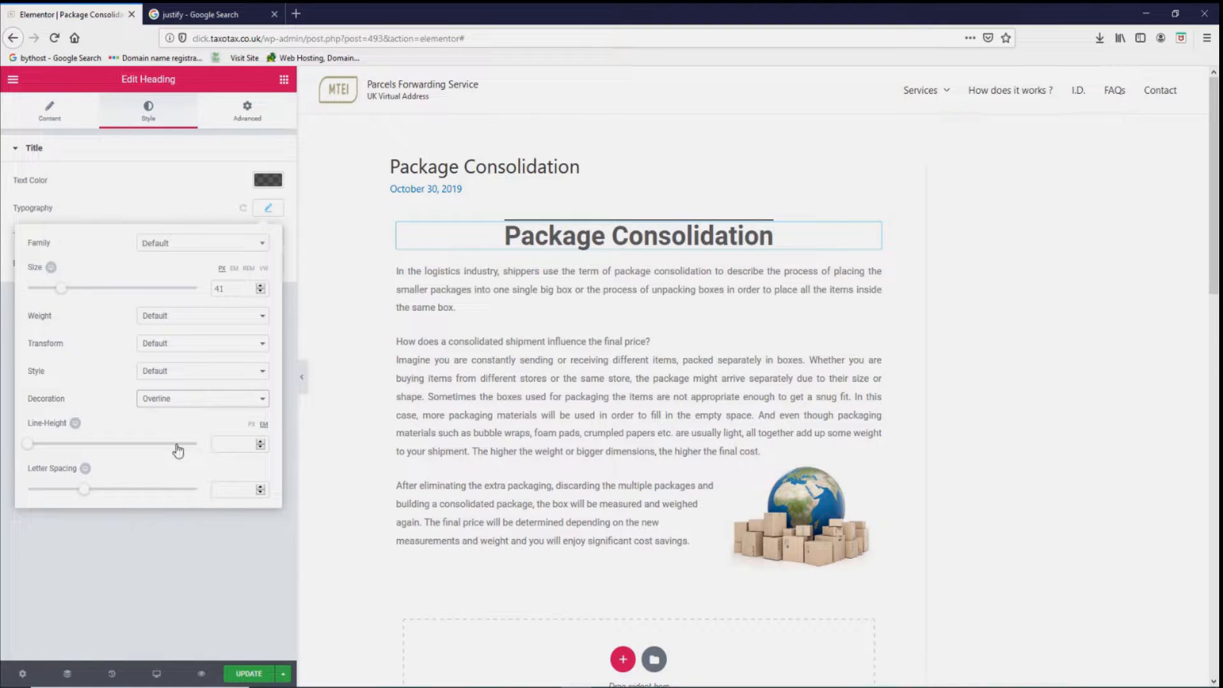
click(814, 170)
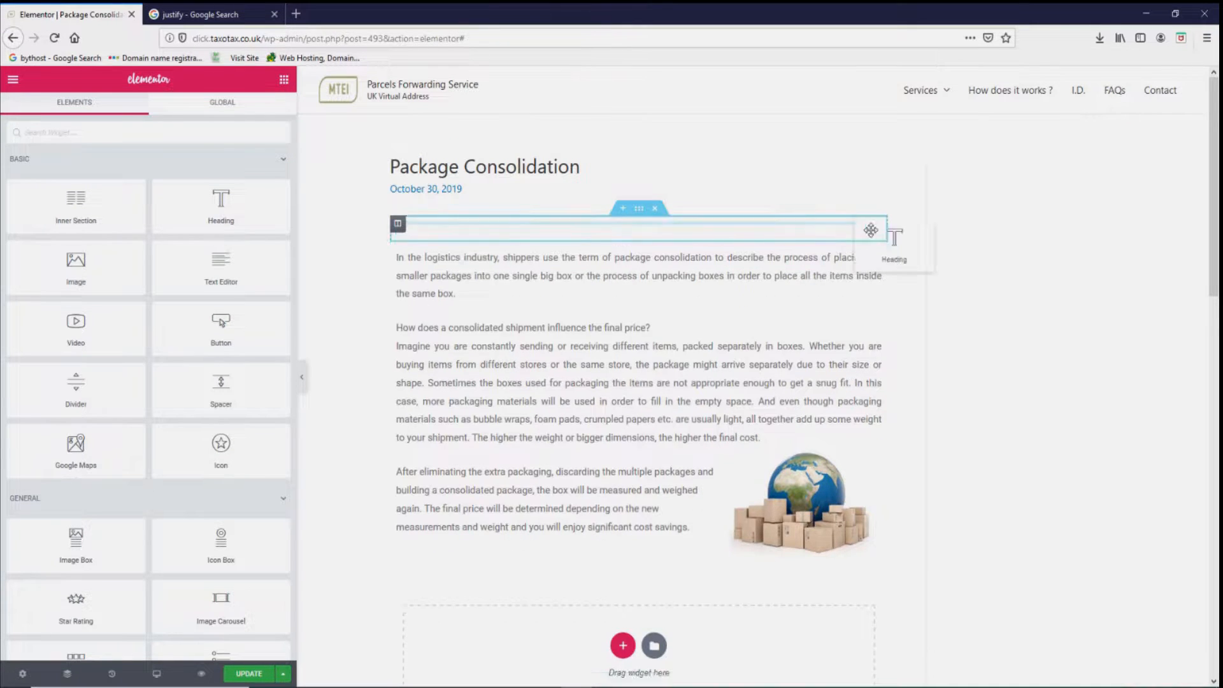
click(873, 233)
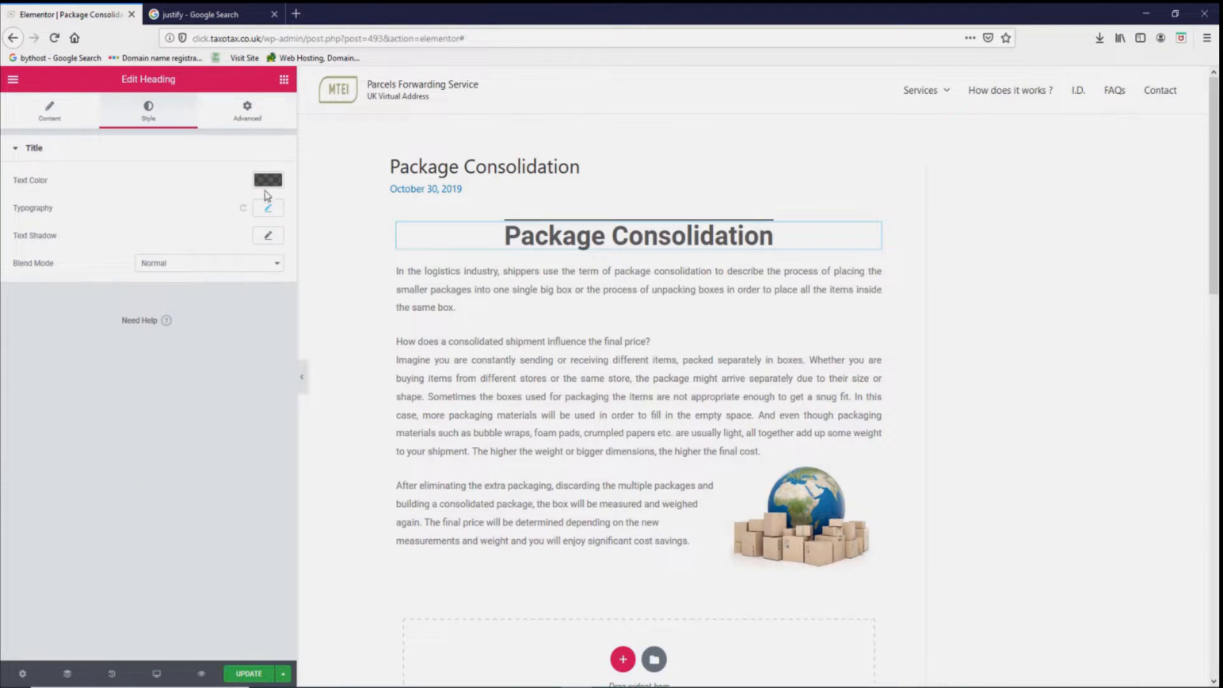
Apply the Fade In entrance animation to the heading and update the post
click(241, 123)
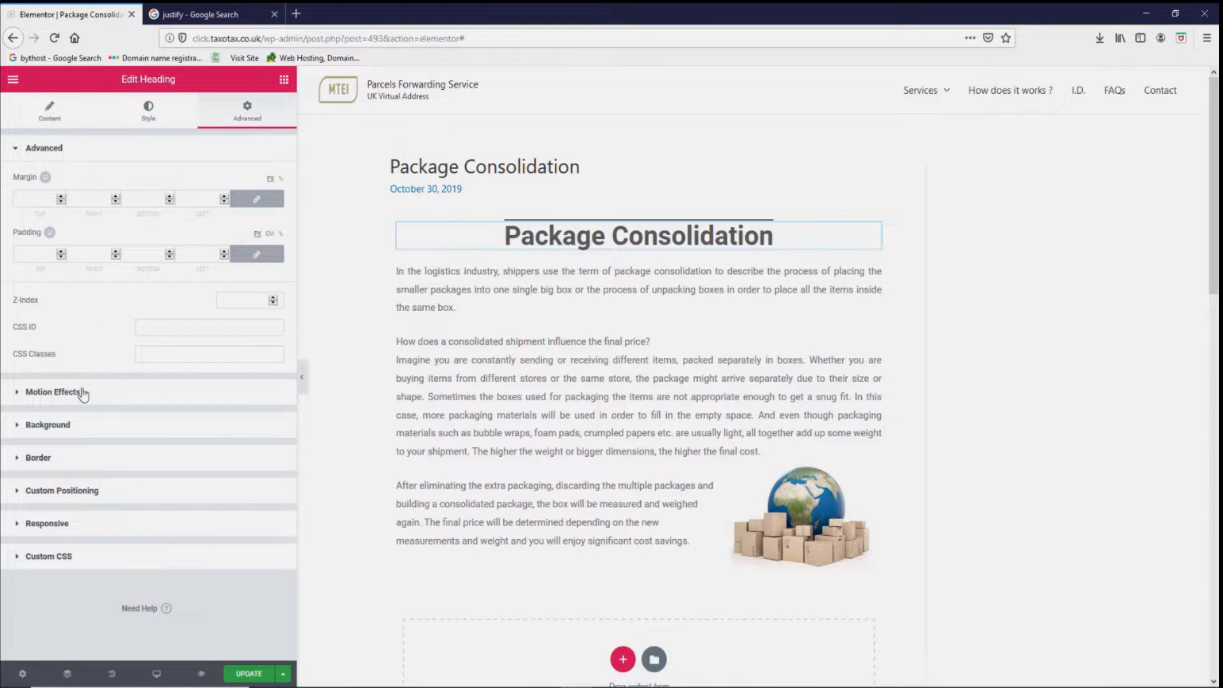
click(19, 394)
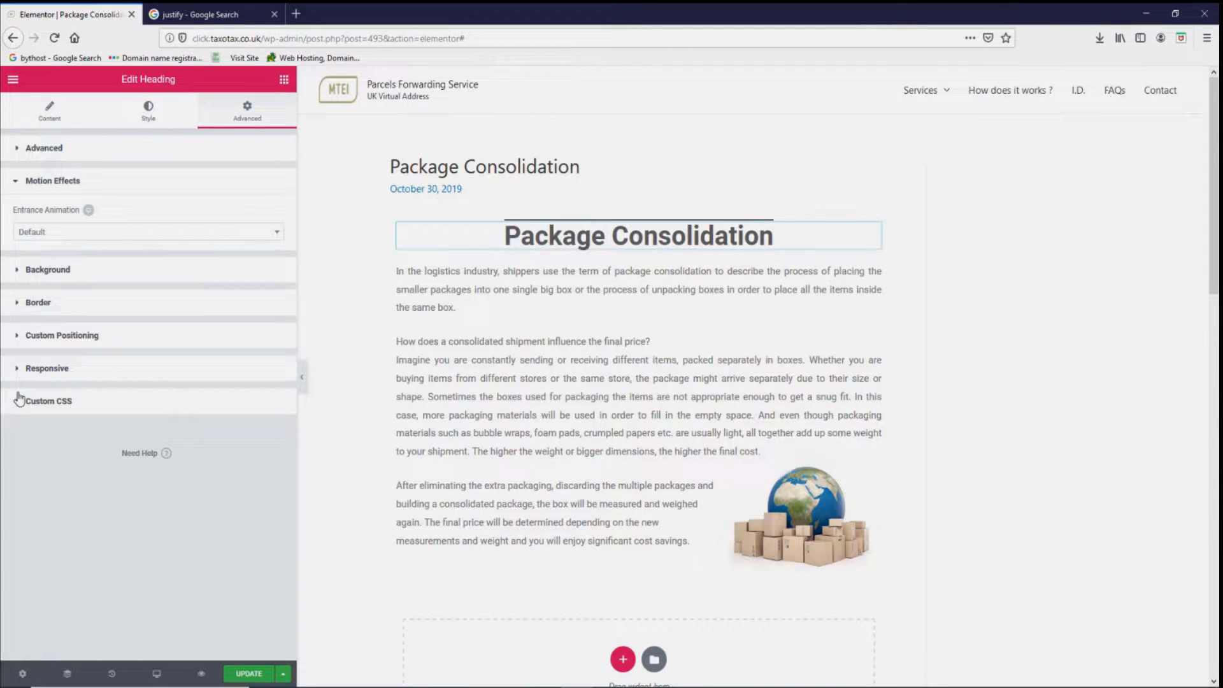
click(36, 241)
click(48, 303)
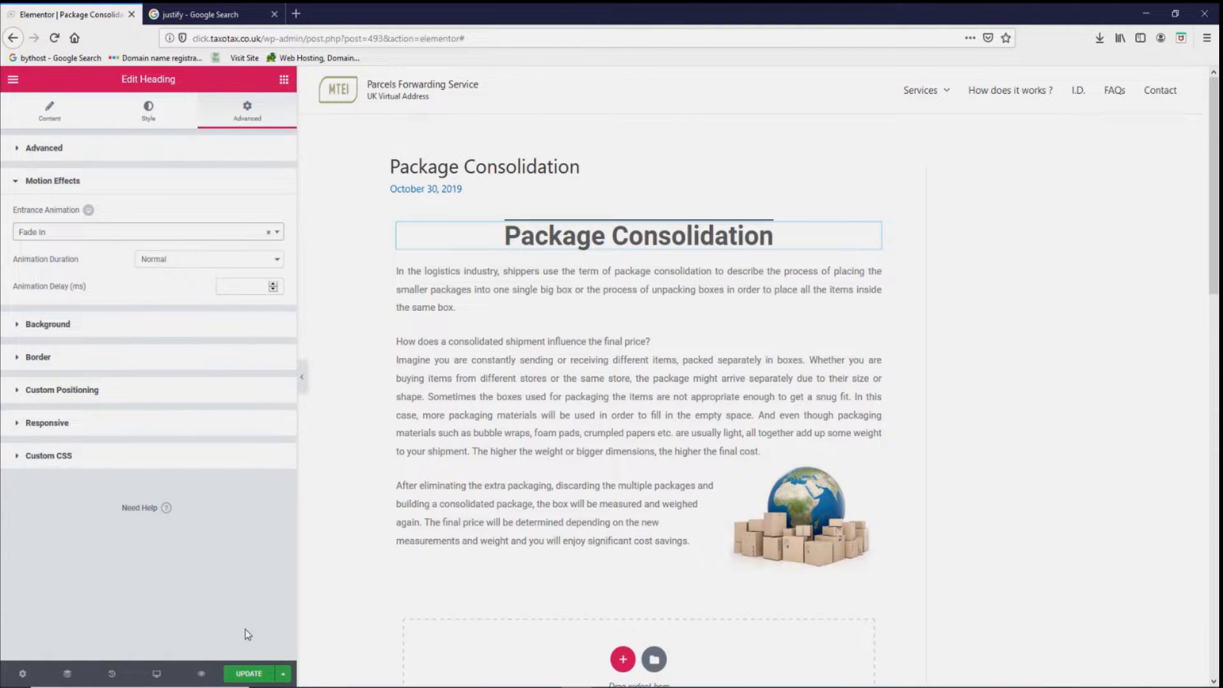
click(249, 674)
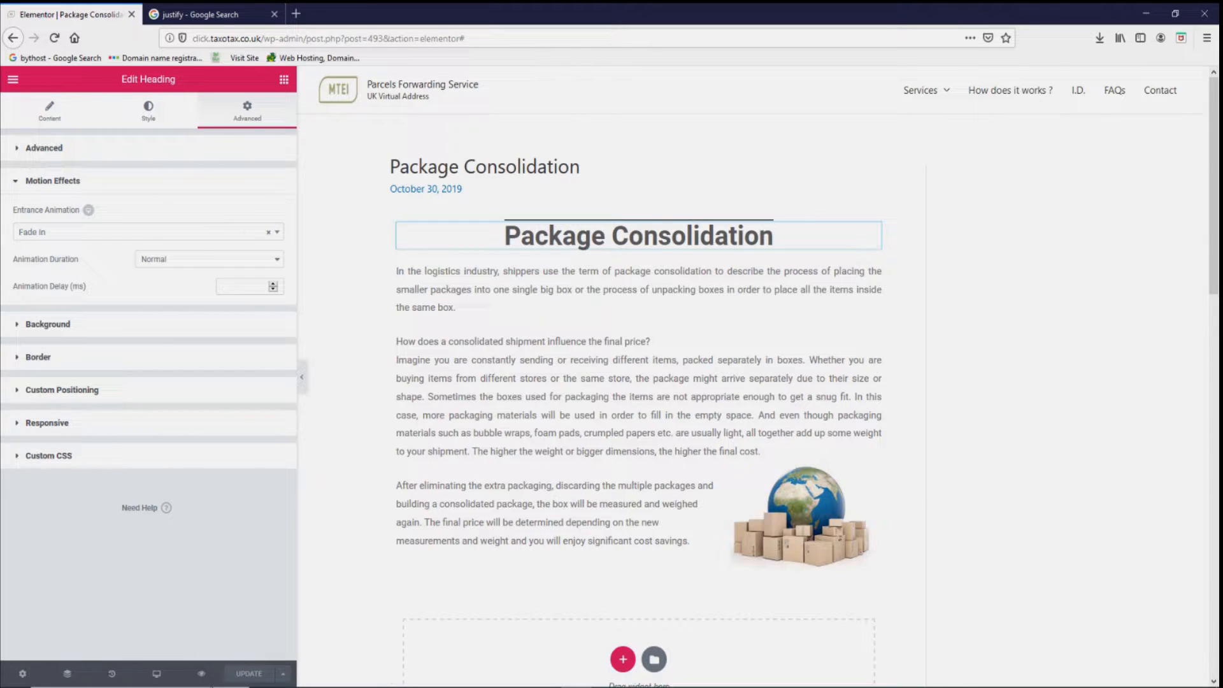
Preview the post, and open Package Consolidation for editing from the dashboard's list of posts
click(201, 674)
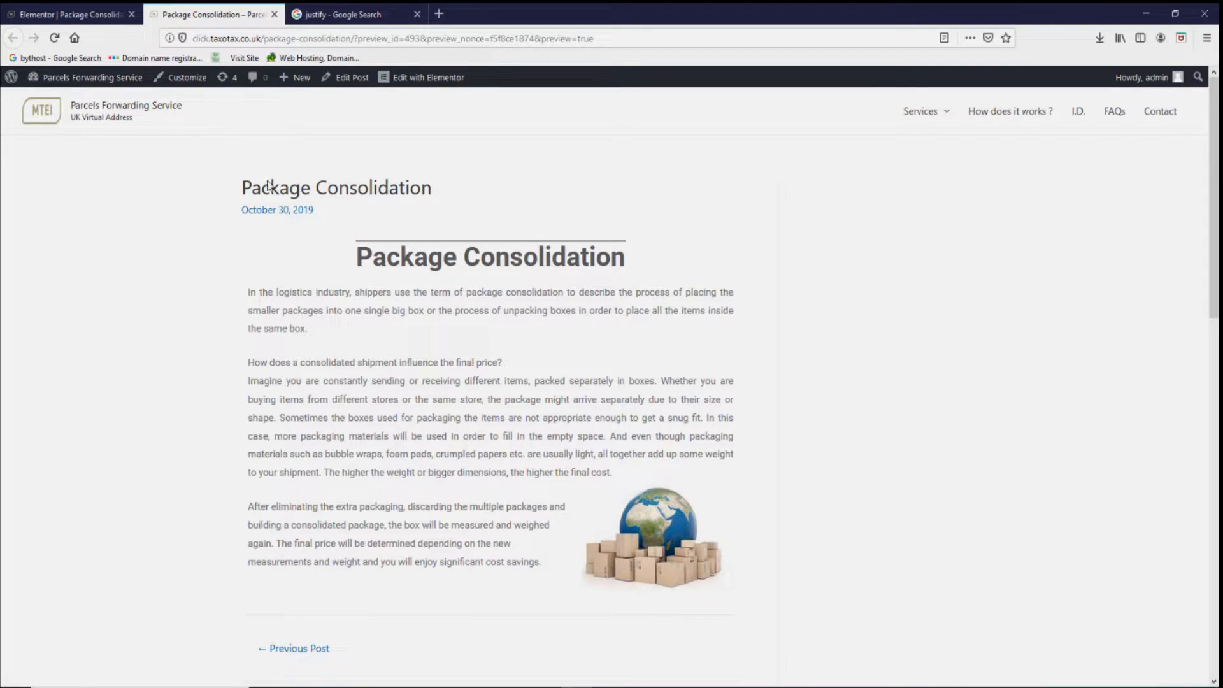
mouse_move(59, 87)
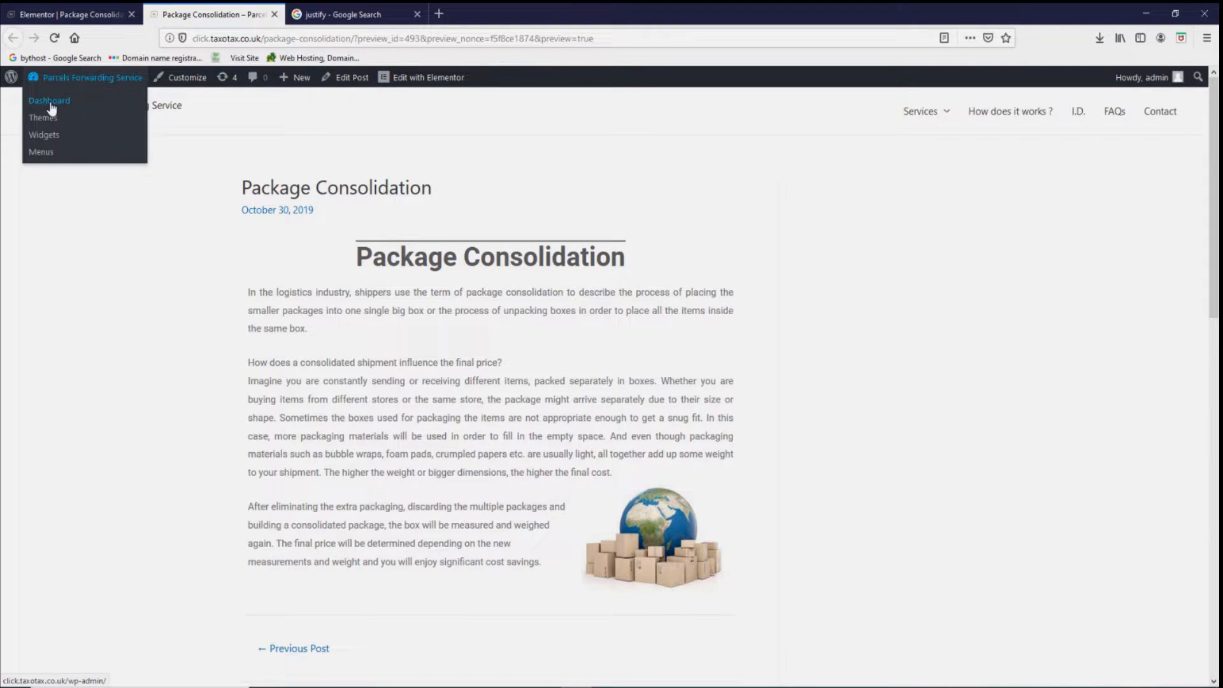
click(52, 108)
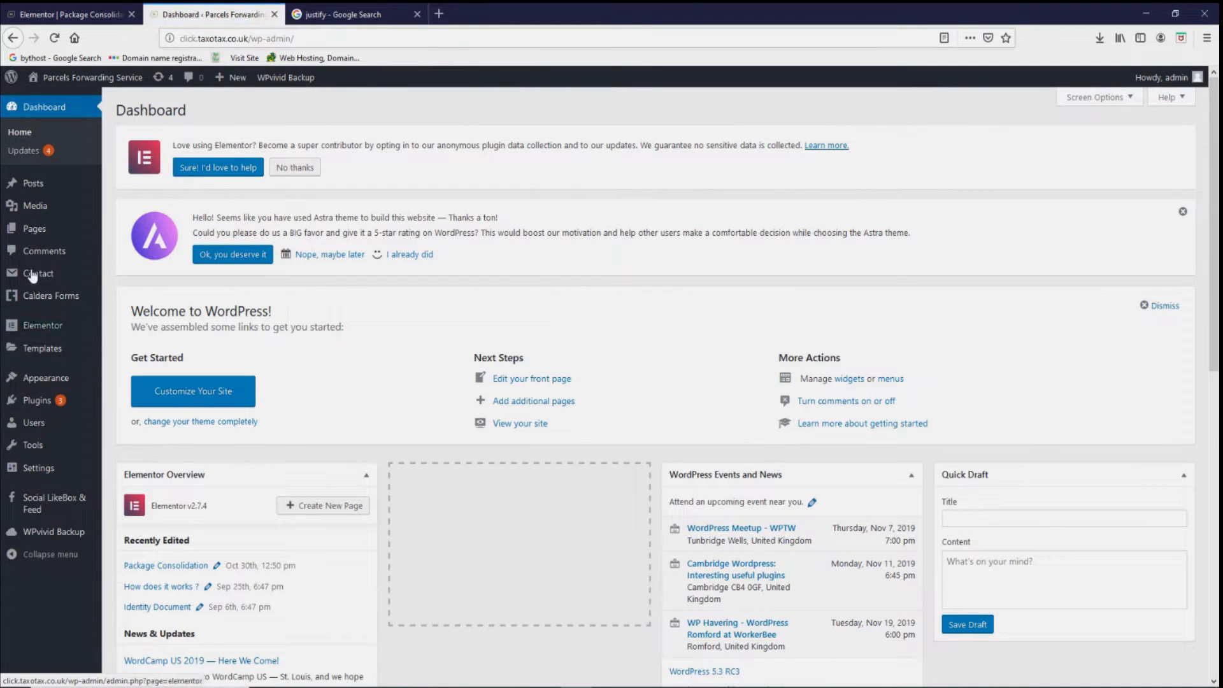
click(32, 184)
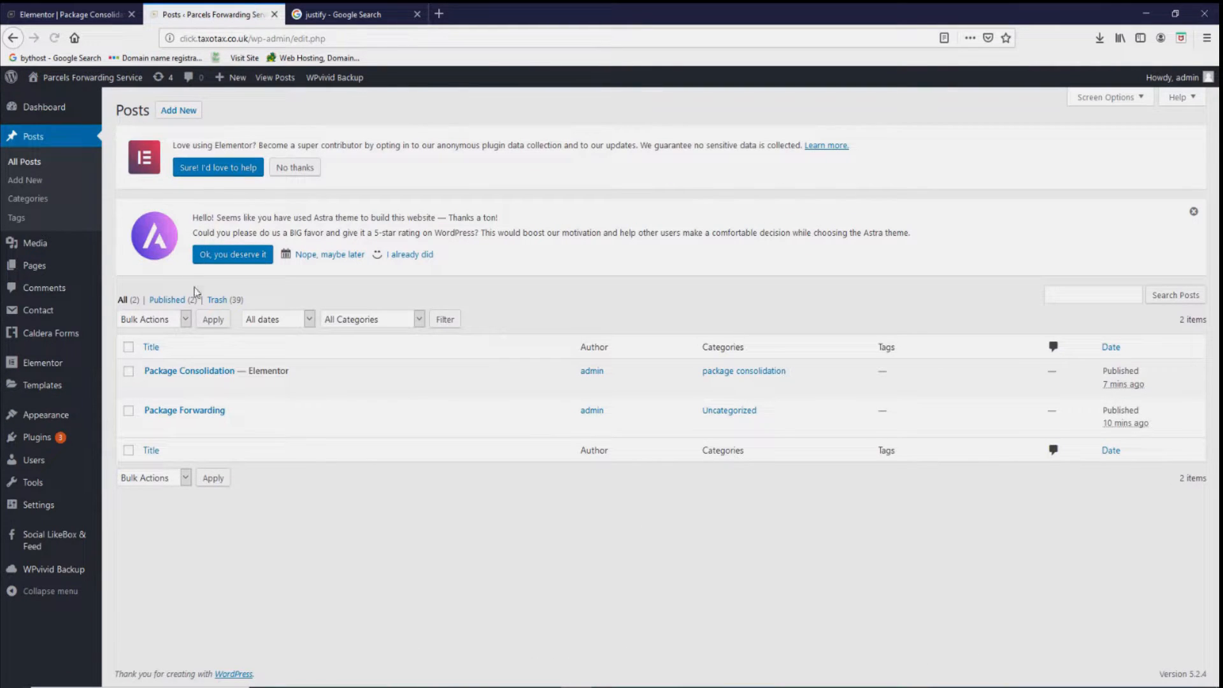
click(154, 374)
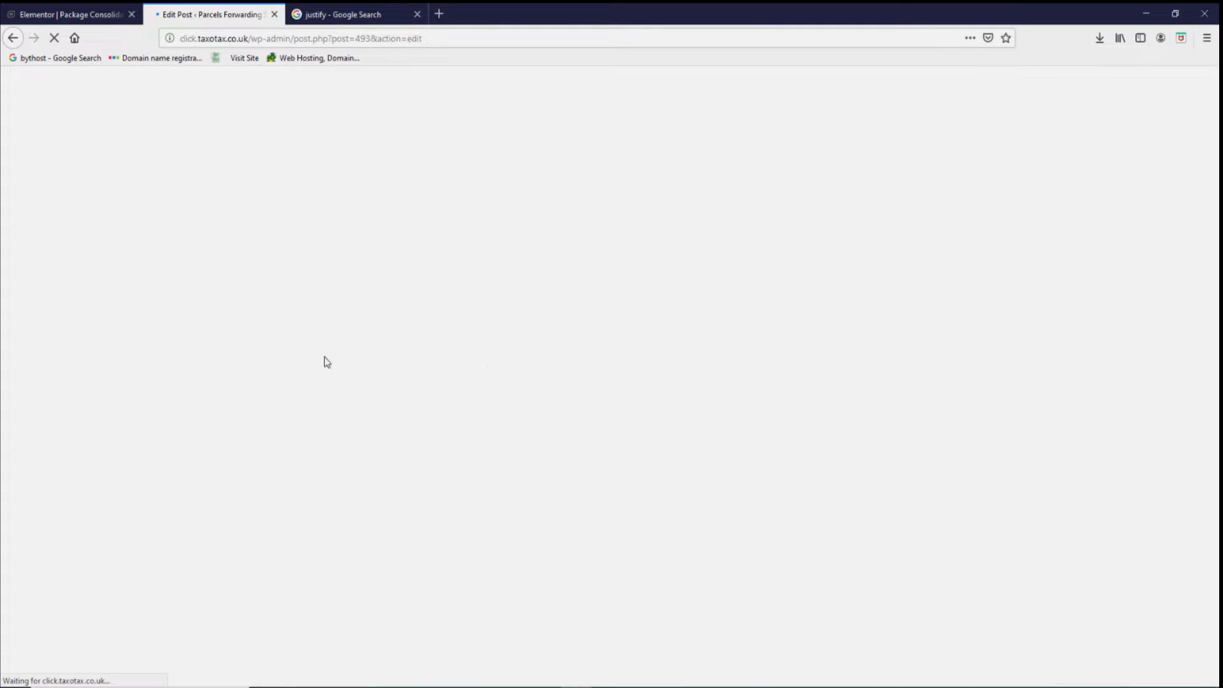
Disable the post's title in the Astra settings and update the post
scroll(1161, 439, down, 5)
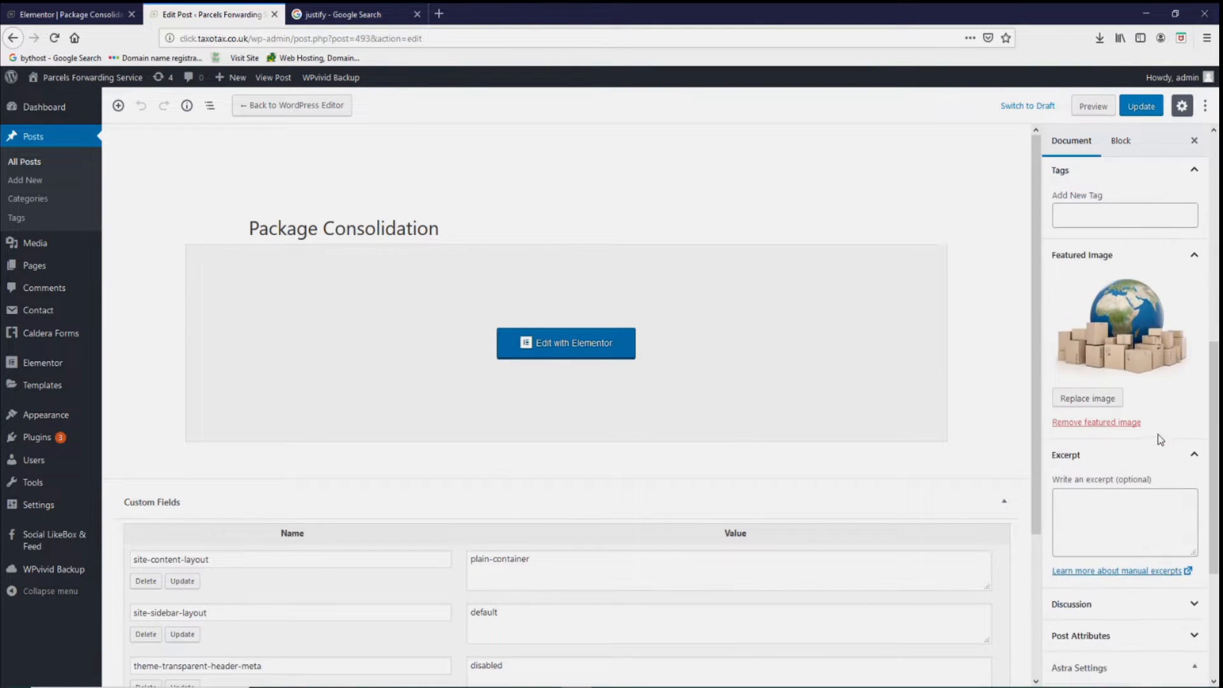
scroll(1158, 434, down, 3)
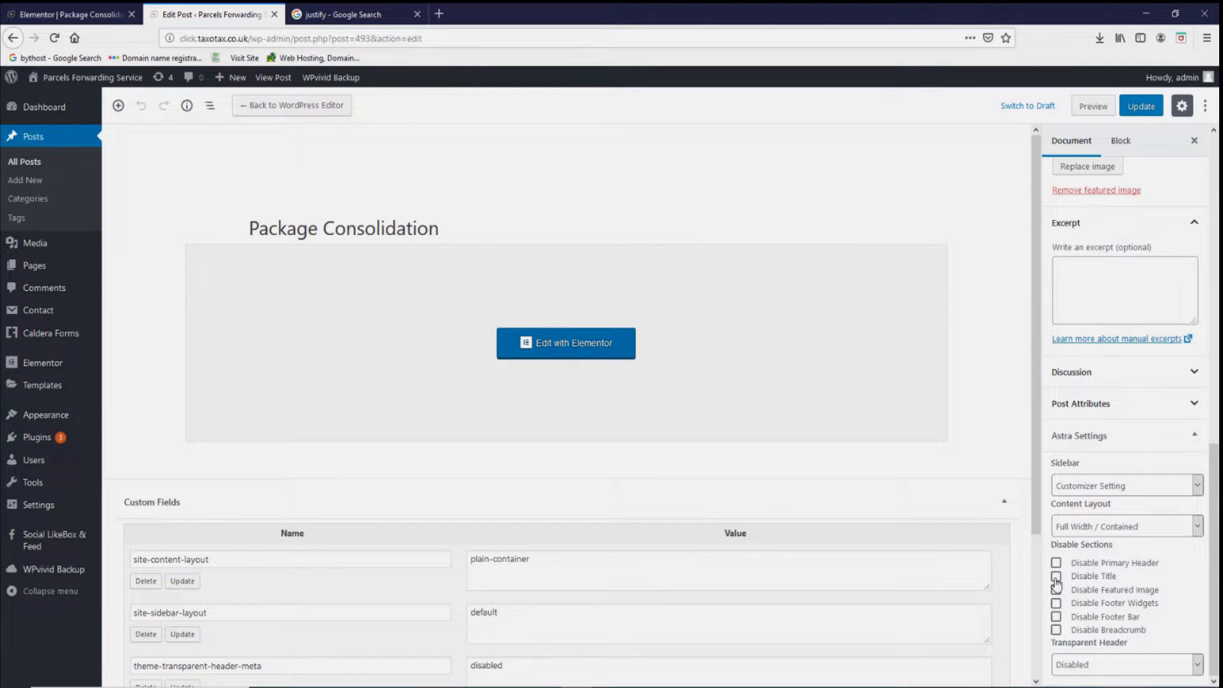
click(1140, 106)
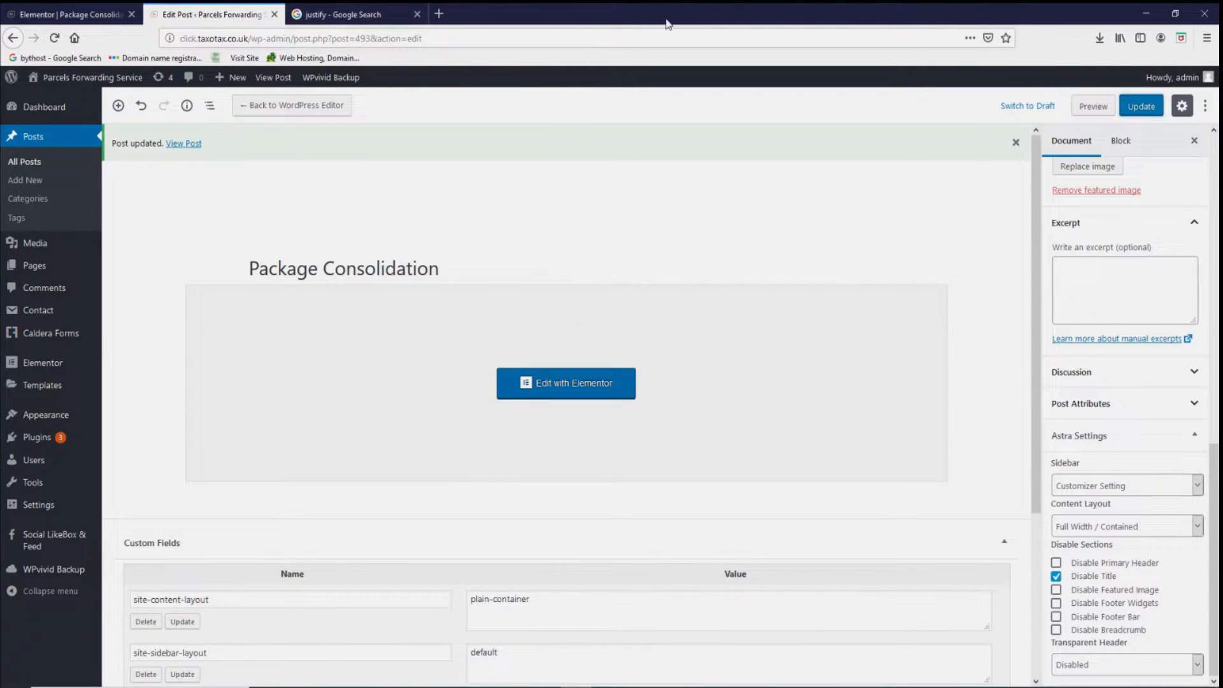
Close the "justify" Google search page and preview the updated post from start to end
click(417, 13)
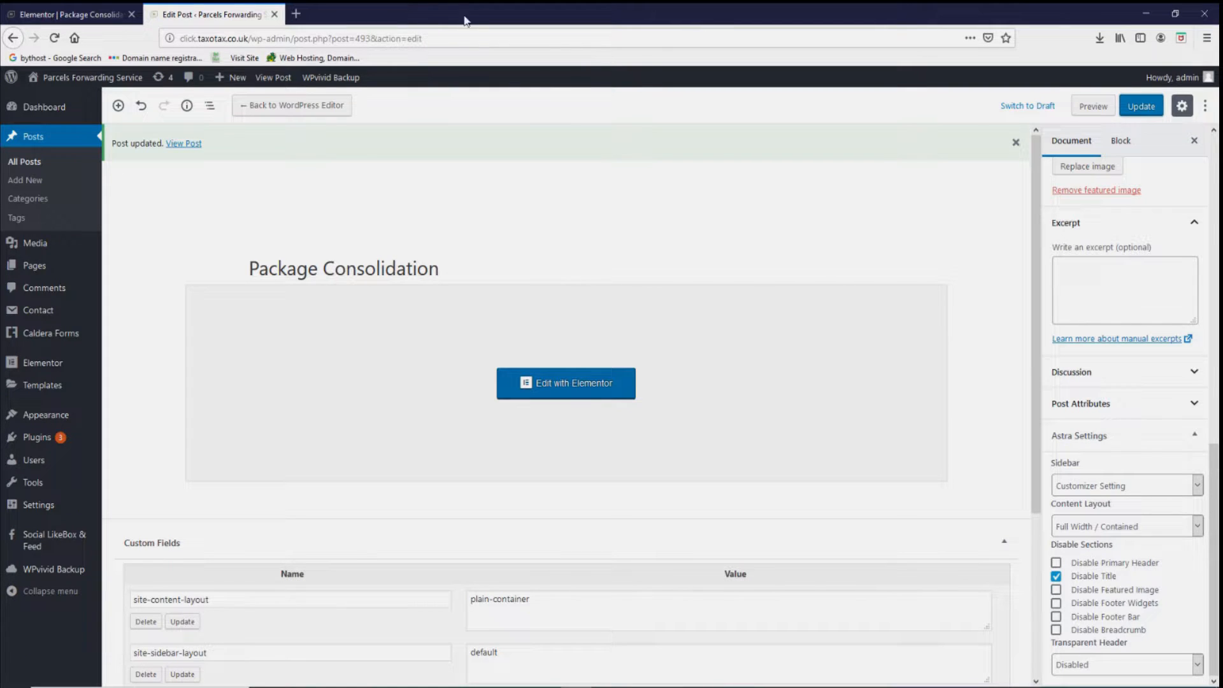
click(1093, 106)
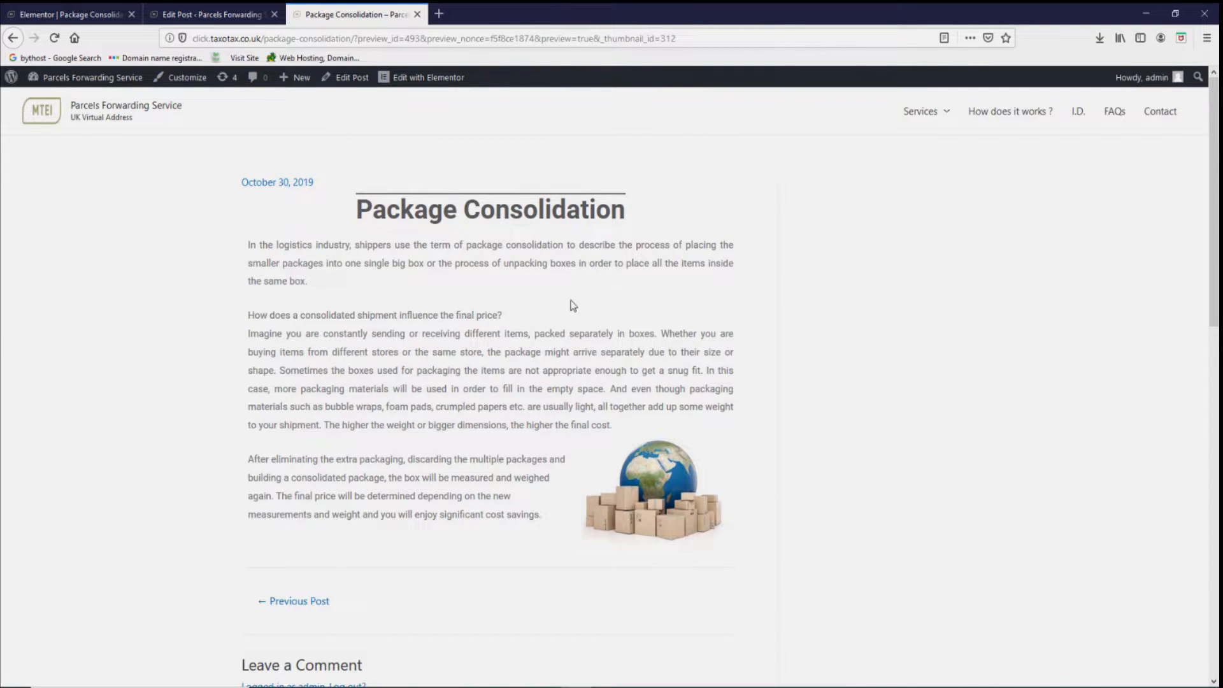
scroll(509, 453, down, 5)
scroll(510, 451, up, 5)
scroll(246, 319, down, 1)
scroll(246, 308, up, 1)
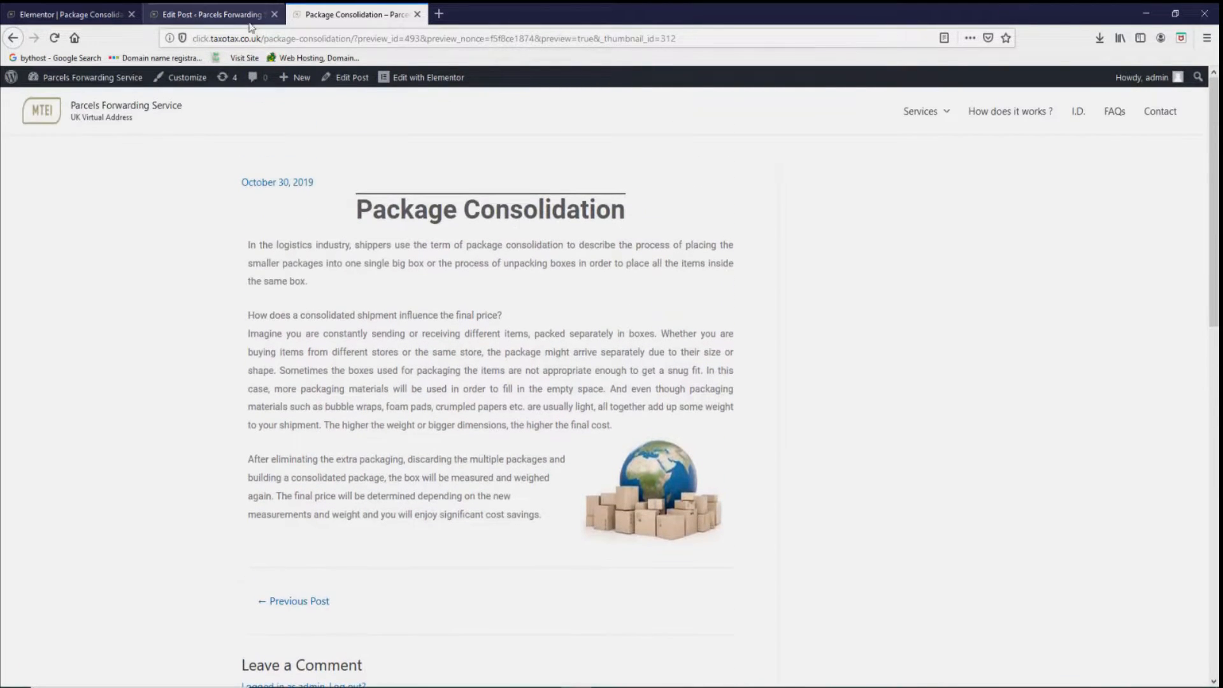
Return to the Elementor editor and review the heading, article text and image layout of the post
click(190, 21)
click(99, 14)
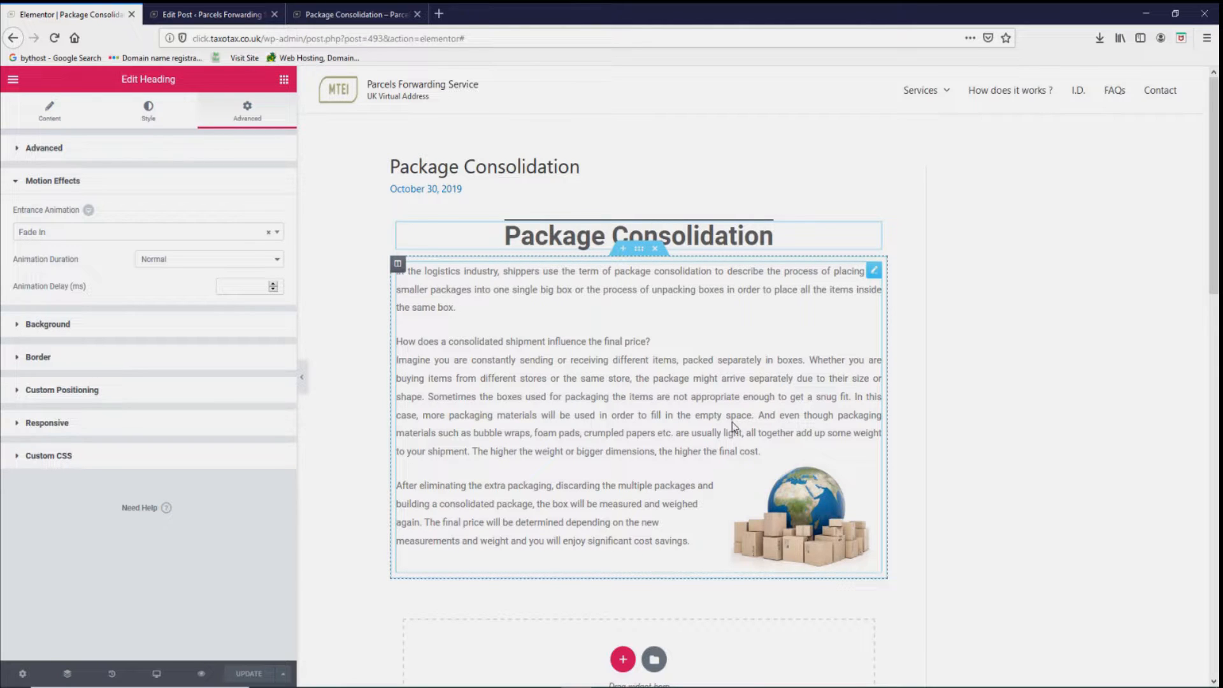
scroll(732, 421, down, 4)
scroll(728, 419, up, 2)
scroll(729, 419, down, 3)
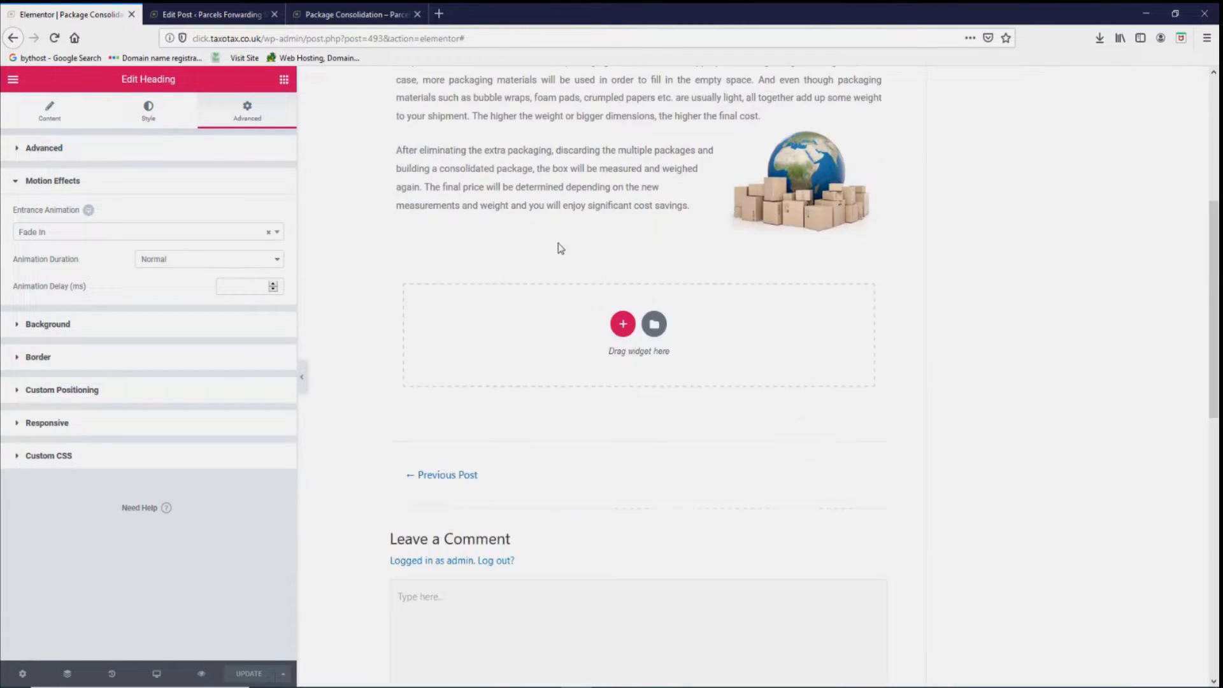
scroll(565, 395, up, 5)
scroll(426, 310, down, 2)
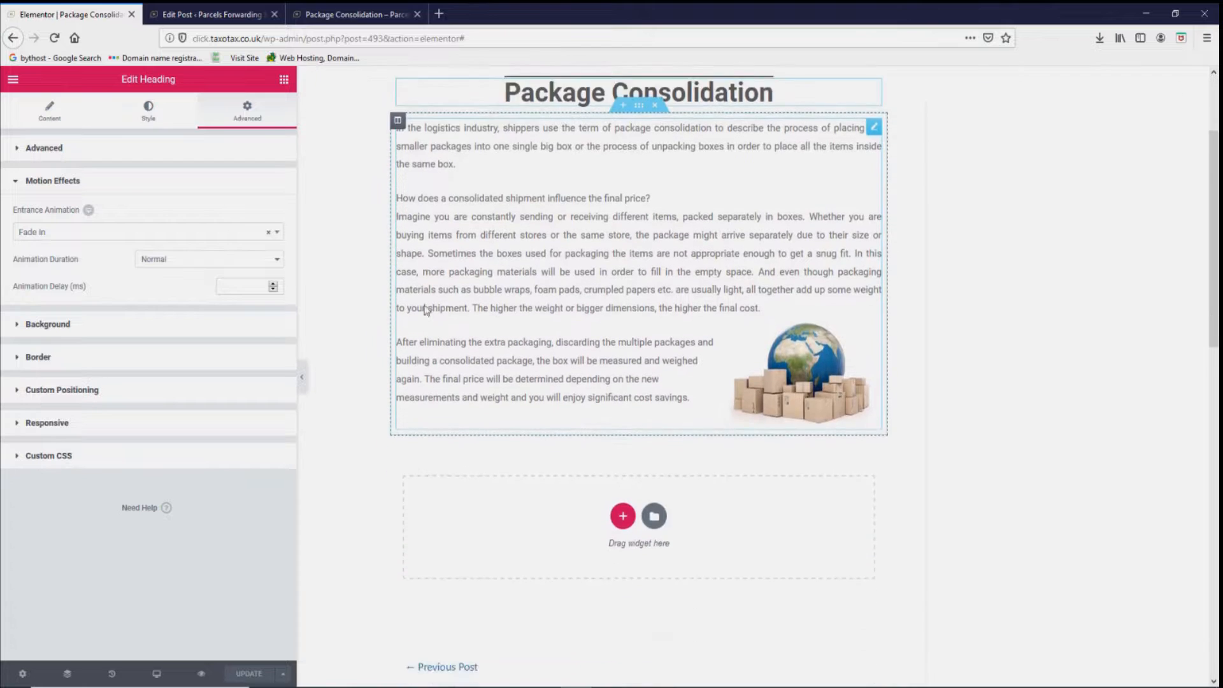
scroll(427, 310, down, 2)
scroll(426, 310, up, 3)
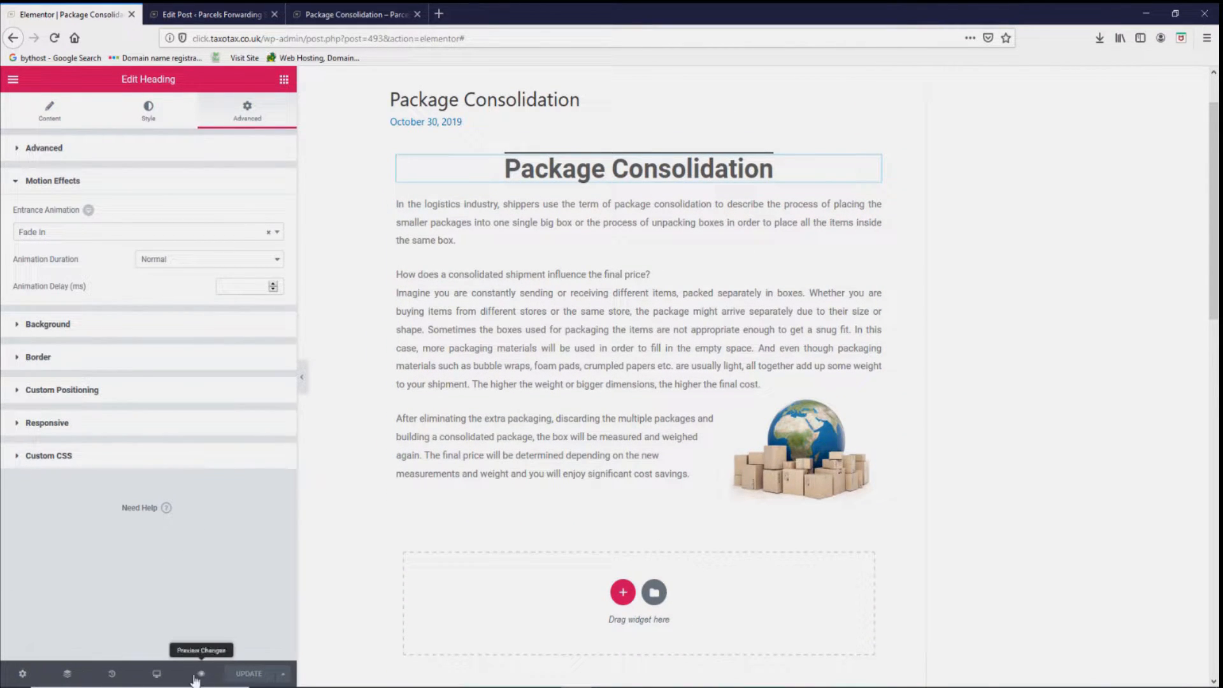
Save the post layout to the library as a template named "blog template"
click(284, 675)
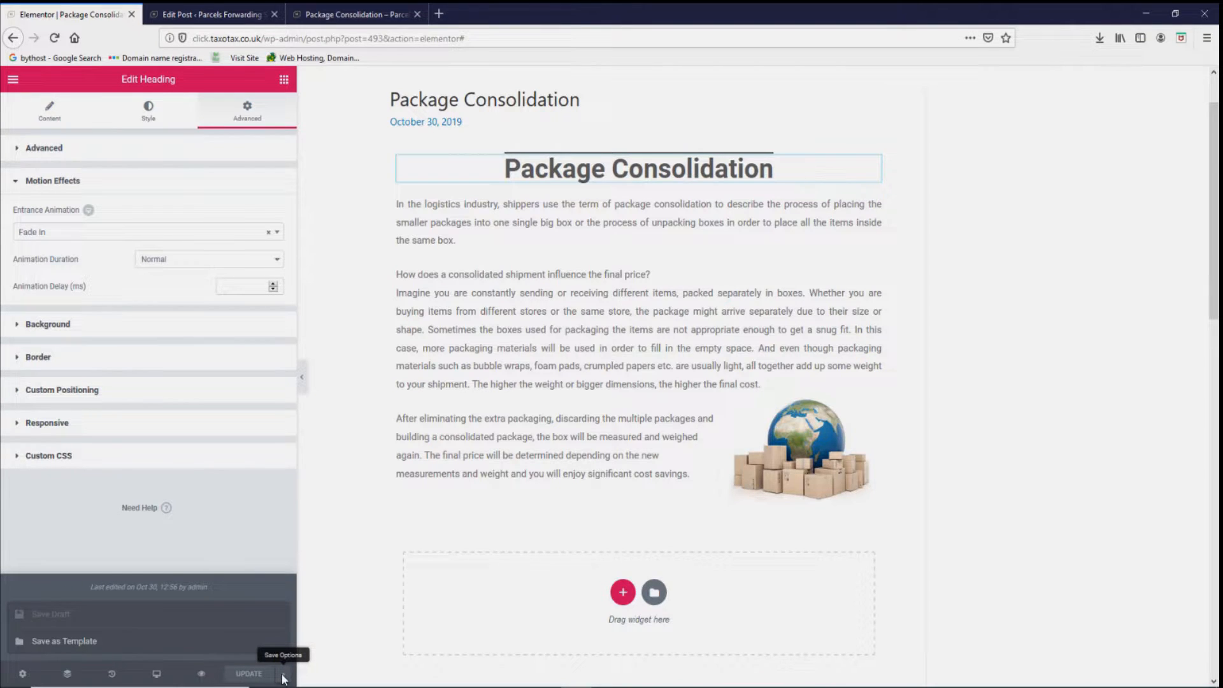
click(76, 646)
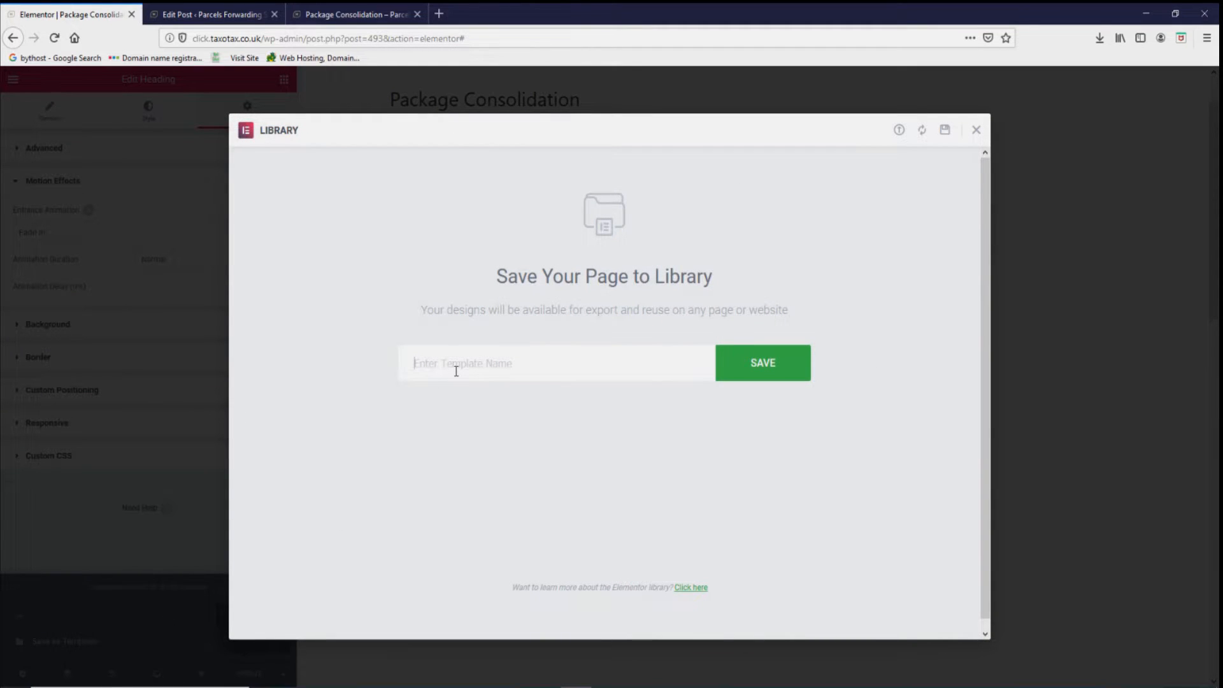
text(blog template)
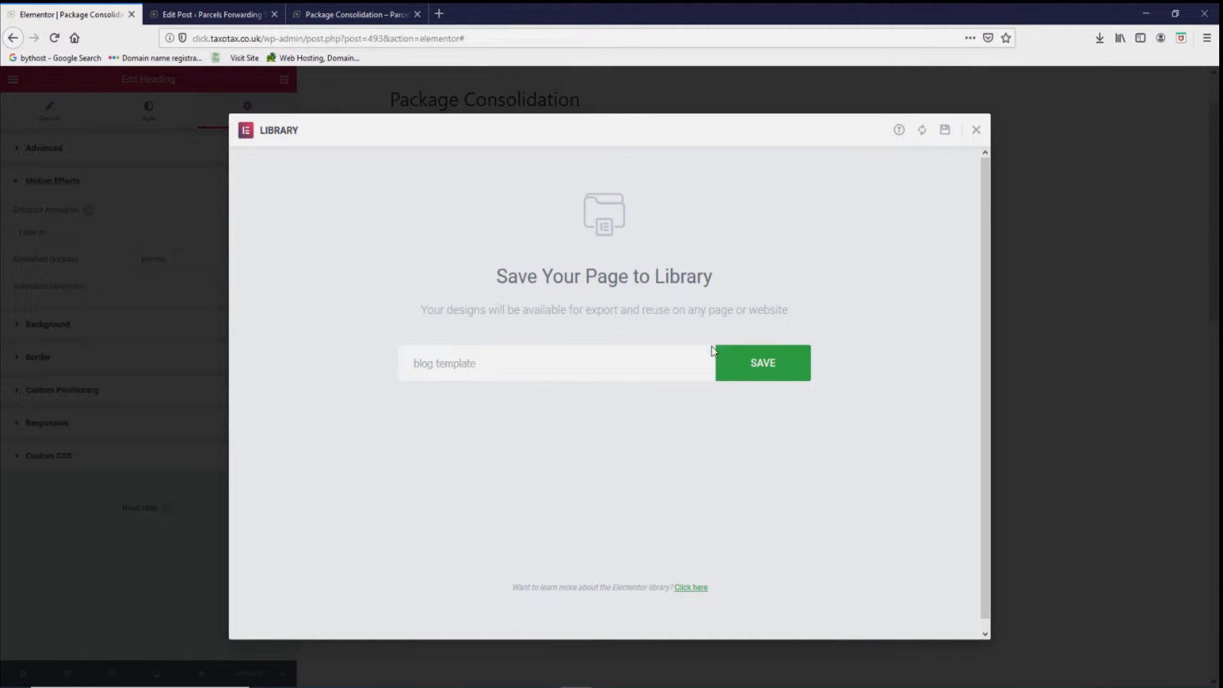
click(768, 377)
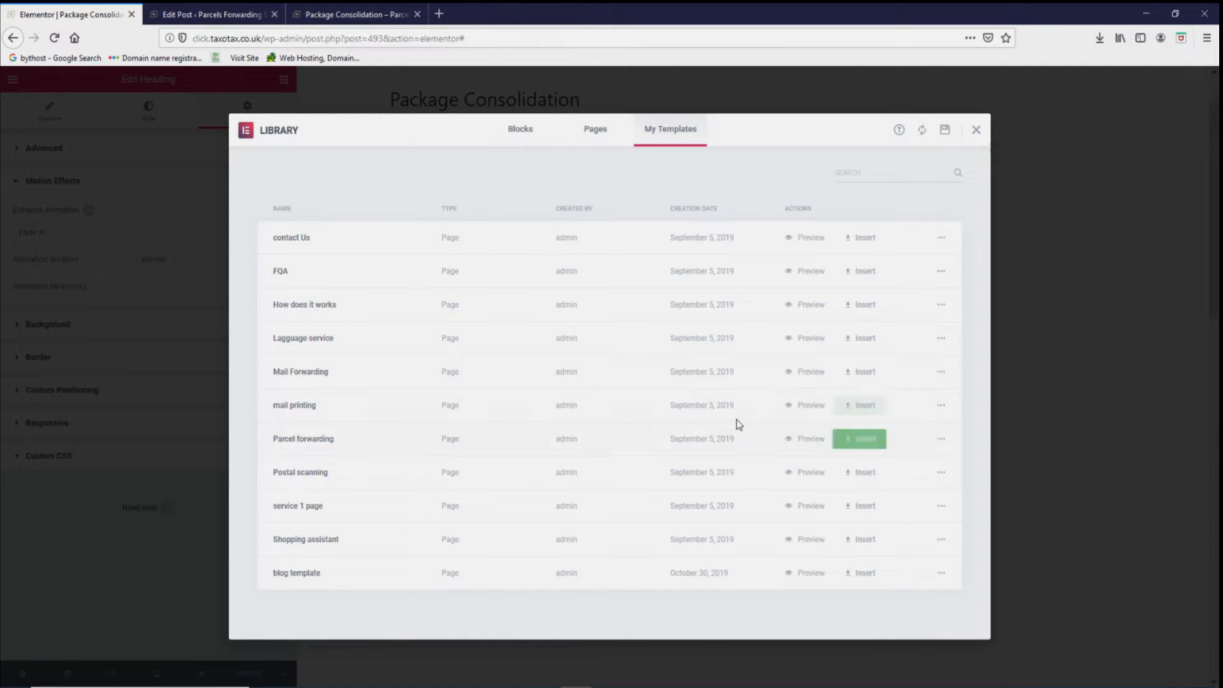
Close the template library and exit the Elementor editor to the post's dashboard page
click(974, 133)
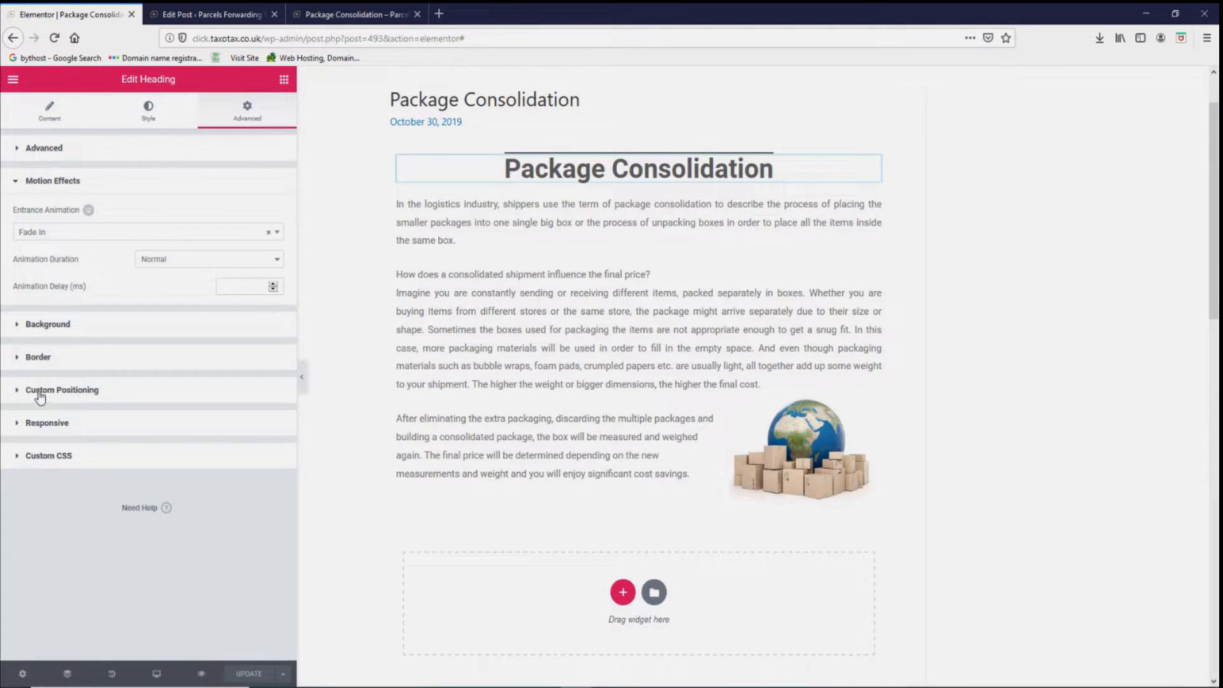
click(12, 79)
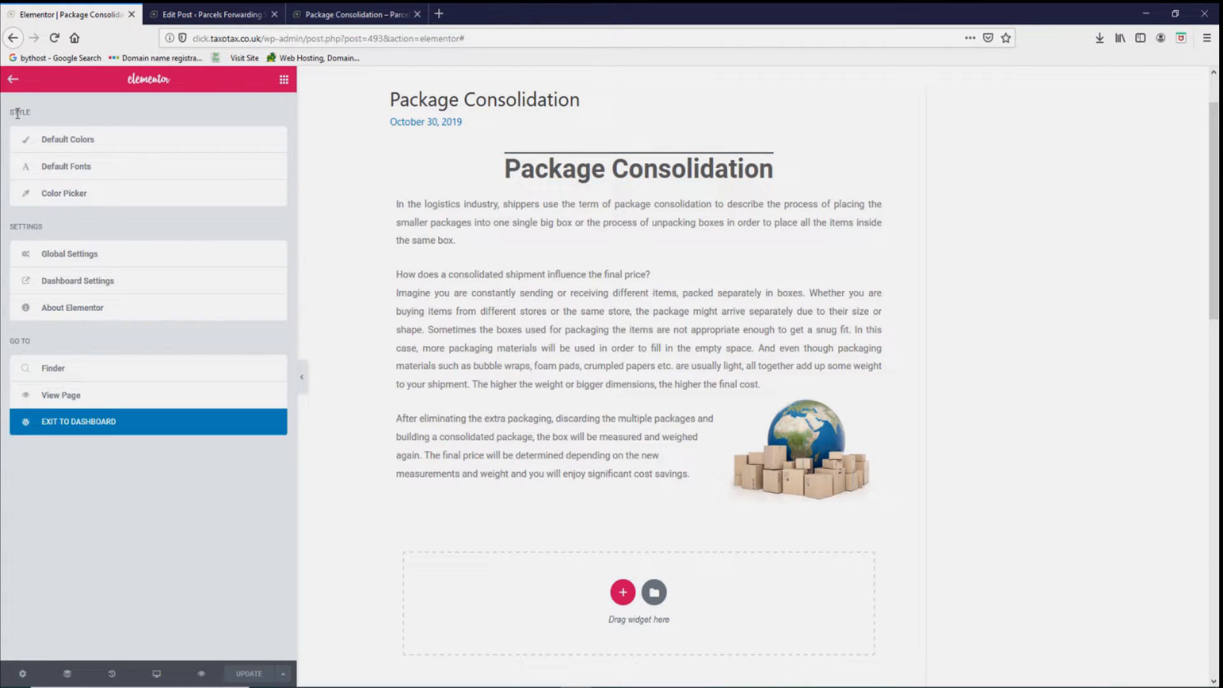
click(62, 430)
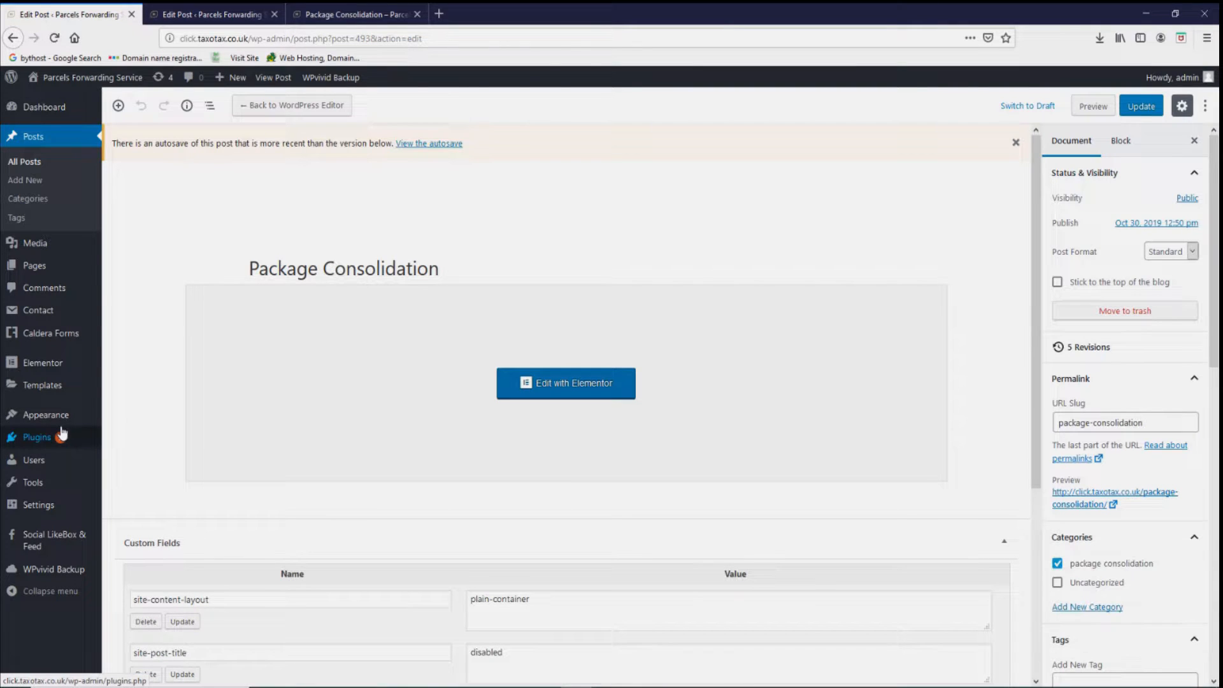
Open the Package Forwarding post from the posts list, disable its title in the Astra settings and update the post
click(24, 164)
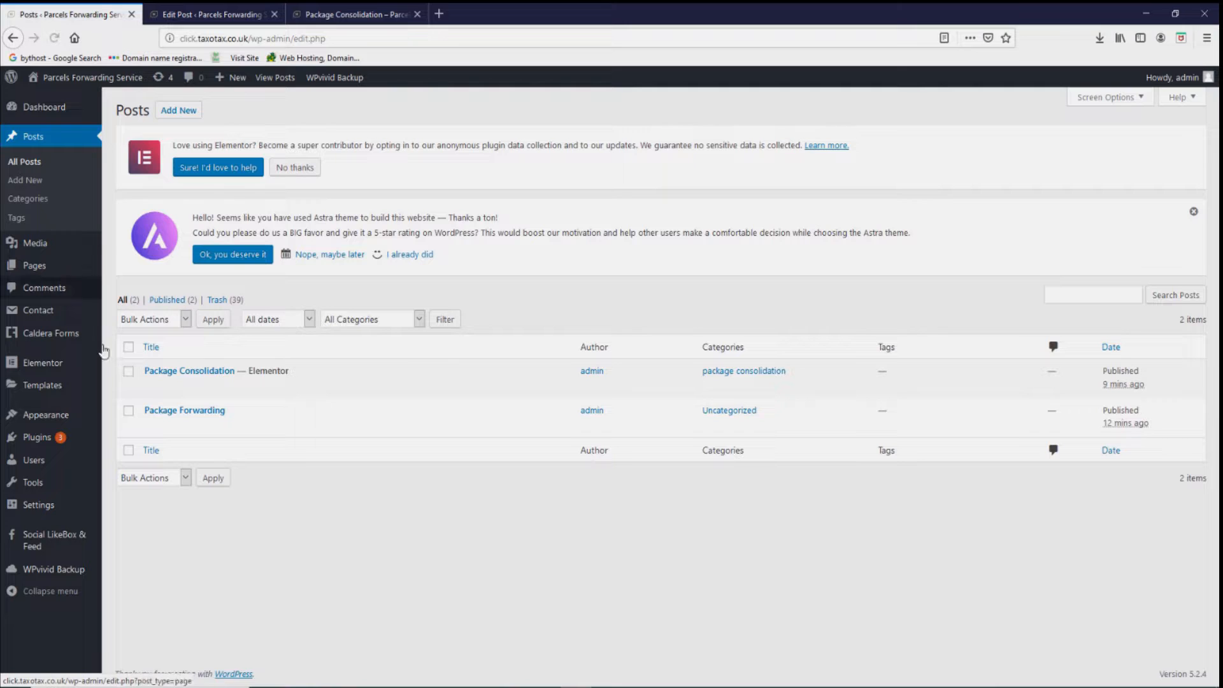
click(188, 412)
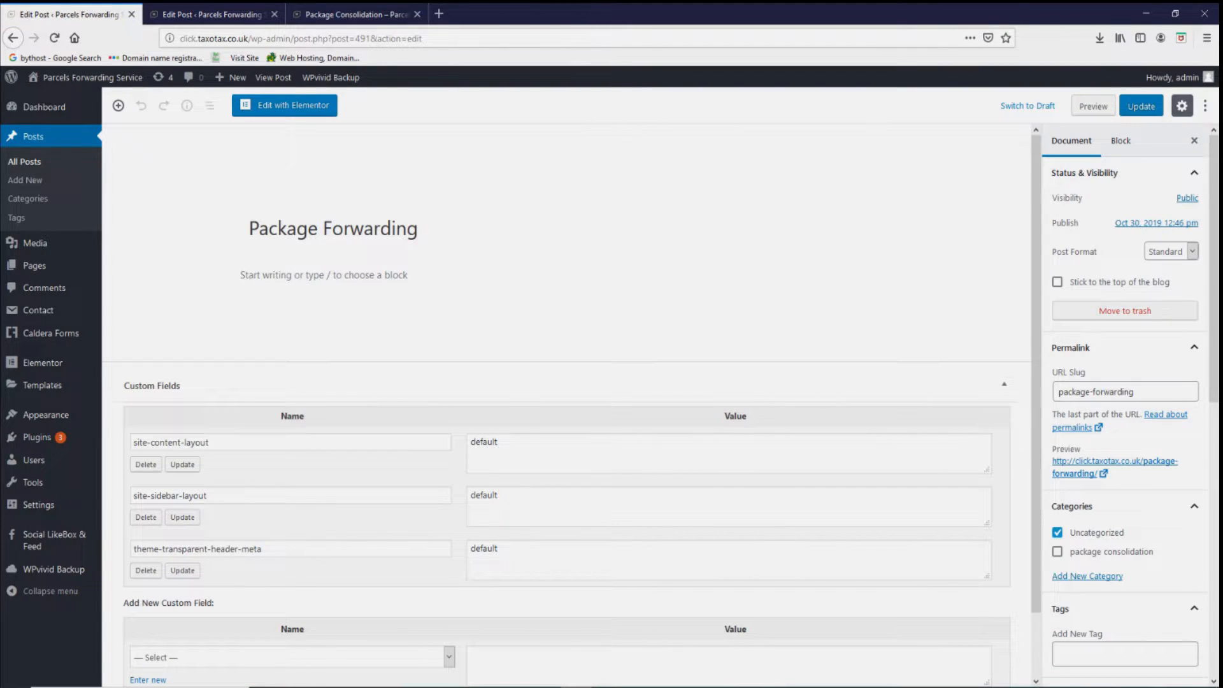
scroll(1106, 317, down, 10)
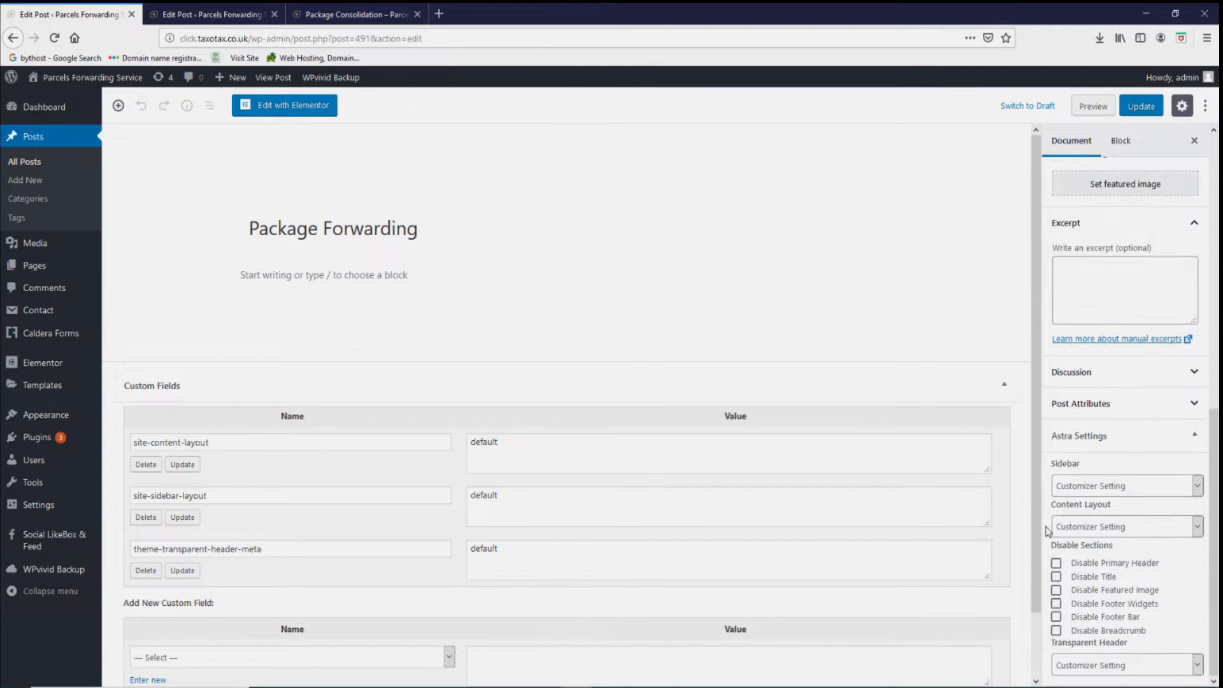
click(1057, 577)
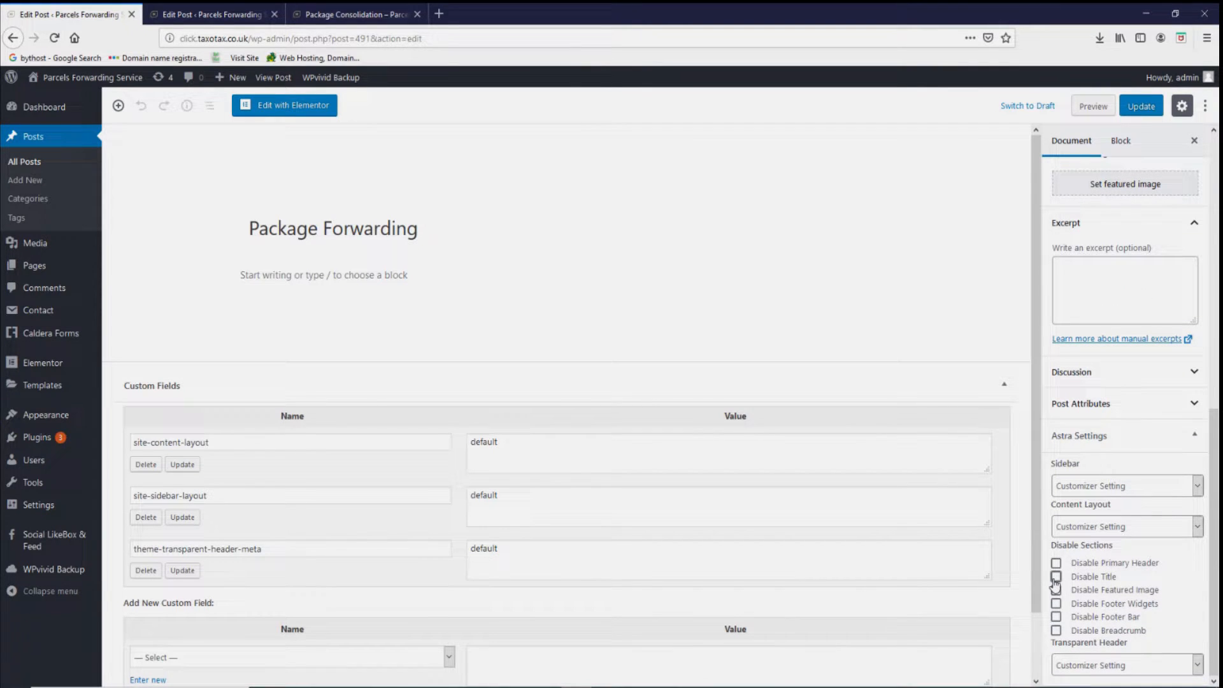
click(1144, 109)
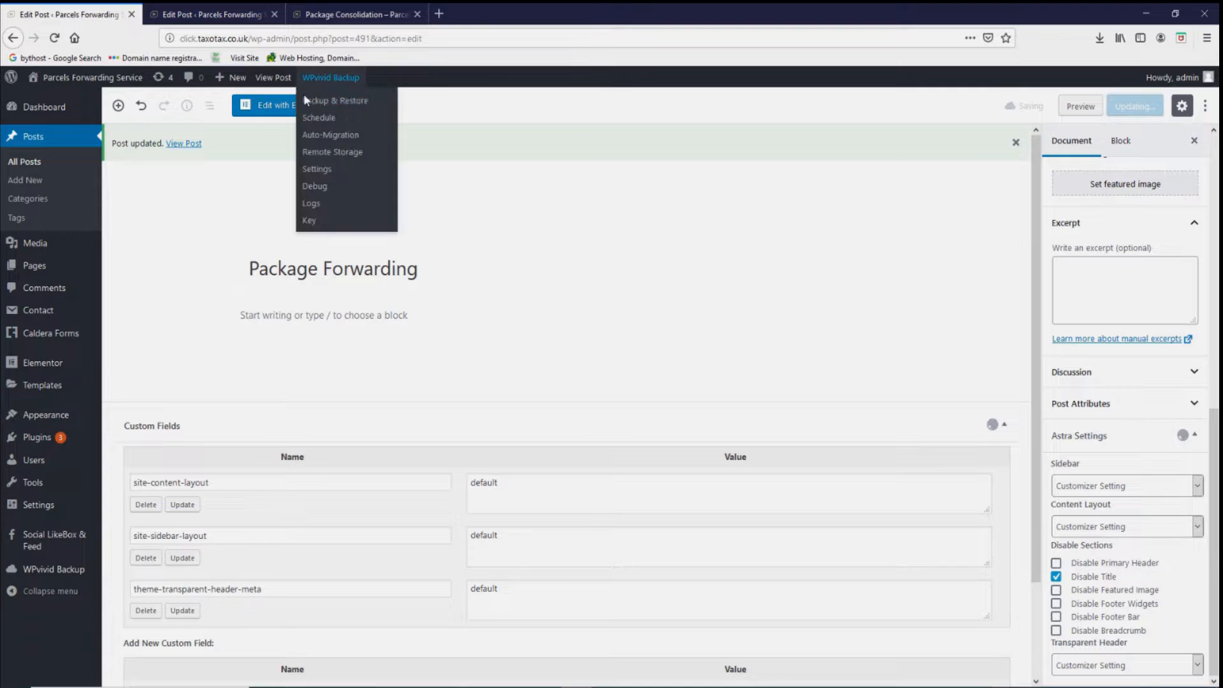
Edit the post with Elementor, insert the saved "blog template" including its document settings, and preview the result
click(281, 106)
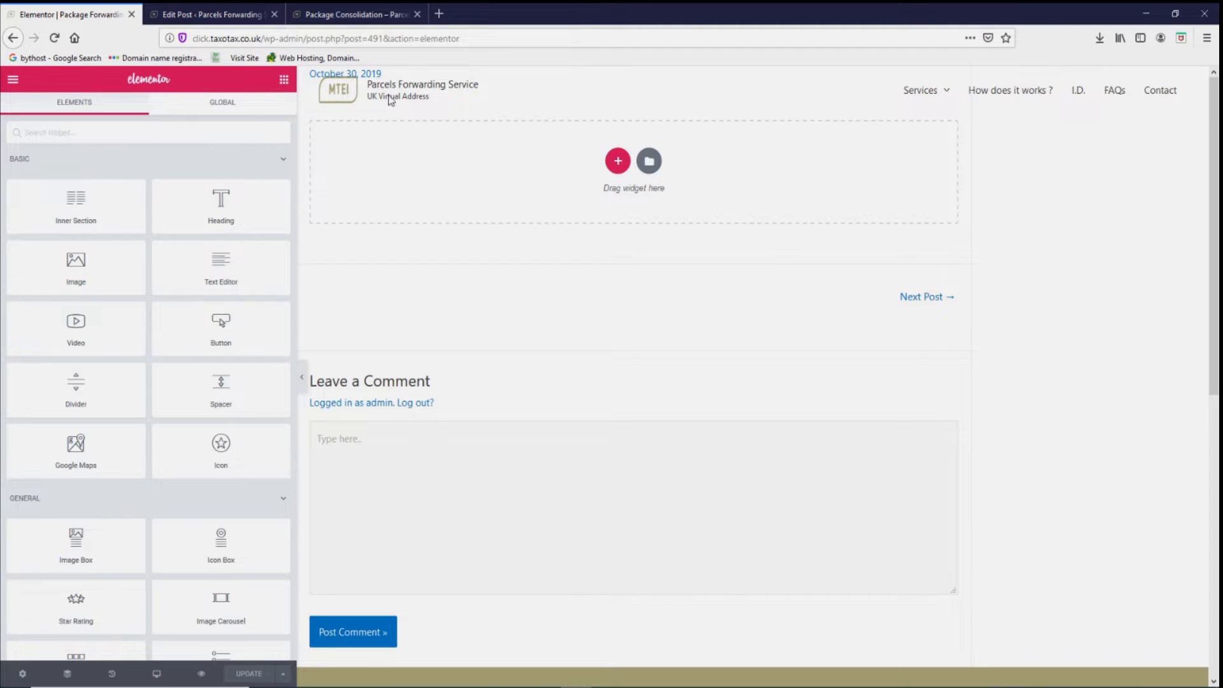
click(650, 163)
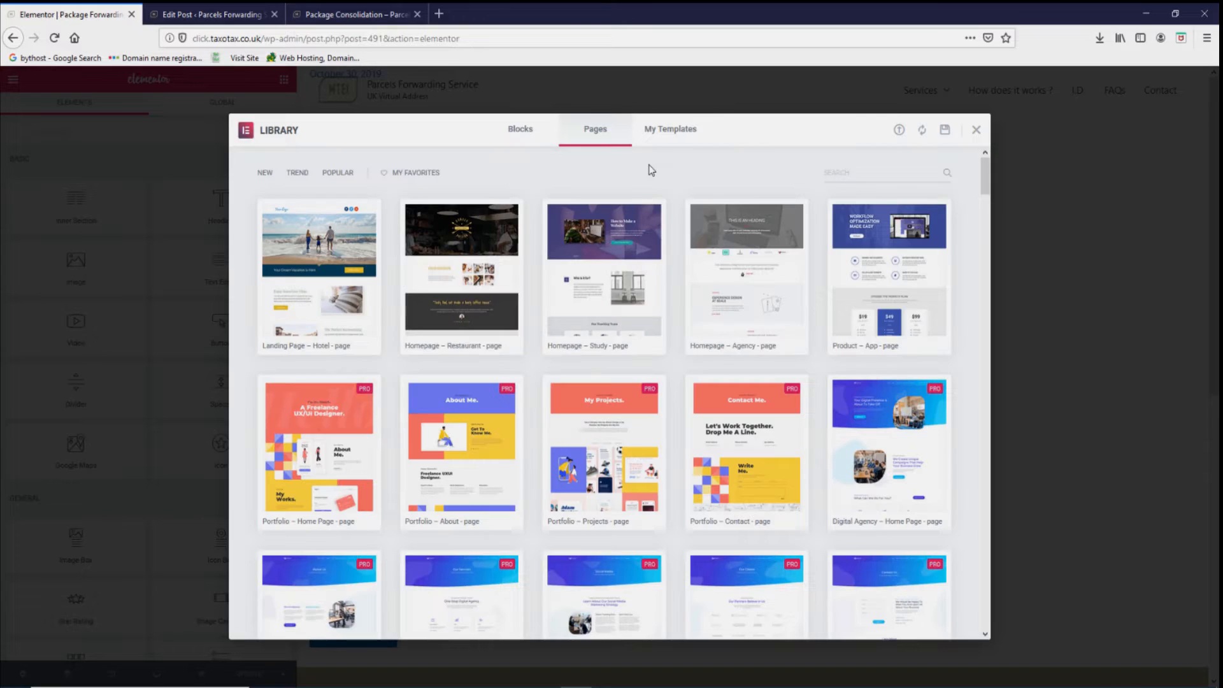
click(668, 131)
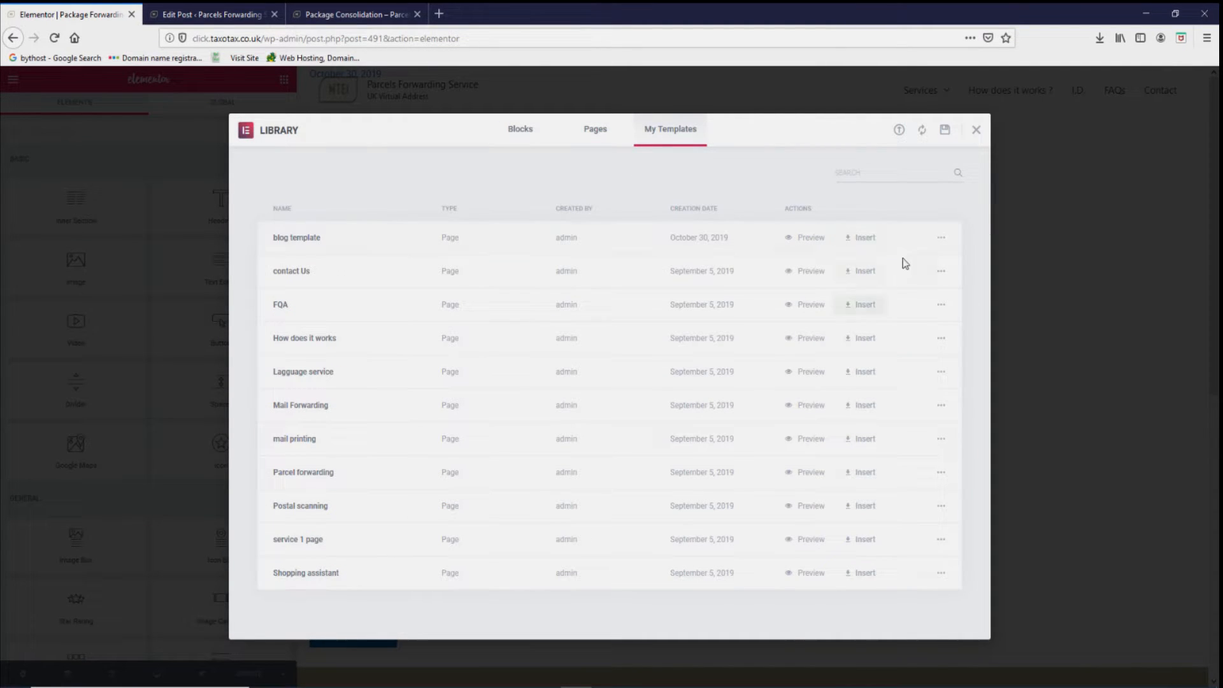
click(864, 237)
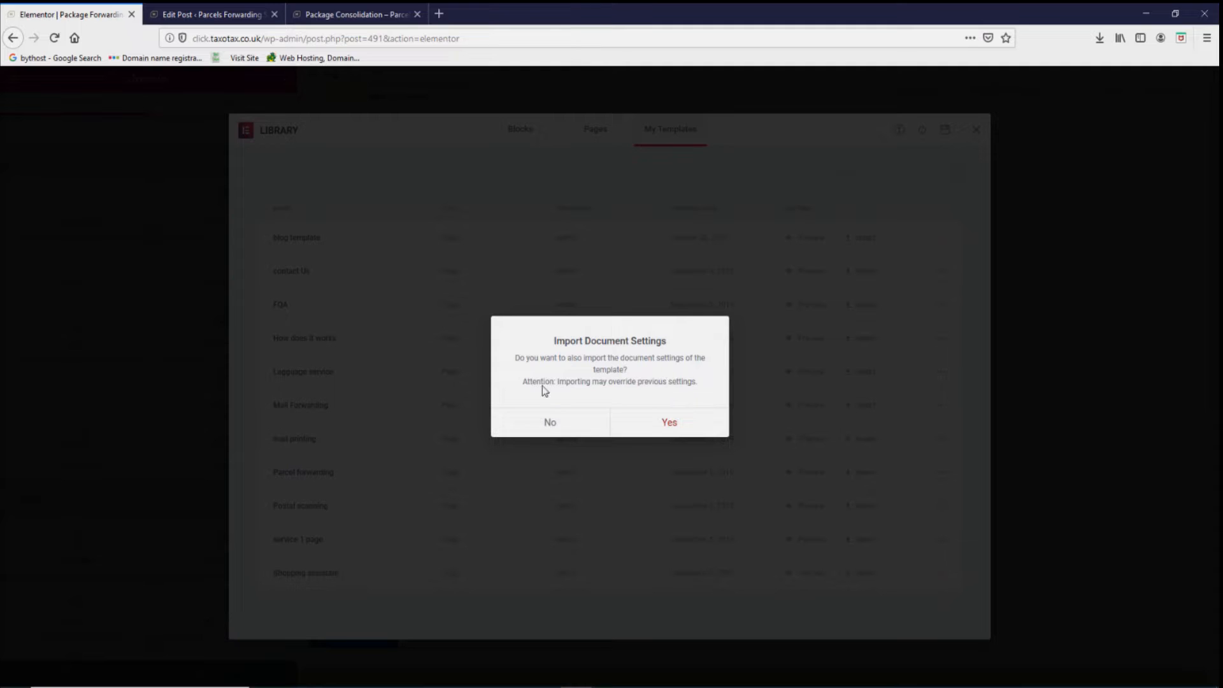
click(662, 428)
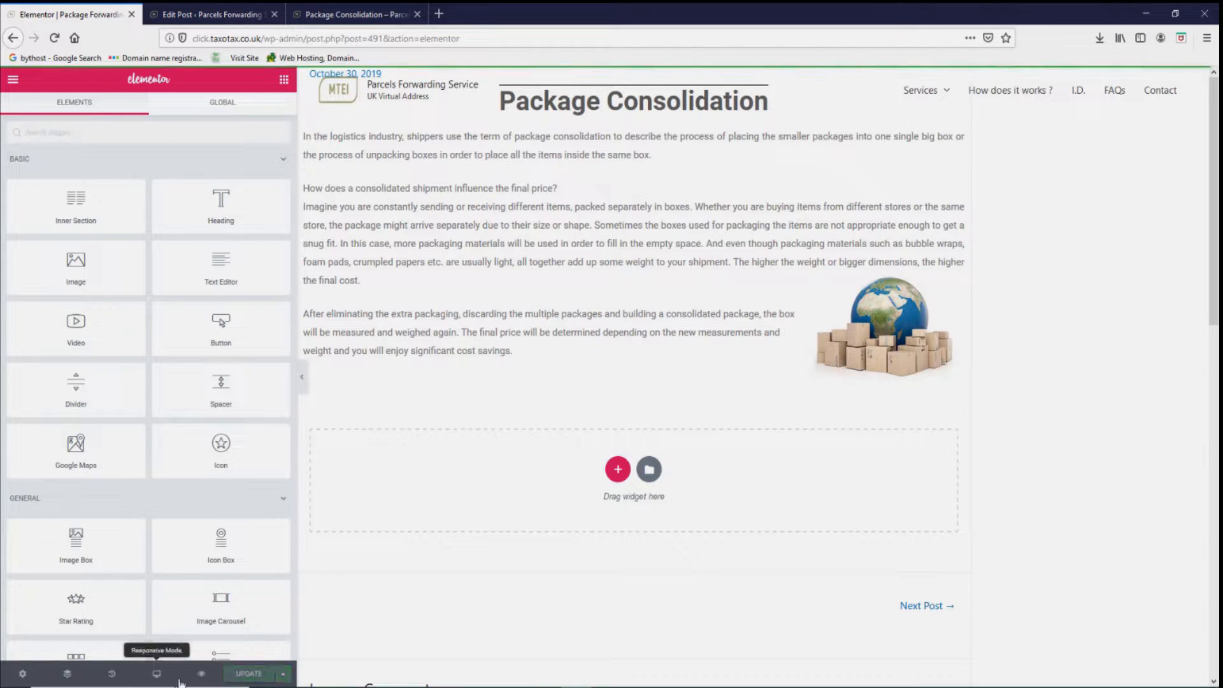
click(201, 674)
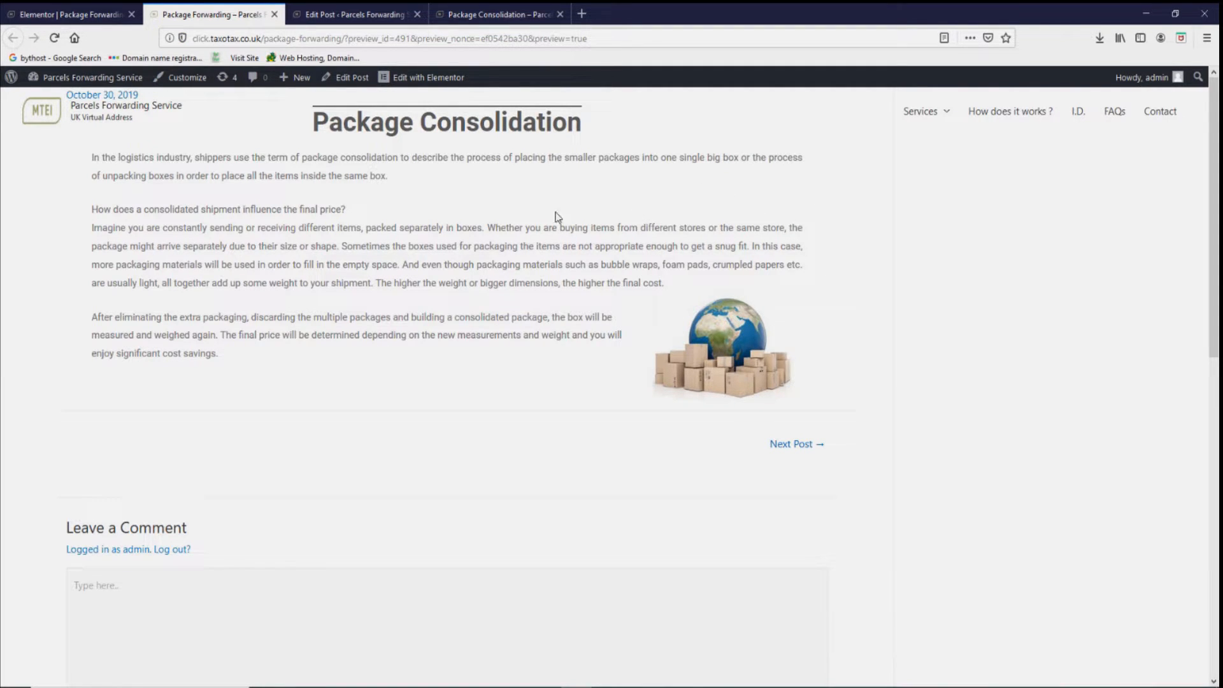
Reopen the Package Forwarding post from the dashboard, set its Transparent Header to Disabled in the Astra settings, and update and preview it
mouse_move(110, 80)
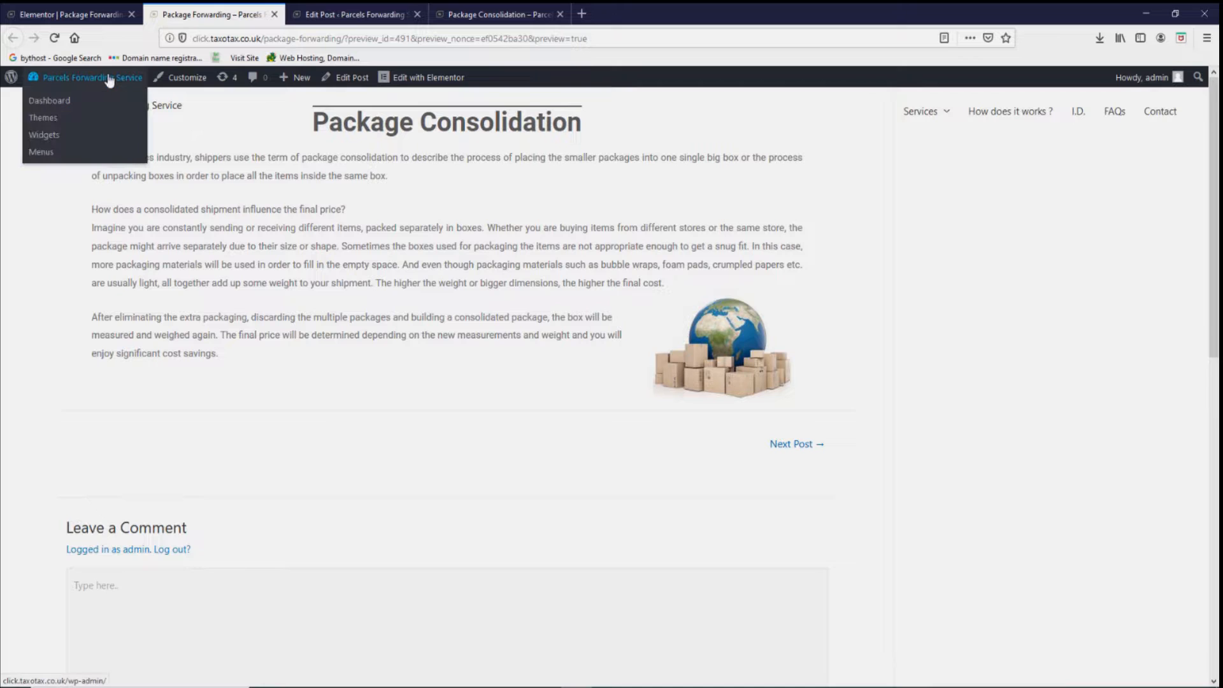
click(48, 102)
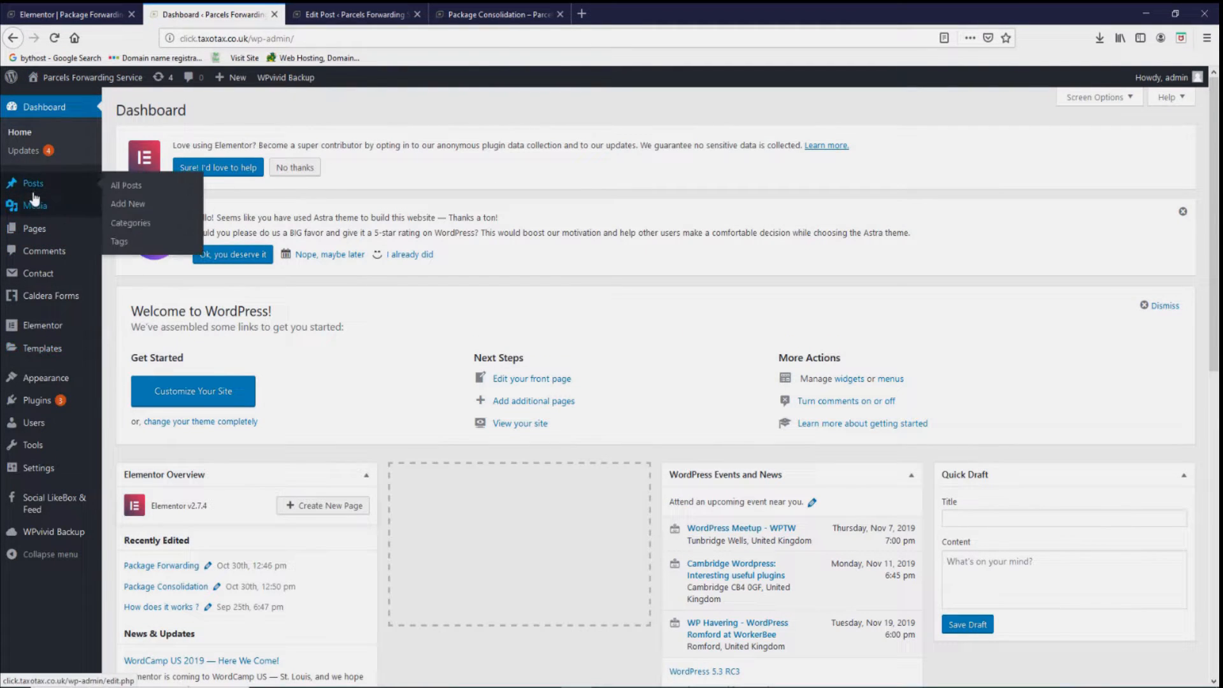
click(32, 184)
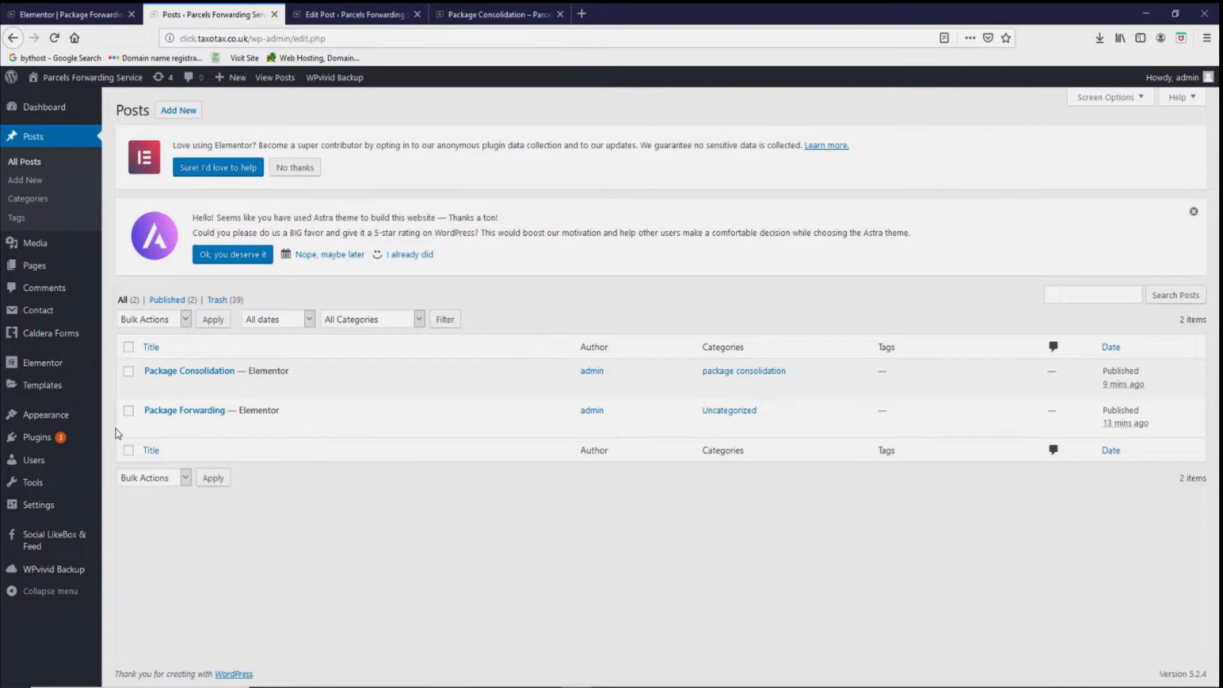
click(173, 414)
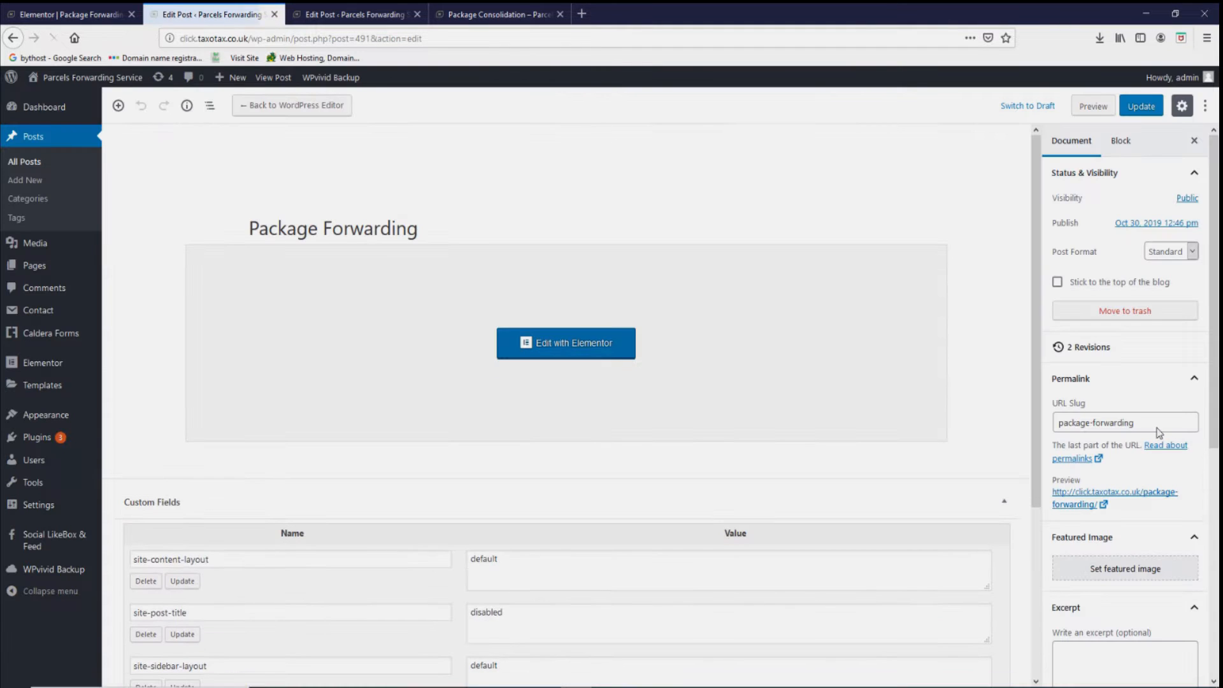
scroll(1154, 423, down, 5)
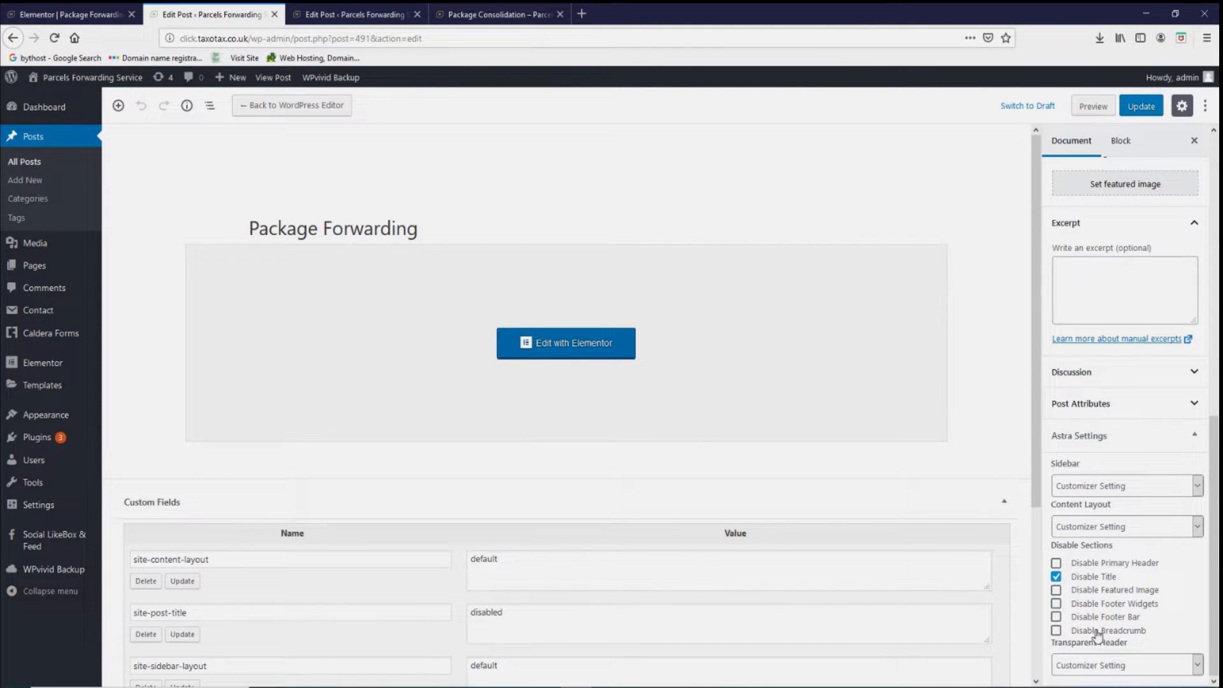
click(1063, 665)
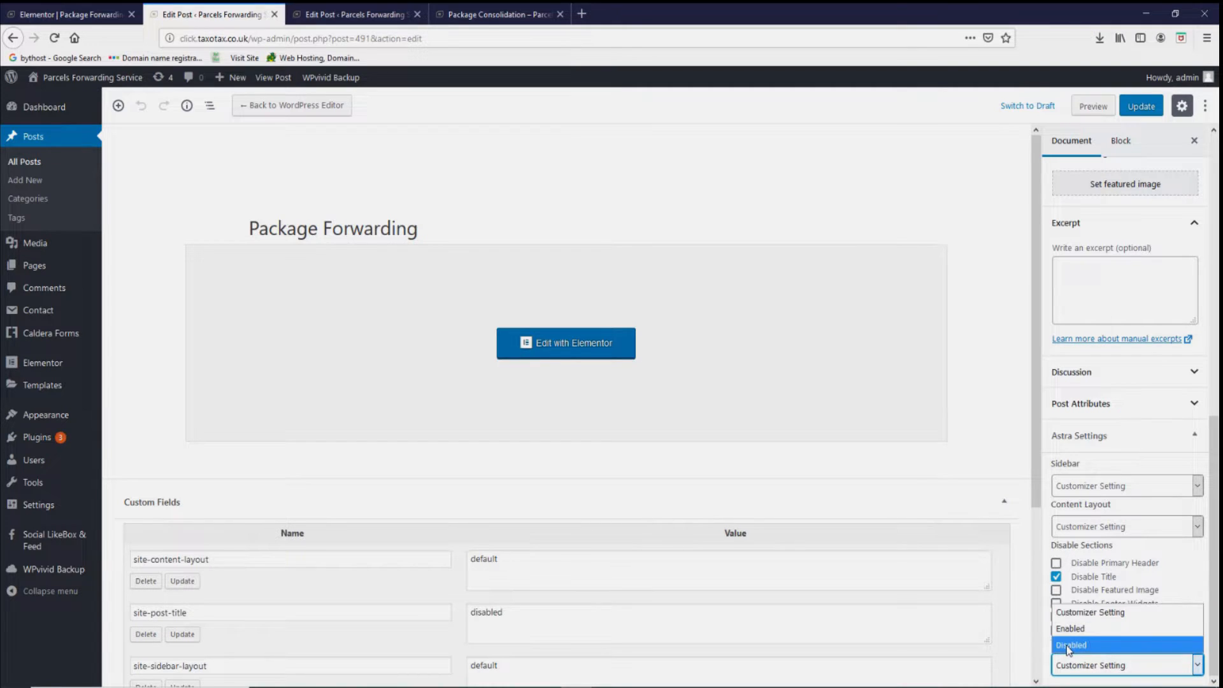
click(1069, 645)
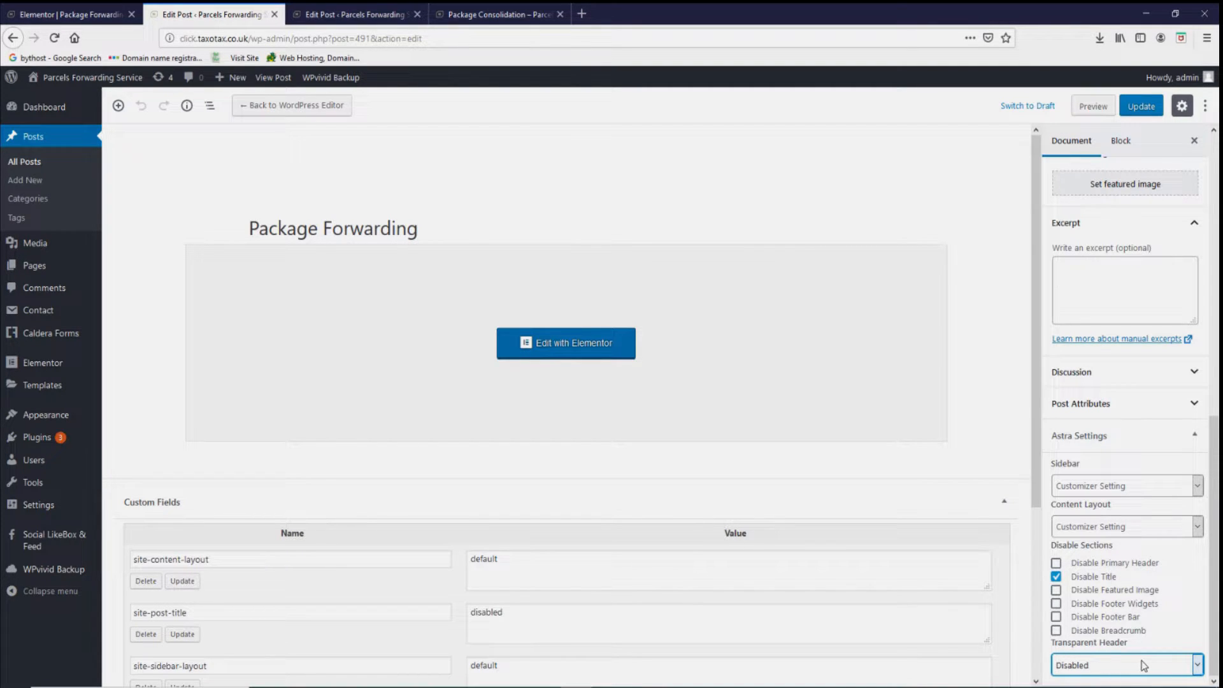
click(1141, 106)
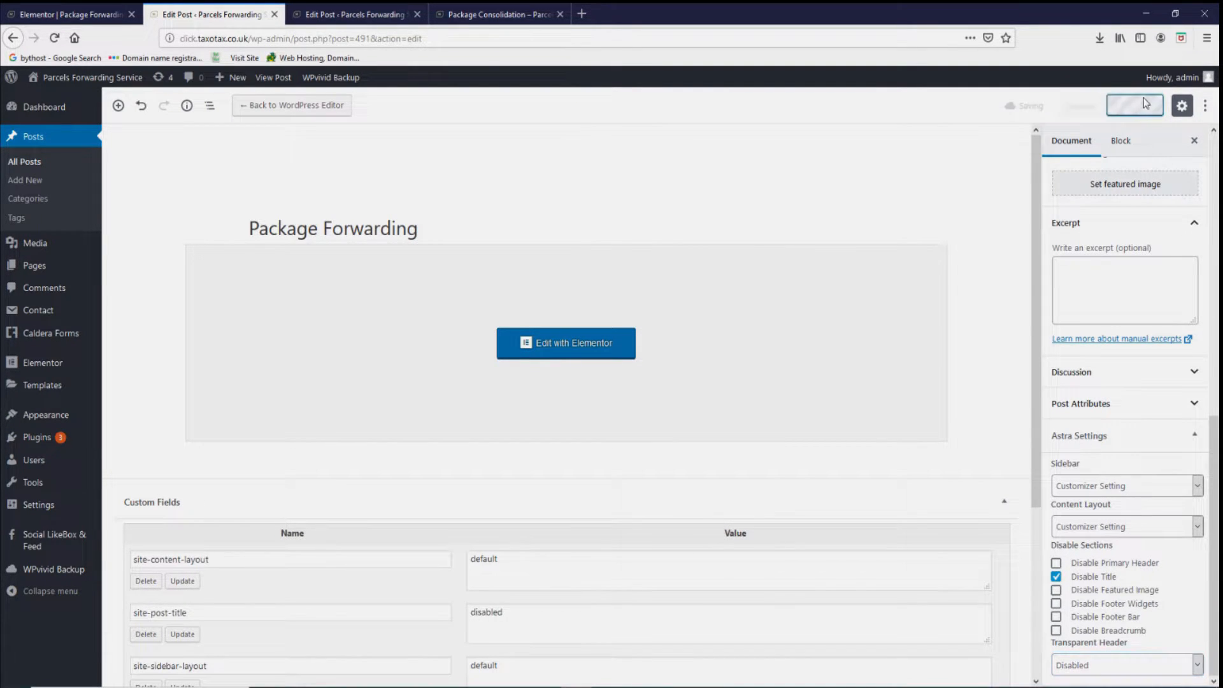
click(1092, 107)
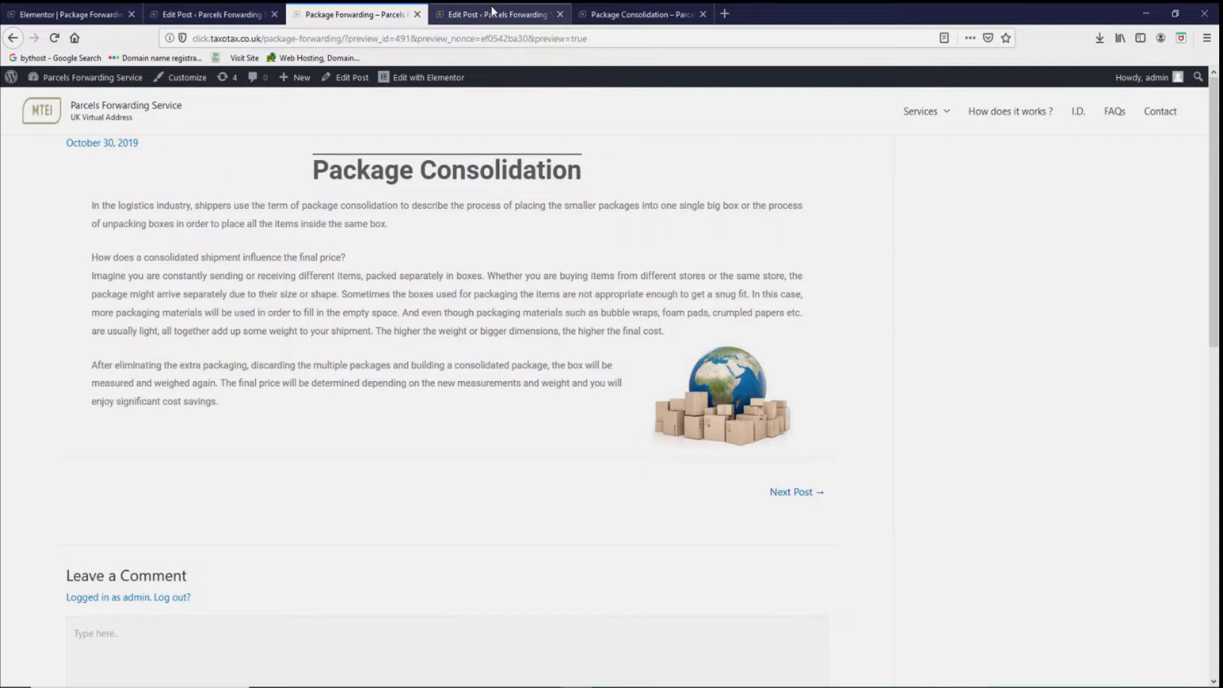
Return to Elementor for this post, change the heading title to "Package forwarding" and save the change
click(412, 81)
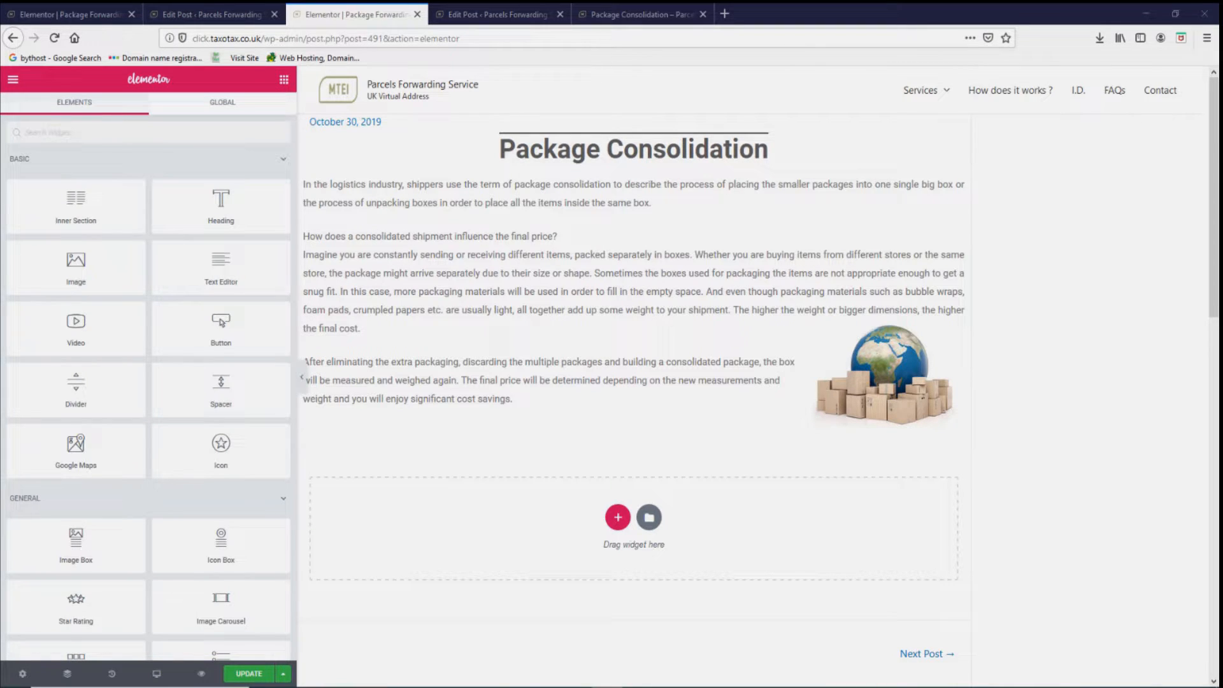
click(718, 152)
drag(116, 193, 25, 203)
text(Package forwarding)
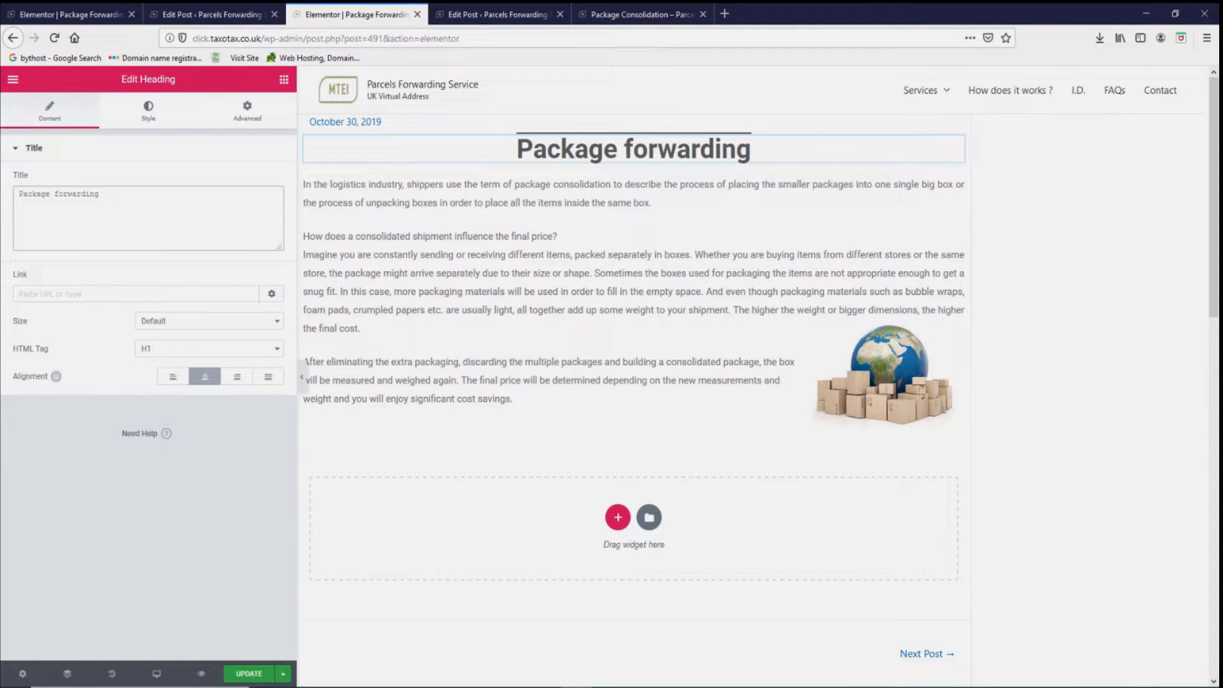
key(ctrl+s)
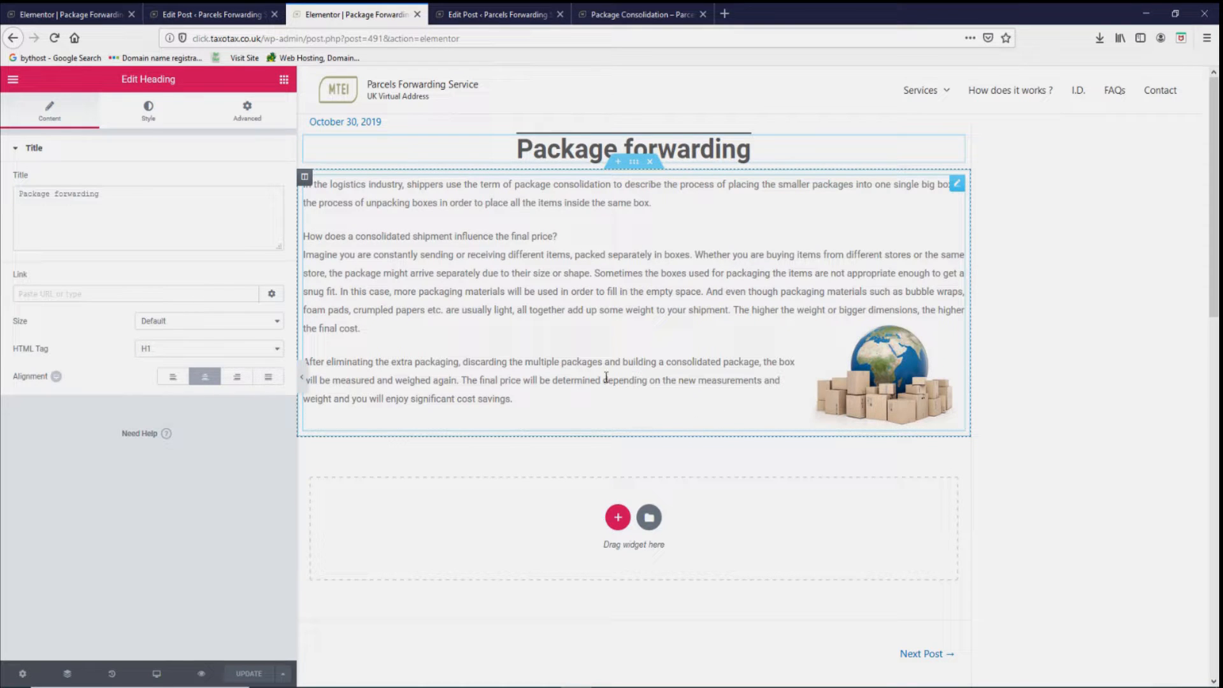
Replace the whole consolidation article, including its image, with the text beginning "Package forwarding is an international shipping service offered by shipping companies"
click(612, 357)
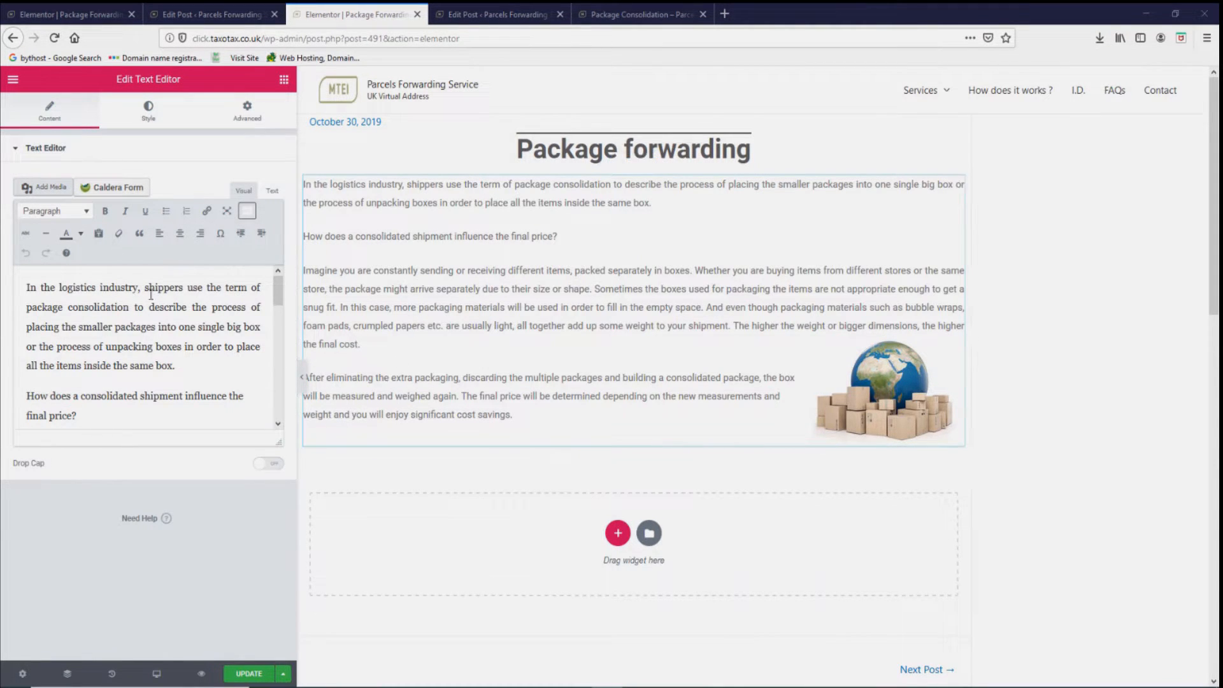
drag(31, 290, 211, 402)
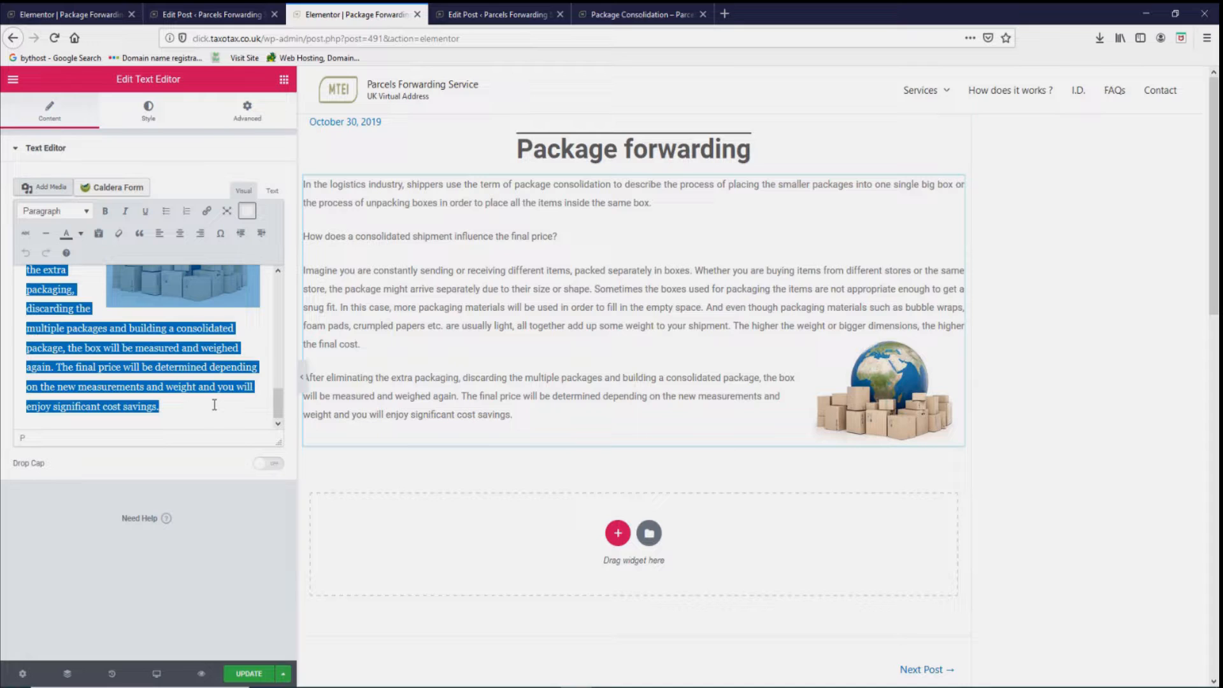
text(Package forwarding is an international shipping service offered by shipping companies to international online shoppers who want to do cross-border online shopping. Package forwarding is becoming more and more popular among international shoppers nowadays because of the high growth rate of e-commerce websites and shipping limitations of most such websites. Package forwarding service is provided by package forwarders to make cross-border shopping convenient and easy, getting rid of the problems in payment and shipping. A package forwarding service is different from mail forwarding. Mail forwarding refers to the mails in traditional meaning, or magazines or papers that are normally called mails, while package forwarding refers to the online purchases or orders that are shipped within a package.)
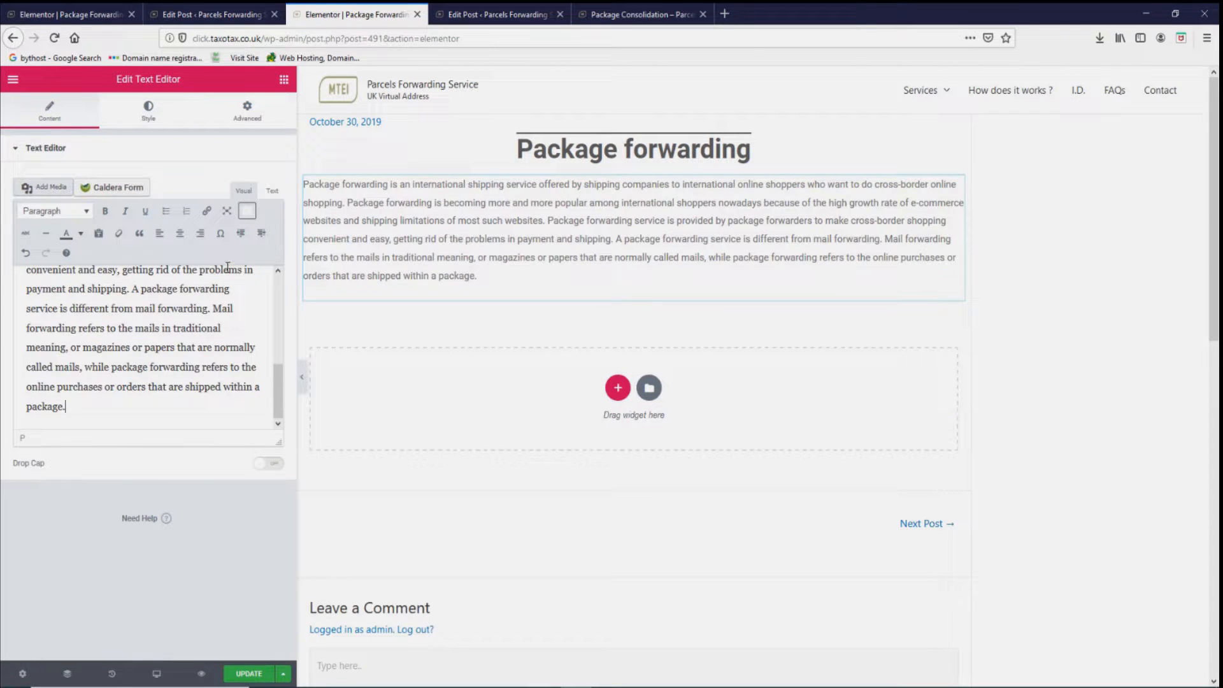
scroll(192, 347, up, 5)
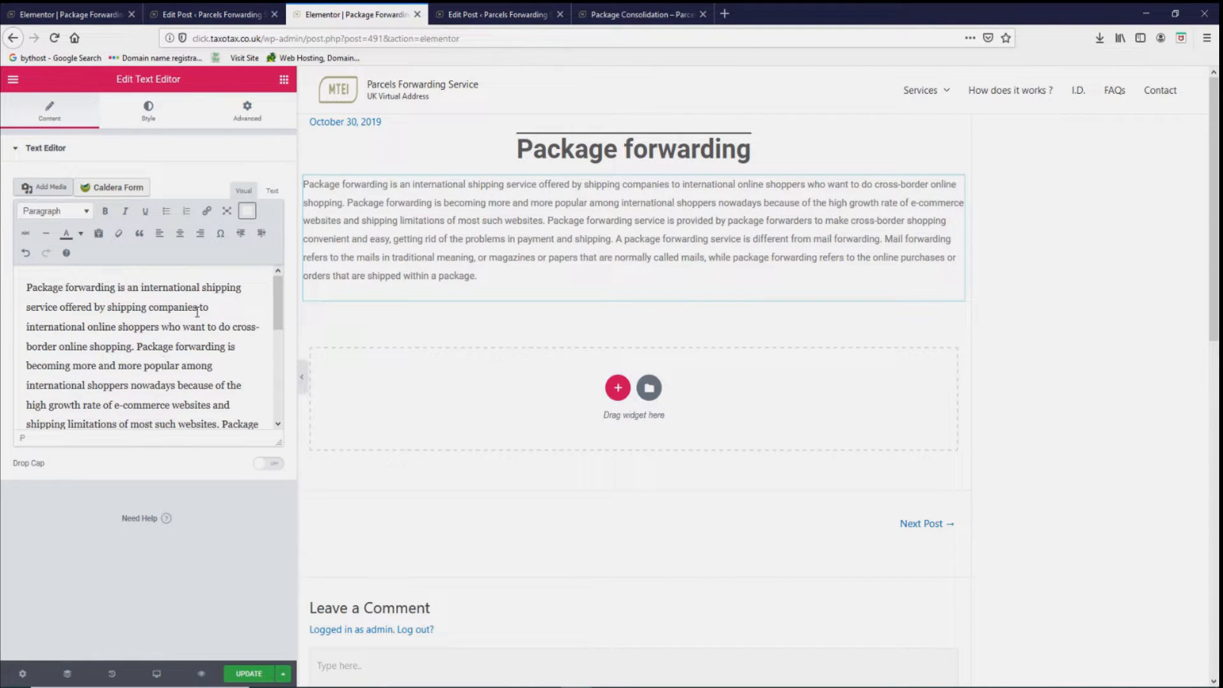
Justify the package forwarding paragraph by giving it an alignment and changing its text-align value to "justify" in the HTML
click(198, 236)
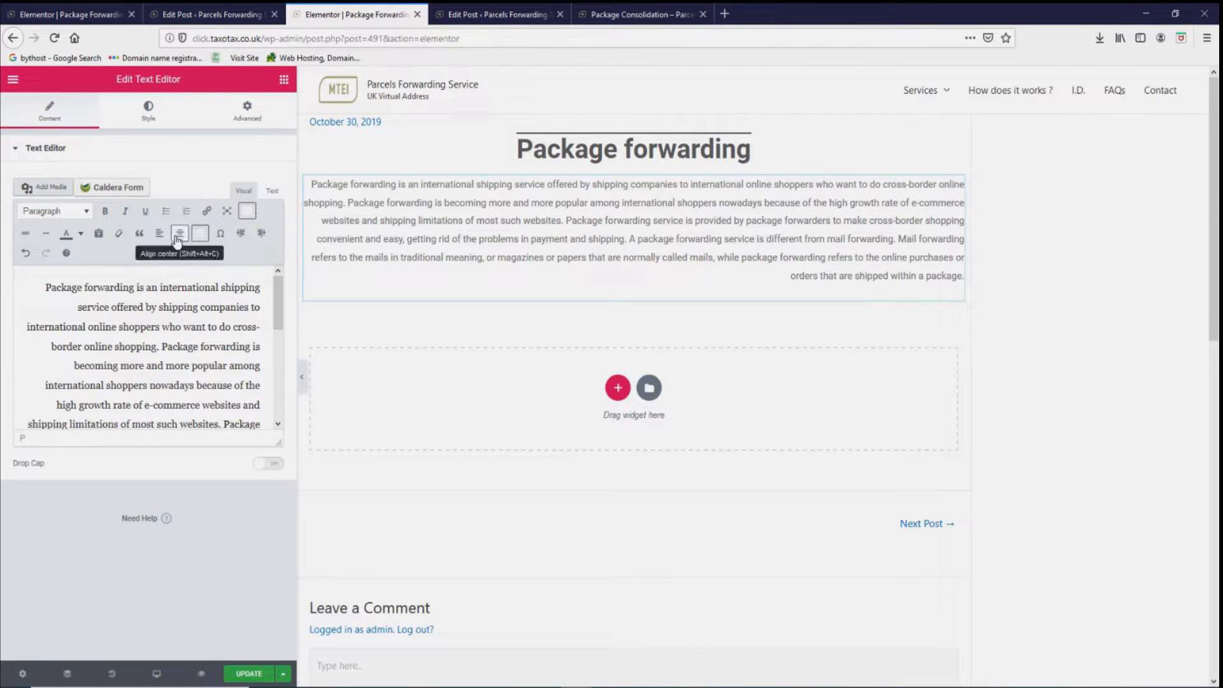
click(180, 234)
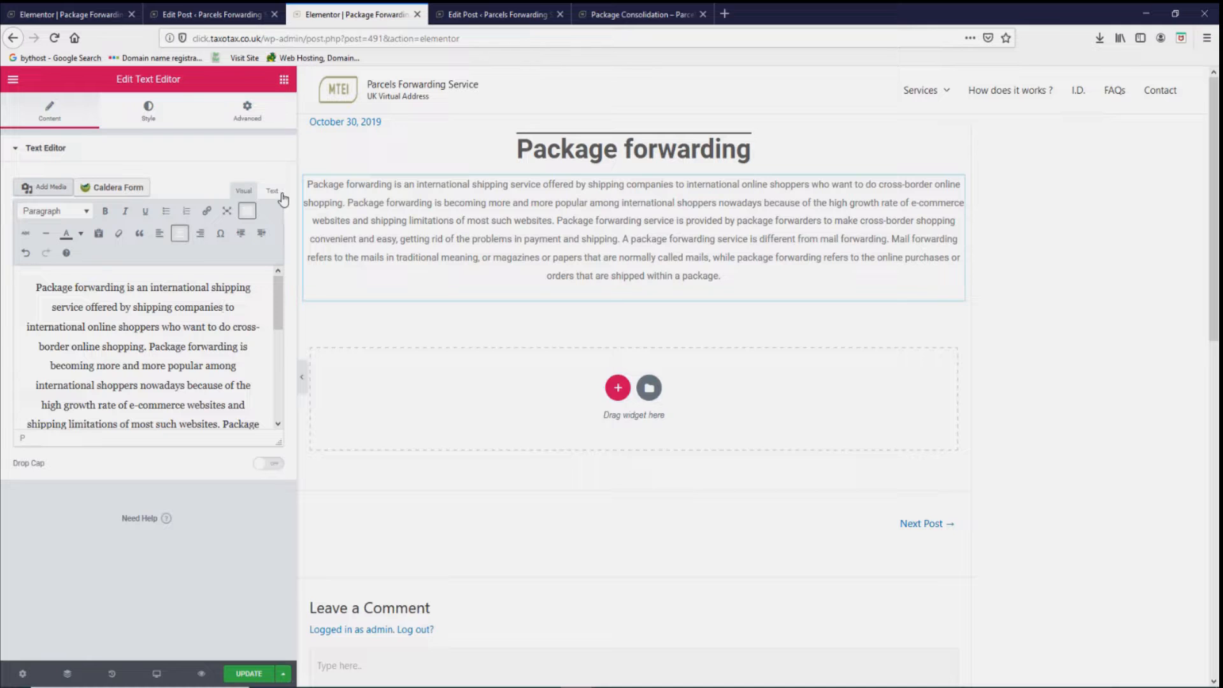
click(274, 191)
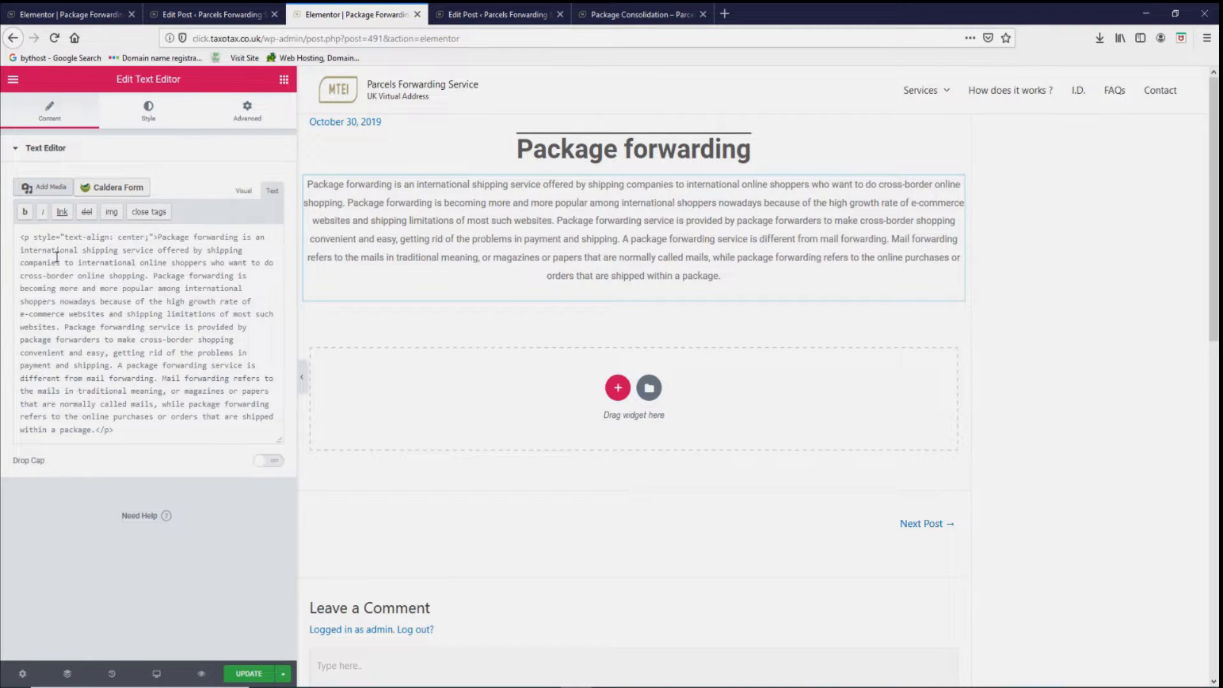
drag(117, 237, 143, 237)
text(justify)
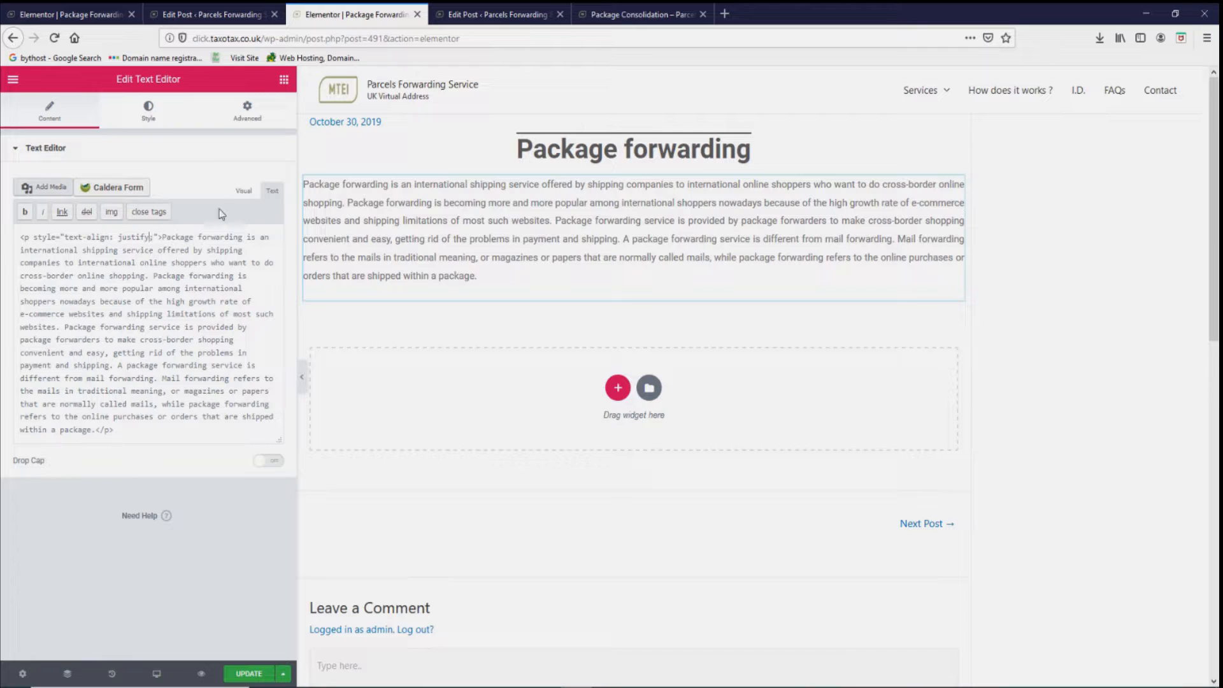
click(245, 190)
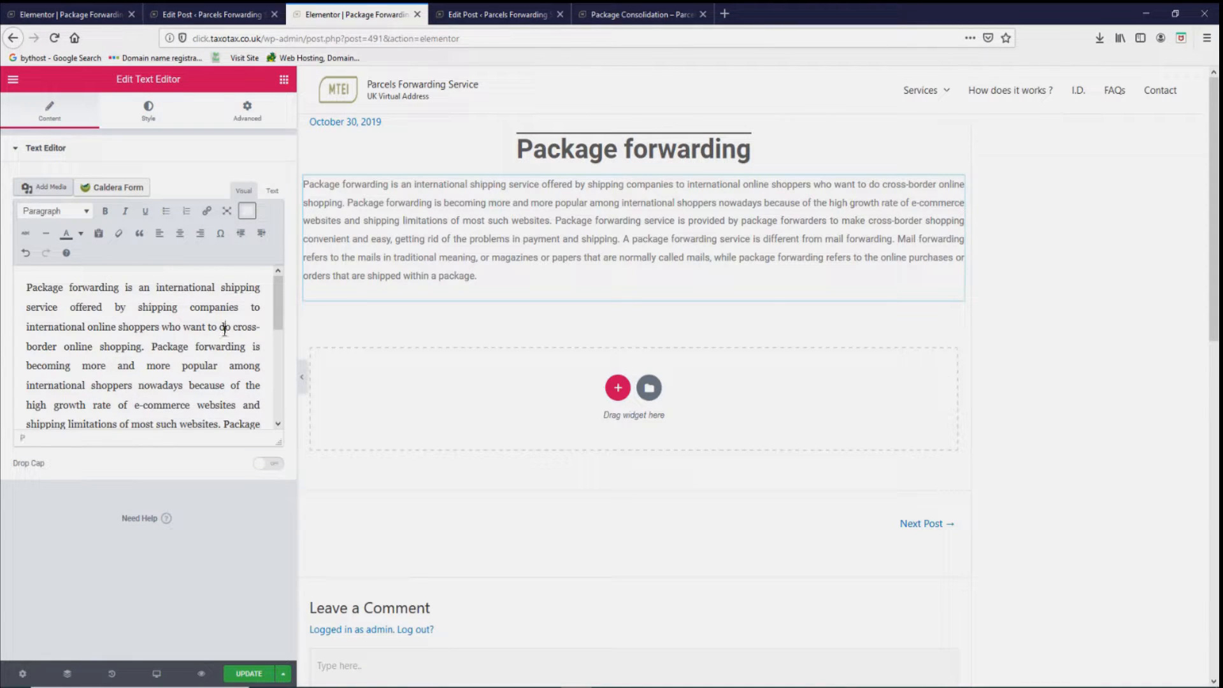
scroll(225, 330, down, 5)
scroll(214, 304, up, 5)
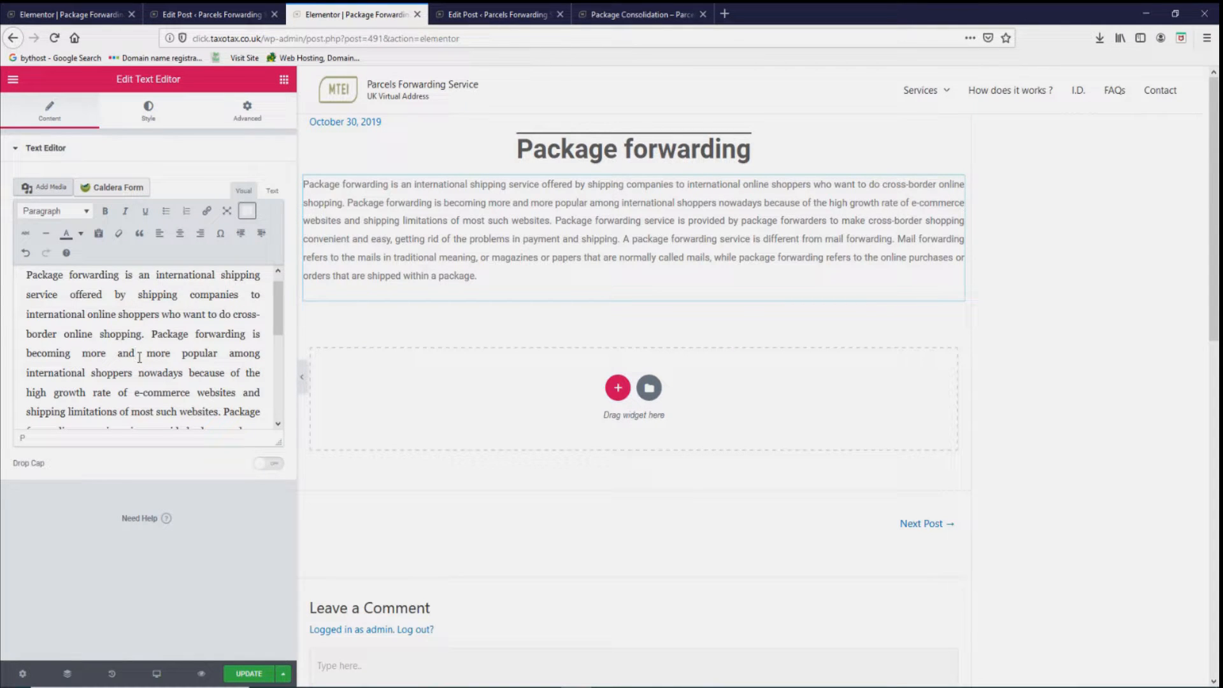
Insert the blue and white gift boxes image from the media library into the package forwarding paragraph
click(50, 186)
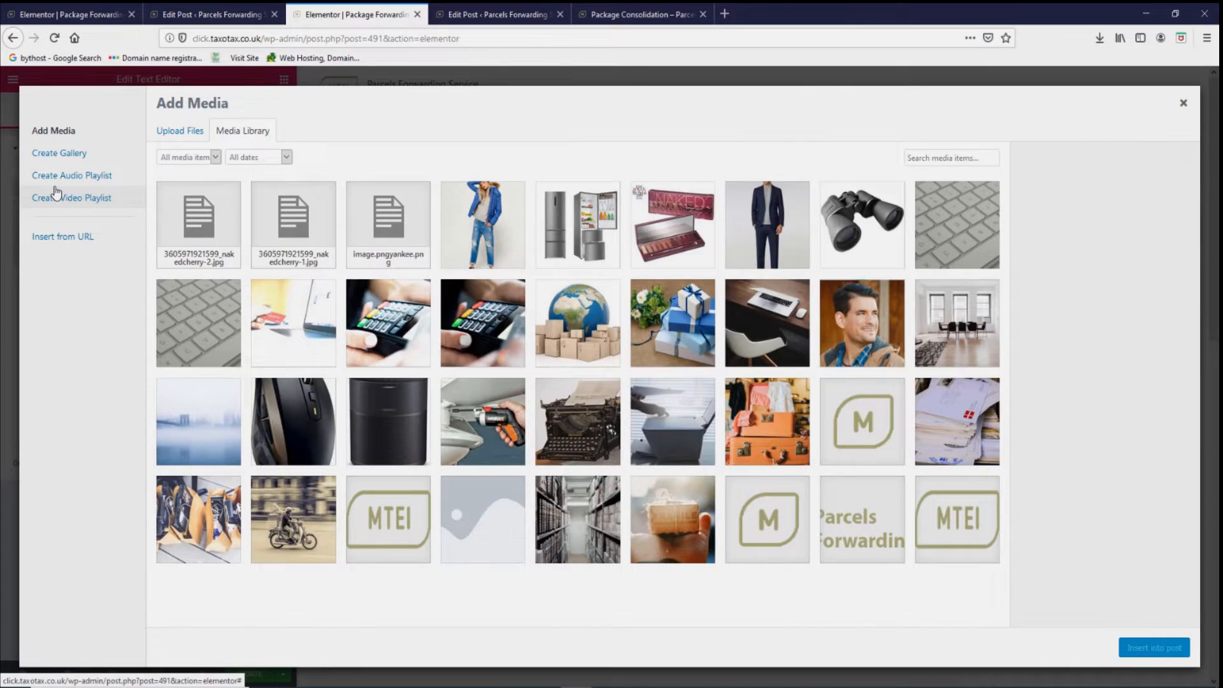
click(637, 302)
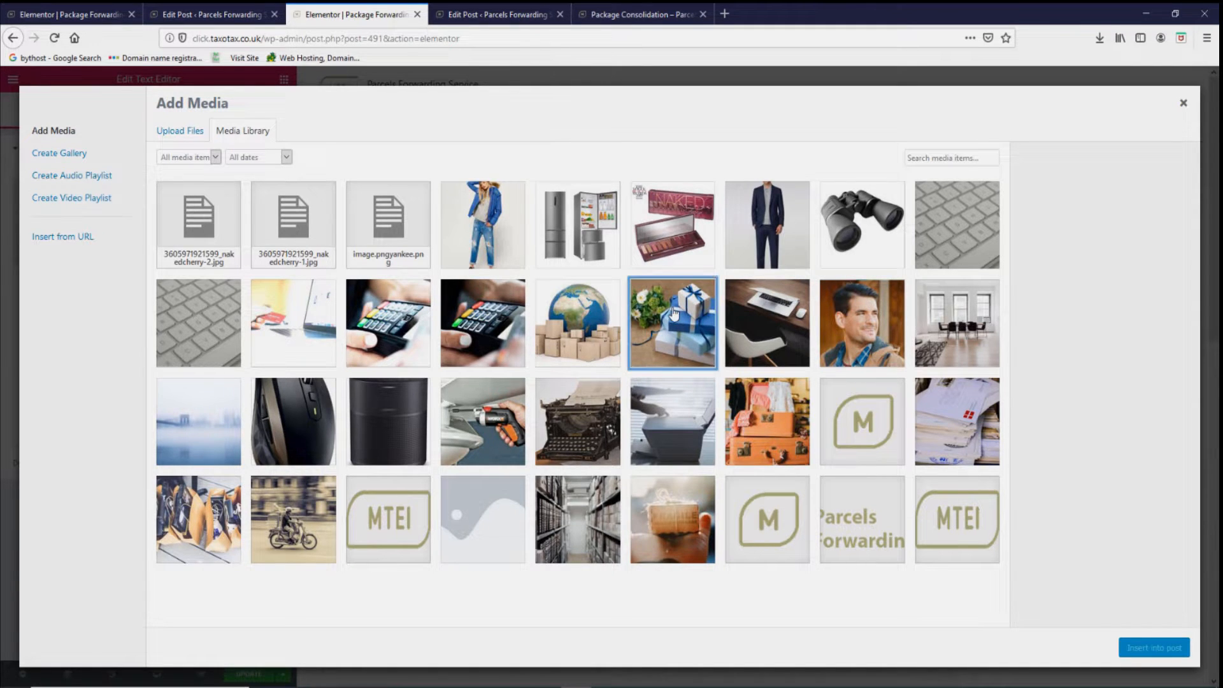
click(1134, 648)
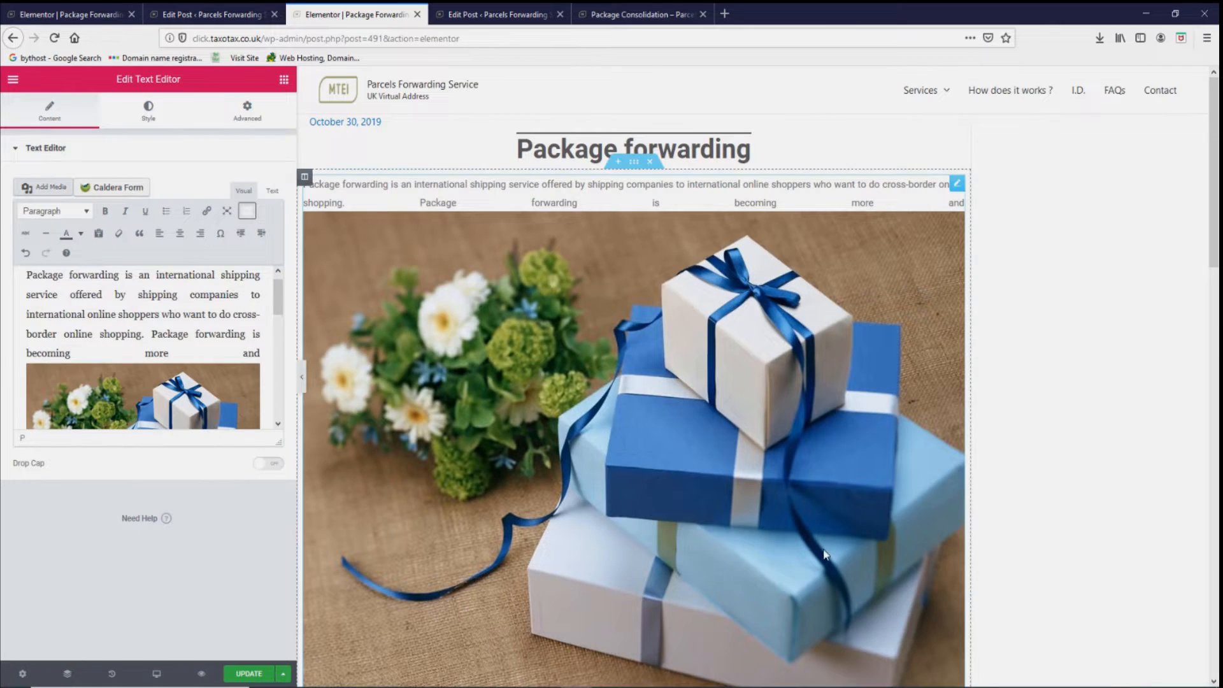
Shrink the gift boxes image to a small thumbnail, align it left so the text wraps around it, and update the post
scroll(144, 350, down, 4)
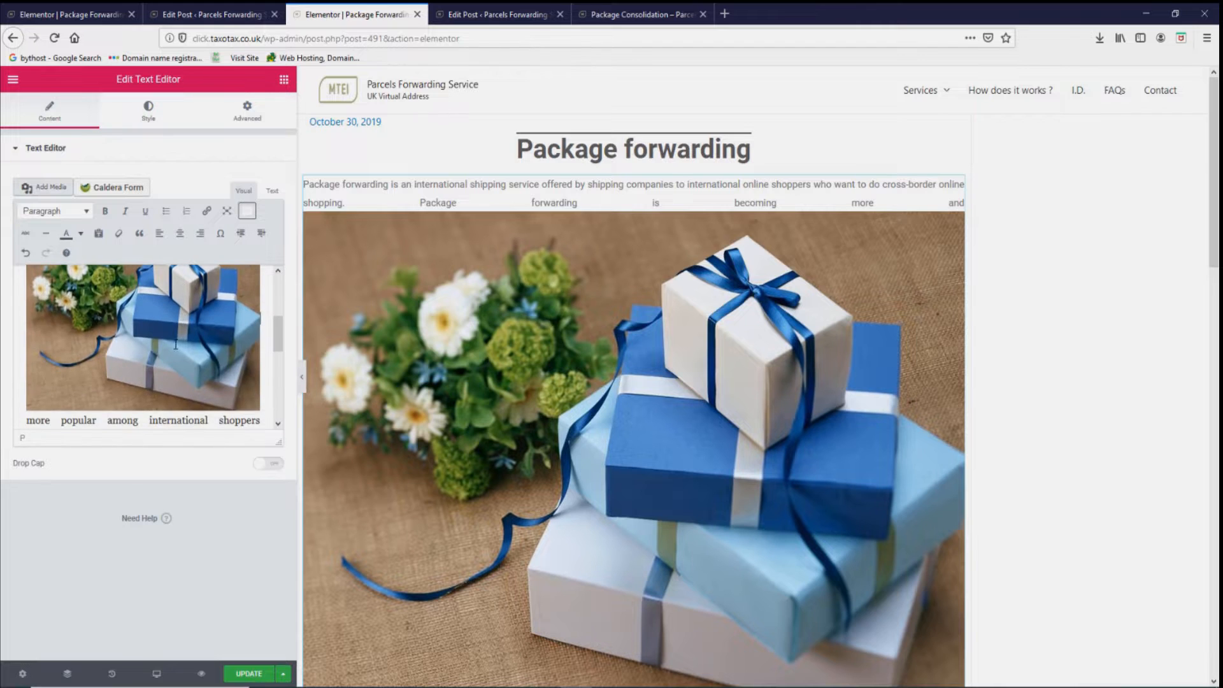
click(210, 384)
drag(260, 411, 108, 322)
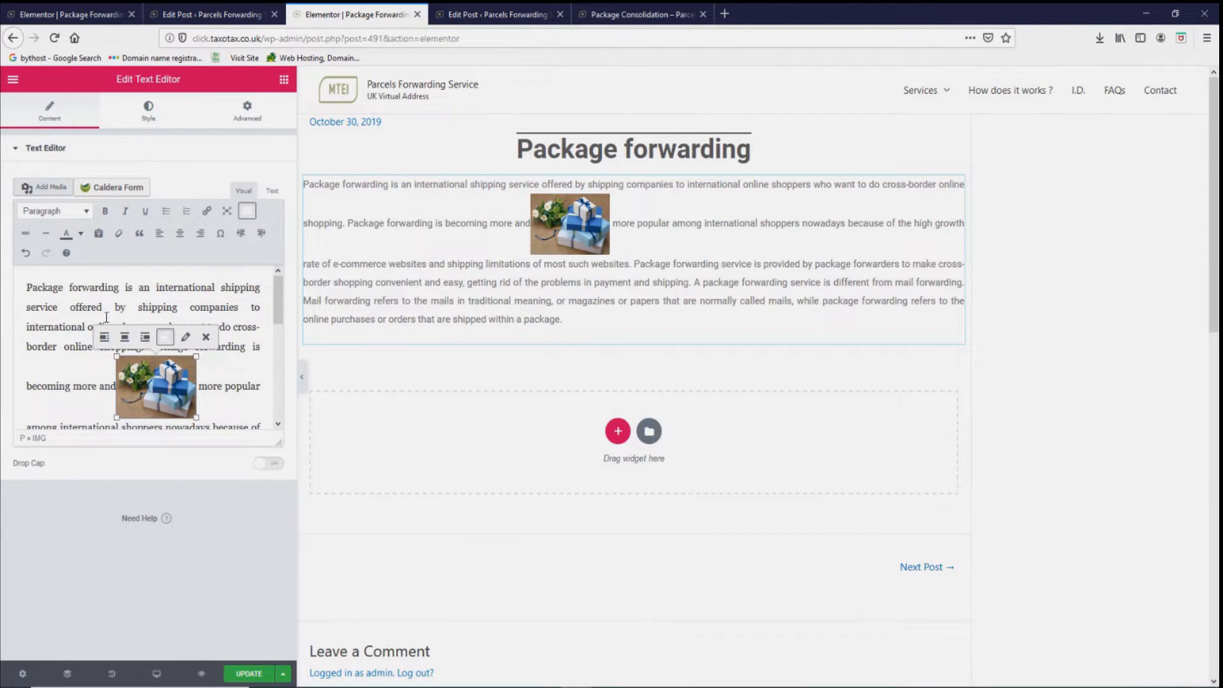
click(105, 337)
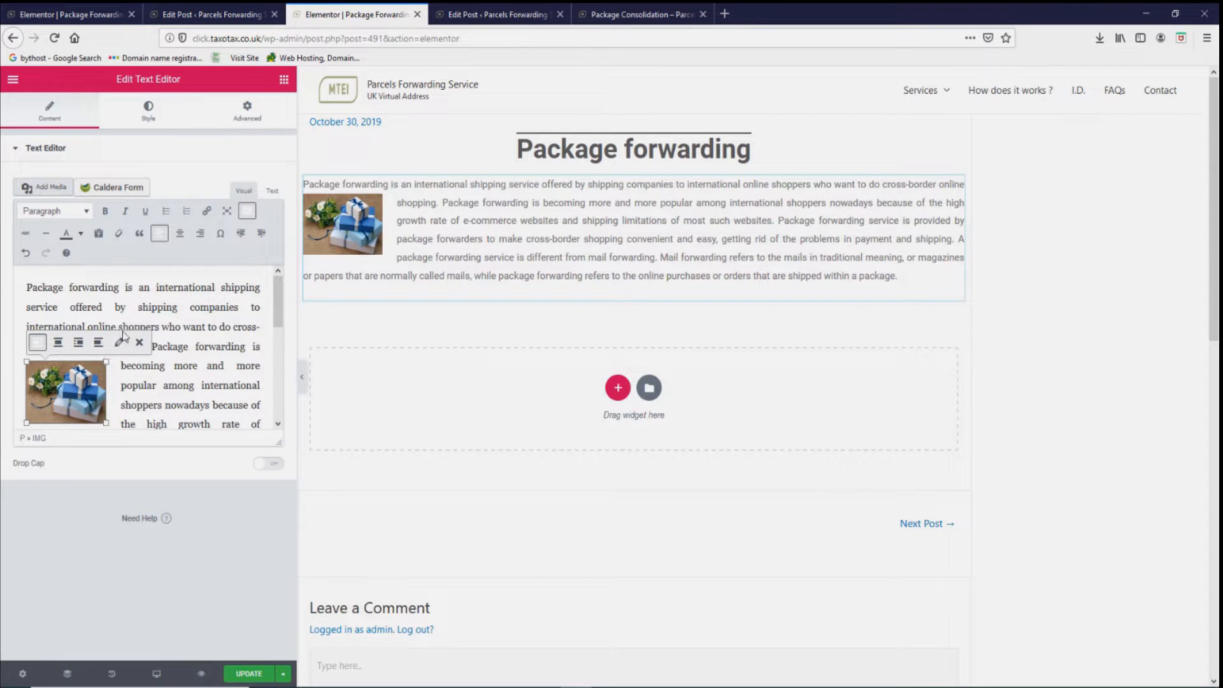
click(249, 673)
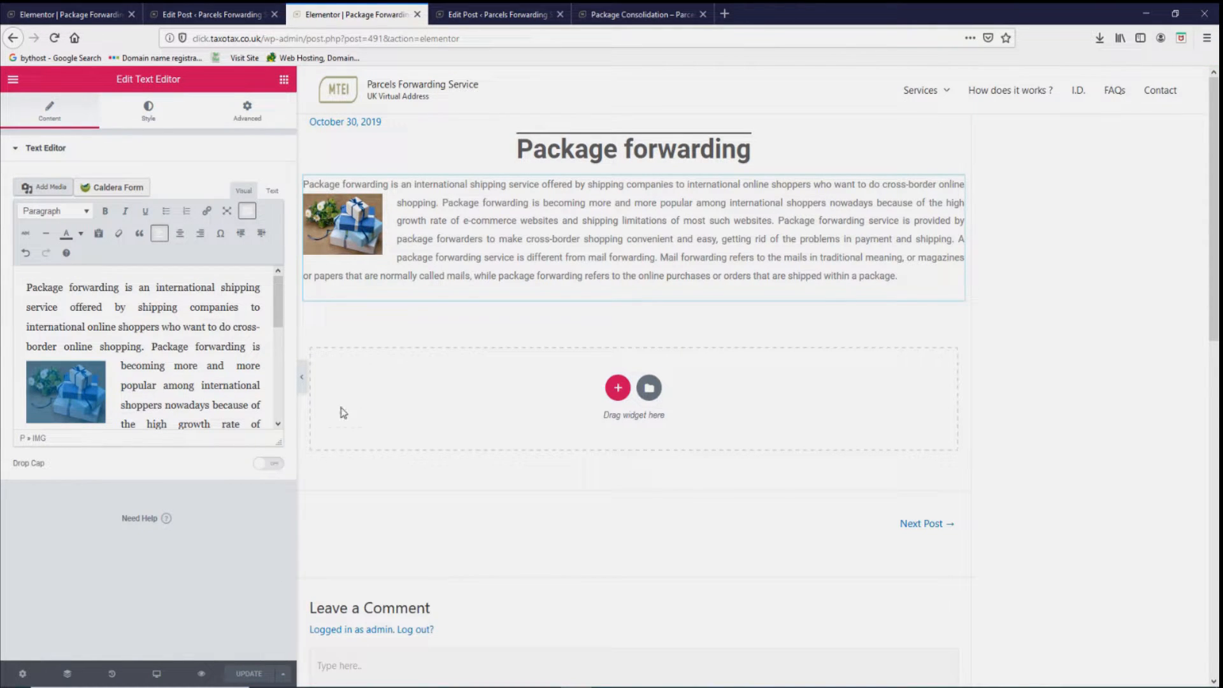
Preview the Package Forwarding post and check its next and previous post links to and from the Package Consolidation post
click(202, 675)
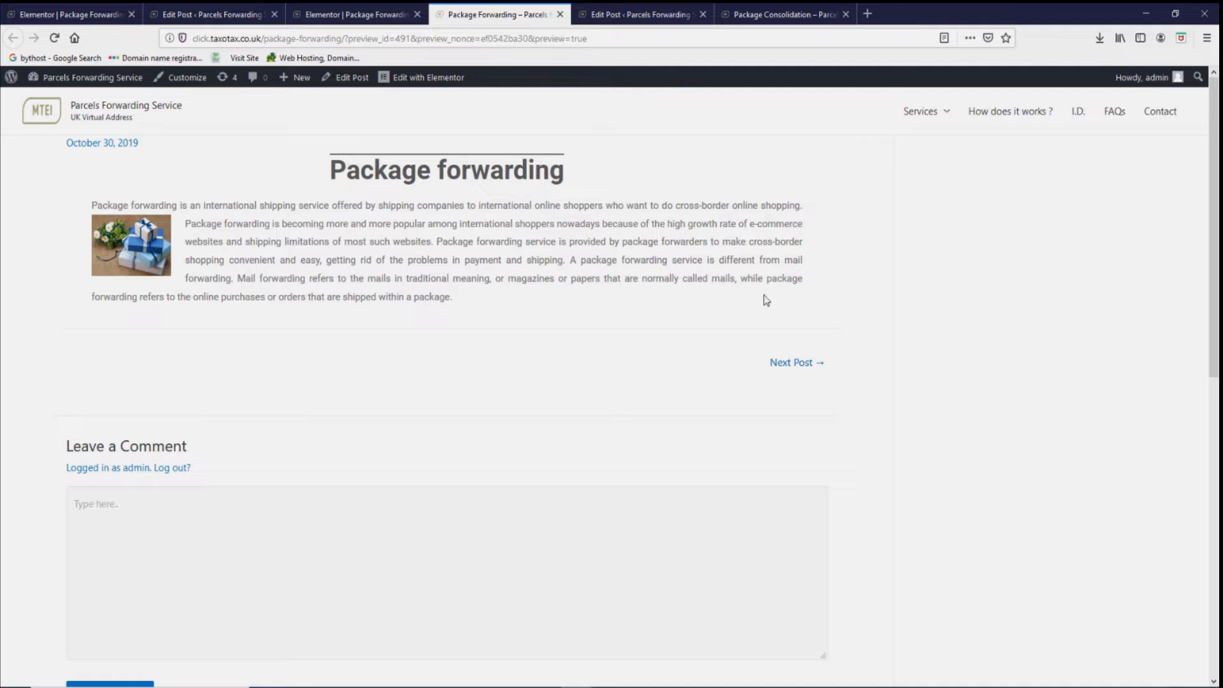
click(796, 367)
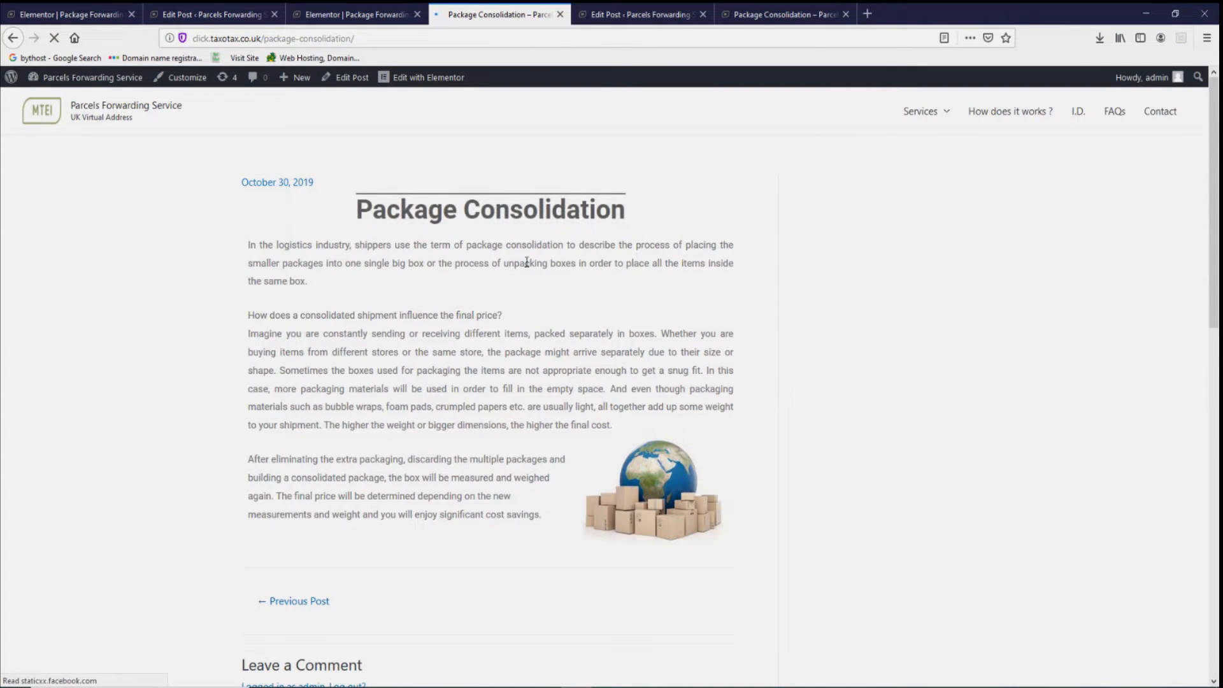
click(317, 602)
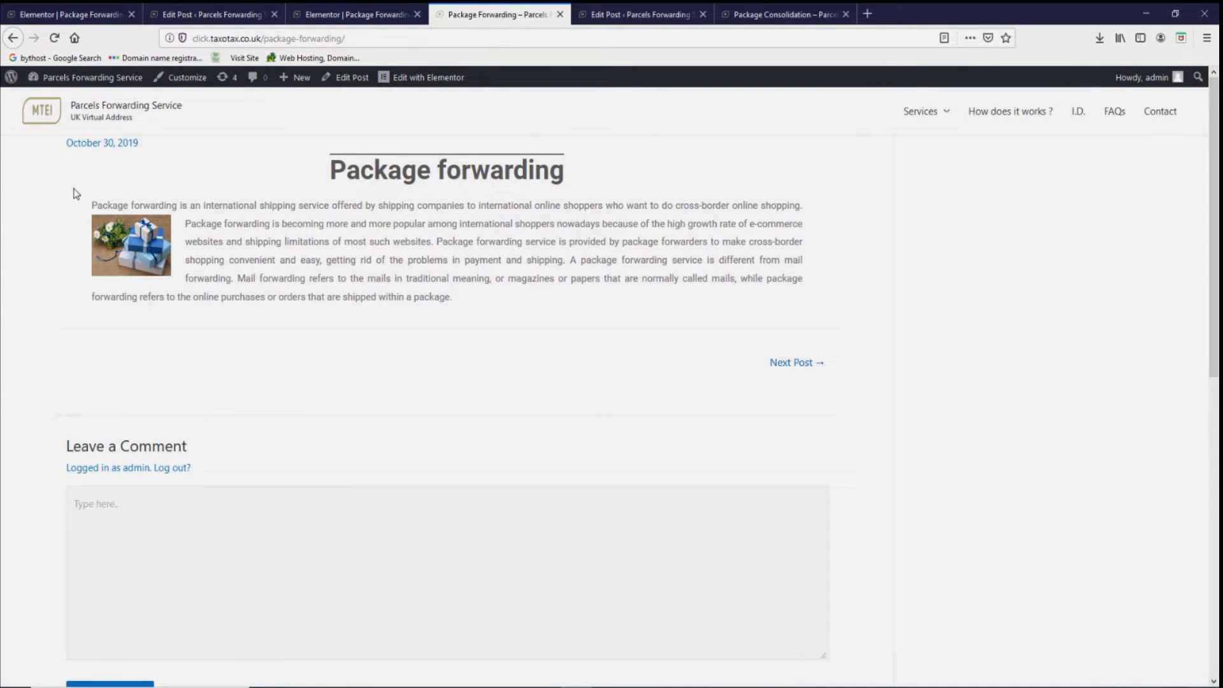
scroll(634, 207, down, 3)
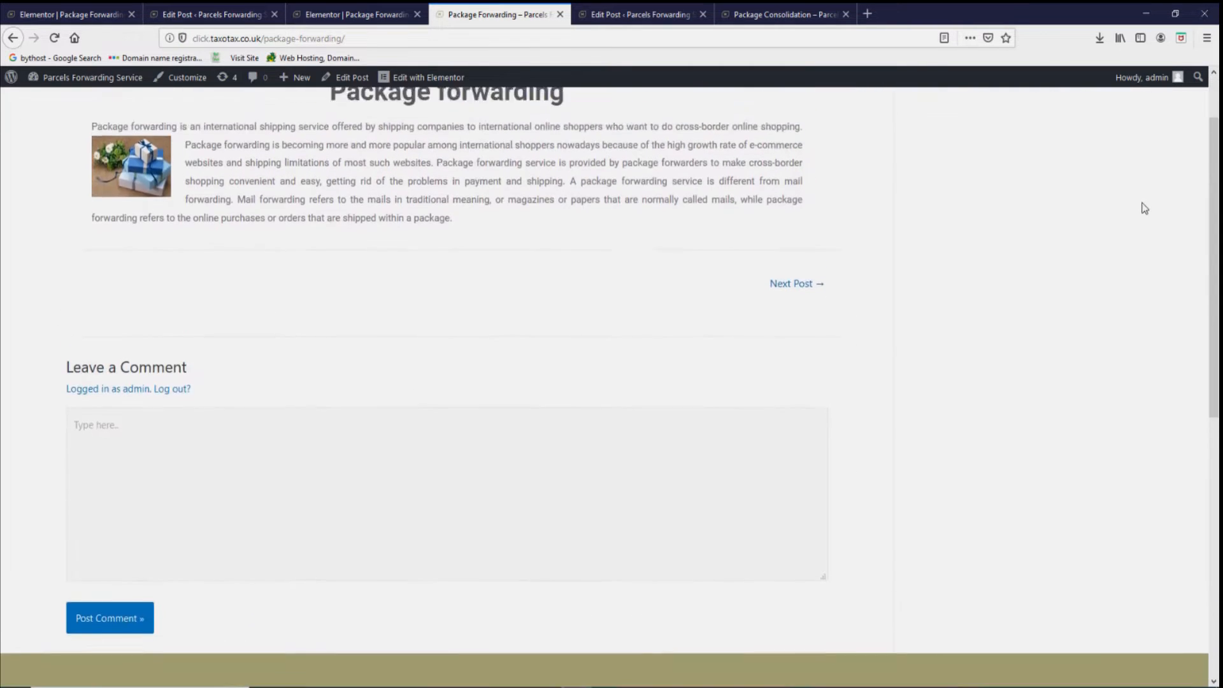
scroll(935, 298, up, 3)
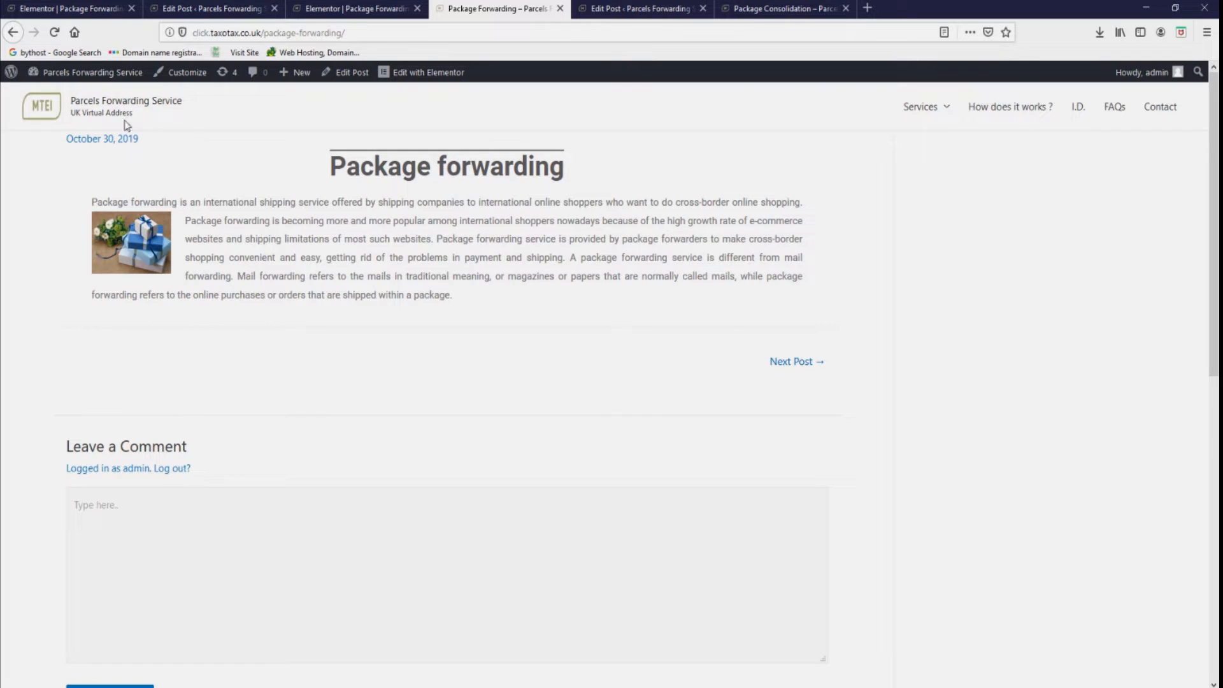
Return to the WordPress dashboard and start a new page from the Pages section
mouse_move(51, 72)
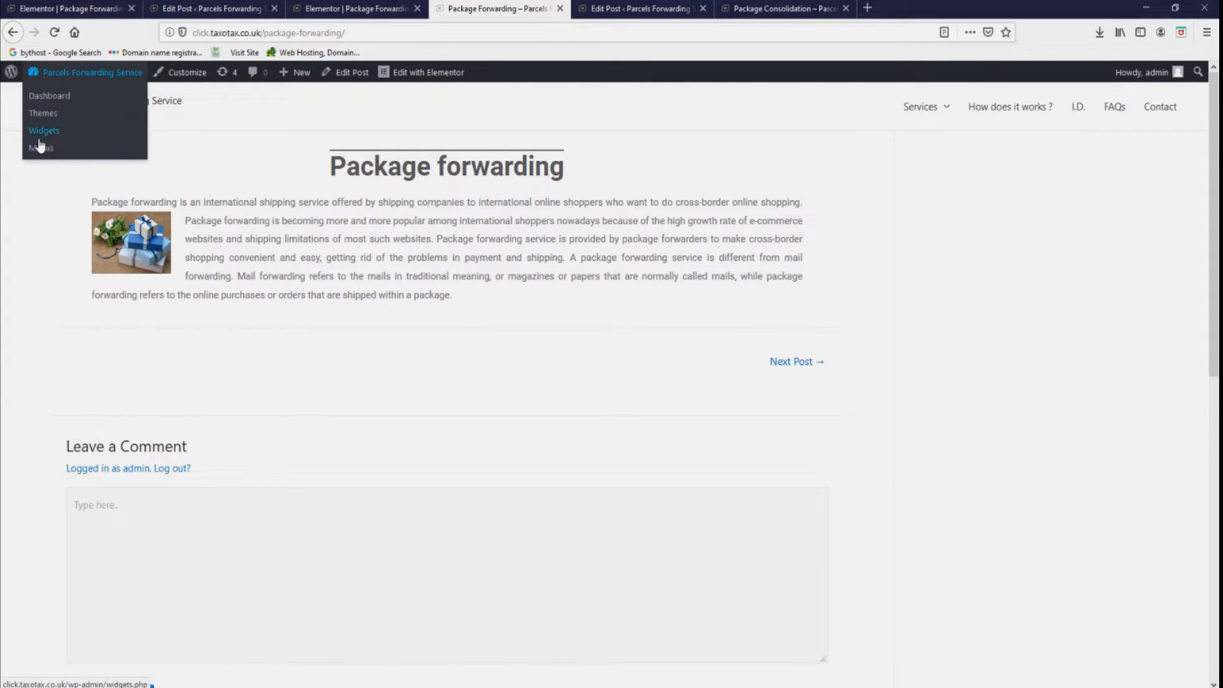
click(54, 98)
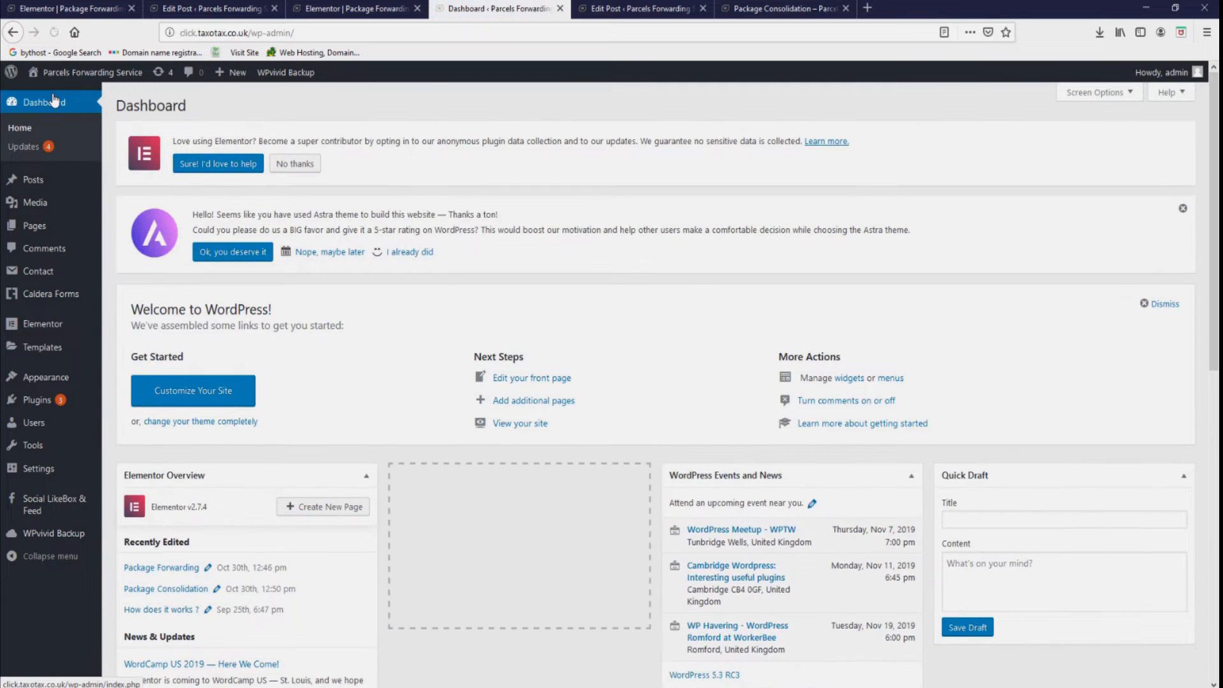
mouse_move(37, 296)
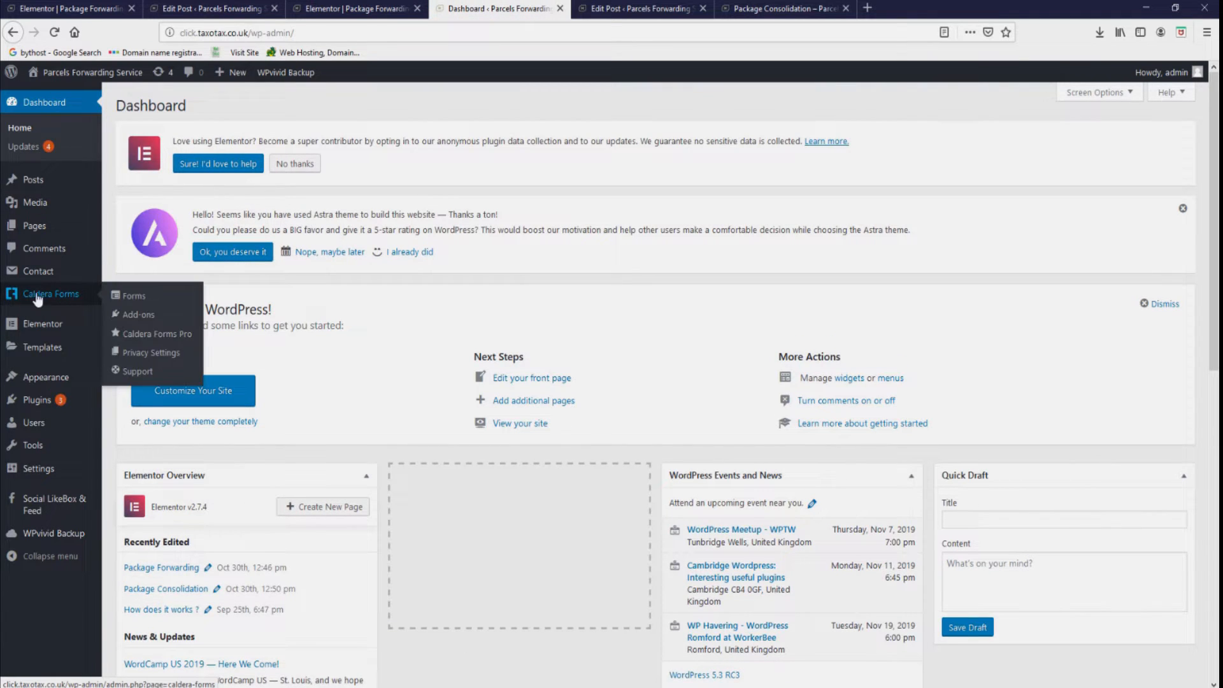
mouse_move(38, 221)
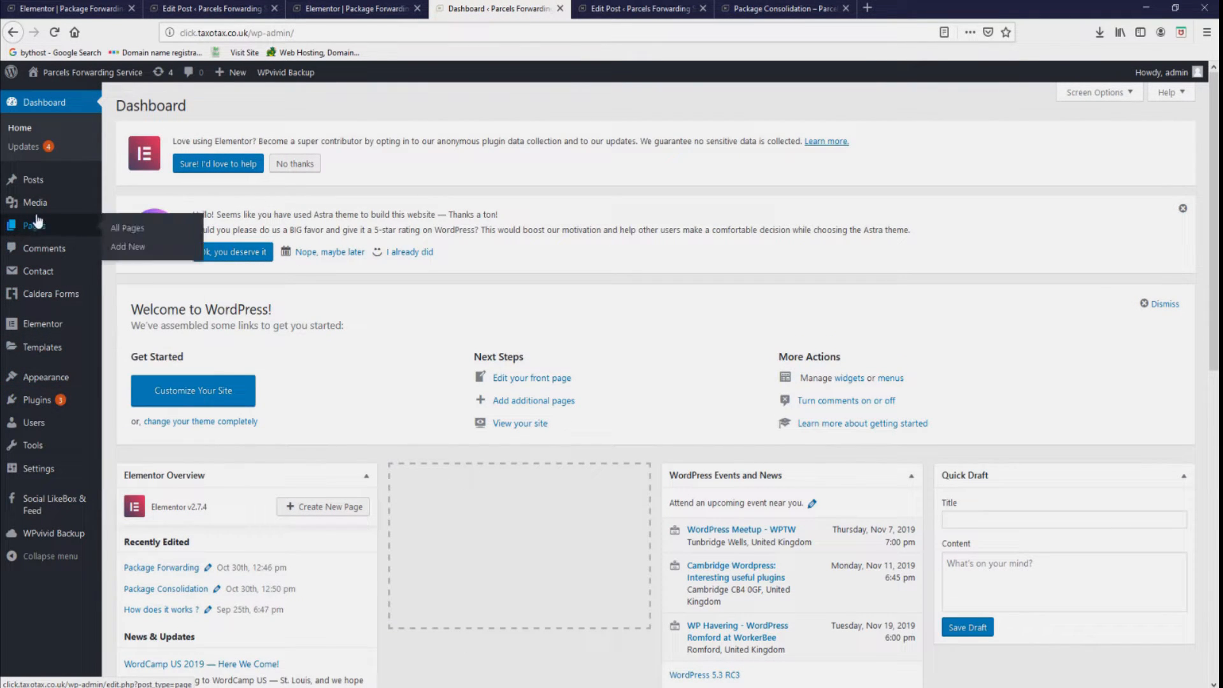
click(37, 230)
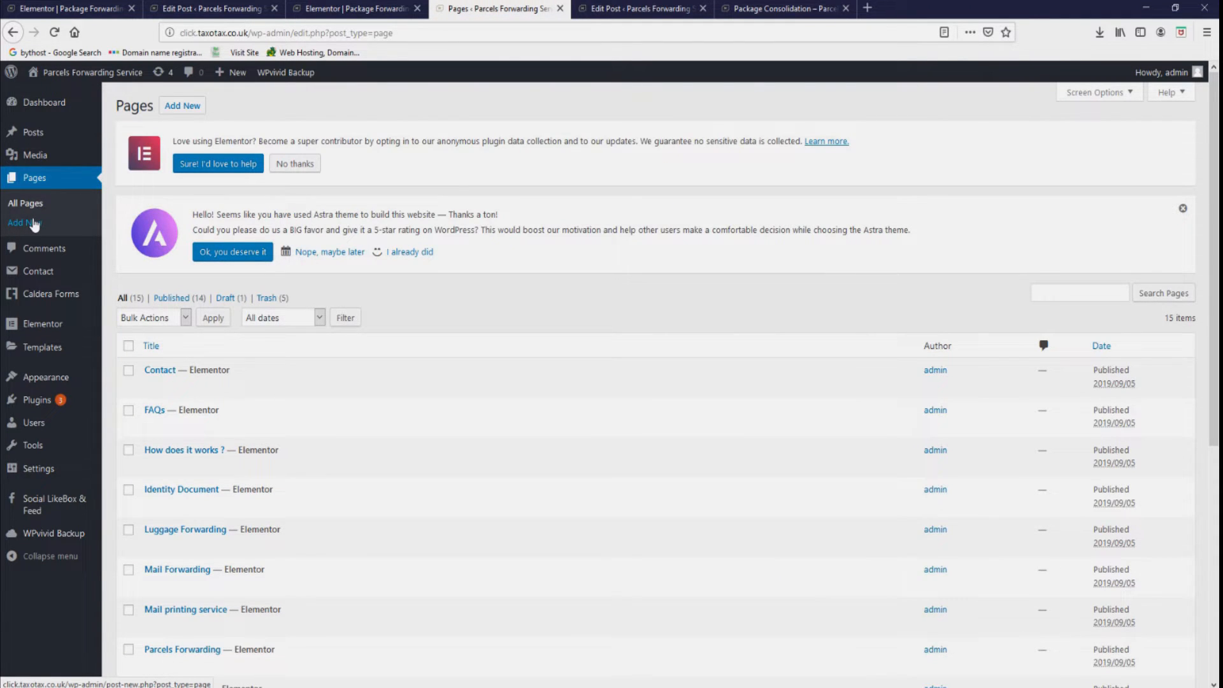
click(34, 224)
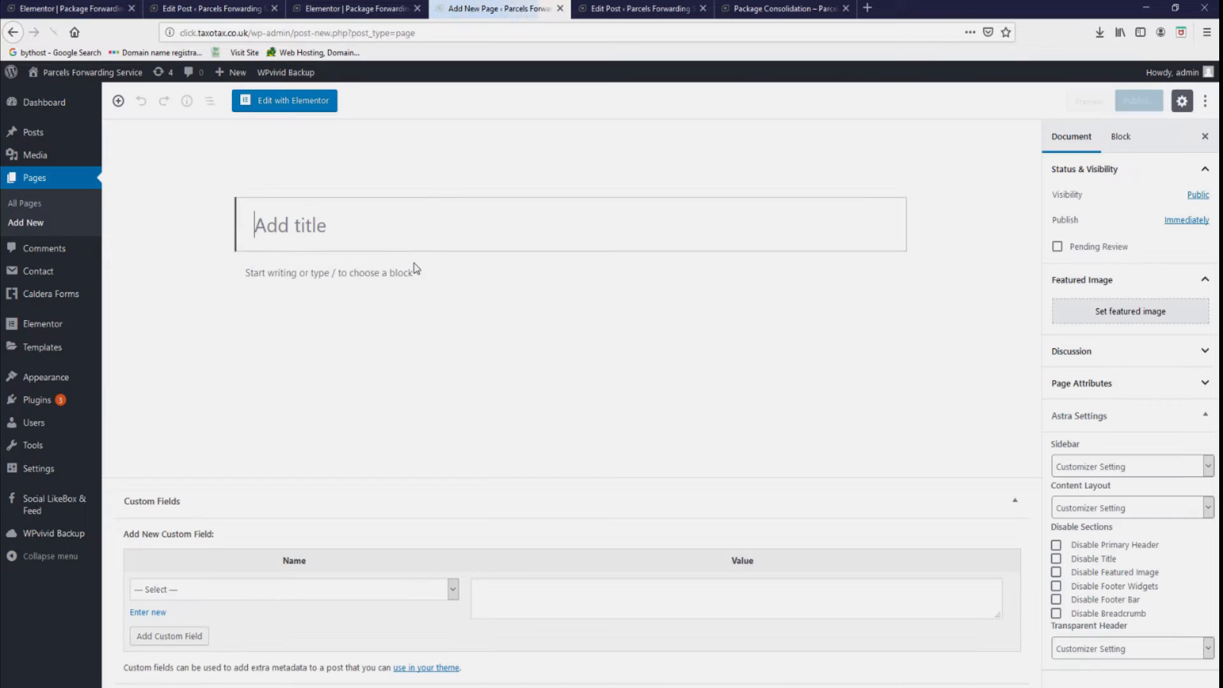
Title the new page "News" and publish it
text(Ne)
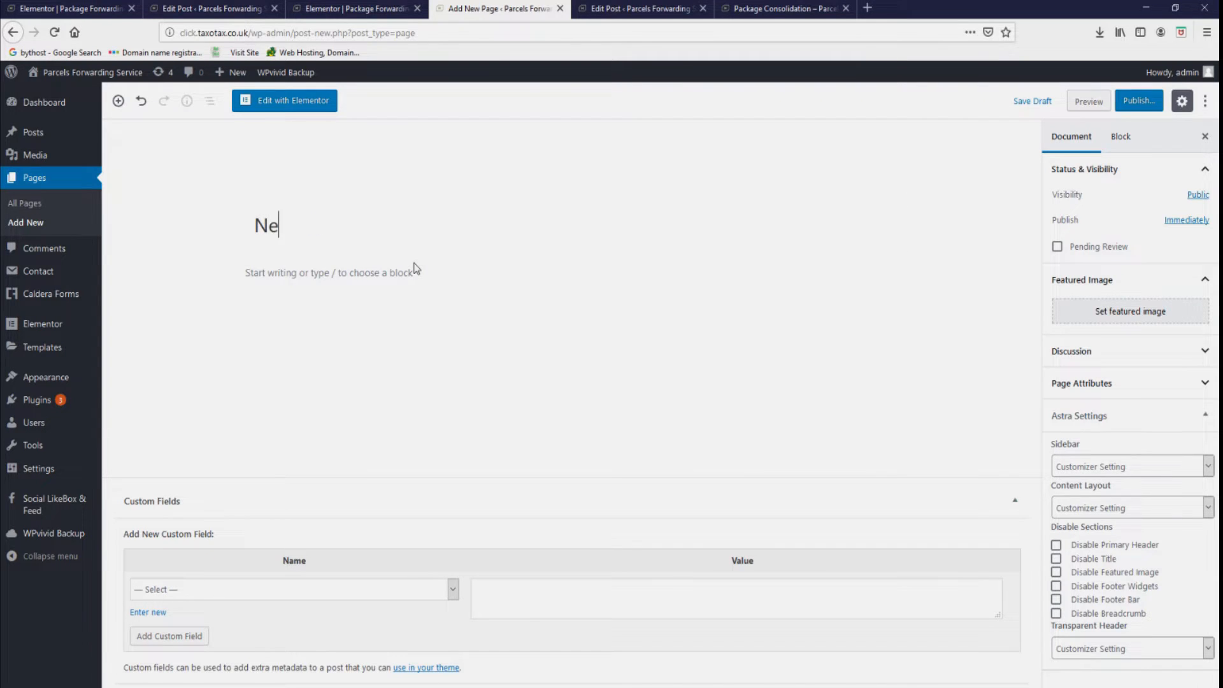
key(BackSpace)
key(BackSpace)
key(BackSpace)
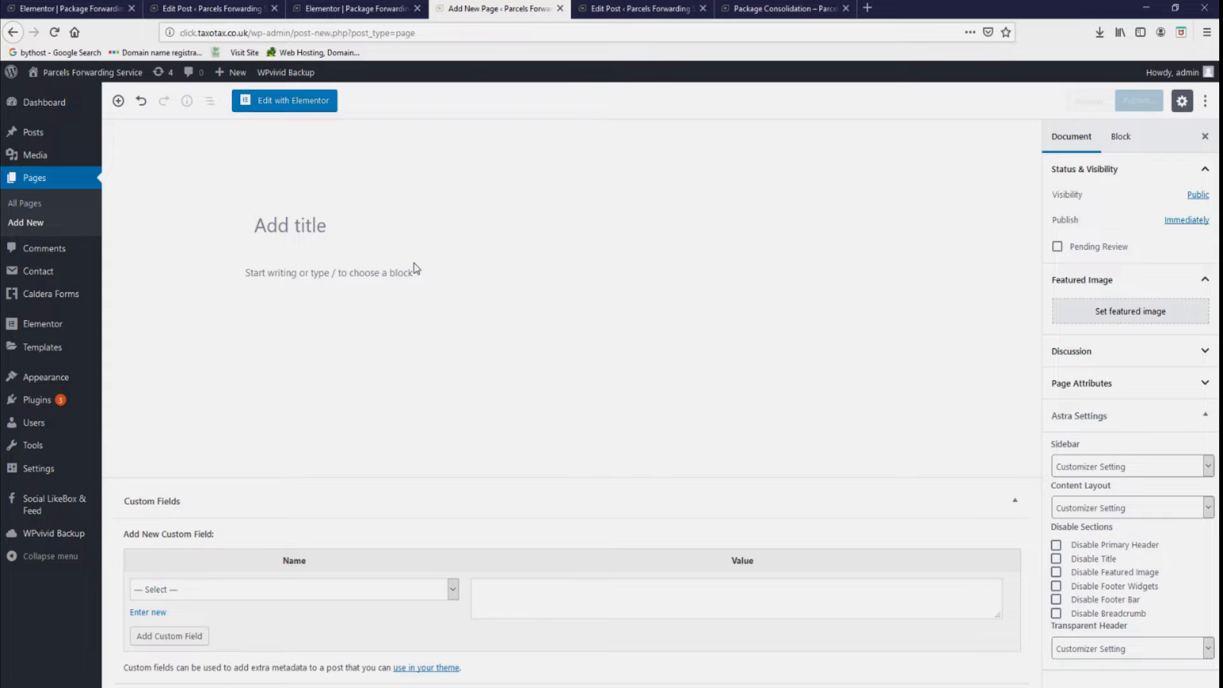
text(News)
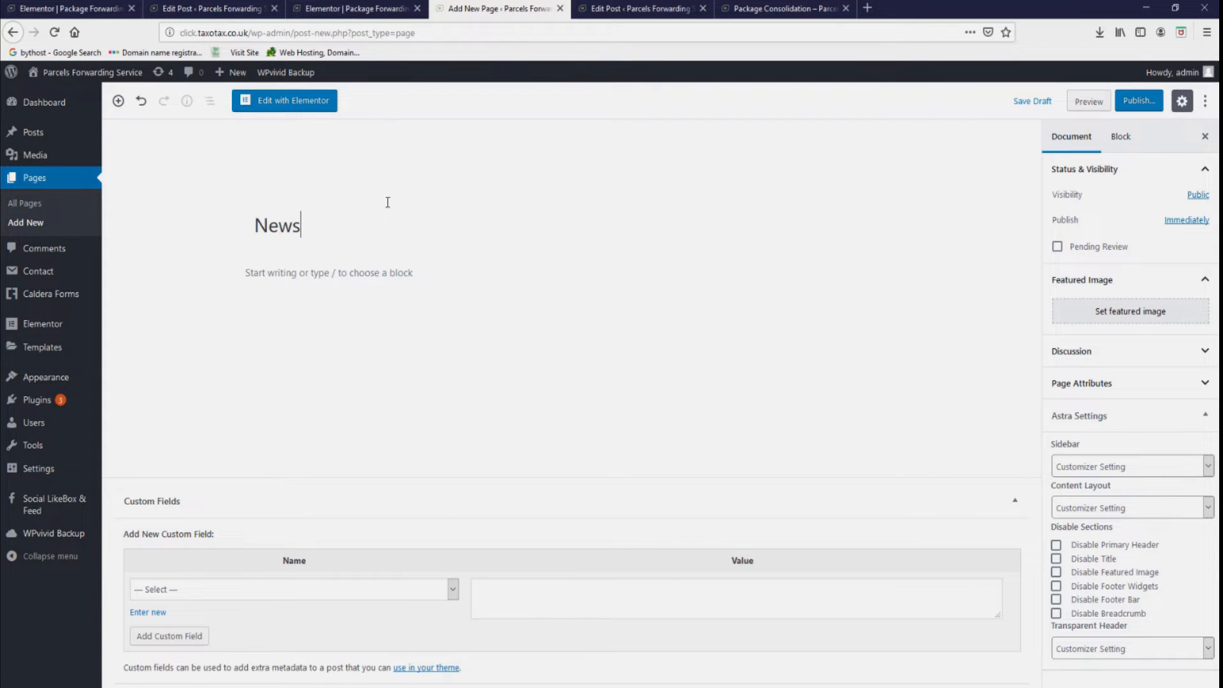
click(1138, 102)
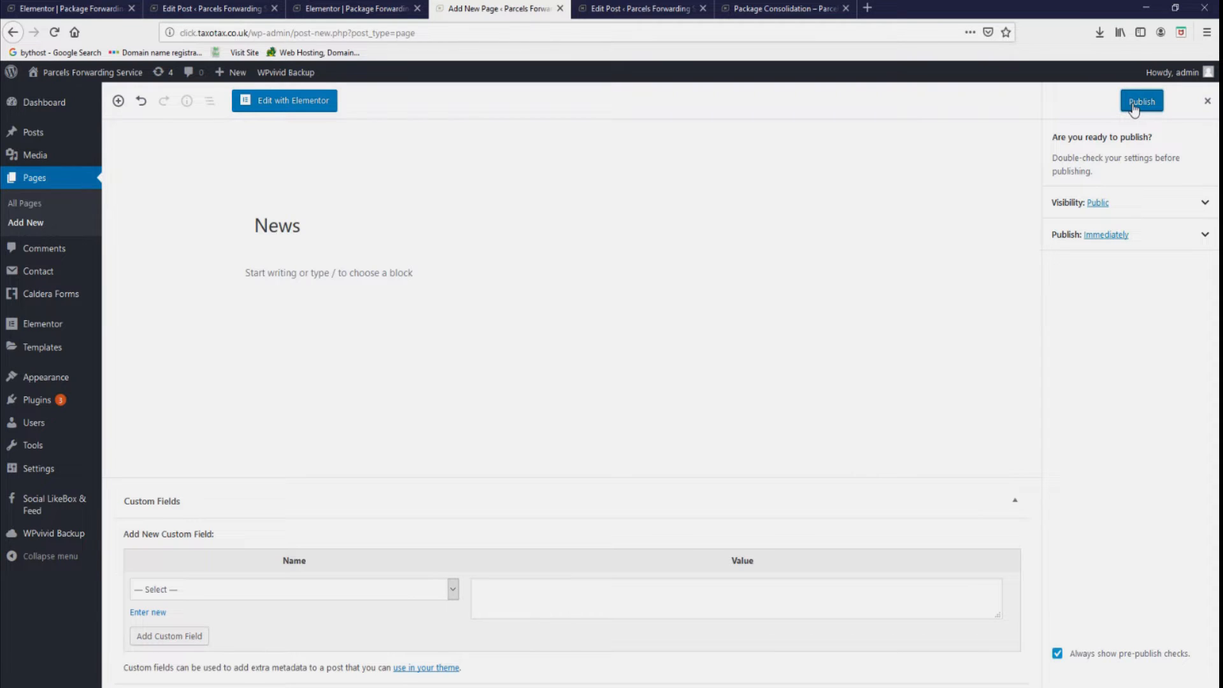
click(1134, 105)
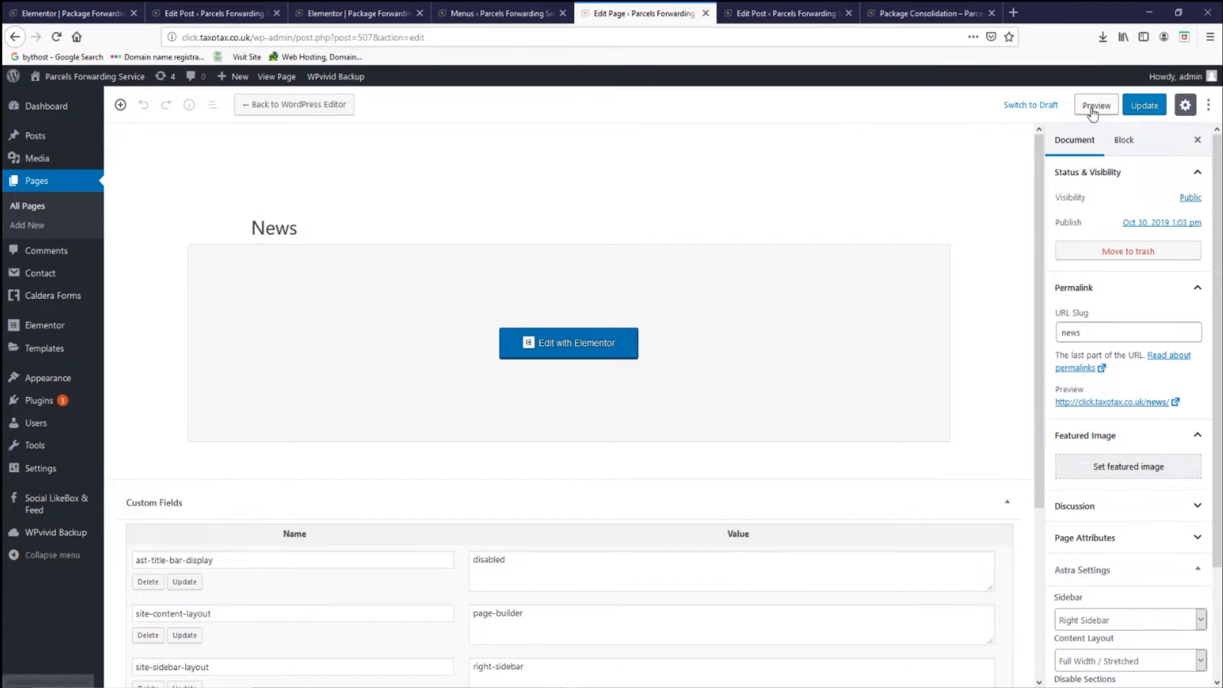
Preview the News page and open the Main Sidebar widget area in the site customizer
click(1091, 105)
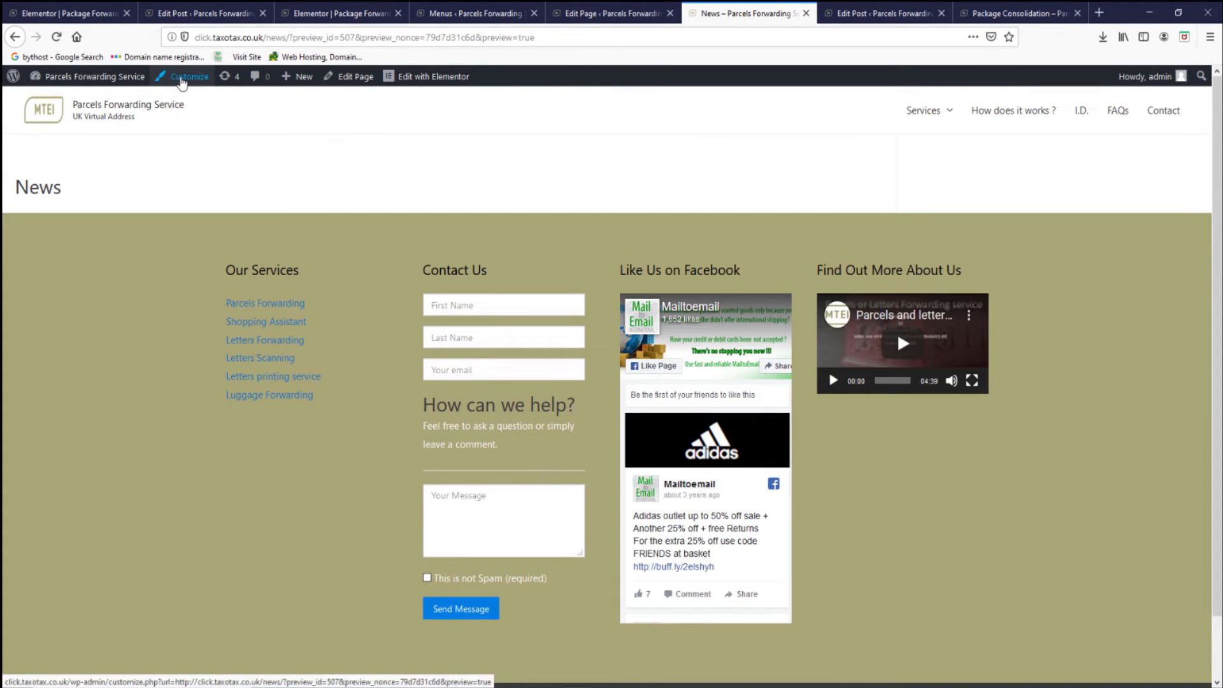
click(181, 81)
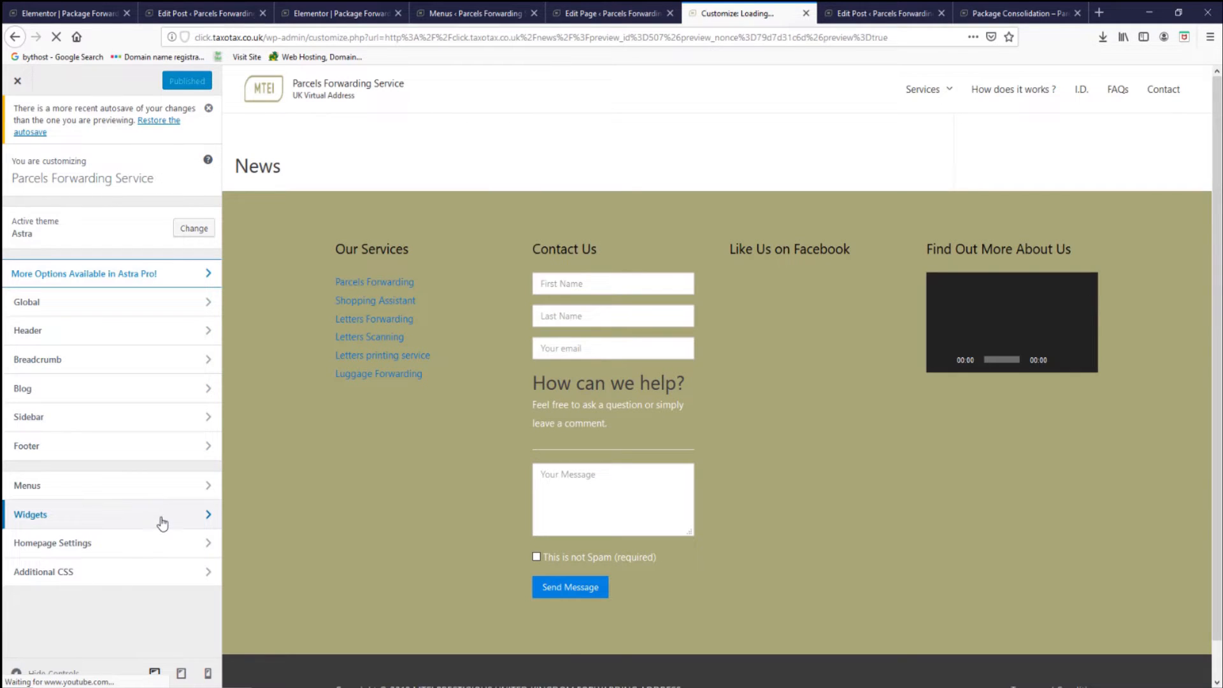
click(162, 523)
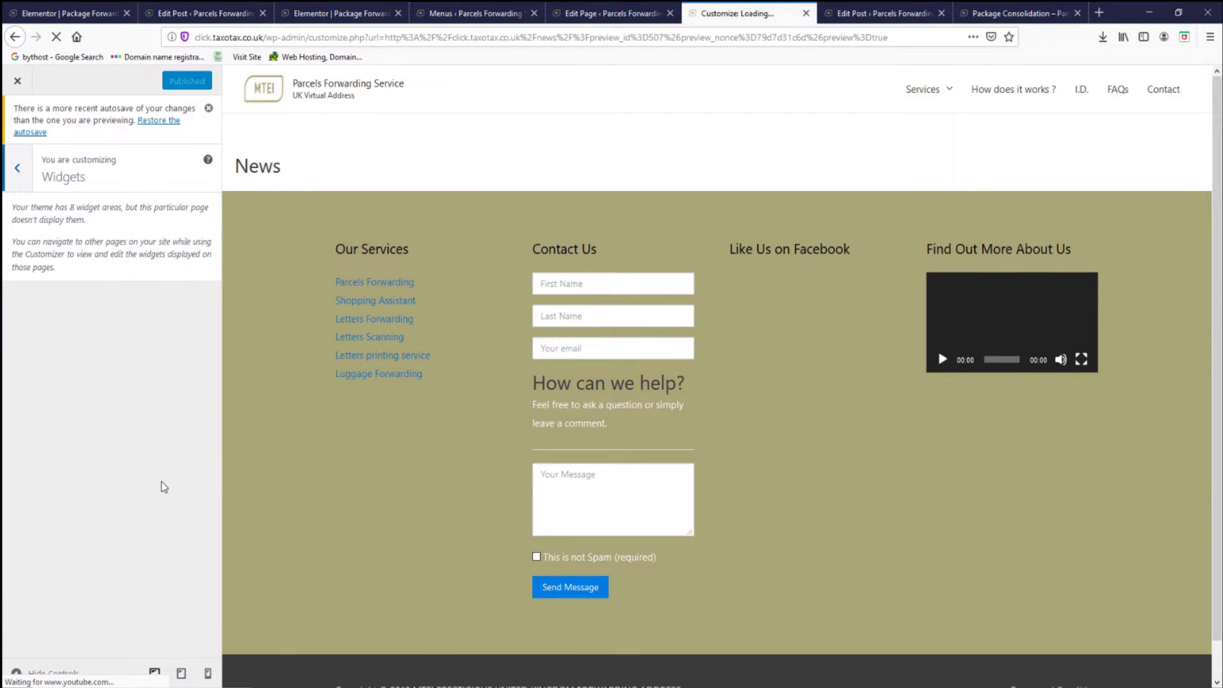
click(18, 167)
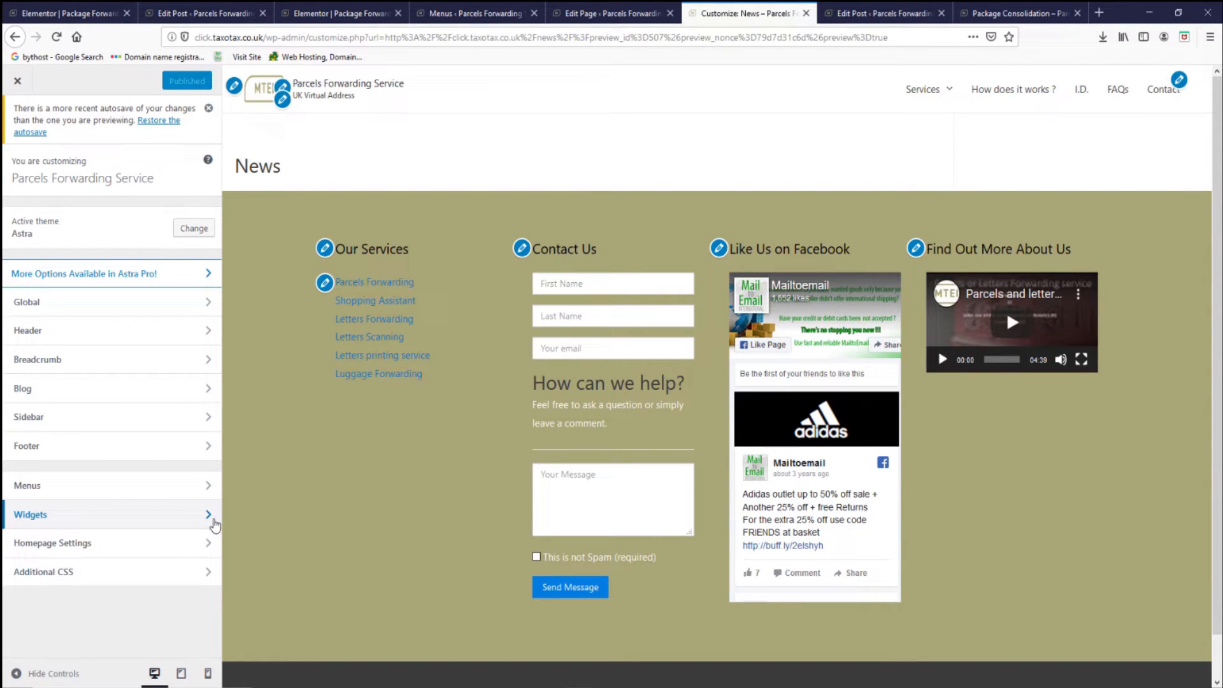
click(211, 518)
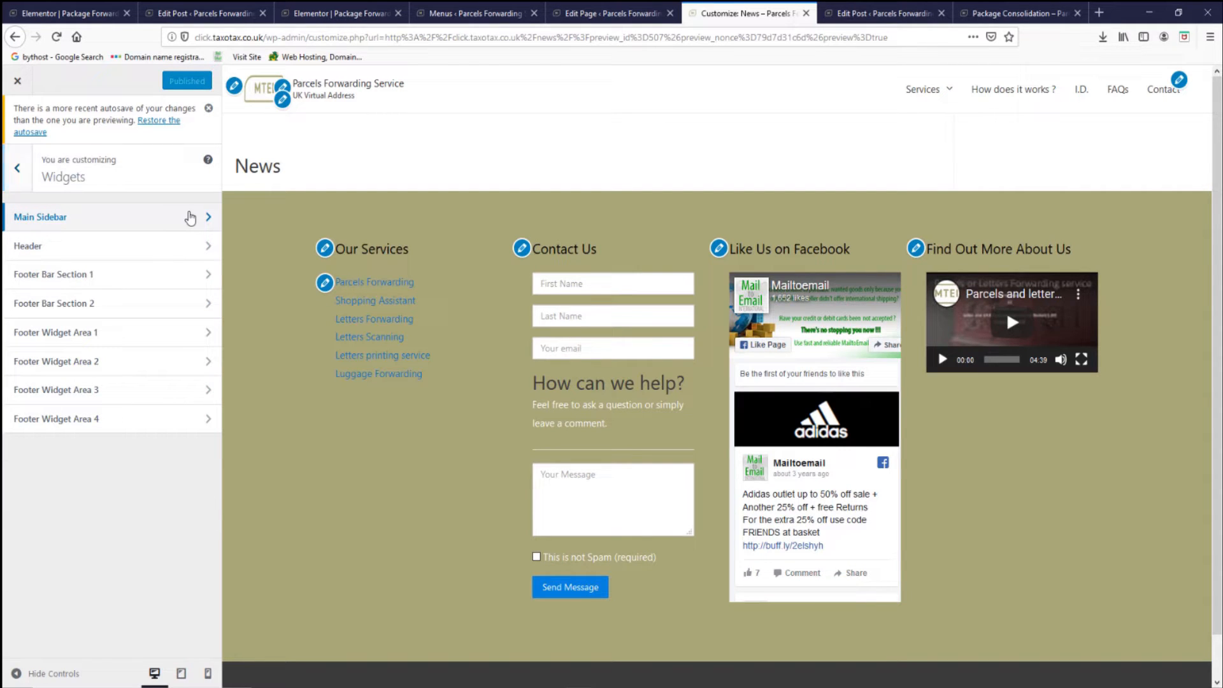
click(190, 218)
Add a Recent Posts widget titled "News" to the Main Sidebar and publish the change
click(187, 223)
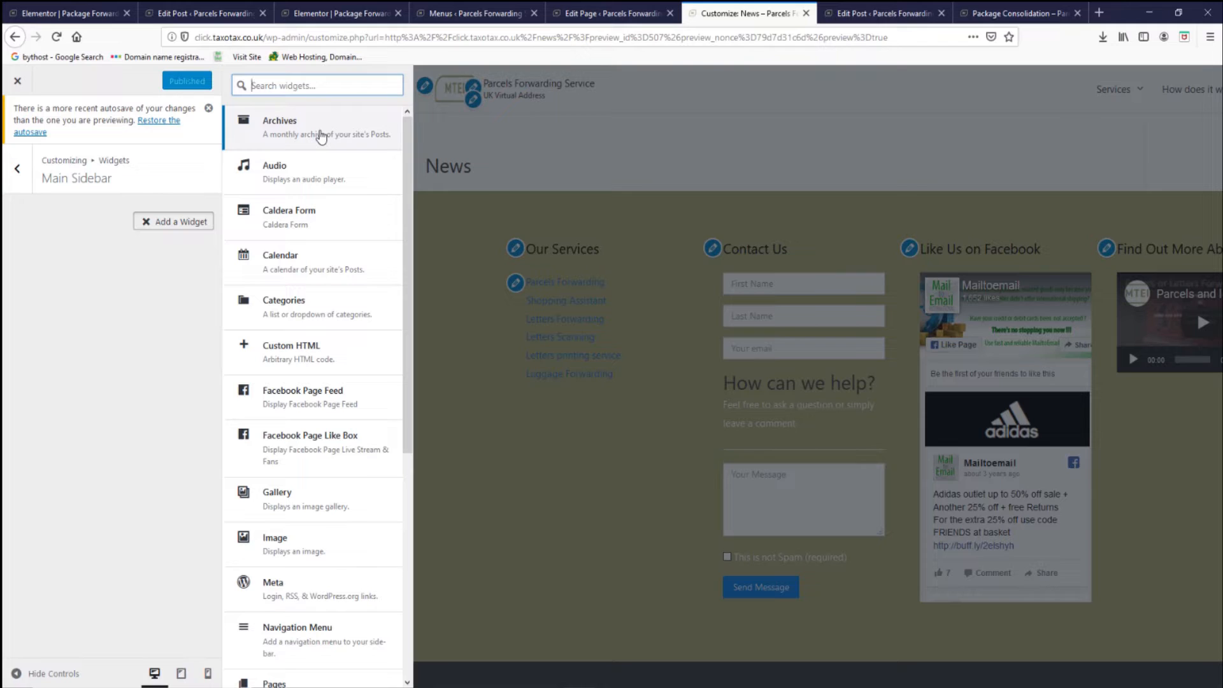
scroll(337, 184, down, 2)
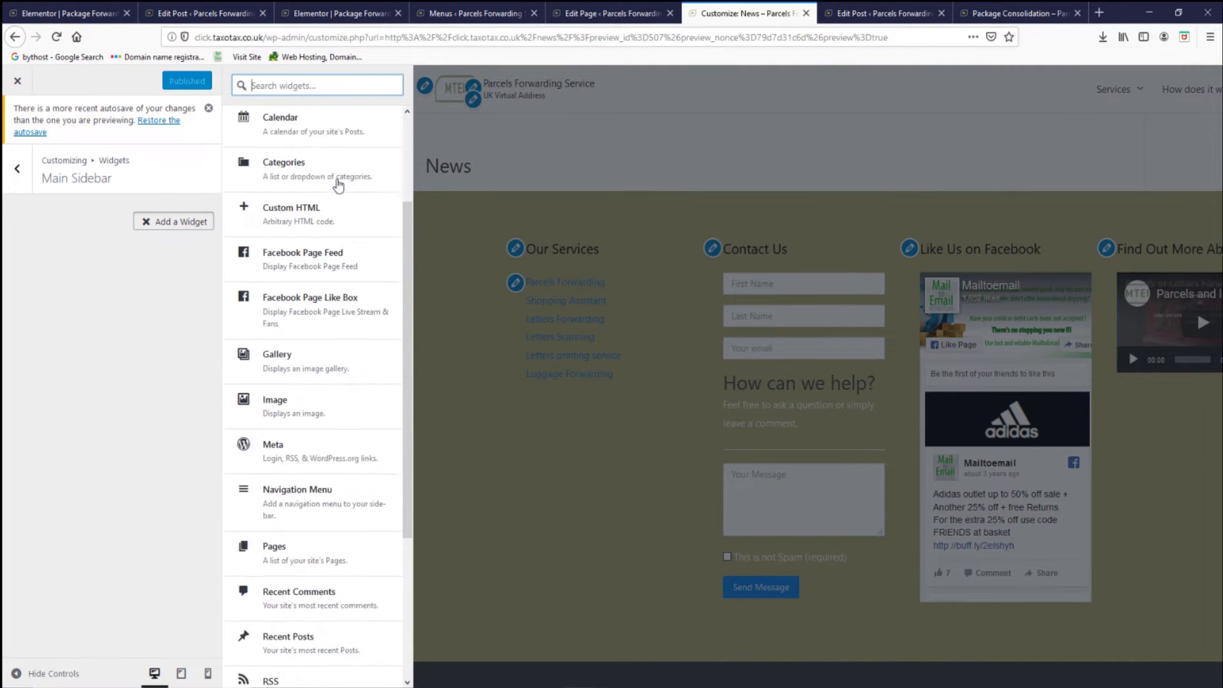
scroll(338, 185, down, 1)
scroll(339, 344, down, 2)
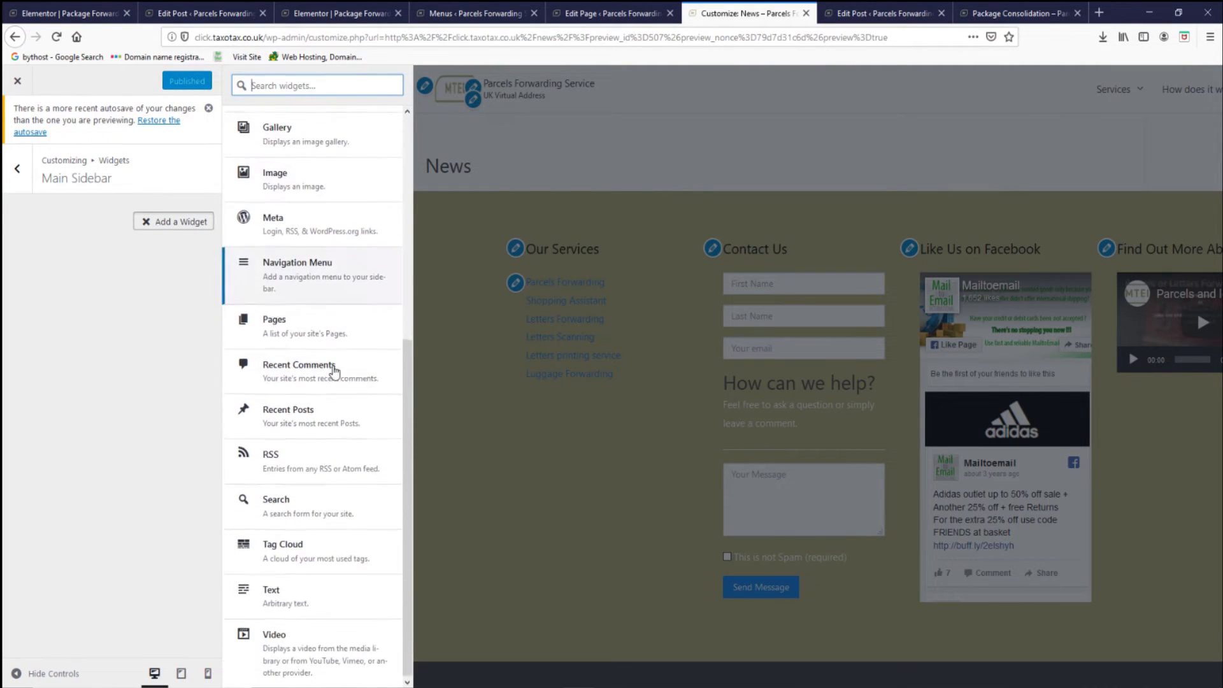
click(342, 418)
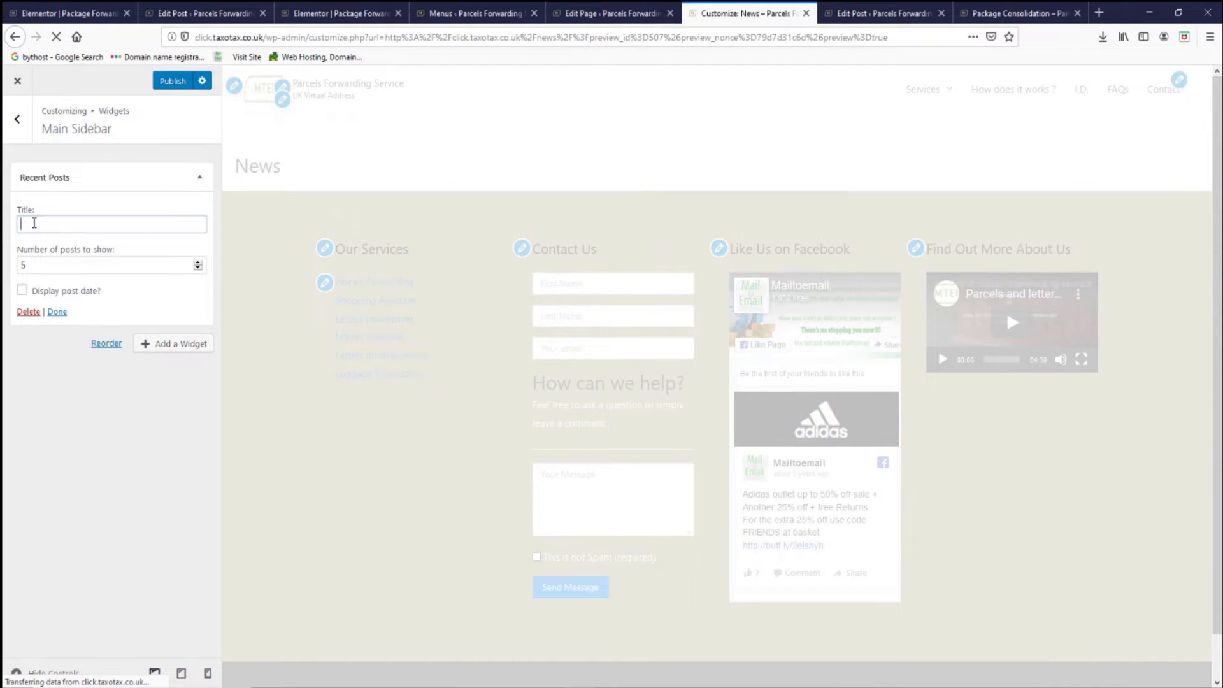
text(N)
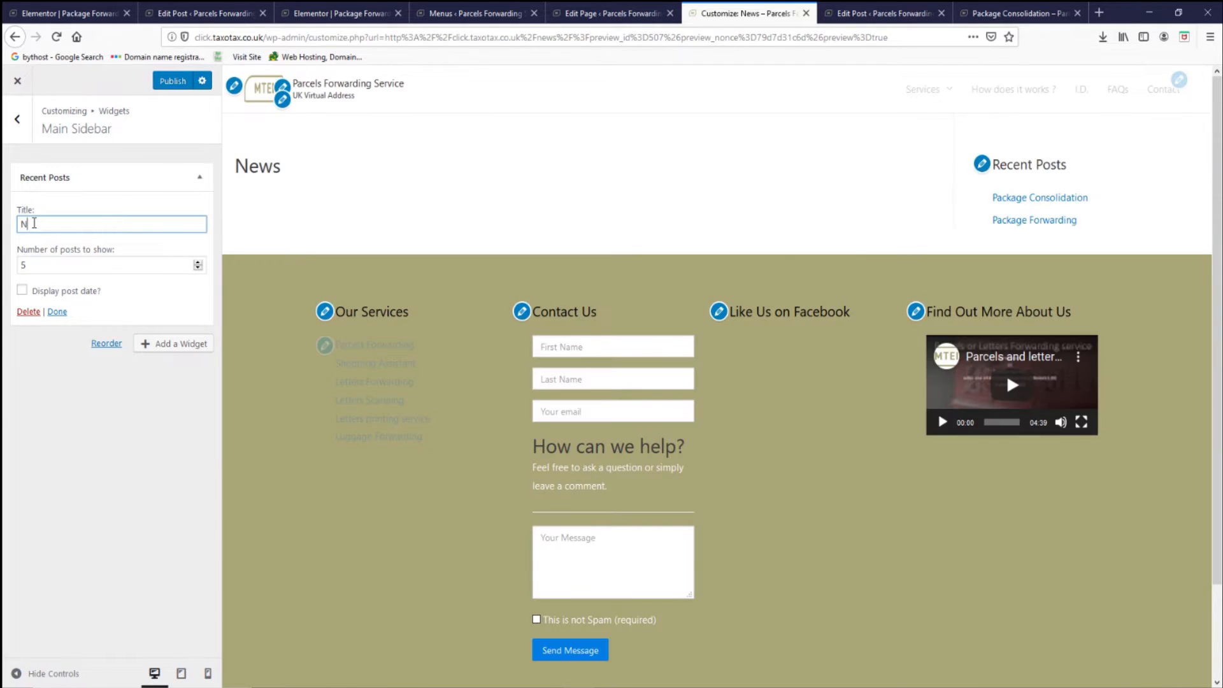
text(ews)
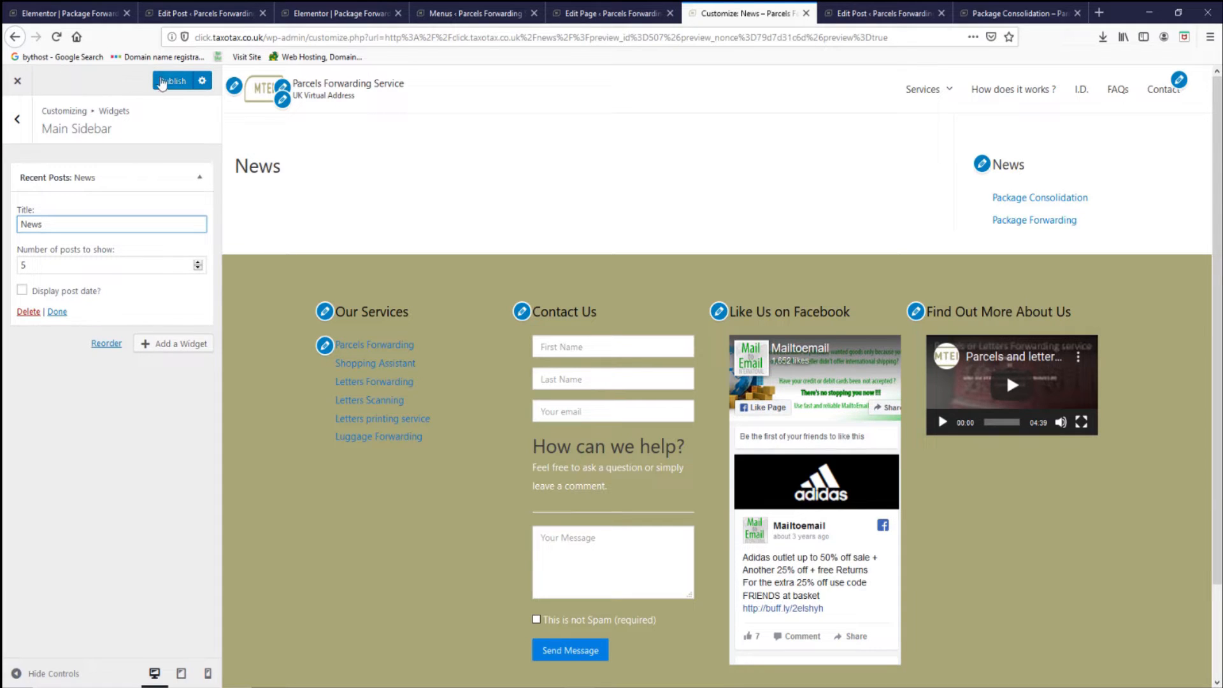
click(163, 83)
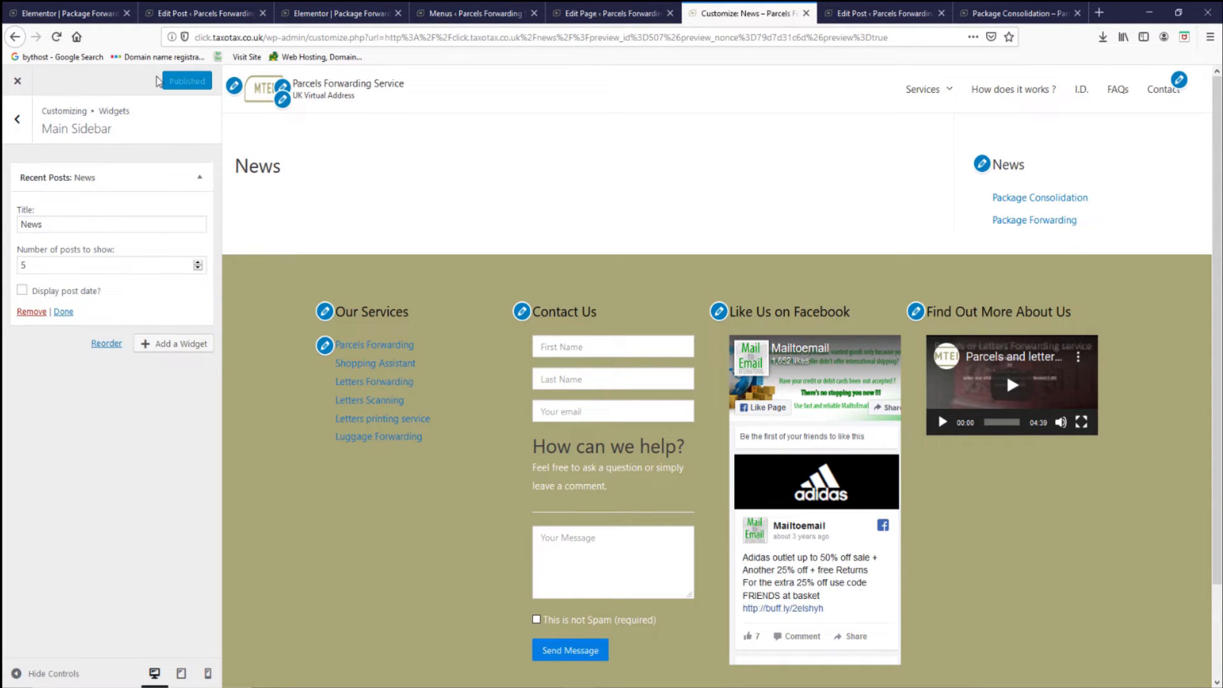
Close the customizer and open the Package Consolidation and Package Forwarding posts from the News sidebar to check them
click(17, 119)
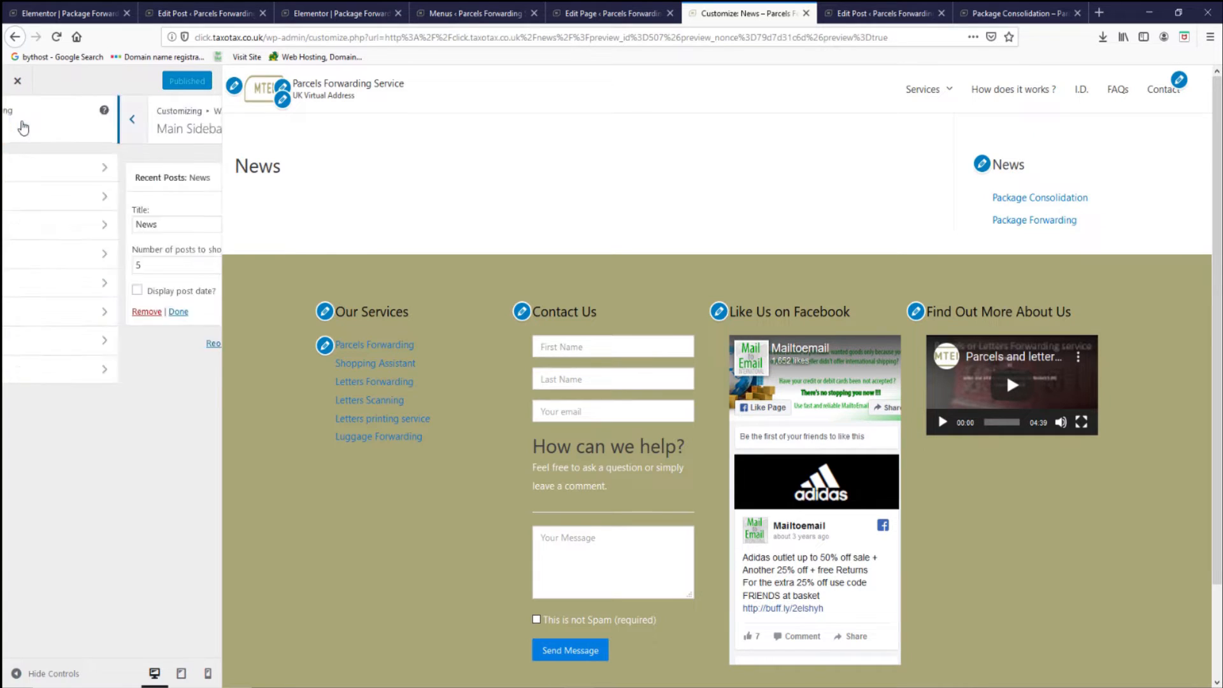
click(18, 83)
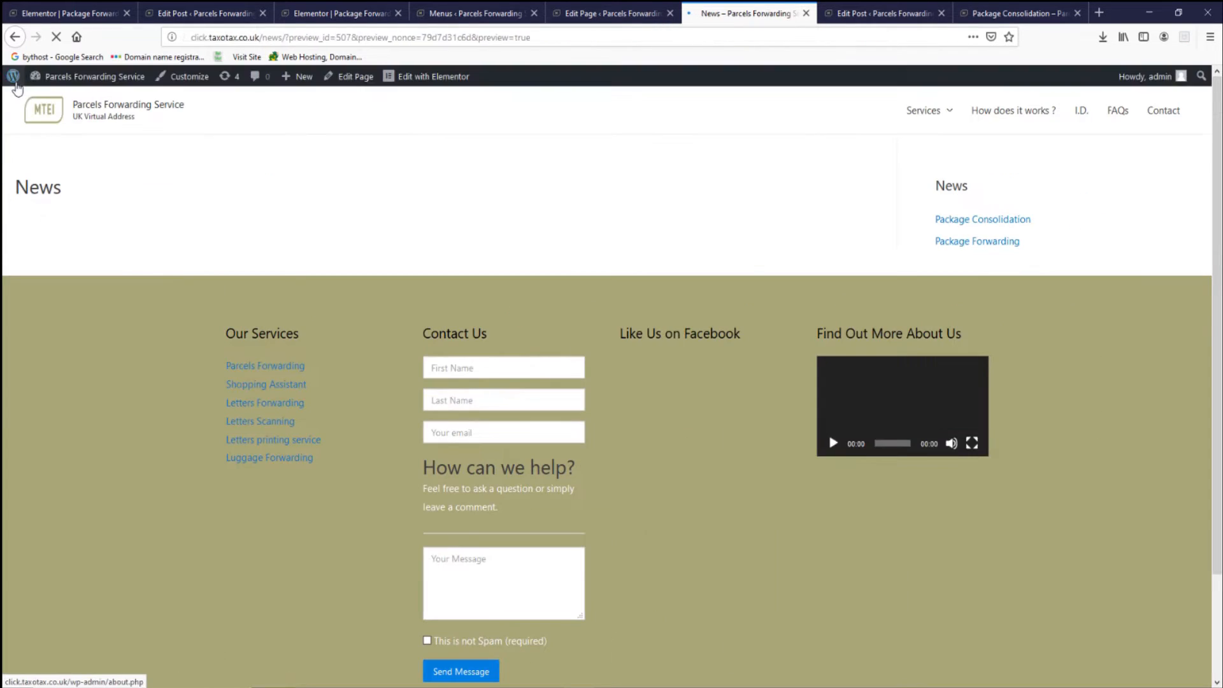
click(962, 219)
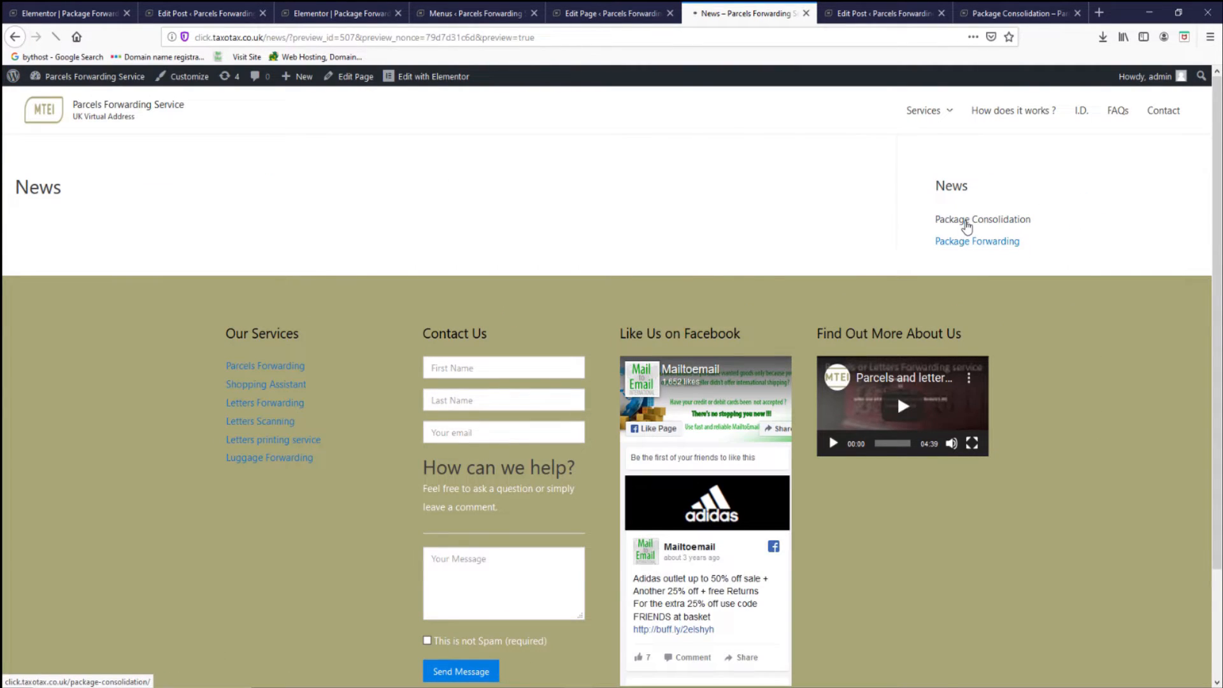
scroll(540, 288, down, 5)
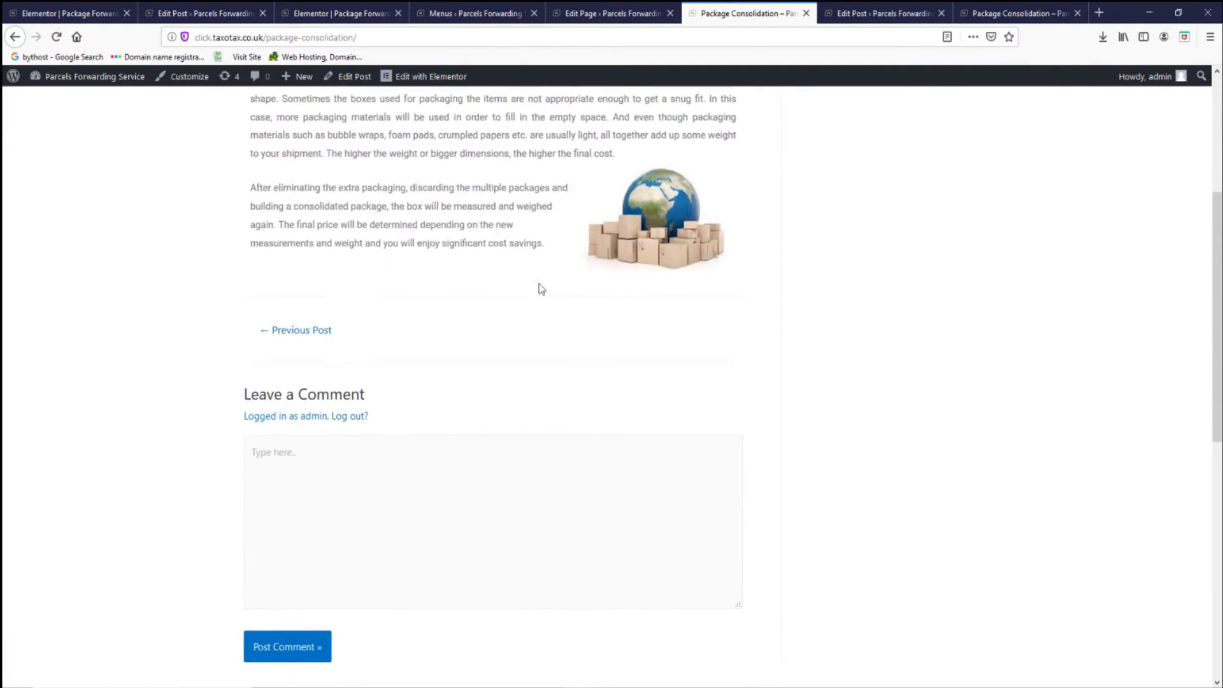
scroll(541, 288, up, 5)
click(862, 243)
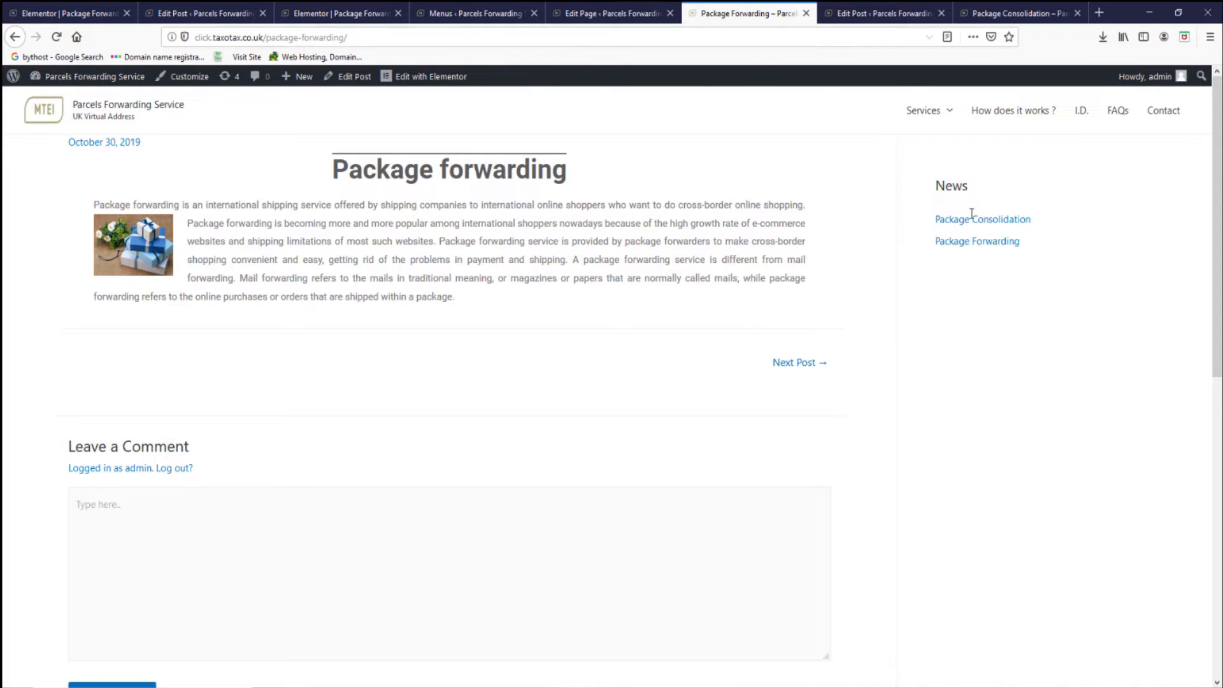
Return to the WordPress dashboard and search the new plugins for "Recent Posts Widget With Thumbnails"
mouse_move(82, 80)
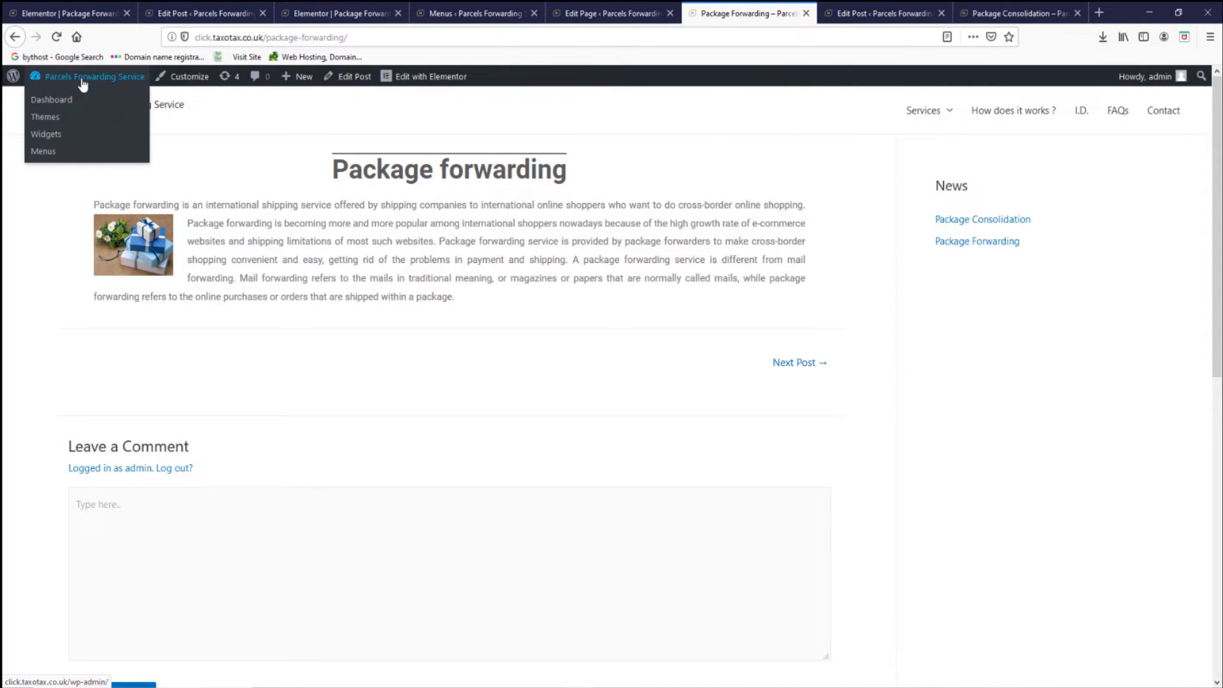
click(68, 103)
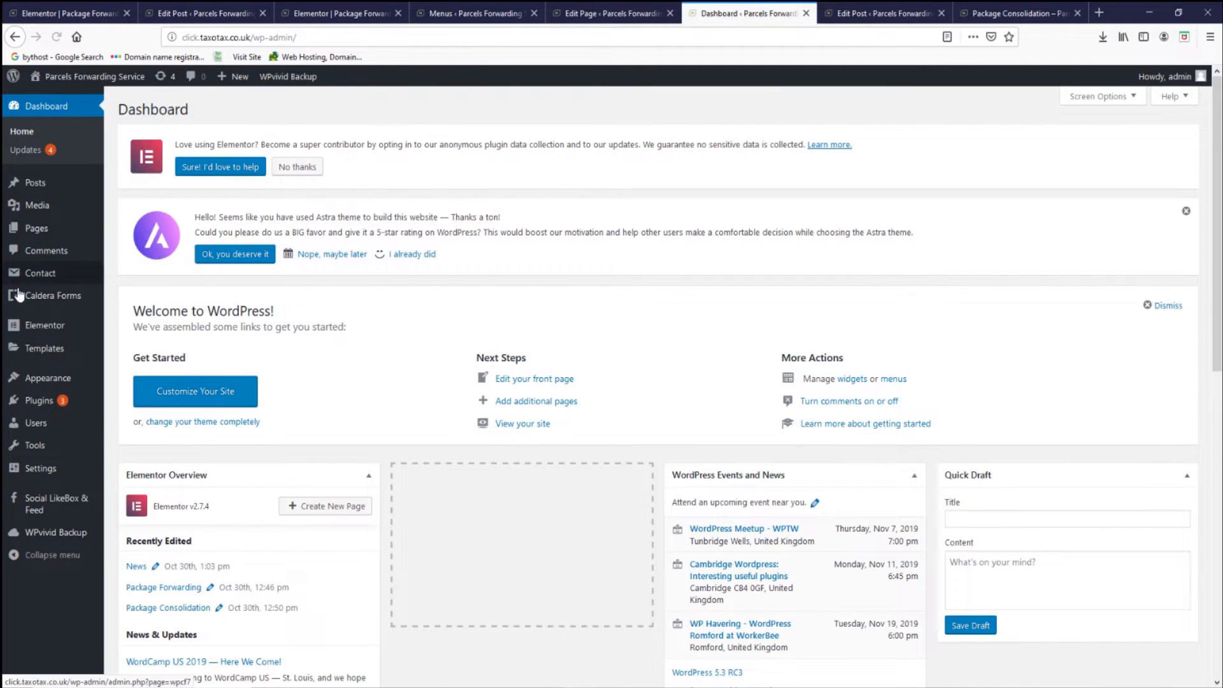
click(37, 401)
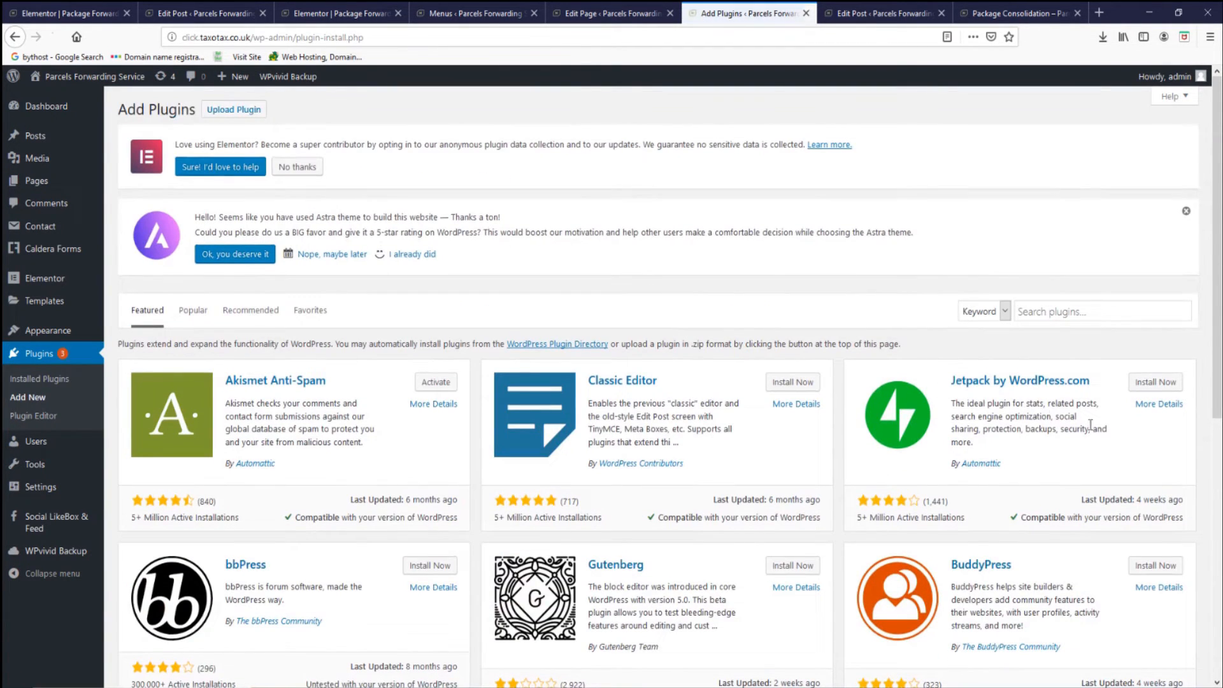
click(1068, 314)
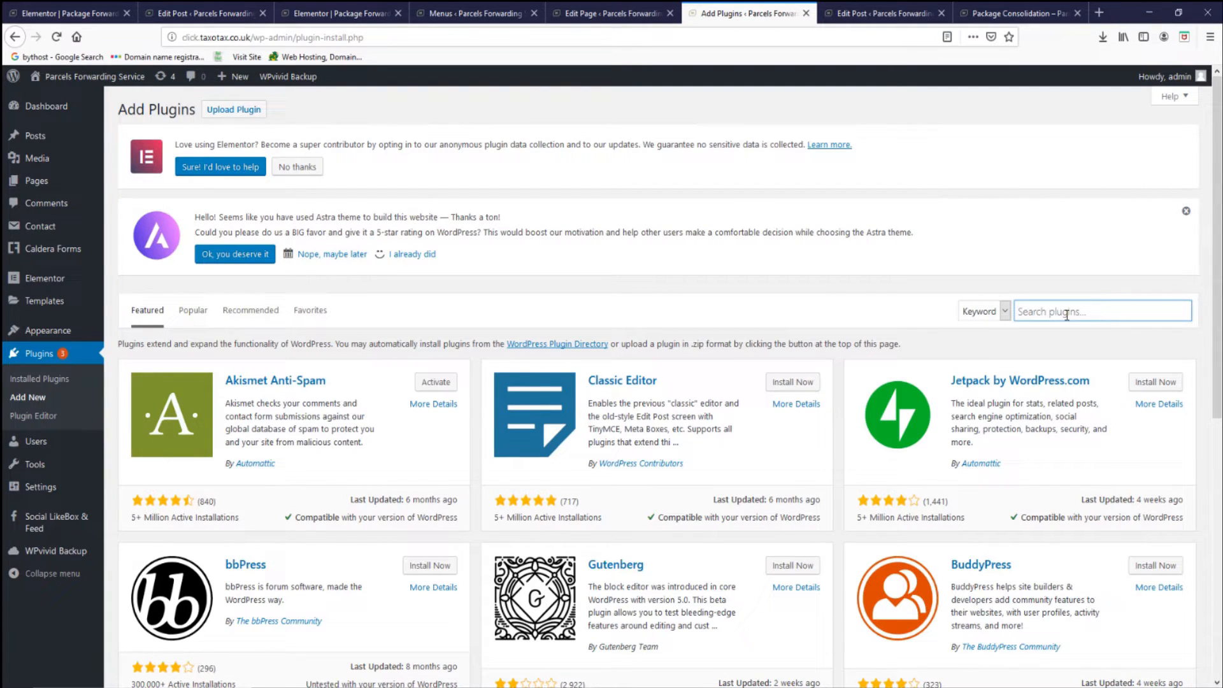
text(r)
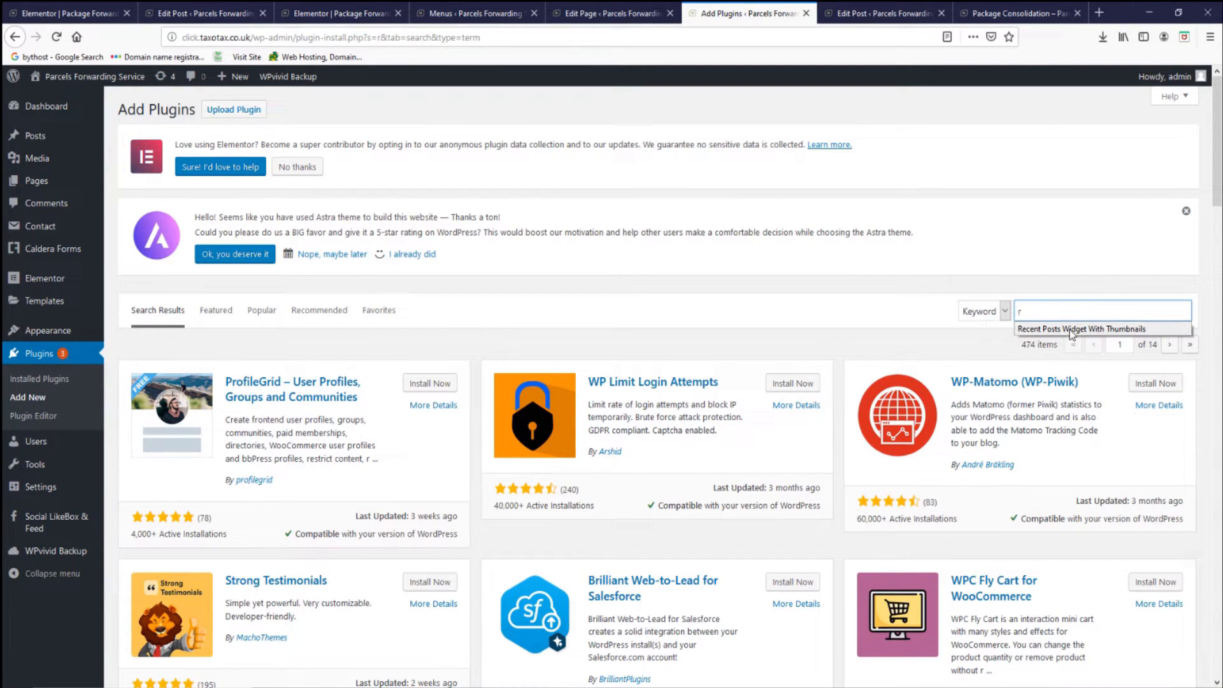
click(1069, 330)
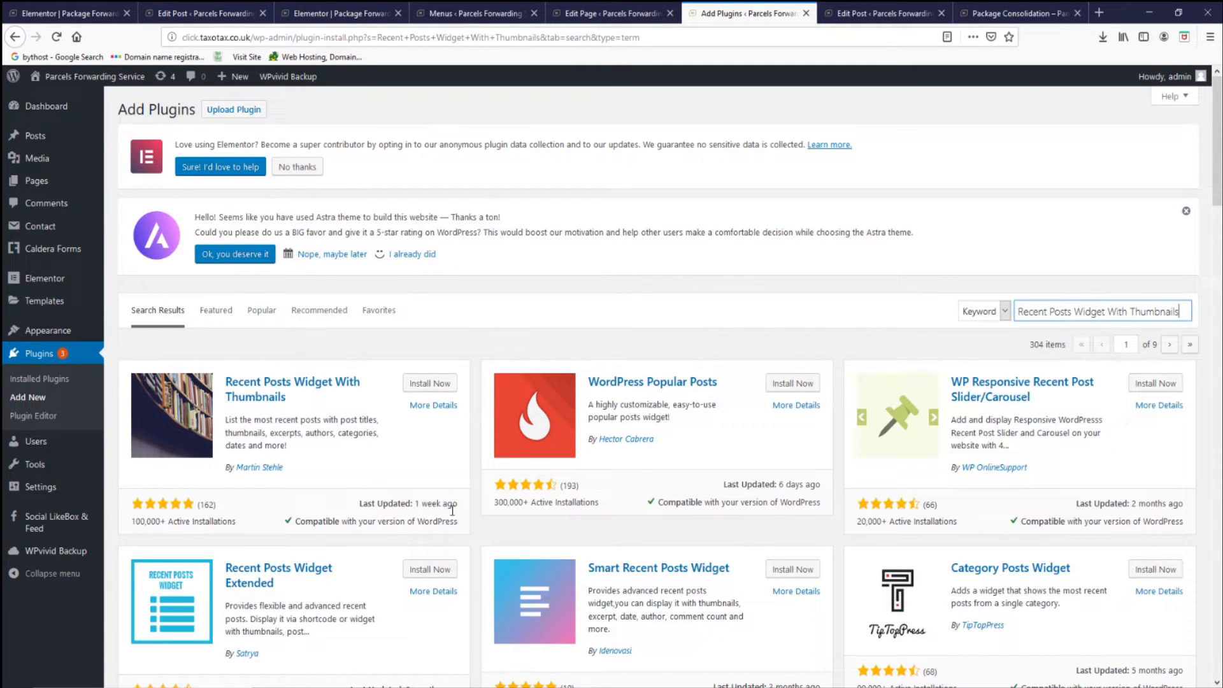
Install and activate the Recent Posts Widget With Thumbnails plugin, and check for it among the installed plugins
click(435, 390)
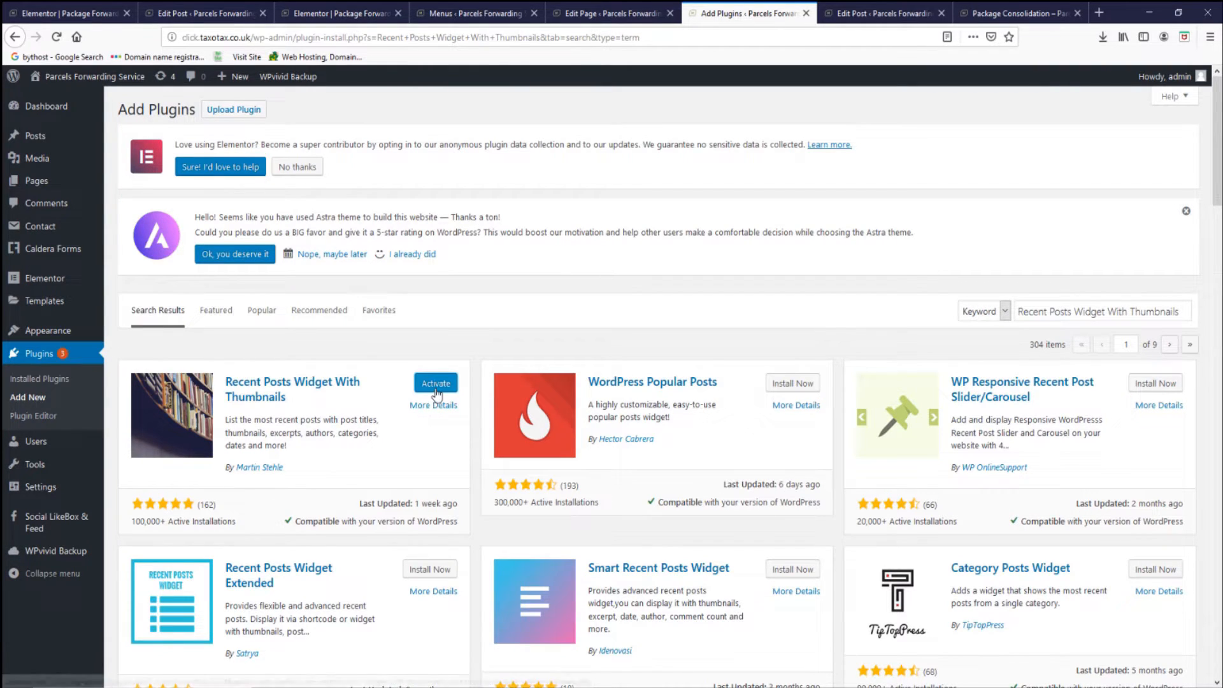
click(437, 390)
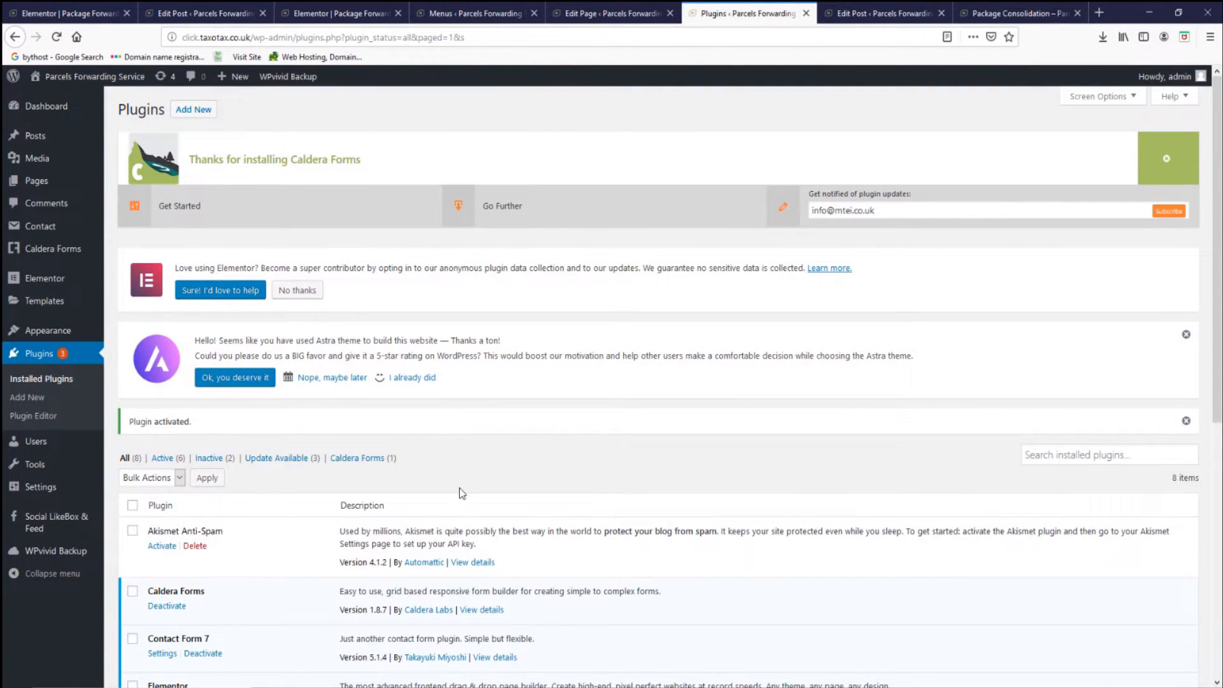
scroll(460, 490, down, 6)
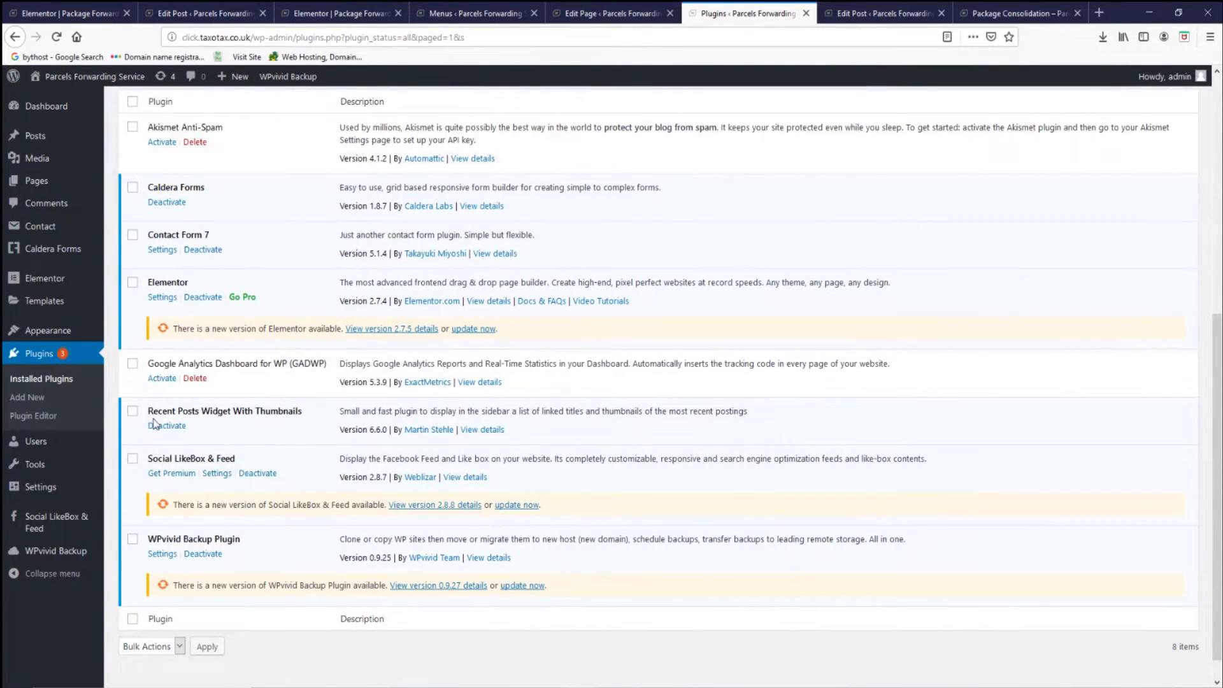
scroll(153, 424, up, 6)
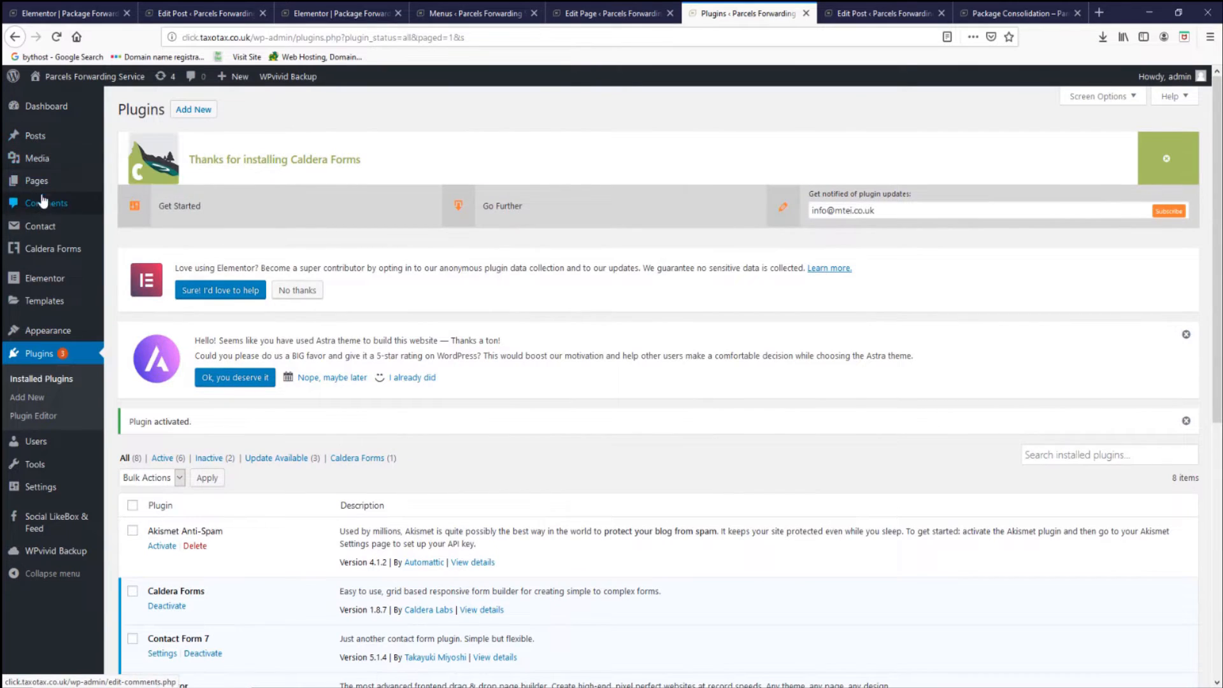
Open the News page for editing from the Pages list and preview it
click(36, 183)
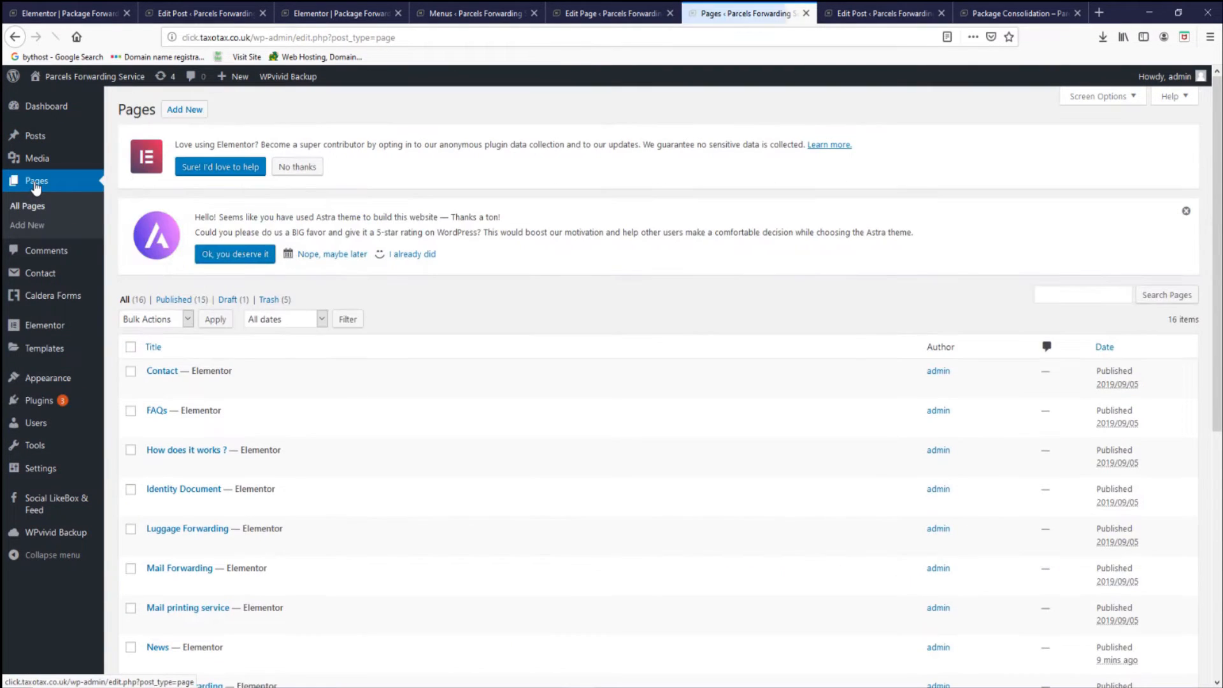
scroll(212, 552, down, 4)
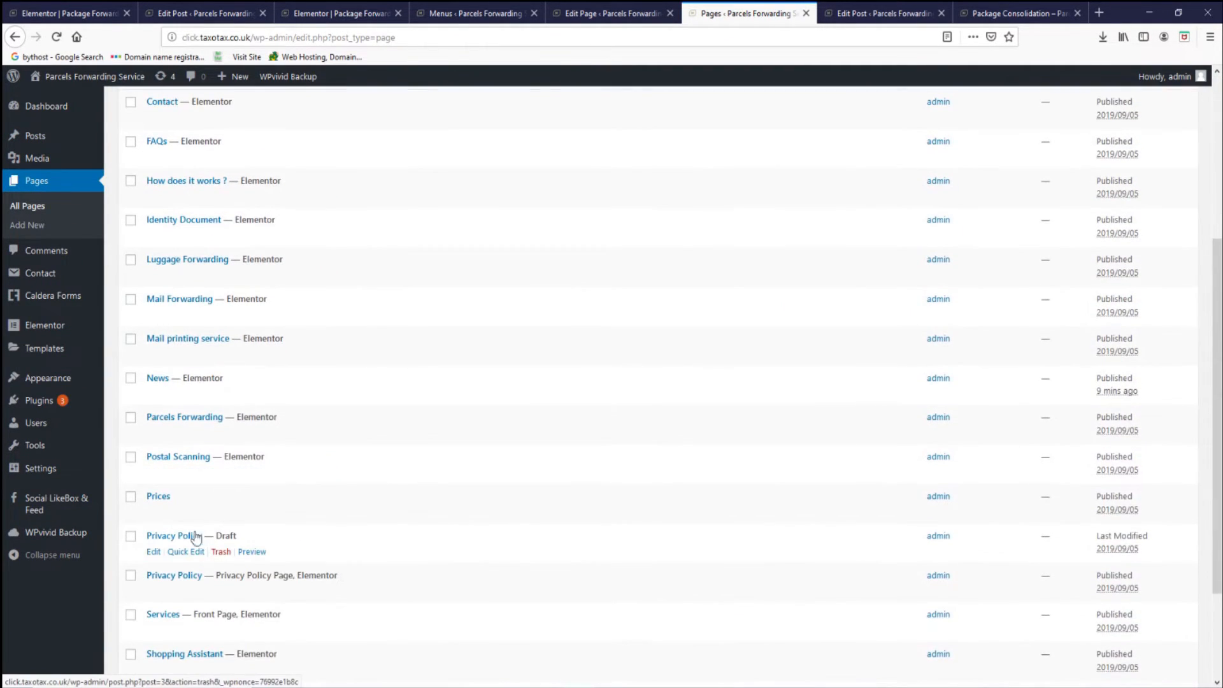
click(159, 378)
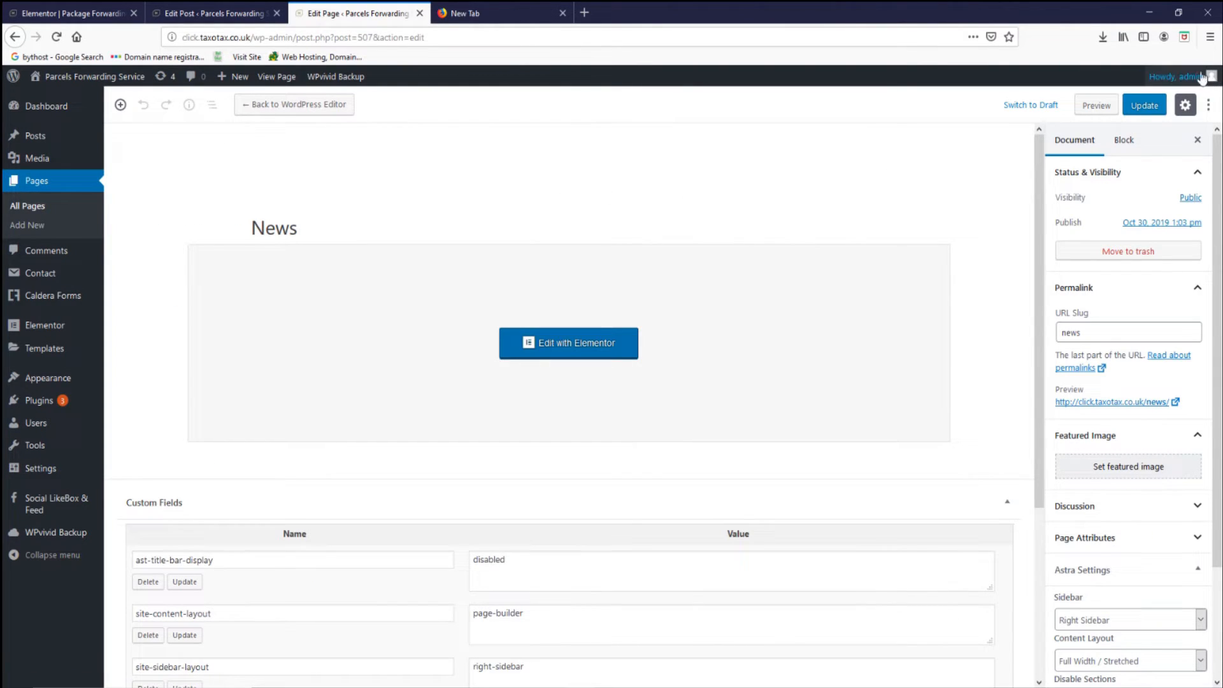
click(1095, 106)
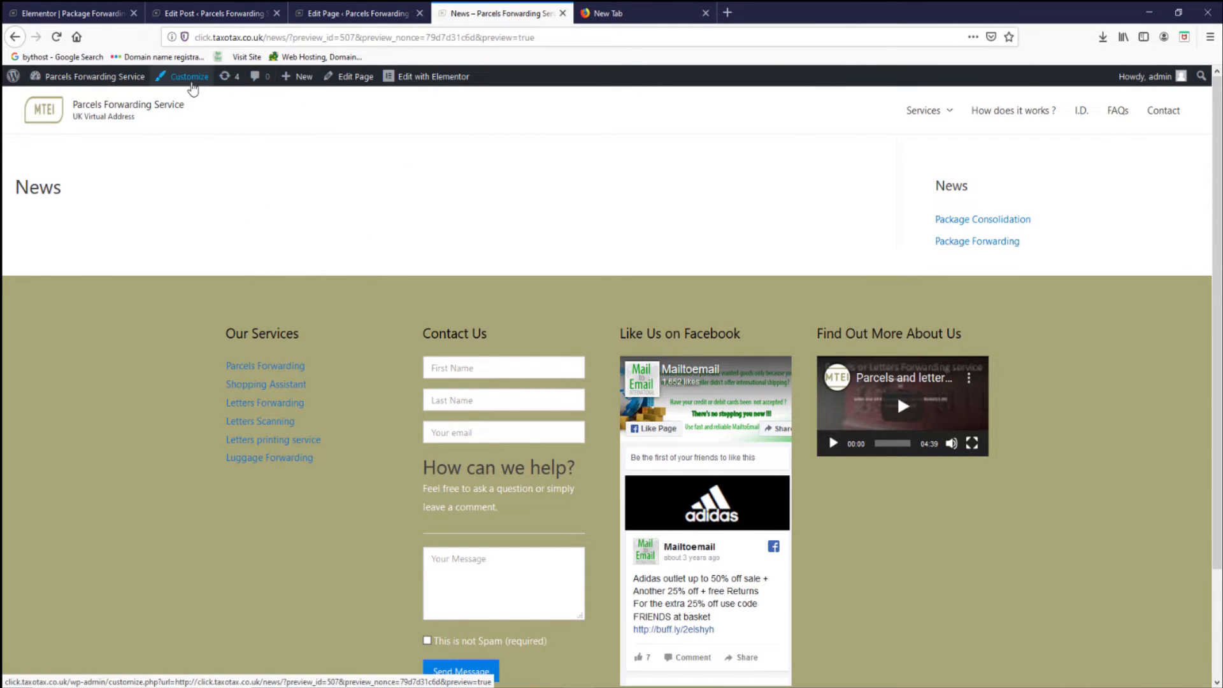
Customize the site from the News preview and add a Recent Posts With Thumbnails widget to the Main Sidebar
click(192, 77)
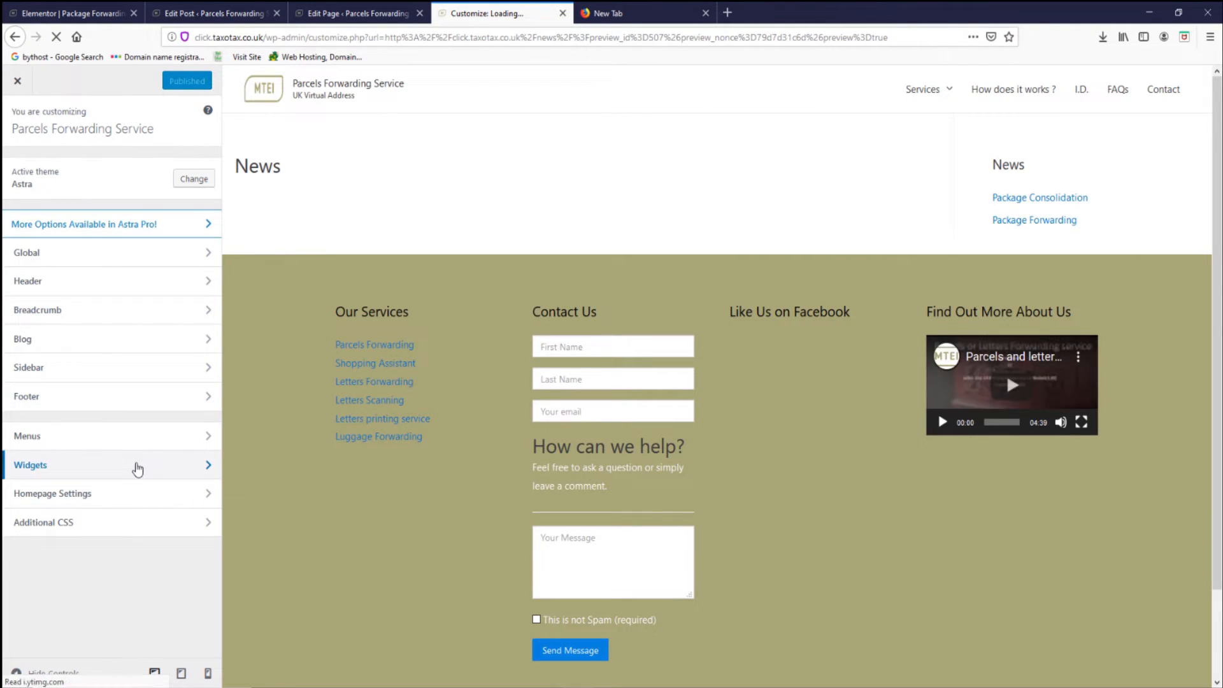
click(137, 468)
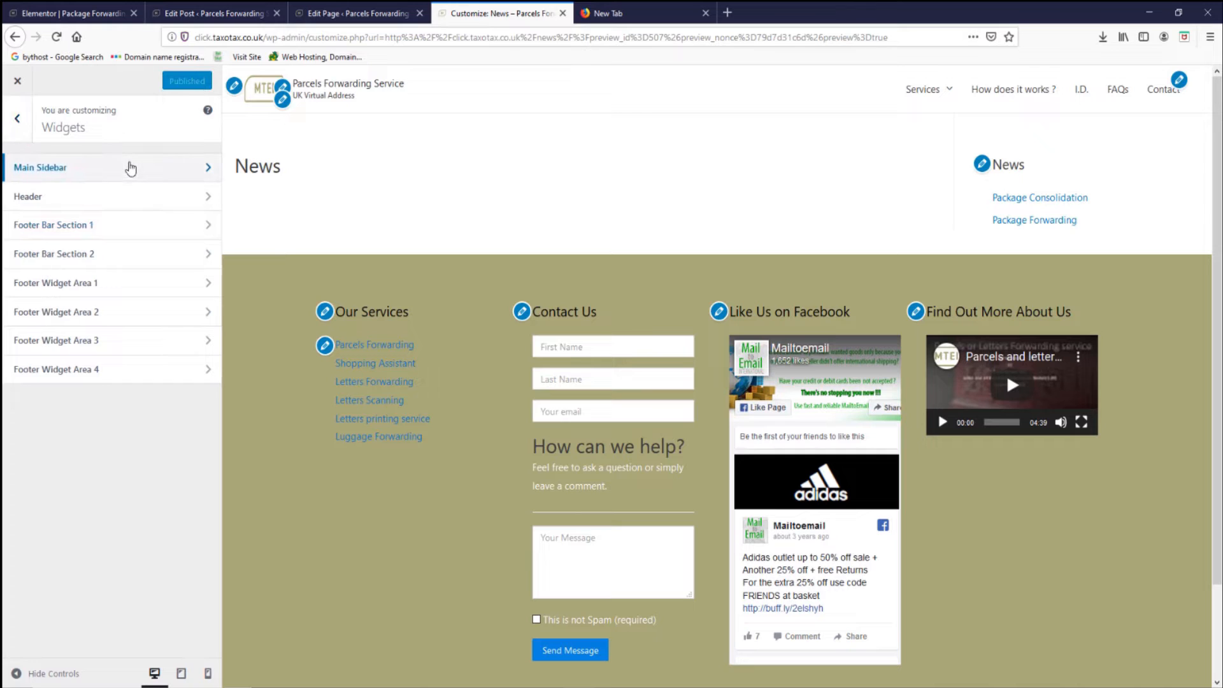
click(131, 168)
click(172, 209)
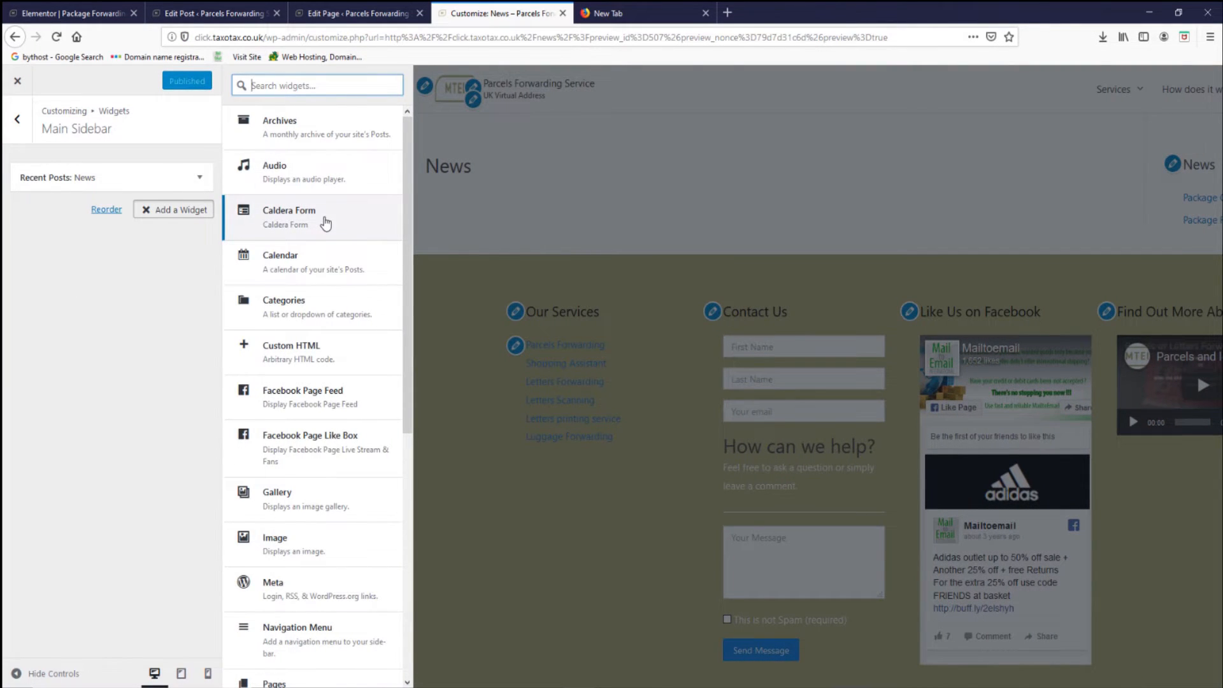
scroll(325, 222, down, 10)
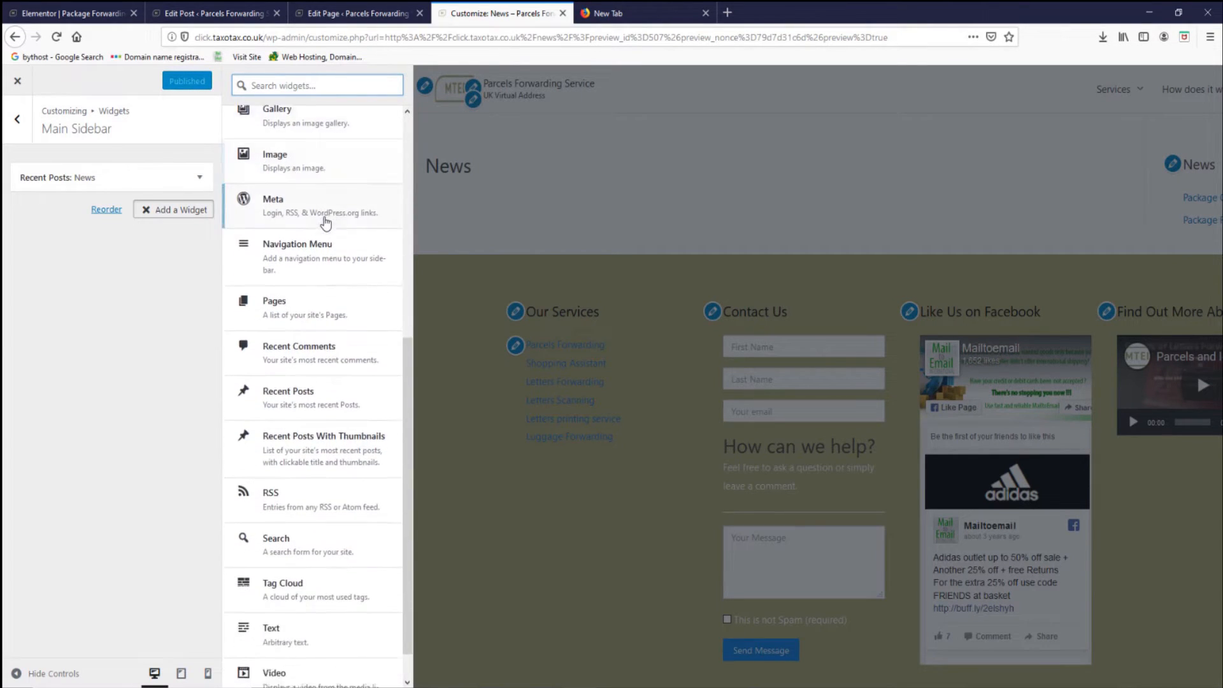
click(322, 427)
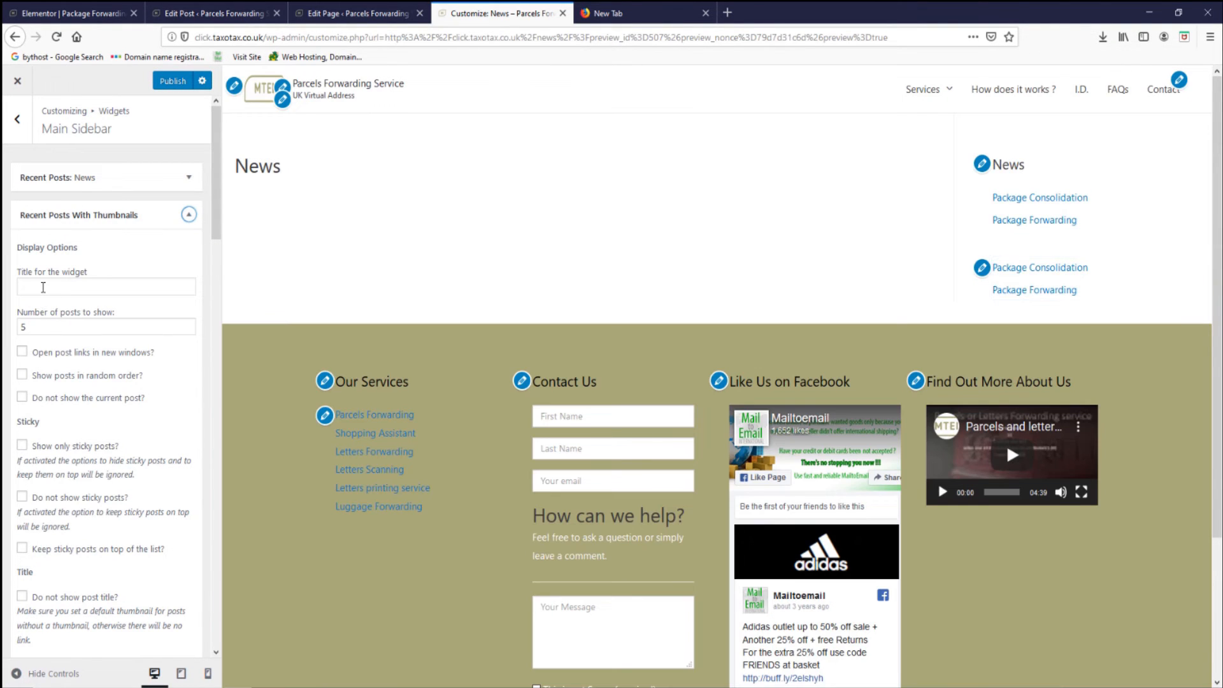
Title the thumbnail posts widget "Recent with pictures", publish the change and close the customizer
click(44, 288)
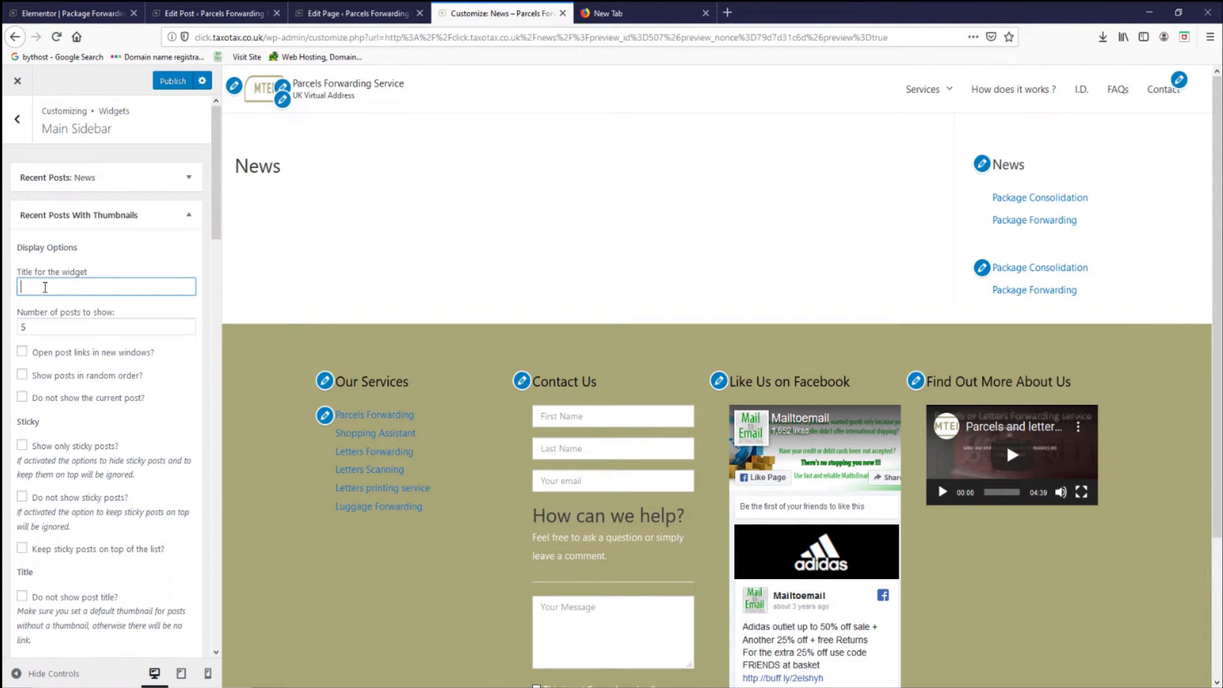
text(Recent)
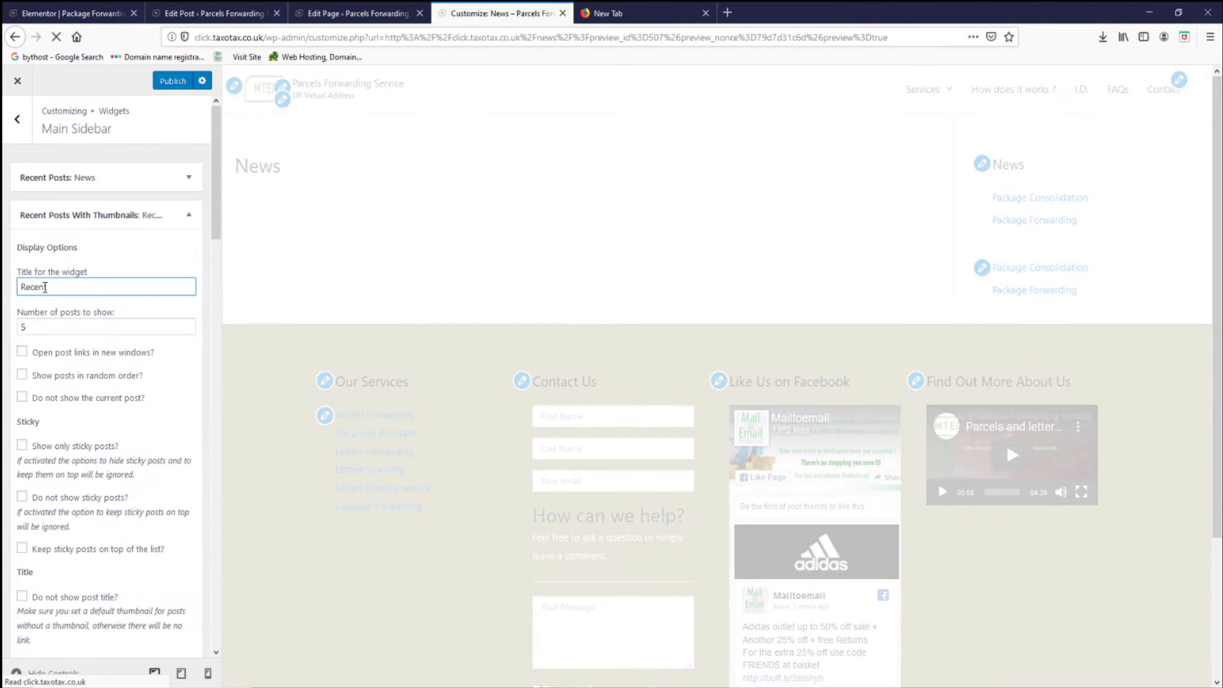
text( with pictures)
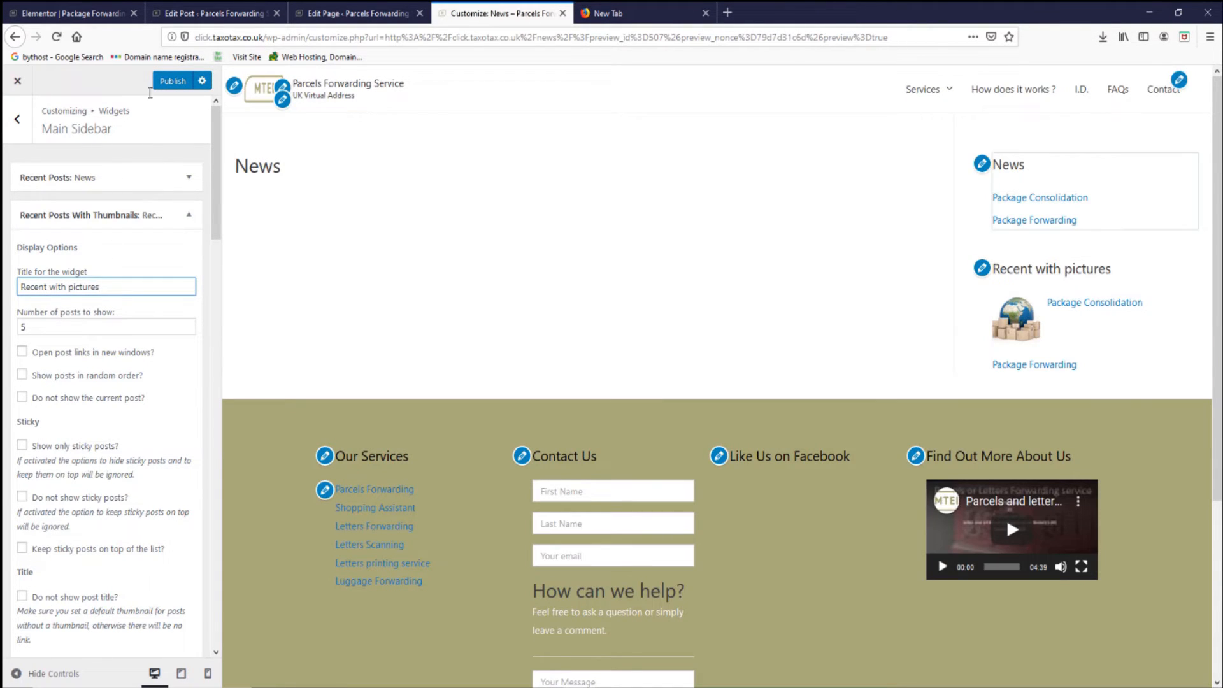
click(172, 81)
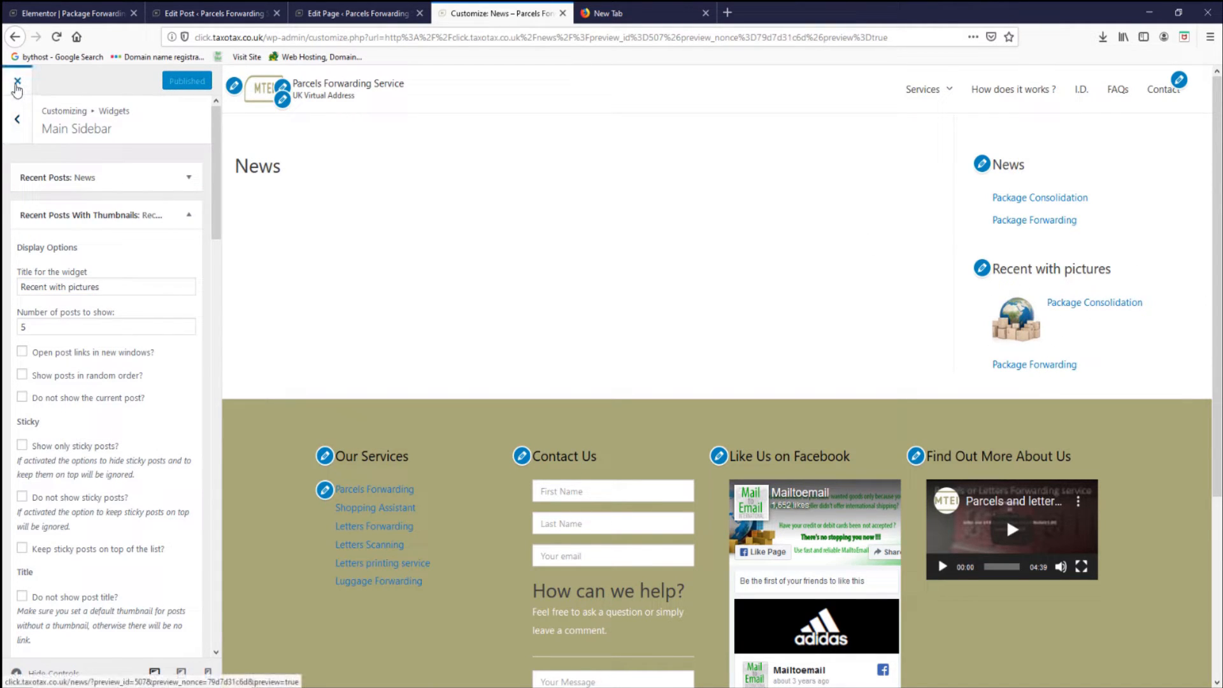
click(17, 83)
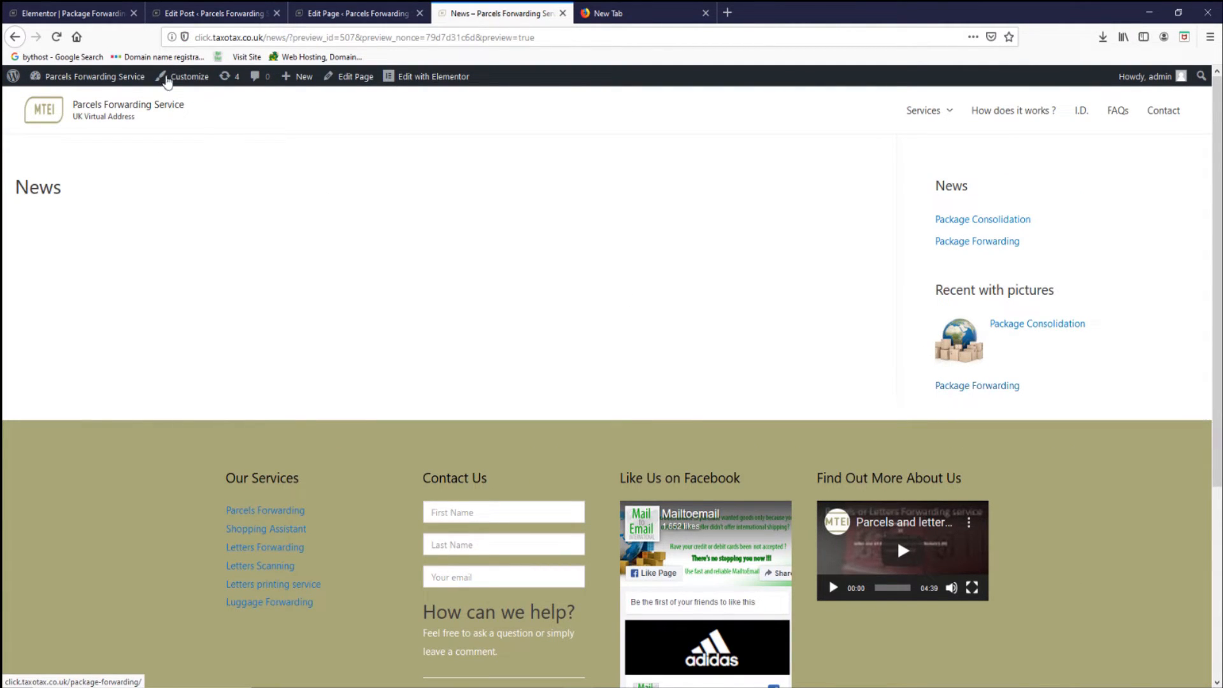
Open the Package Consolidation post from the dashboard's Posts section and check its featured image setting
mouse_move(119, 78)
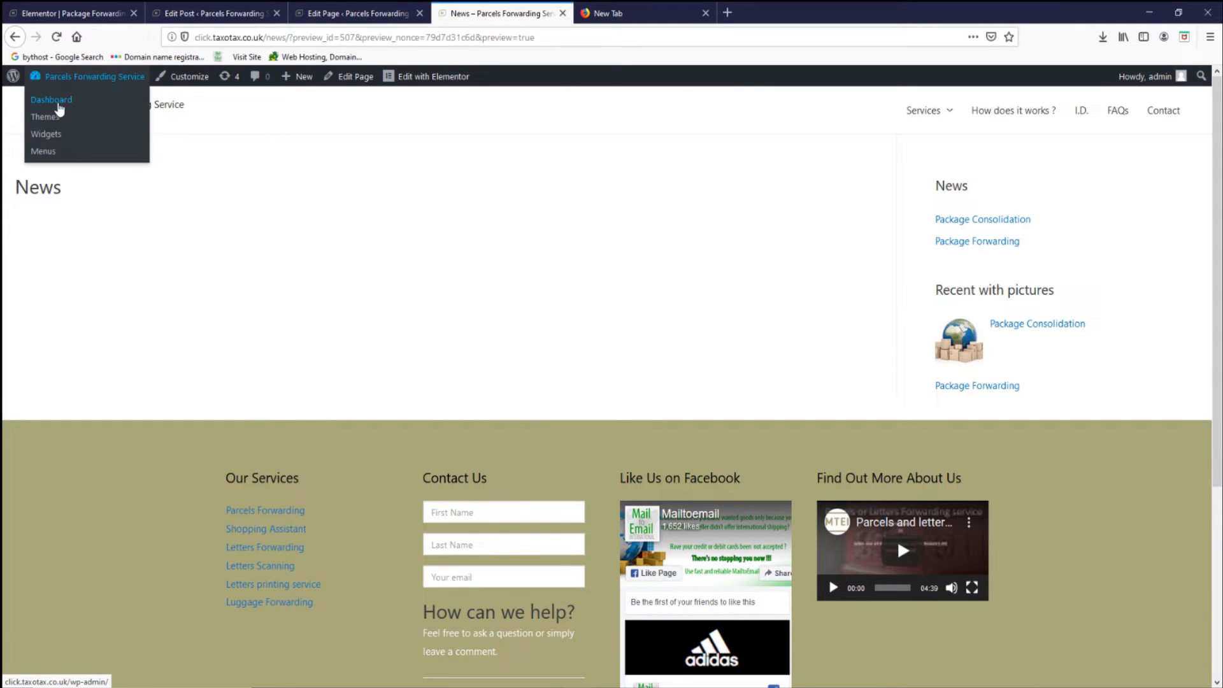
click(58, 104)
click(30, 183)
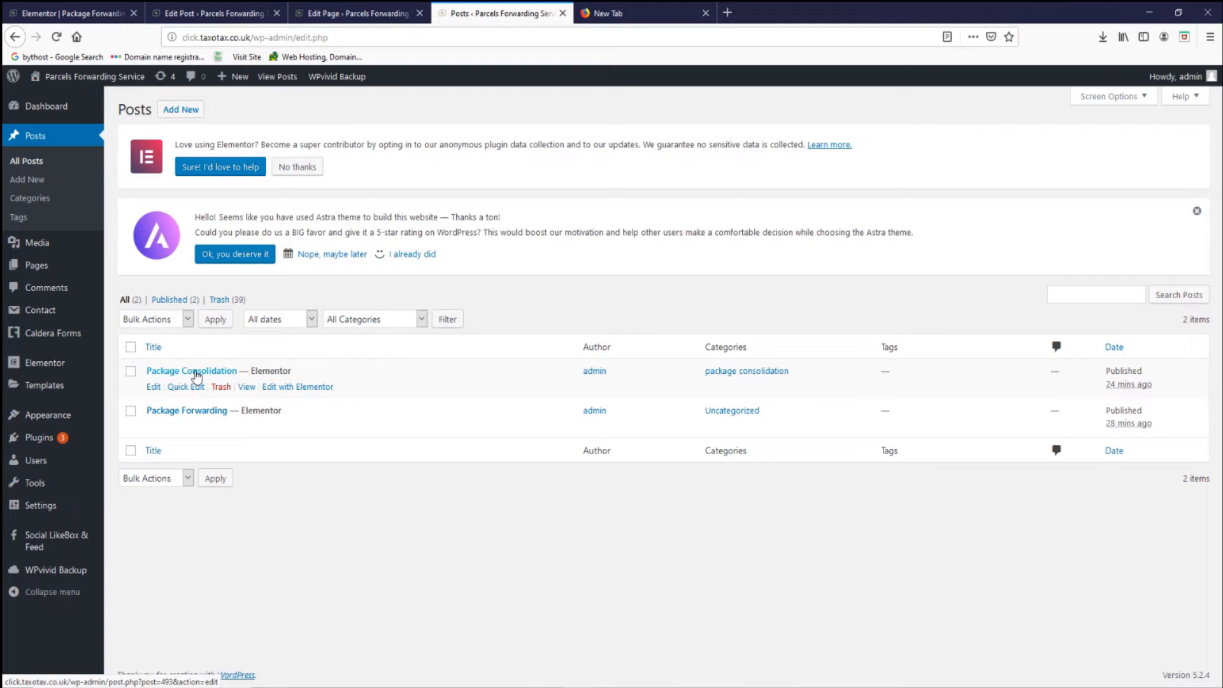
click(195, 374)
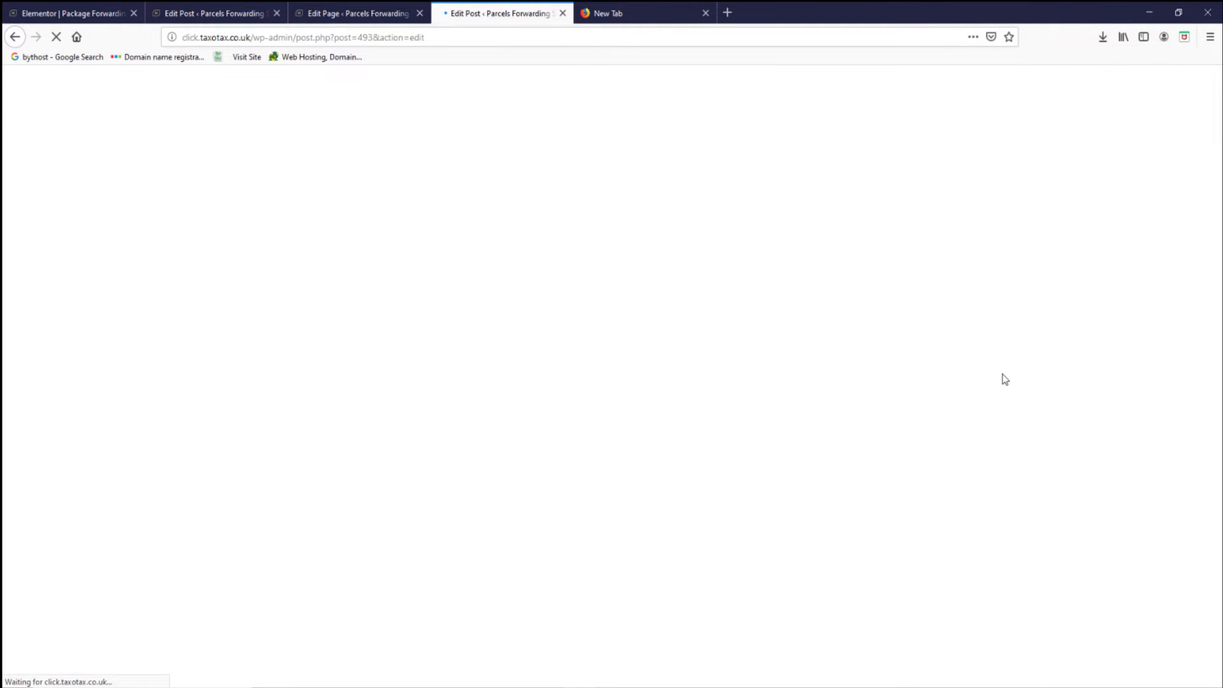
scroll(1121, 389, down, 5)
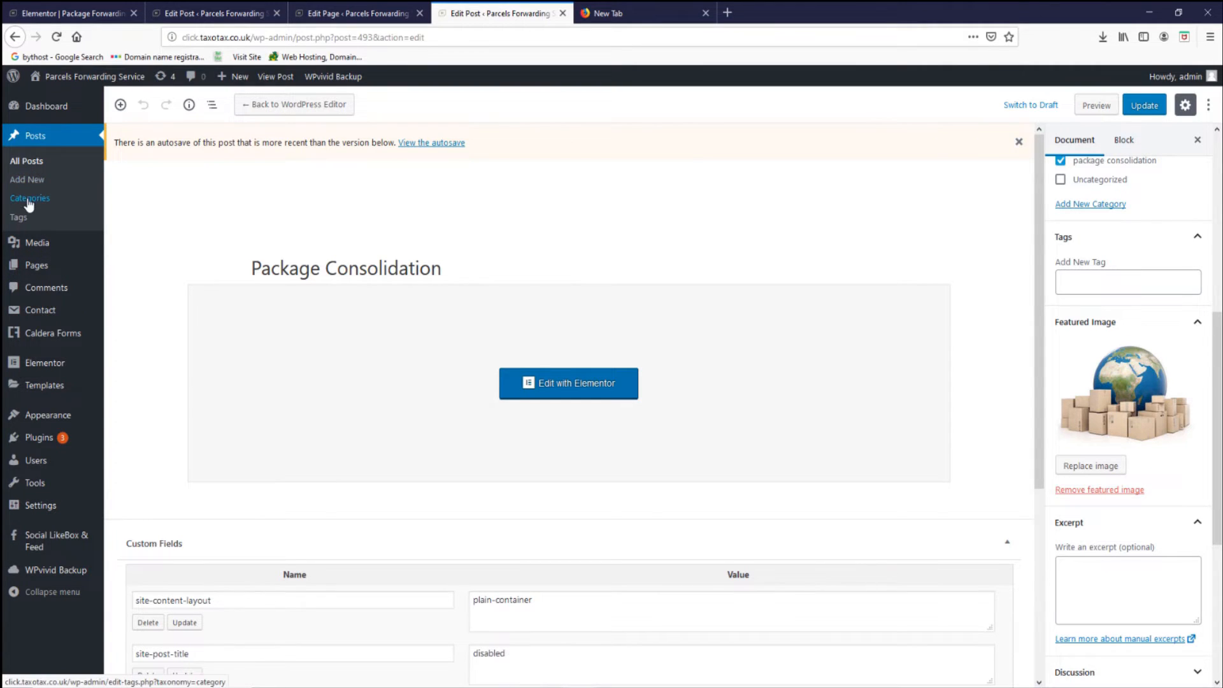
Set the package-forwarding.jpg gift boxes picture as the Package Forwarding post's featured image, then update and preview the post
click(35, 162)
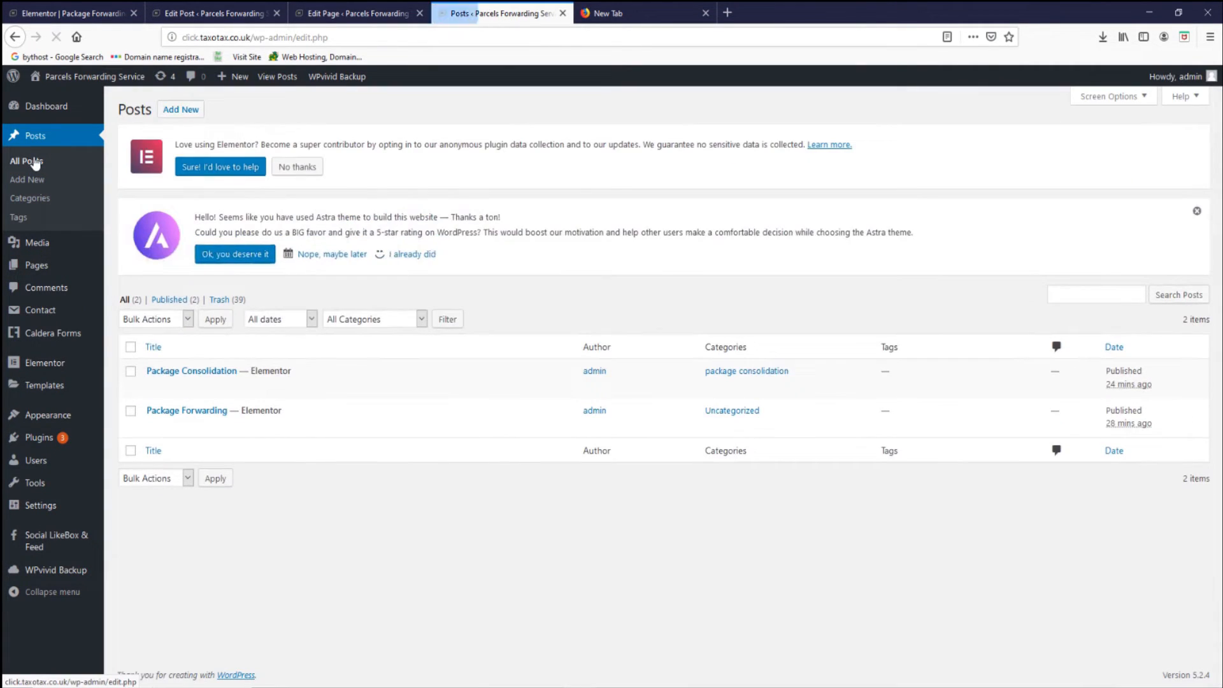
click(192, 414)
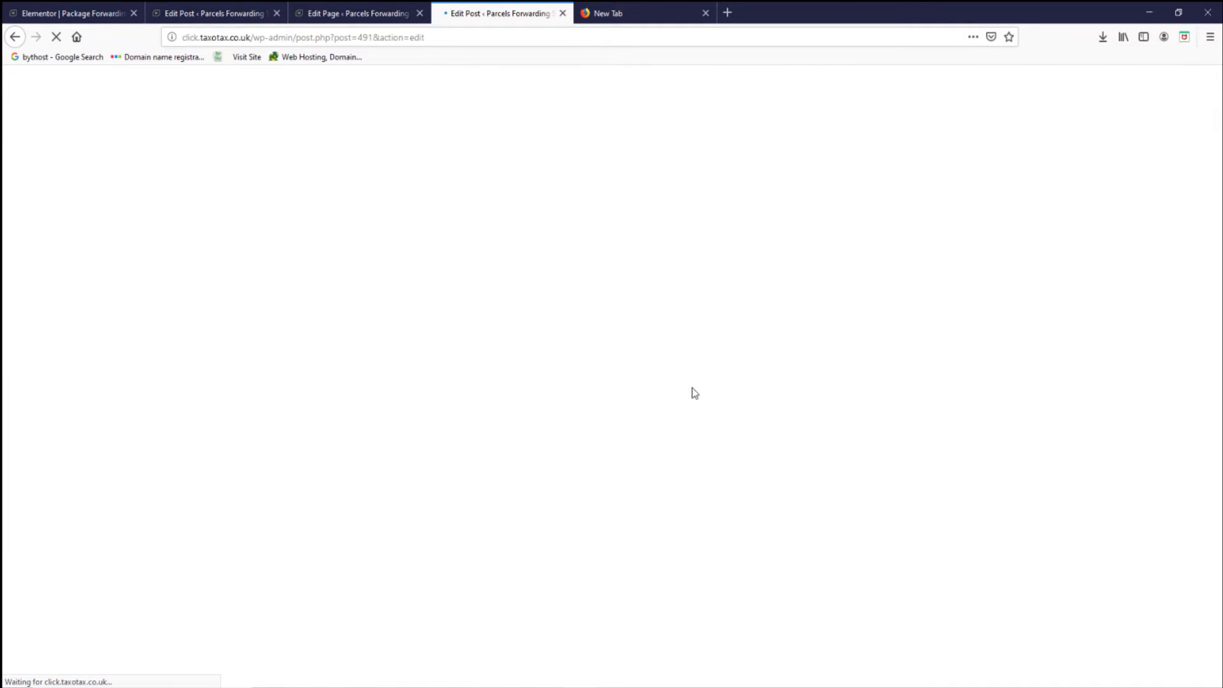
scroll(1155, 407, down, 5)
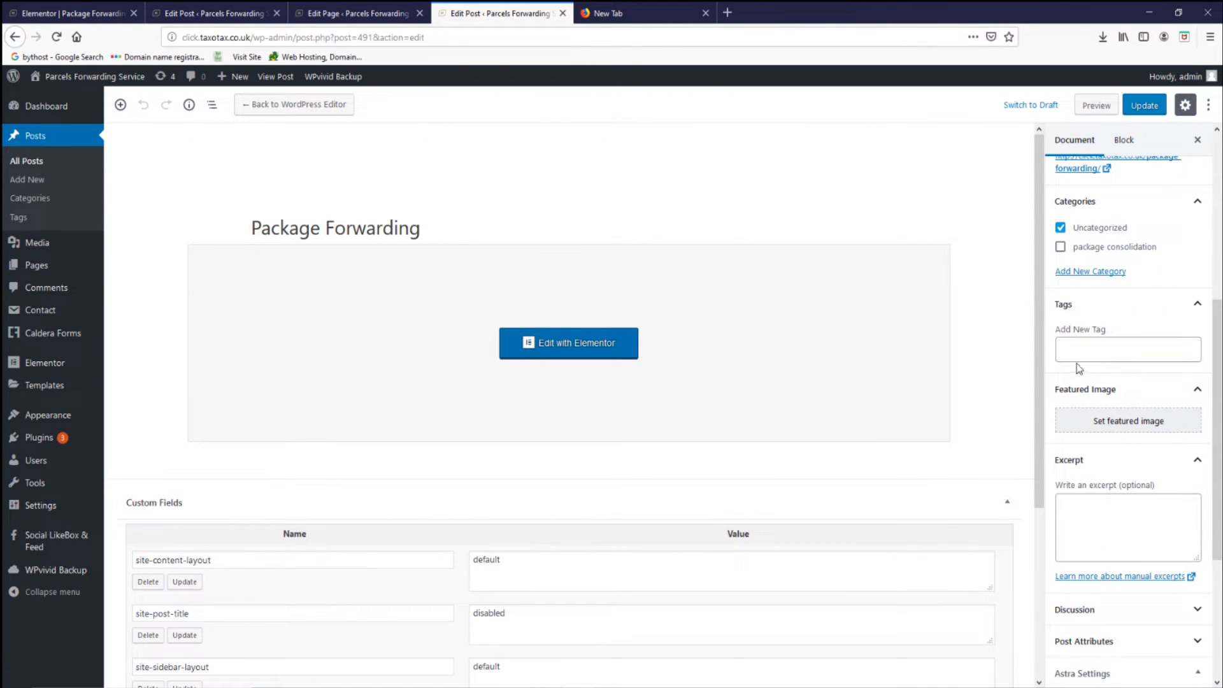
click(1093, 420)
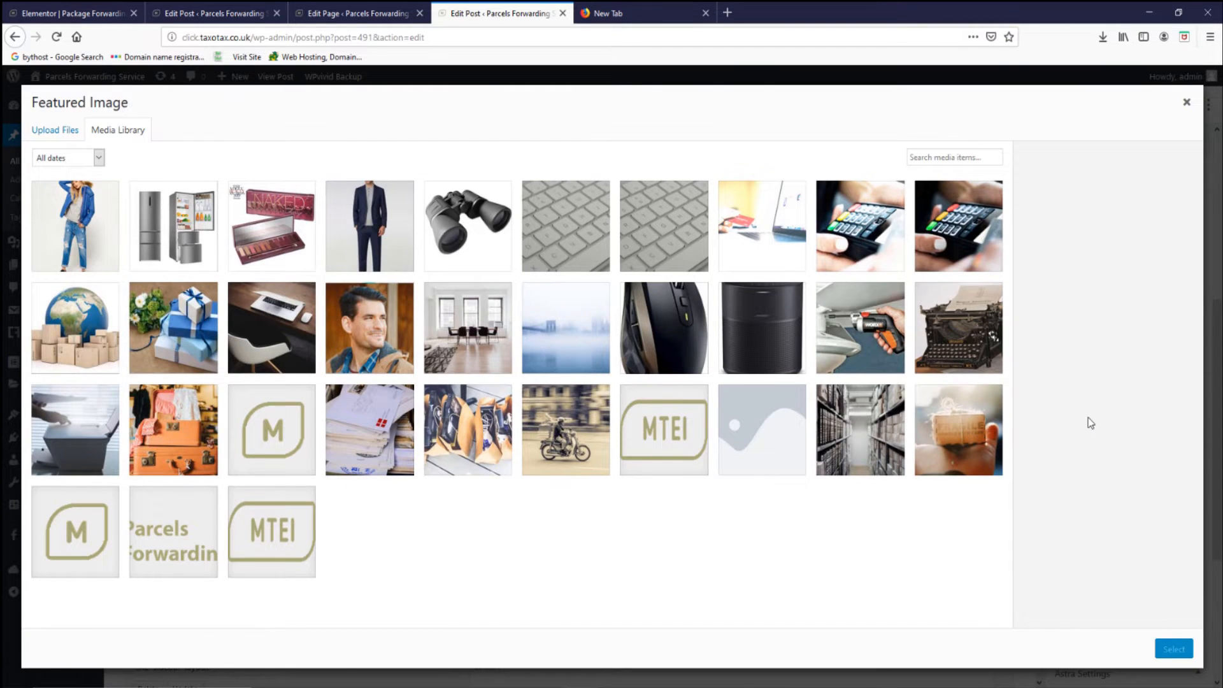
click(172, 342)
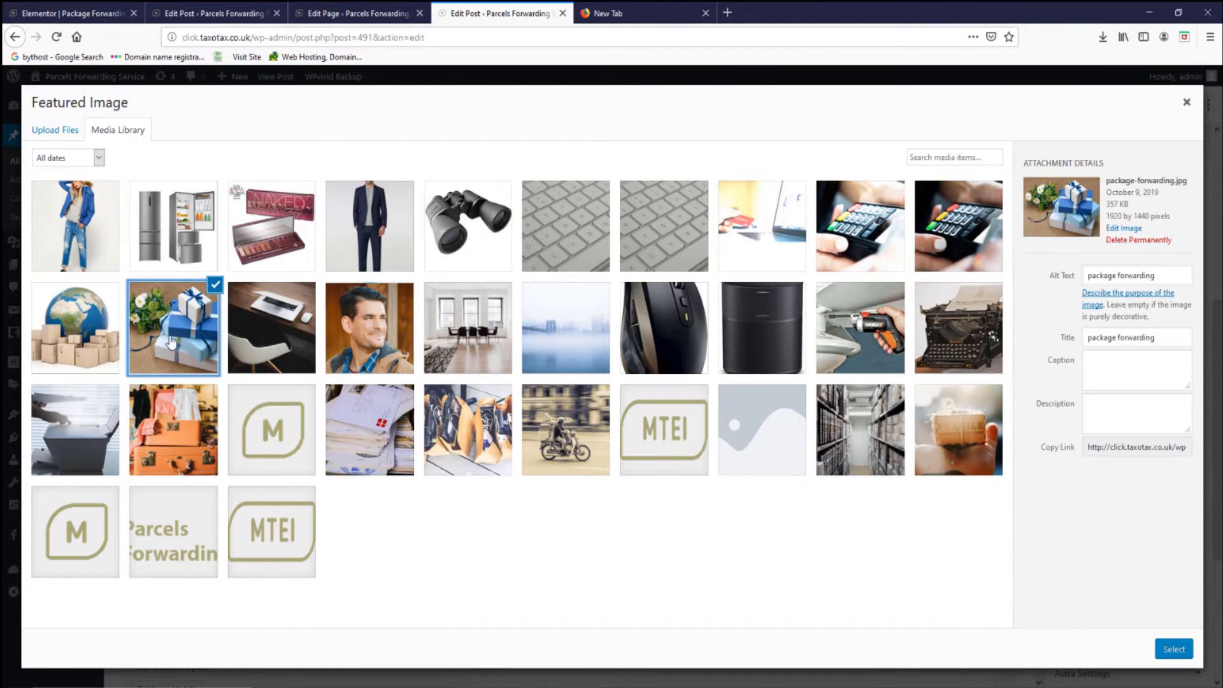
click(1169, 650)
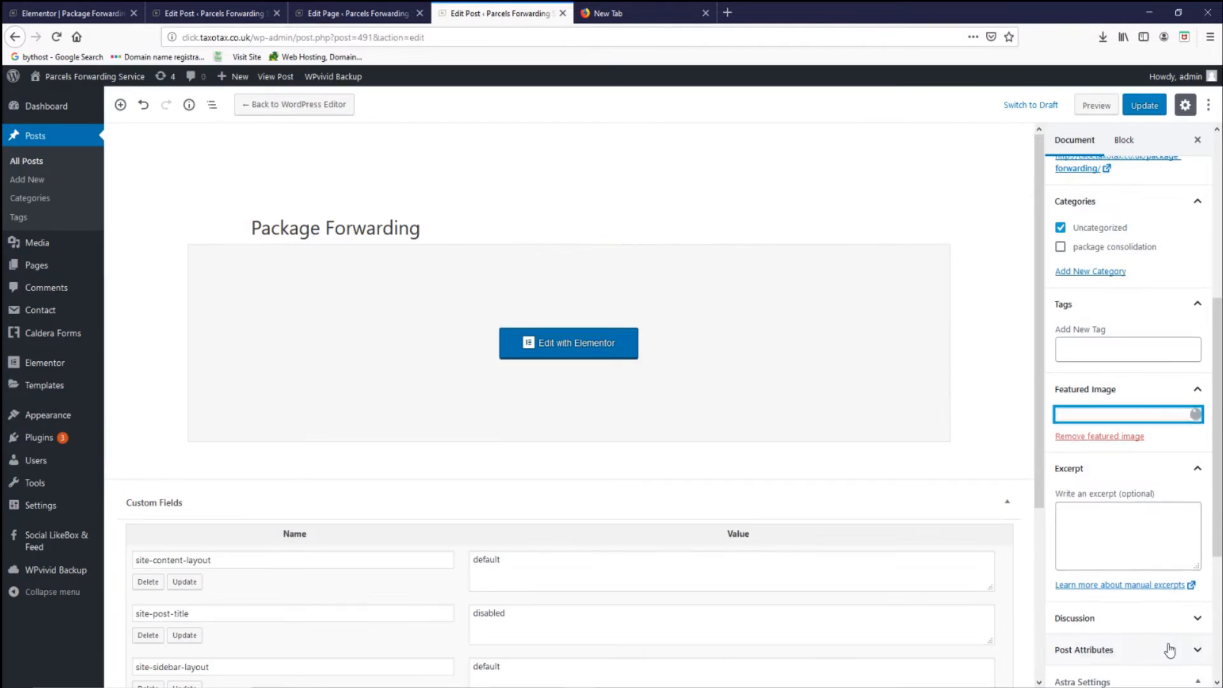
click(1138, 110)
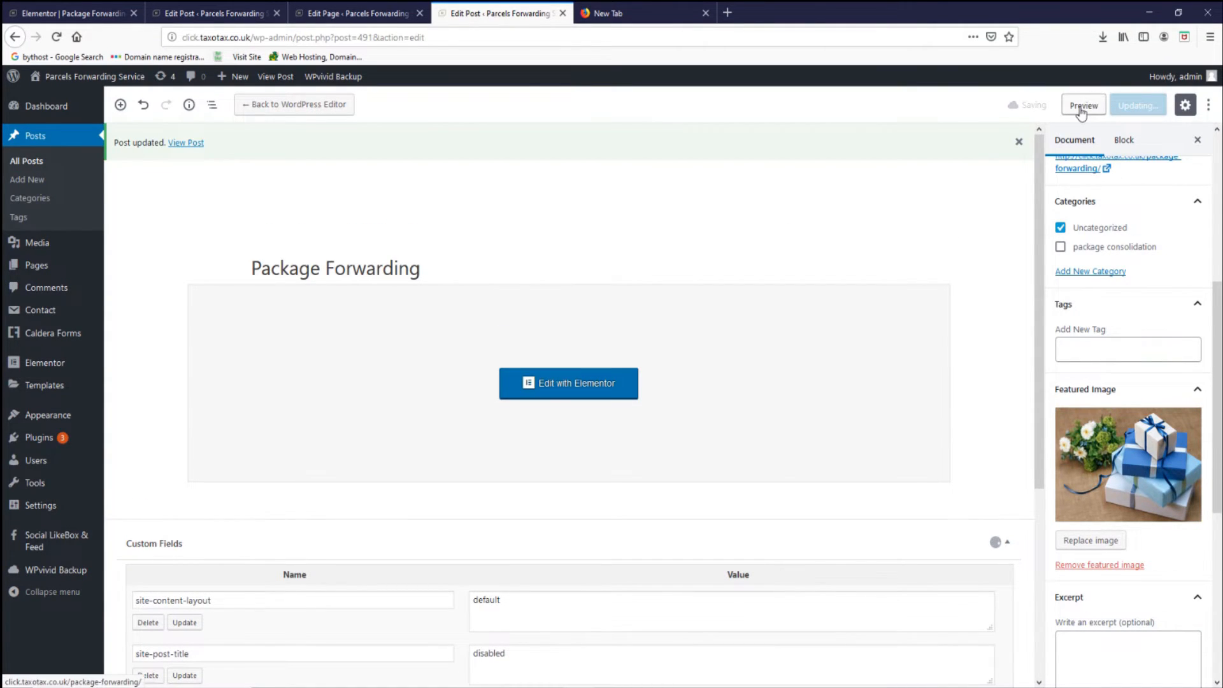
click(1083, 105)
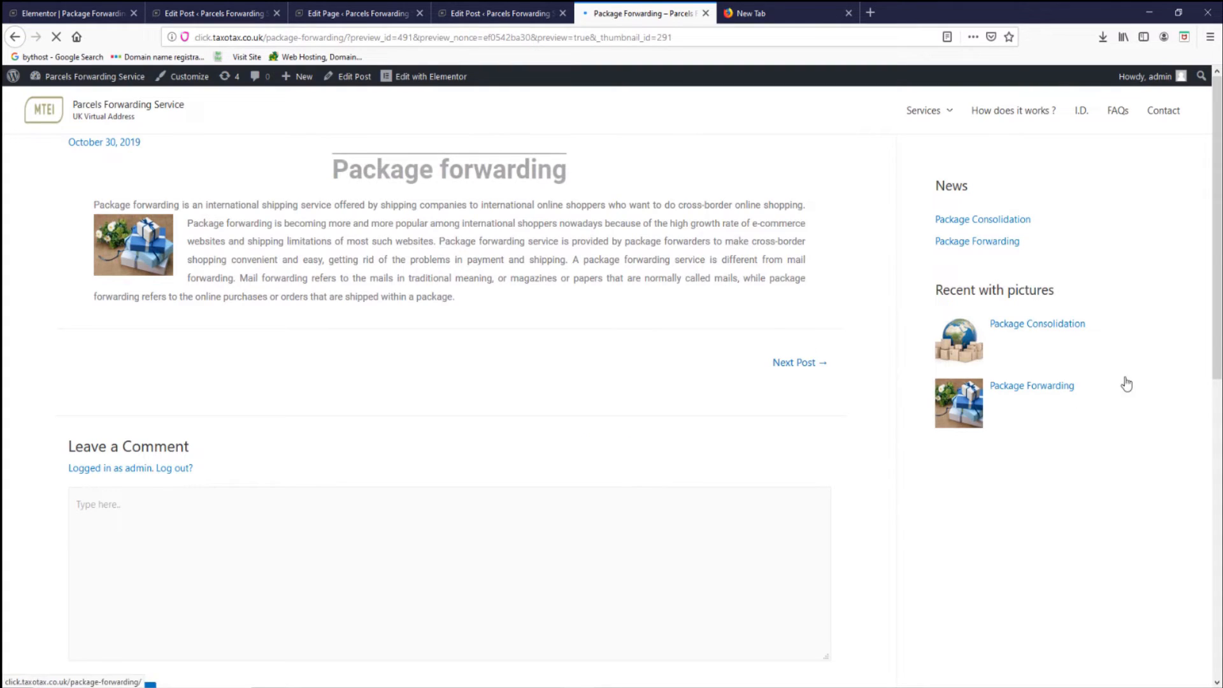
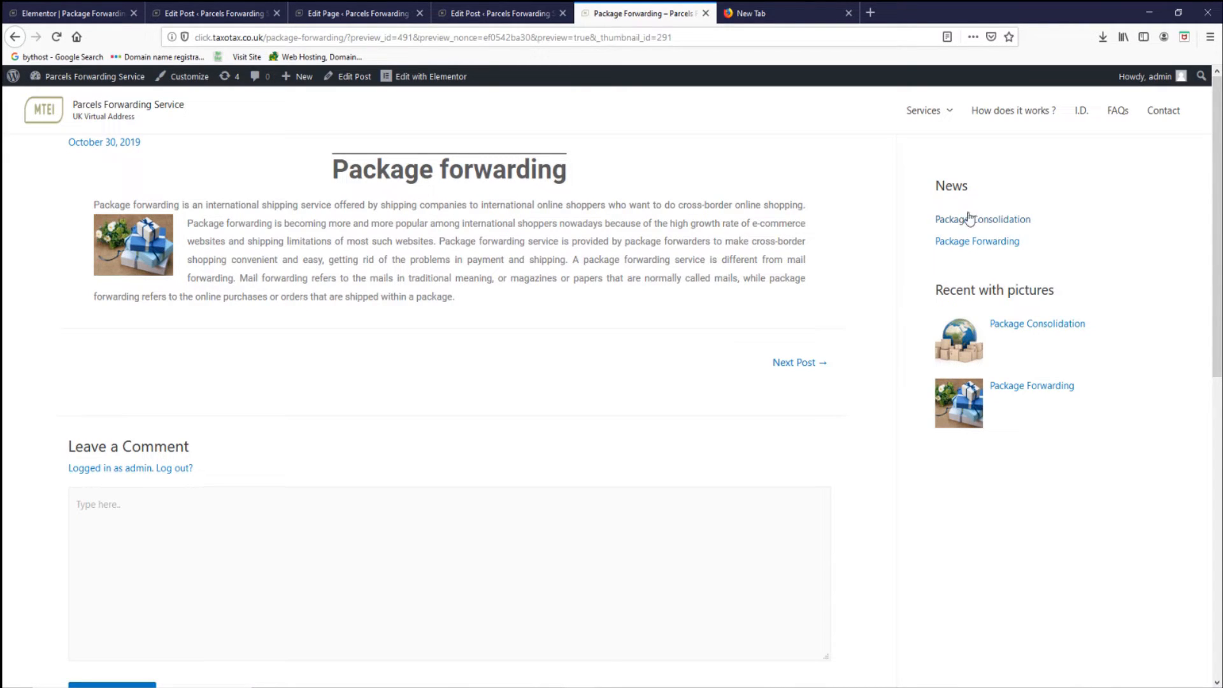
Customize the site from the post preview and remove the plain Recent Posts widget titled News from the Main Sidebar
click(186, 79)
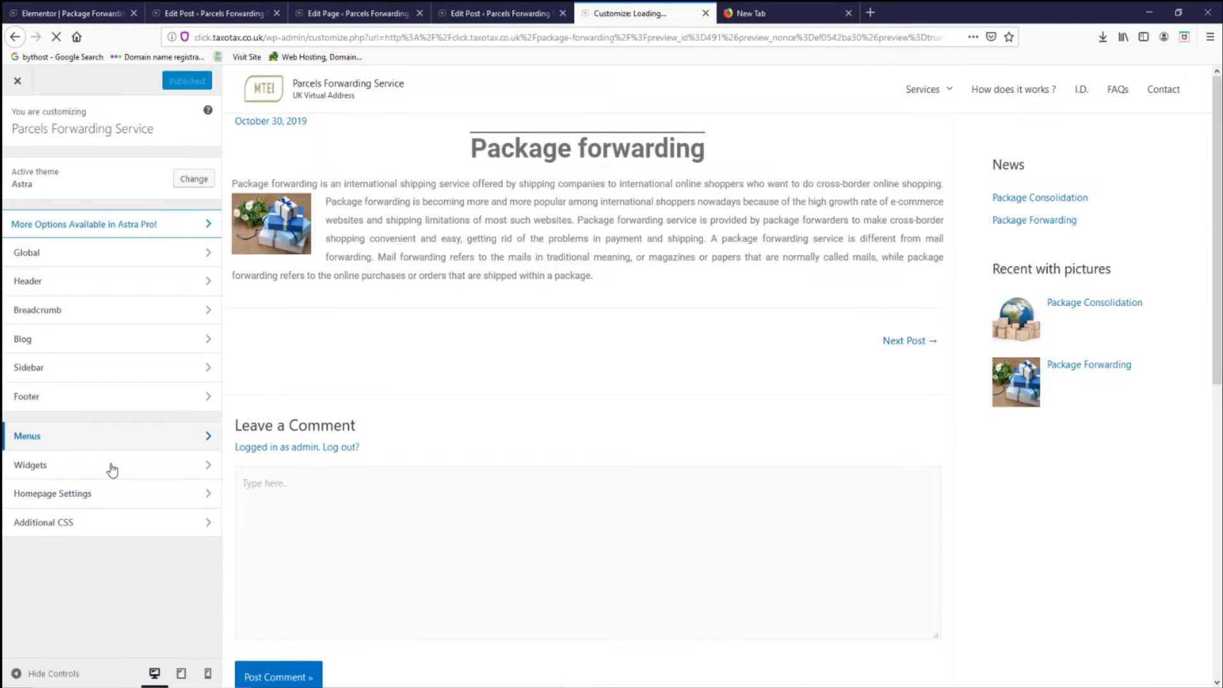
click(95, 466)
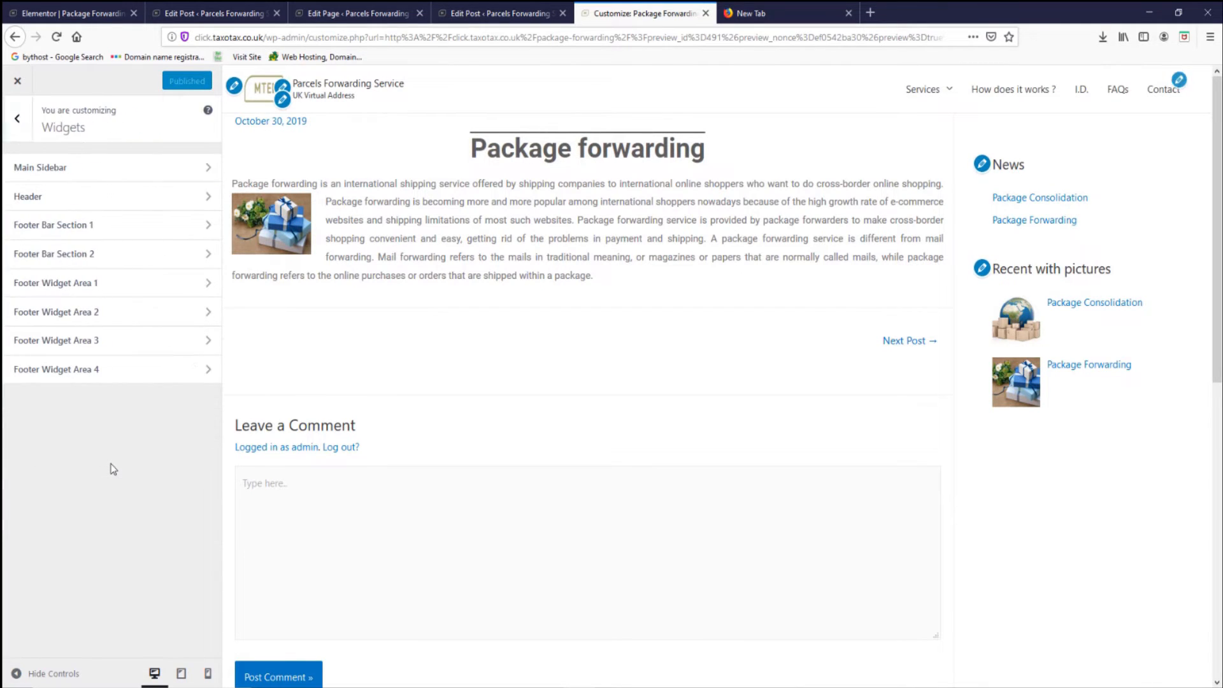
click(162, 167)
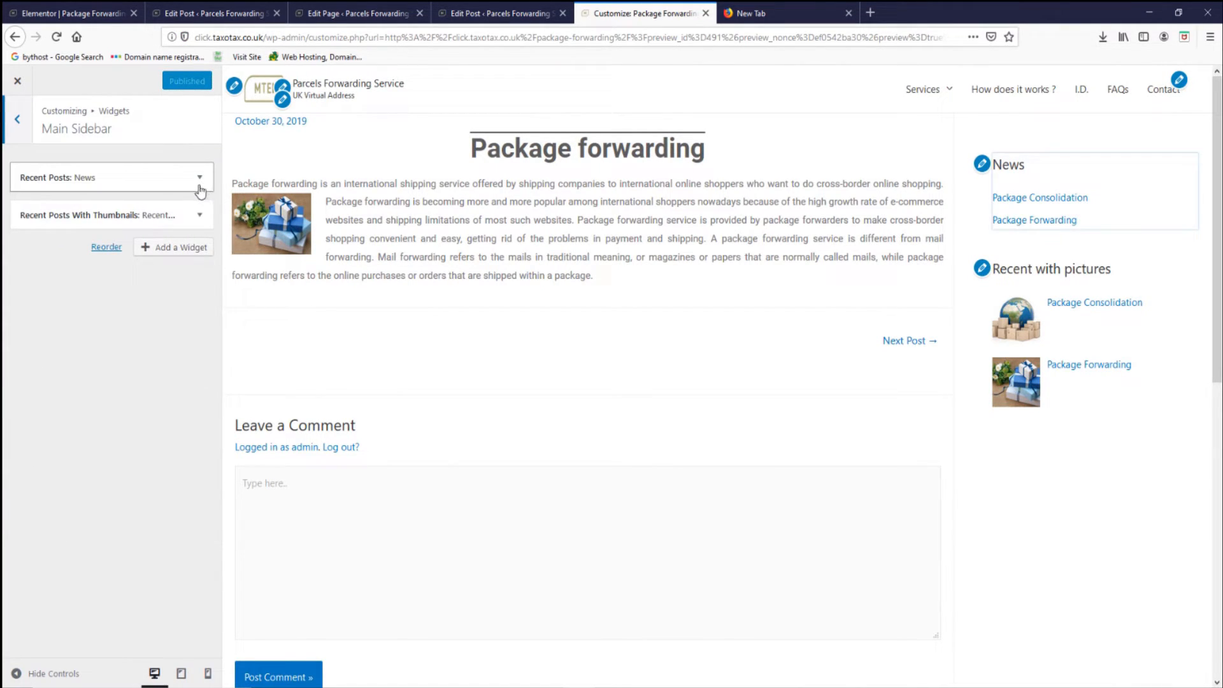
click(199, 178)
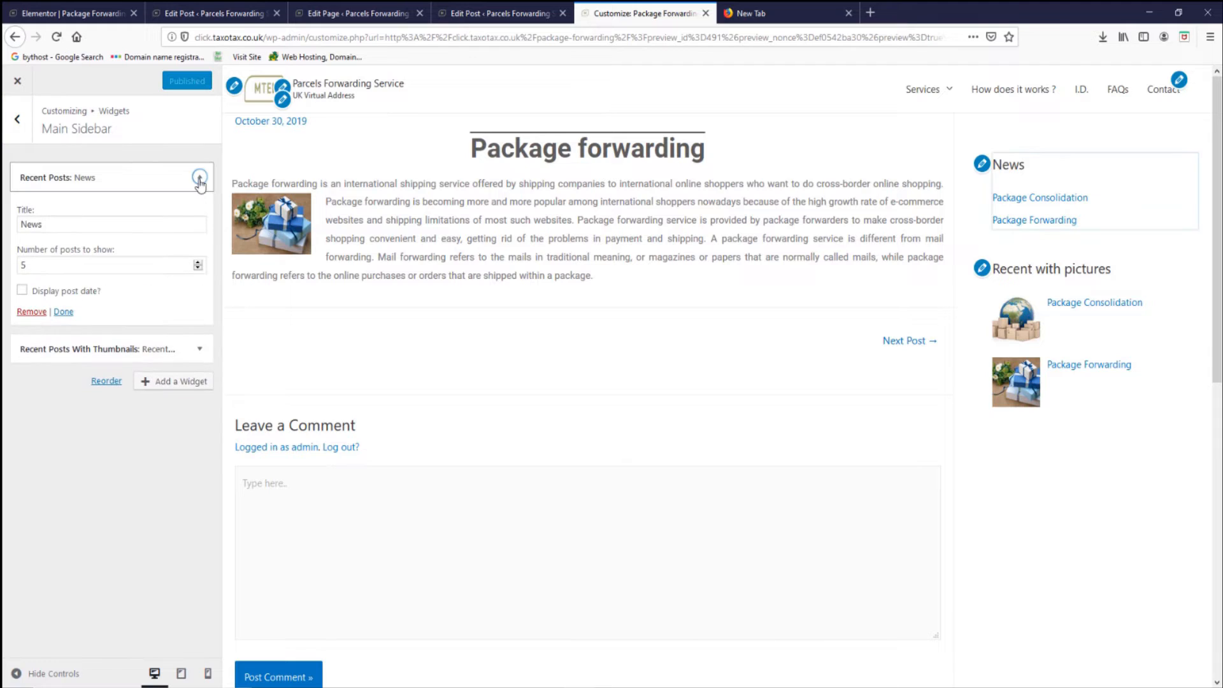
click(31, 312)
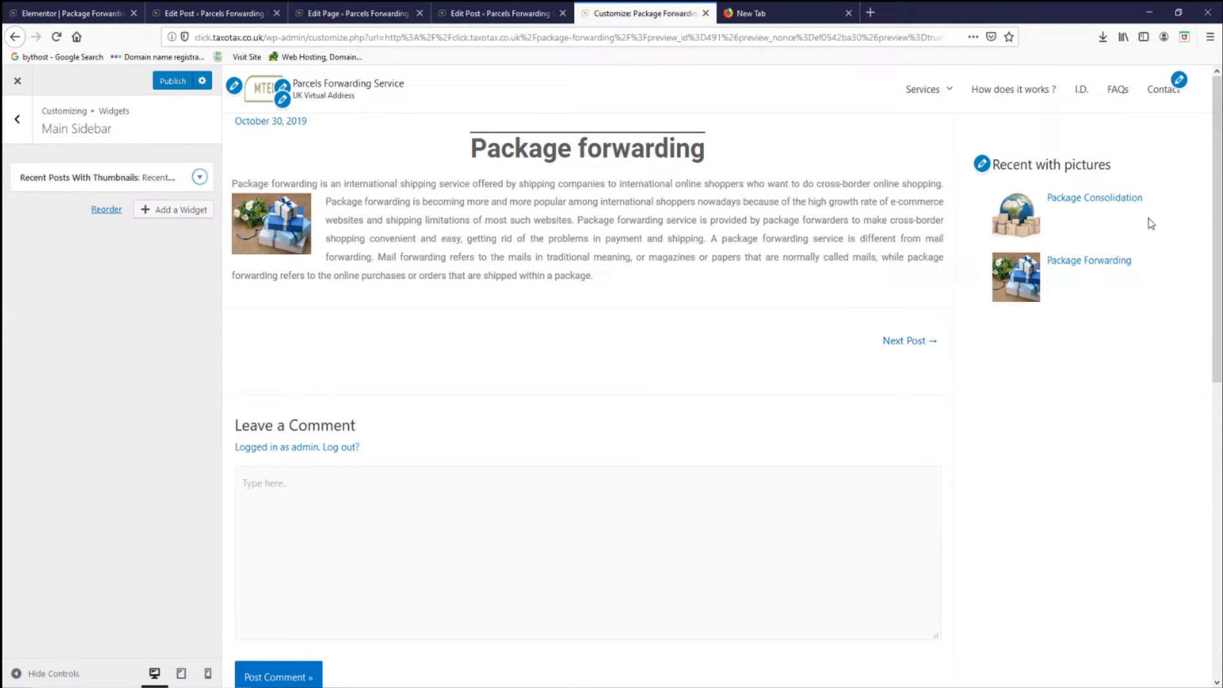
Retitle the Recent Posts With Thumbnails widget as "News"
click(156, 178)
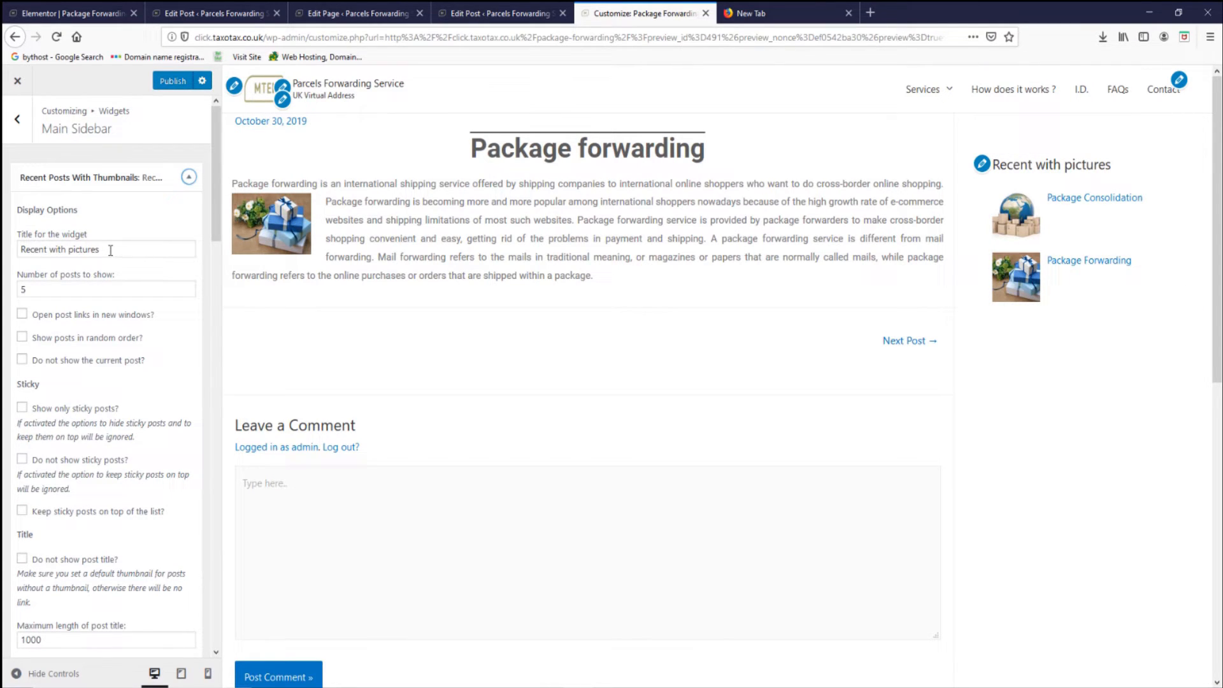
drag(110, 251, 6, 255)
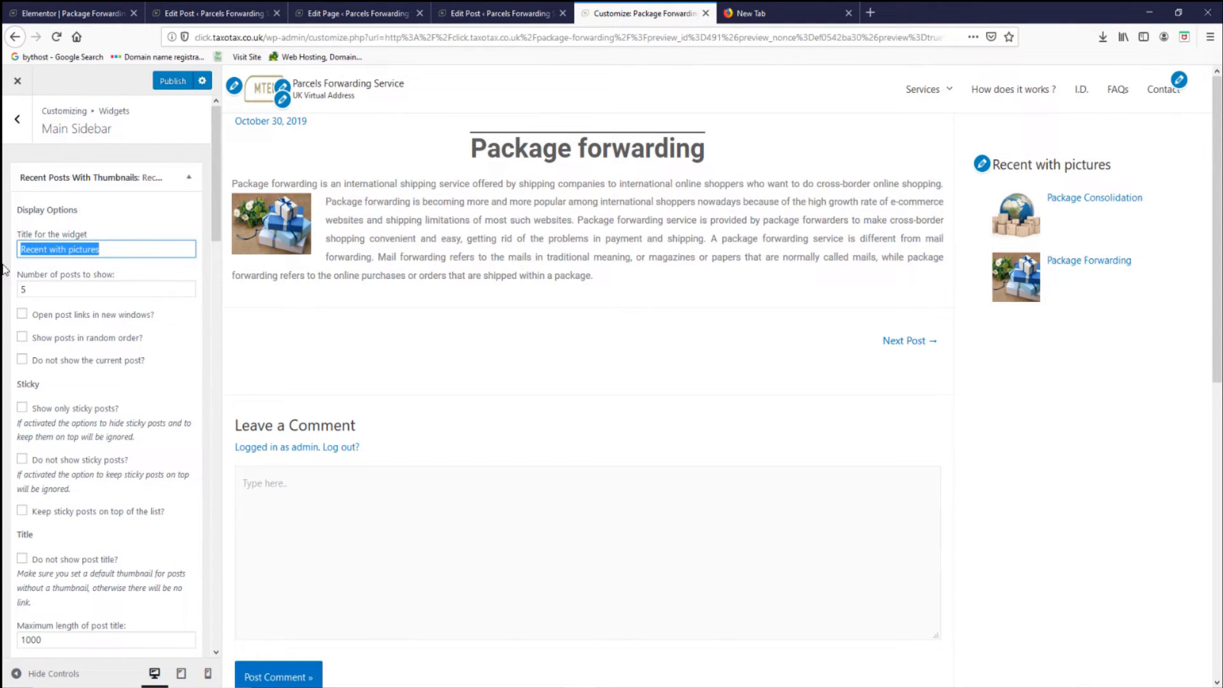
text(News)
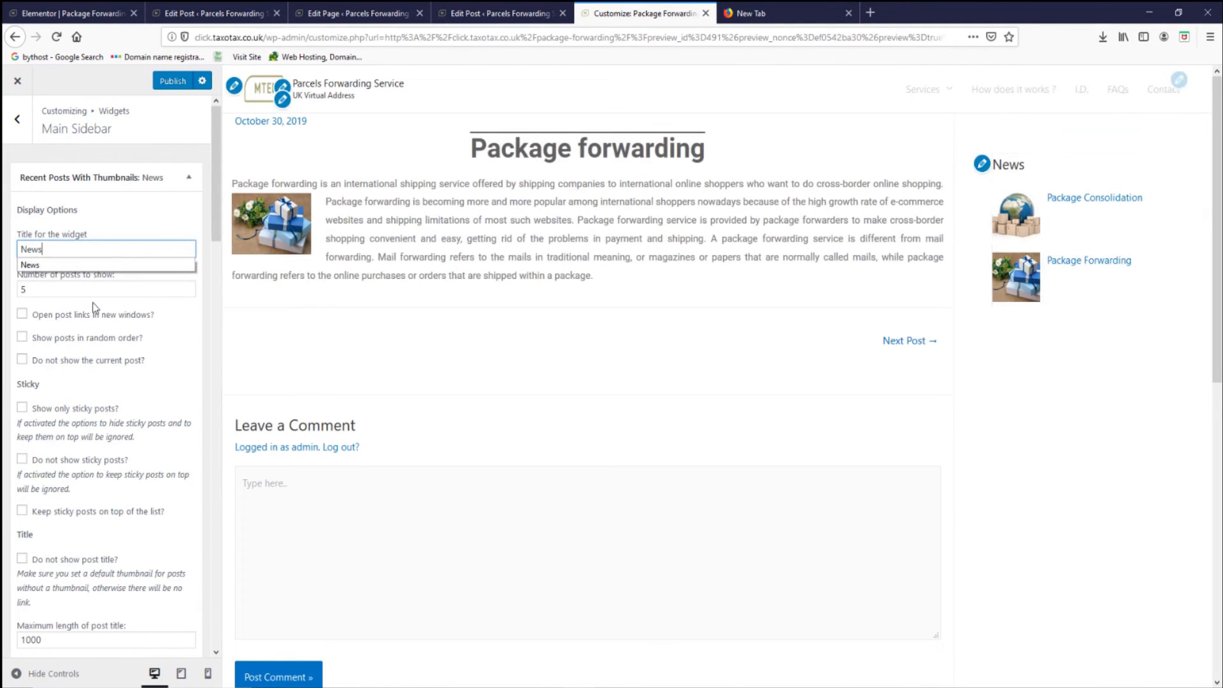
click(30, 288)
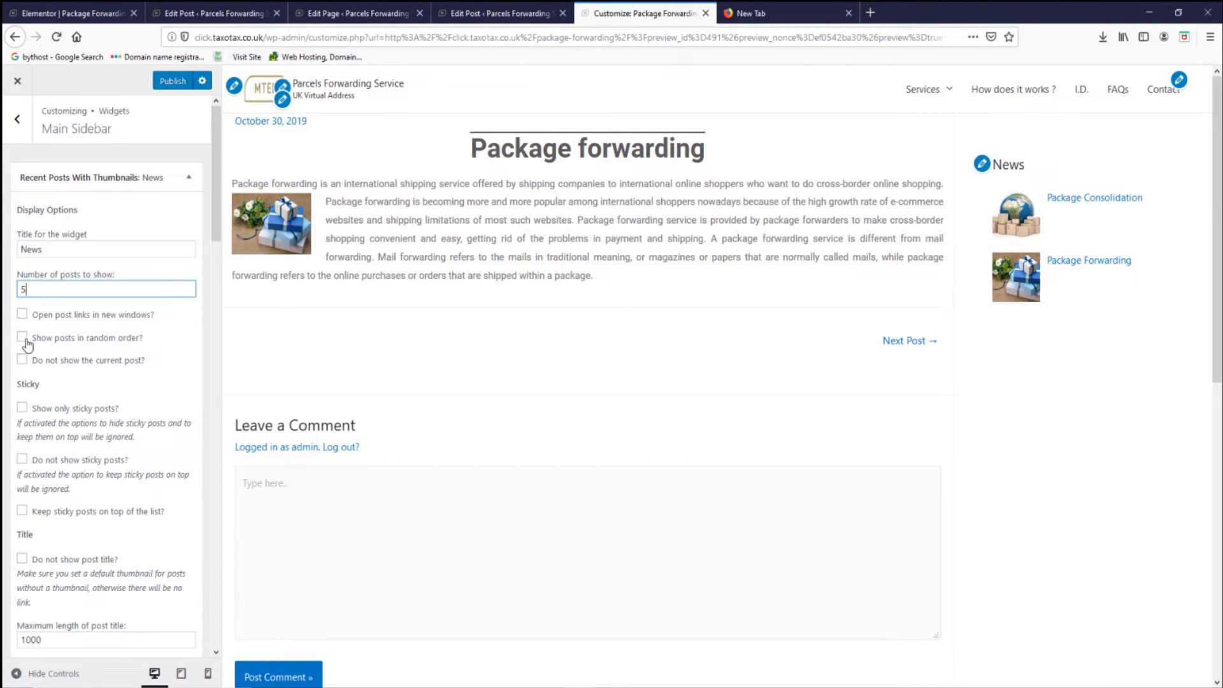
Turn on the post date display in the thumbnail posts widget, publish the change and close the customizer
scroll(45, 376, down, 10)
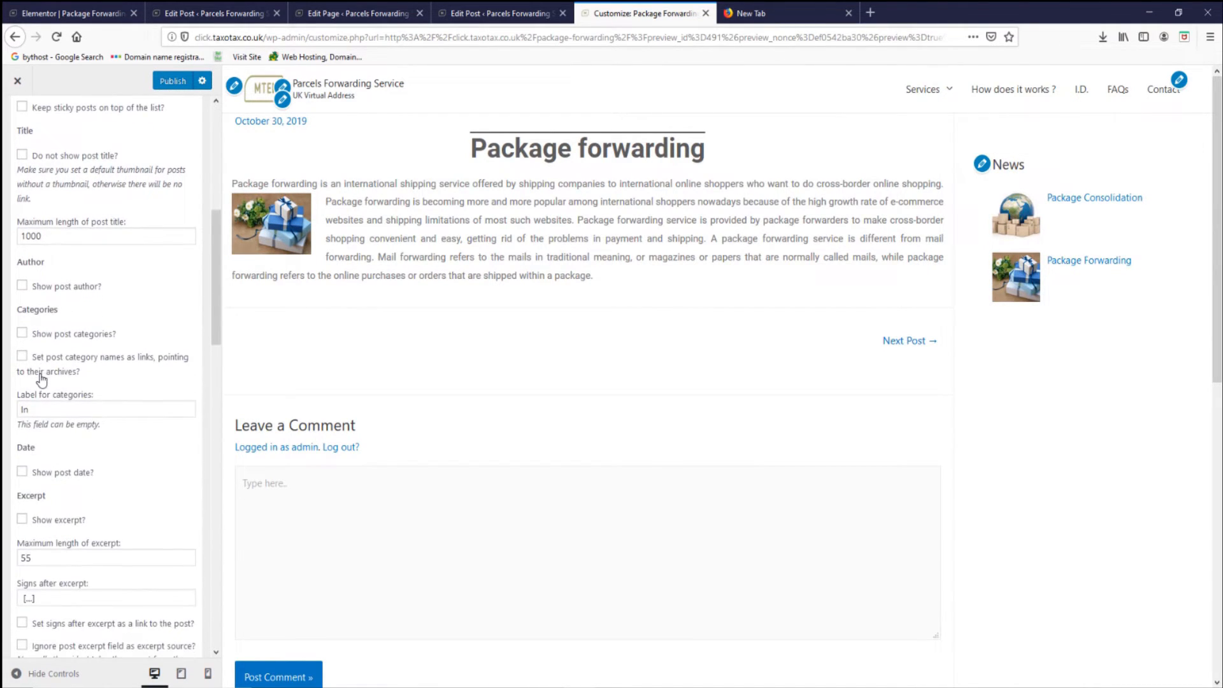
scroll(42, 379, down, 1)
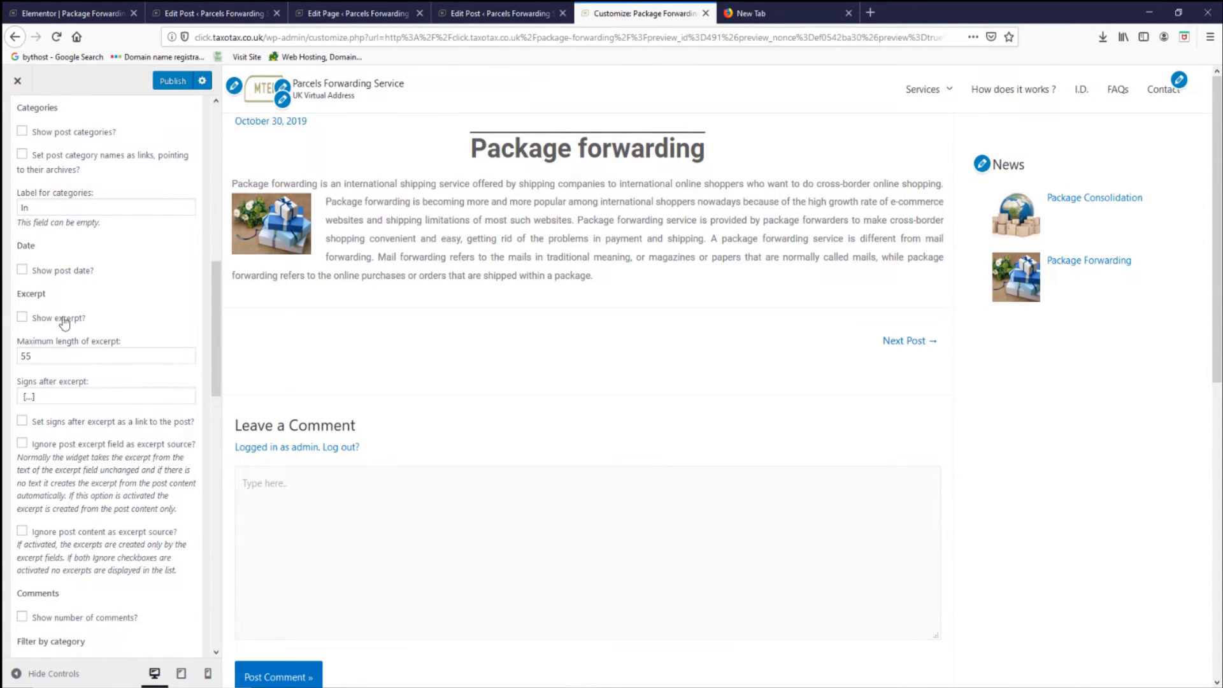
scroll(113, 418, down, 4)
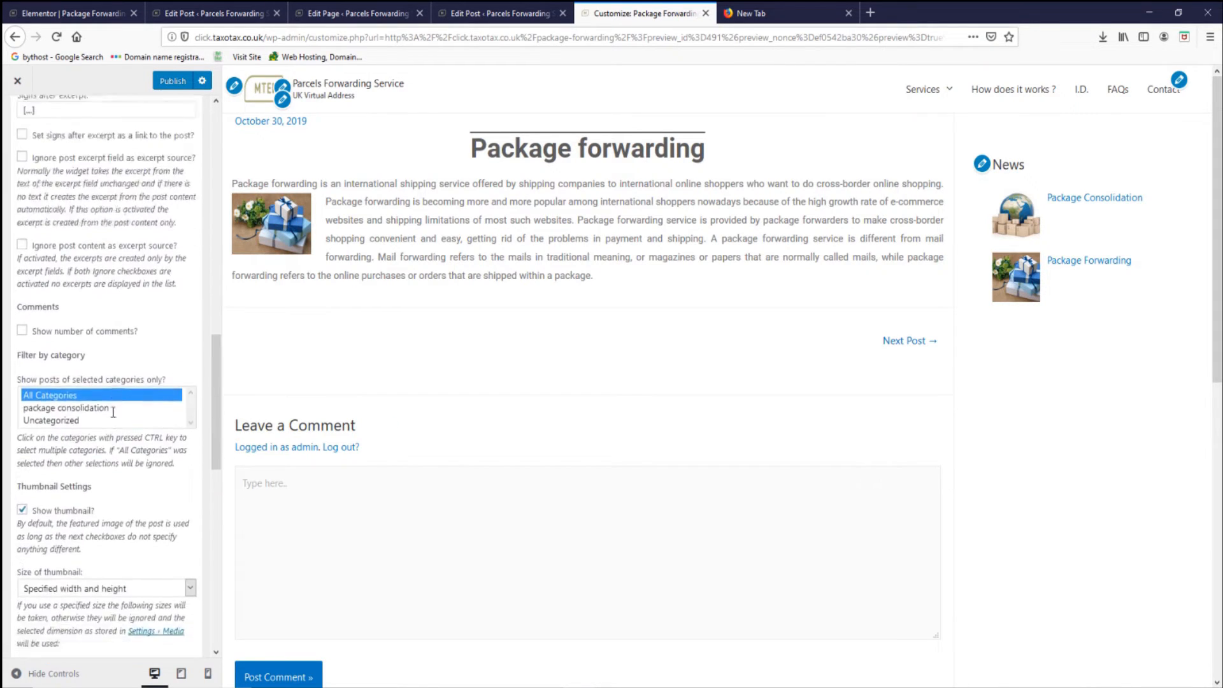
scroll(93, 401, up, 8)
scroll(93, 401, down, 2)
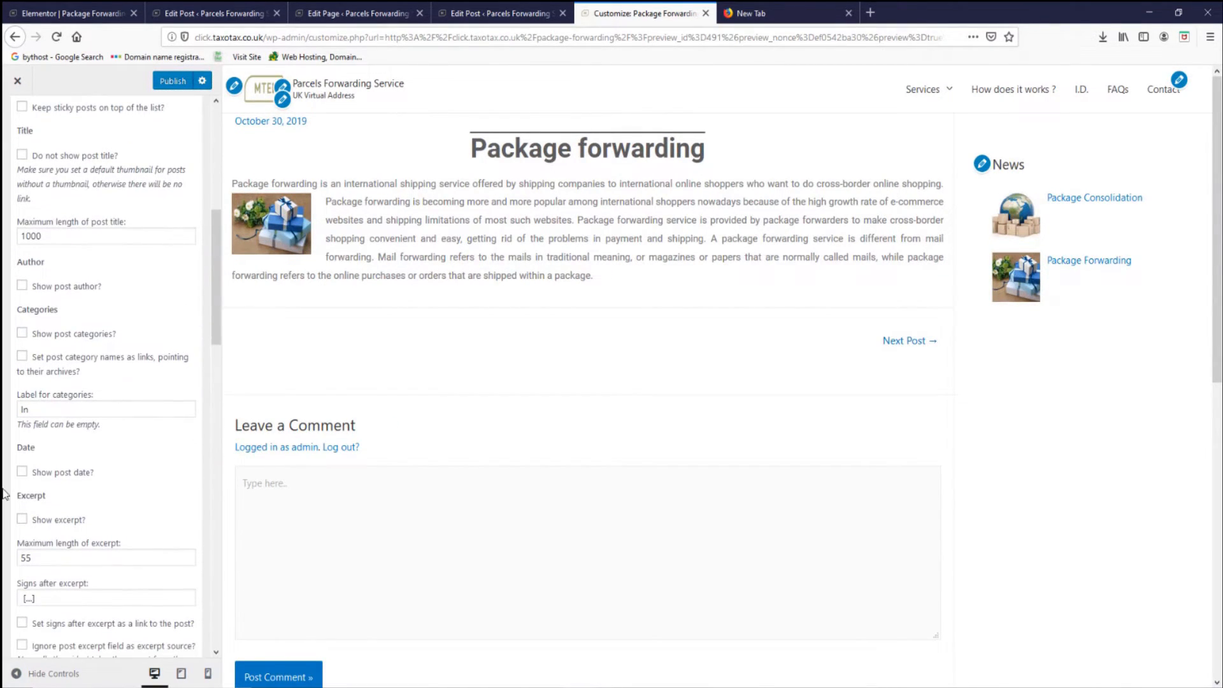
click(22, 472)
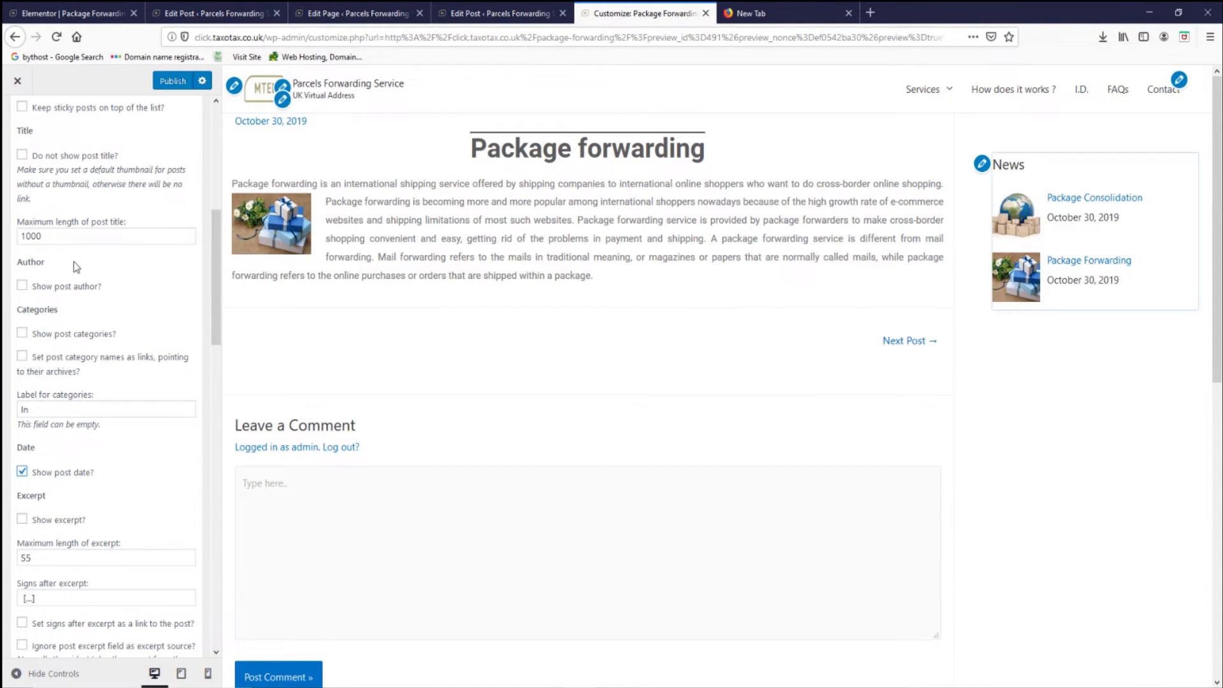
click(174, 81)
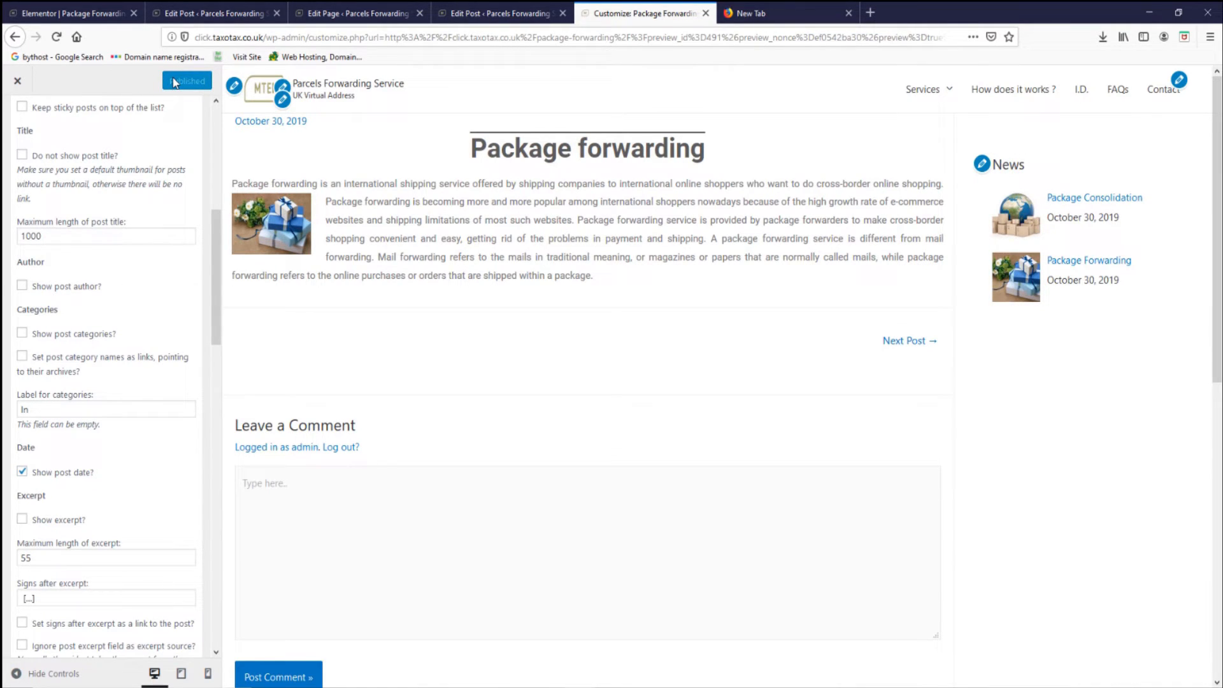
scroll(48, 162, up, 8)
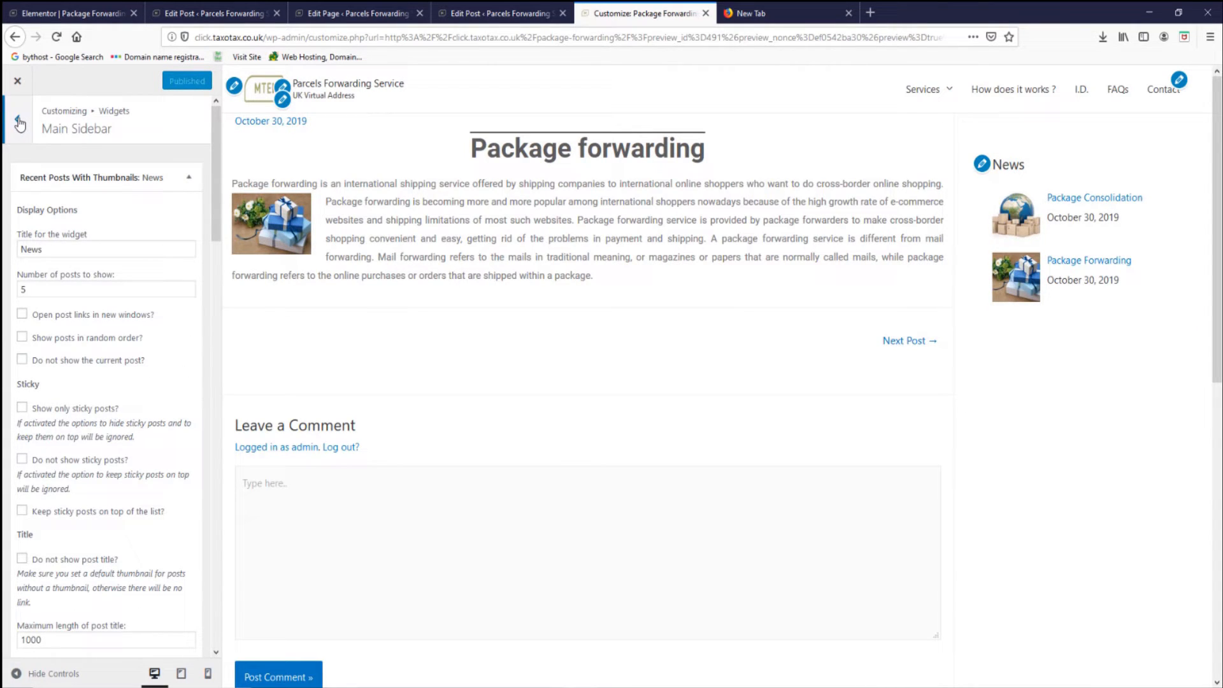
click(19, 82)
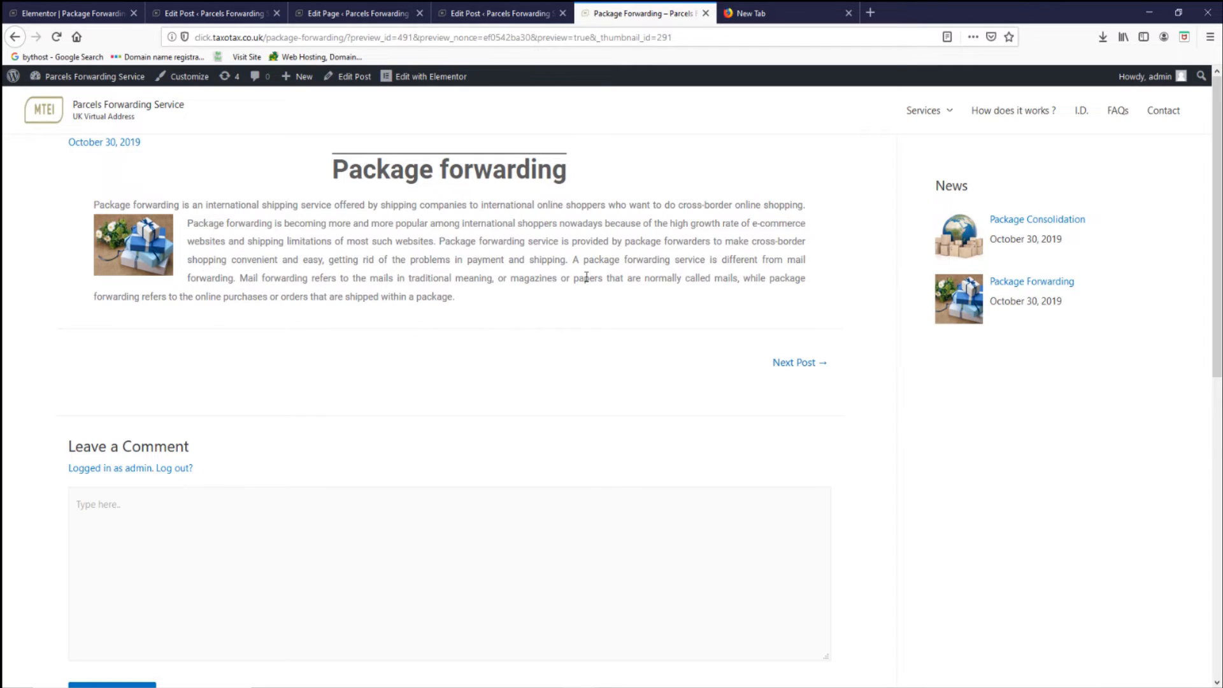
Open the site's menu editor from the dashboard and remove the invalid News item from the main menu
mouse_move(70, 84)
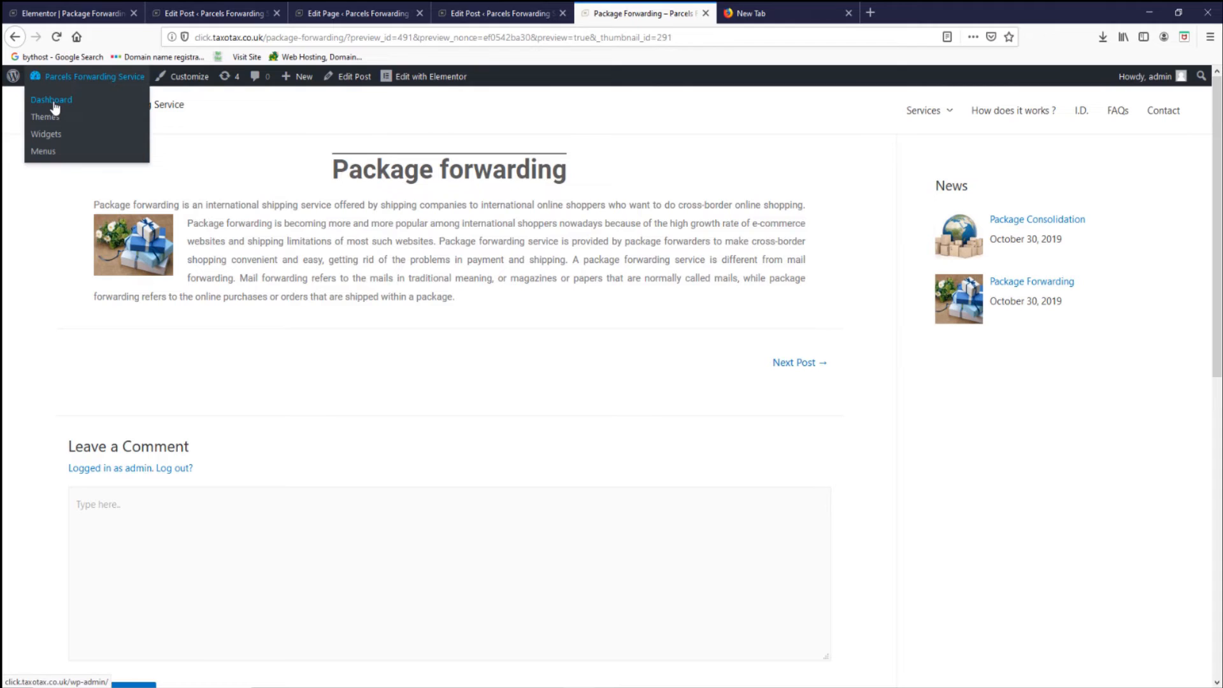
click(54, 109)
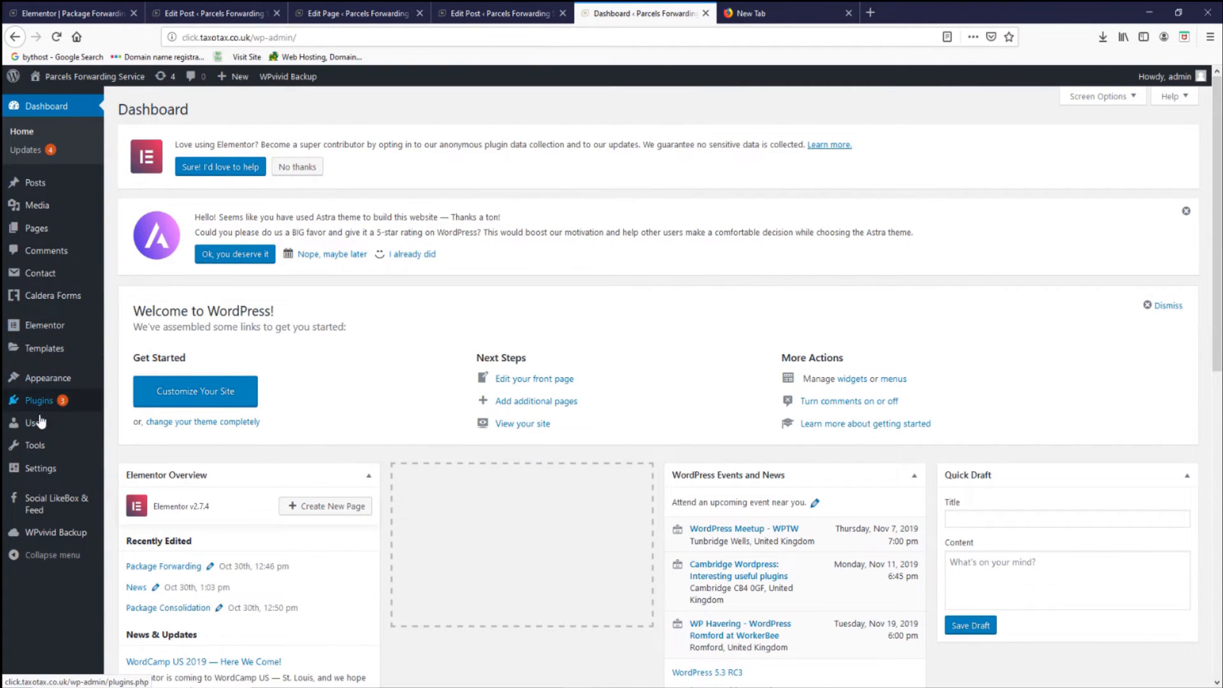
mouse_move(44, 386)
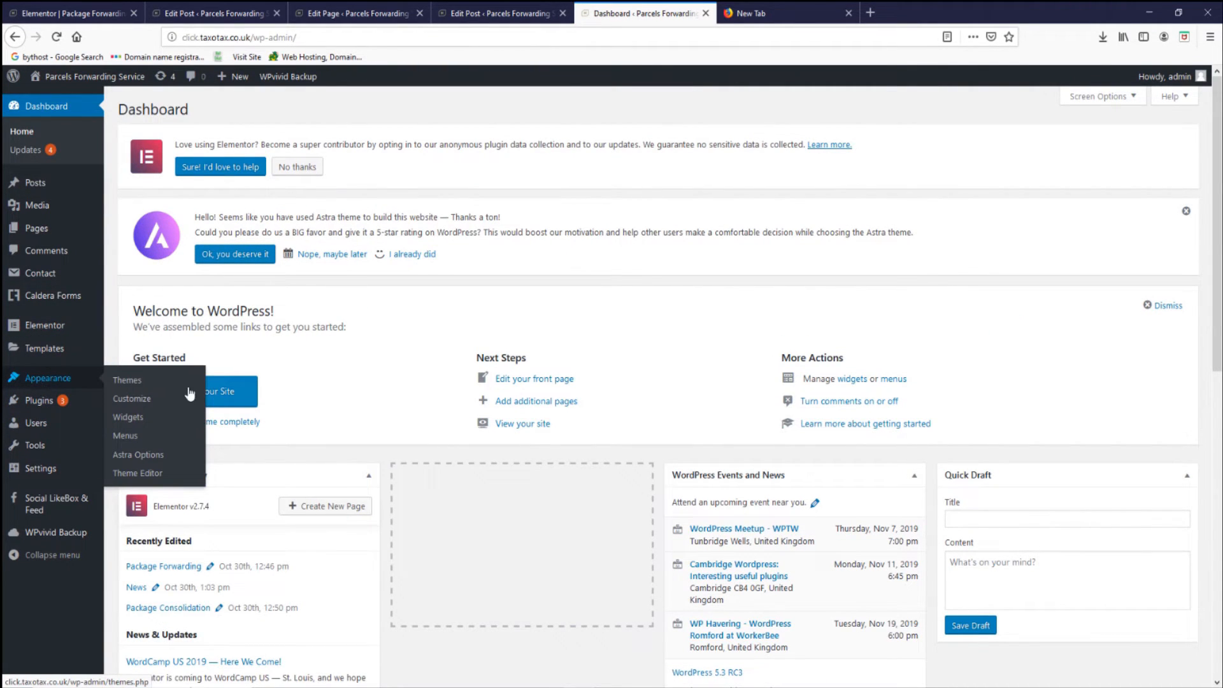
click(130, 437)
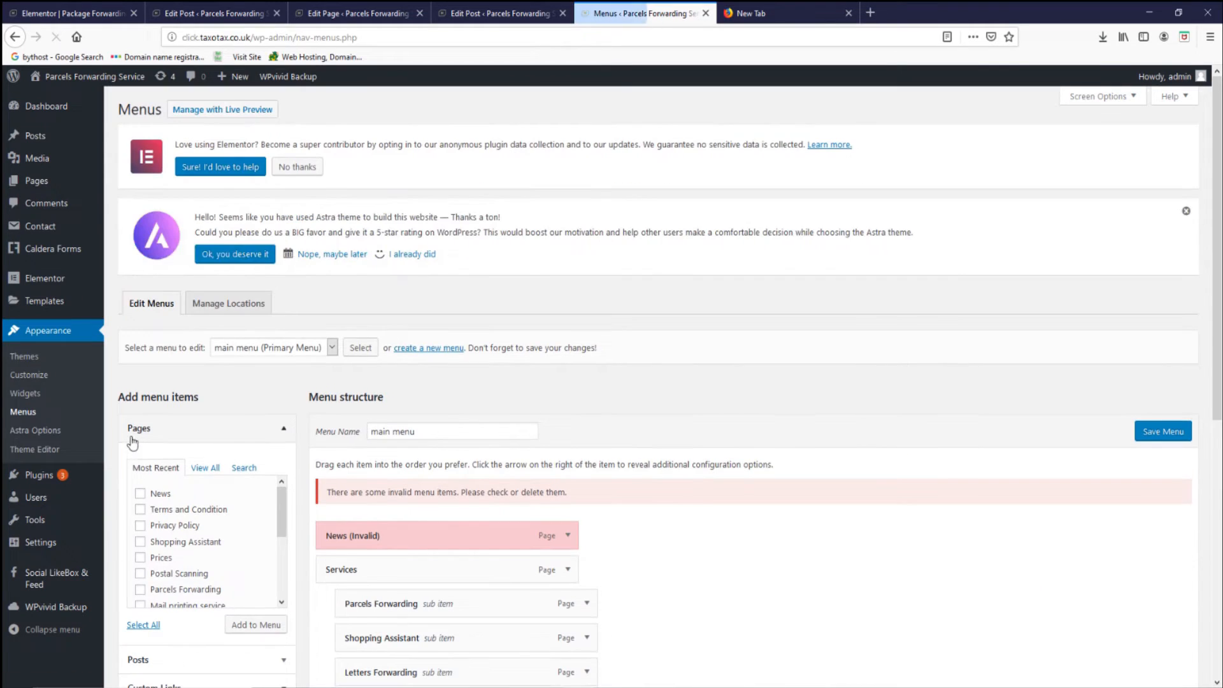
scroll(191, 414, down, 5)
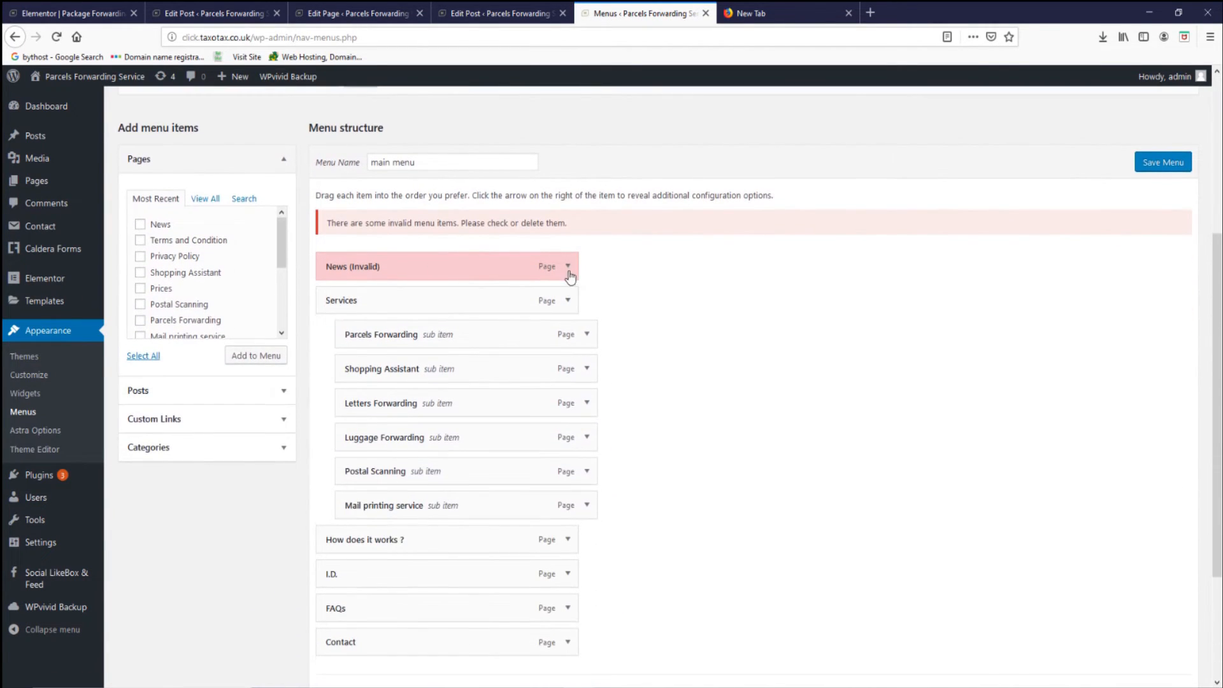
click(569, 273)
click(332, 388)
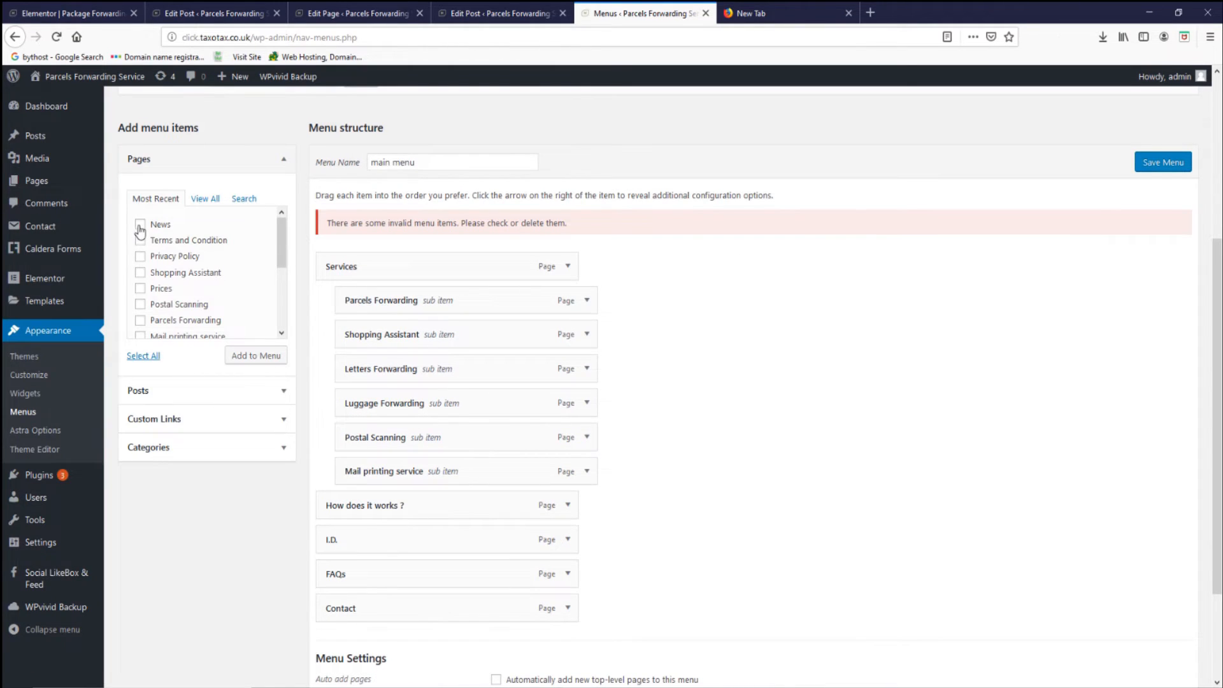
Add the News page to the main menu, place it first above Services and save the menu
click(244, 361)
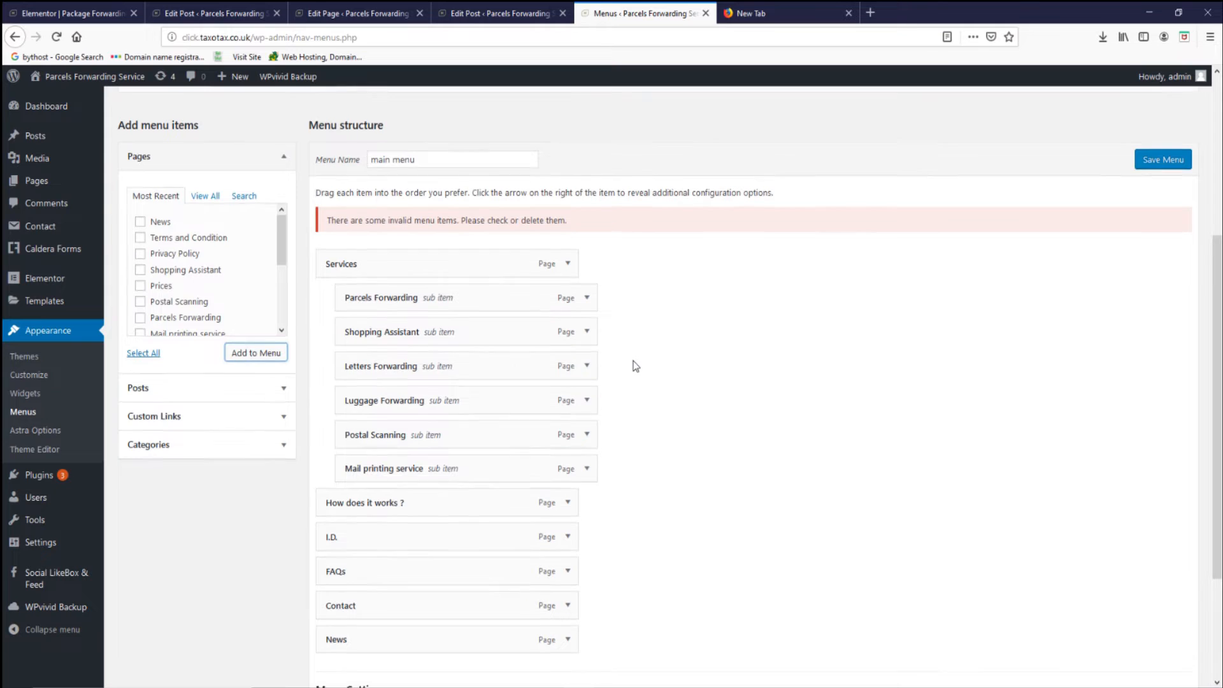
scroll(402, 478, down, 3)
drag(407, 509, 428, 140)
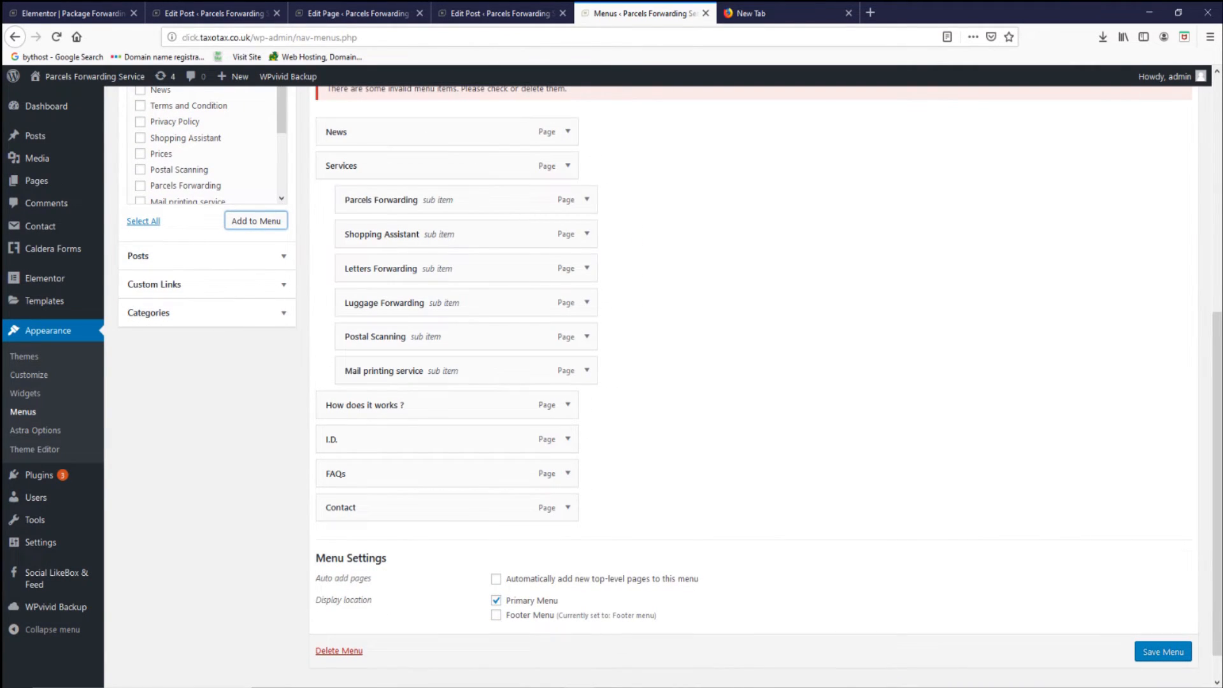
click(1161, 651)
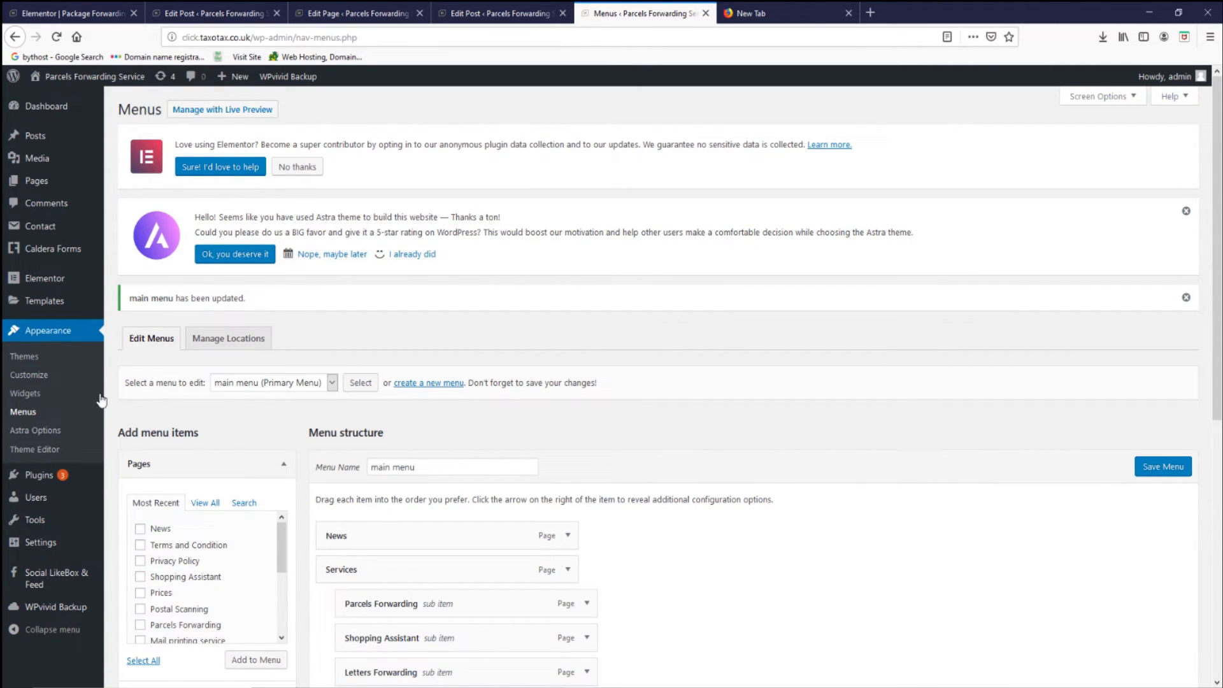
Search the plugin directory for "Premium", then install and activate Premium Addons for Elementor
mouse_move(38, 478)
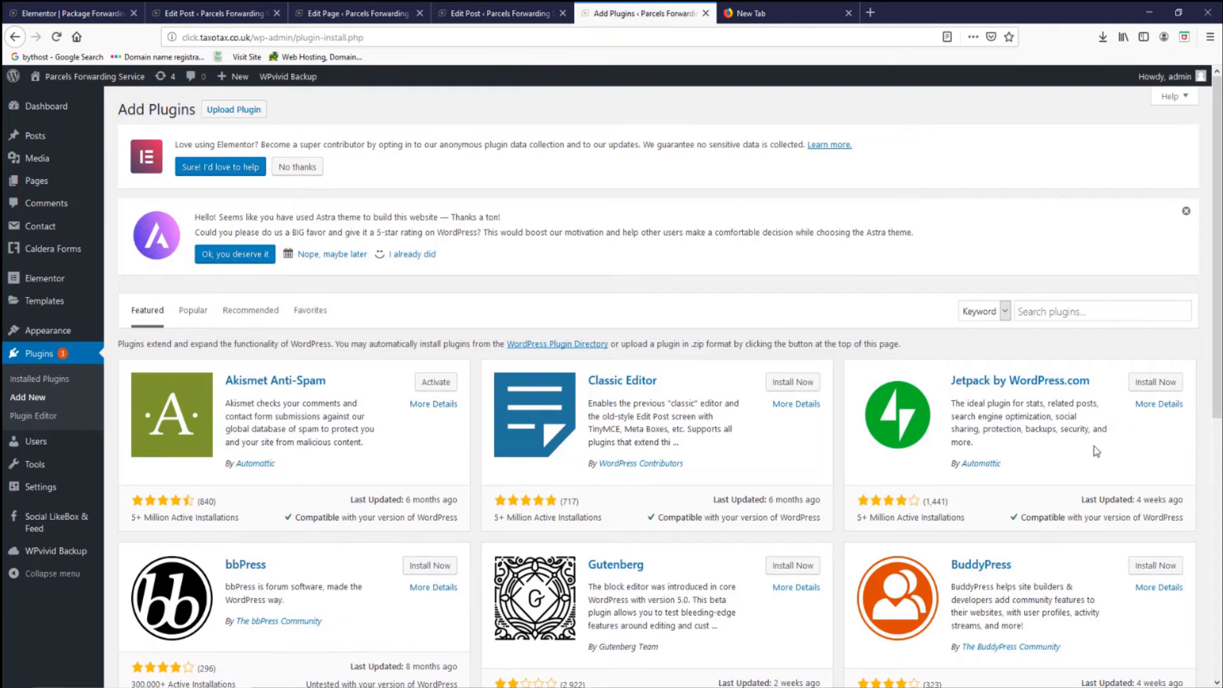
click(1065, 312)
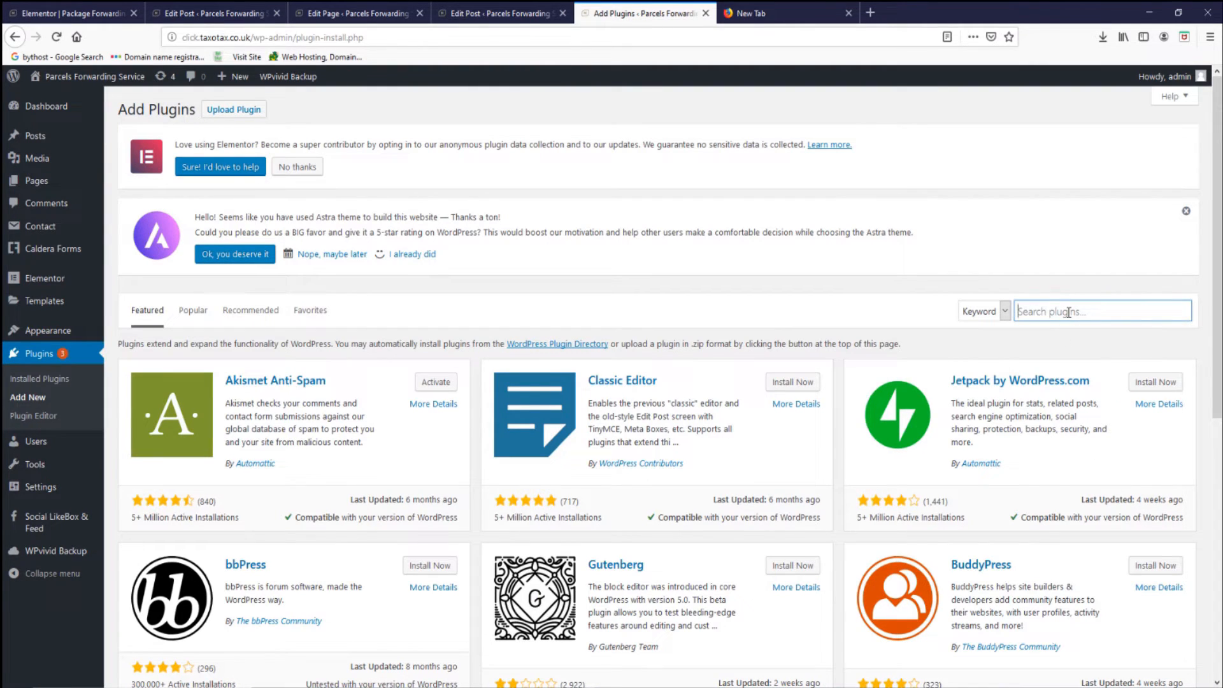
text(P)
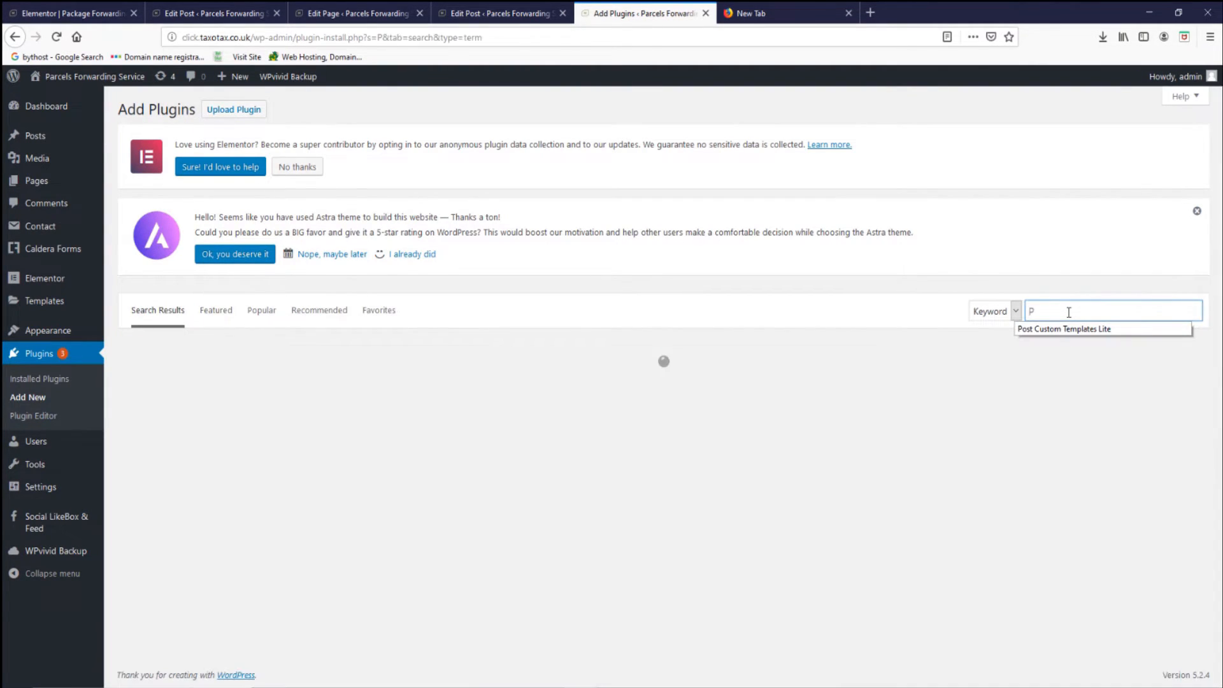
text(remio)
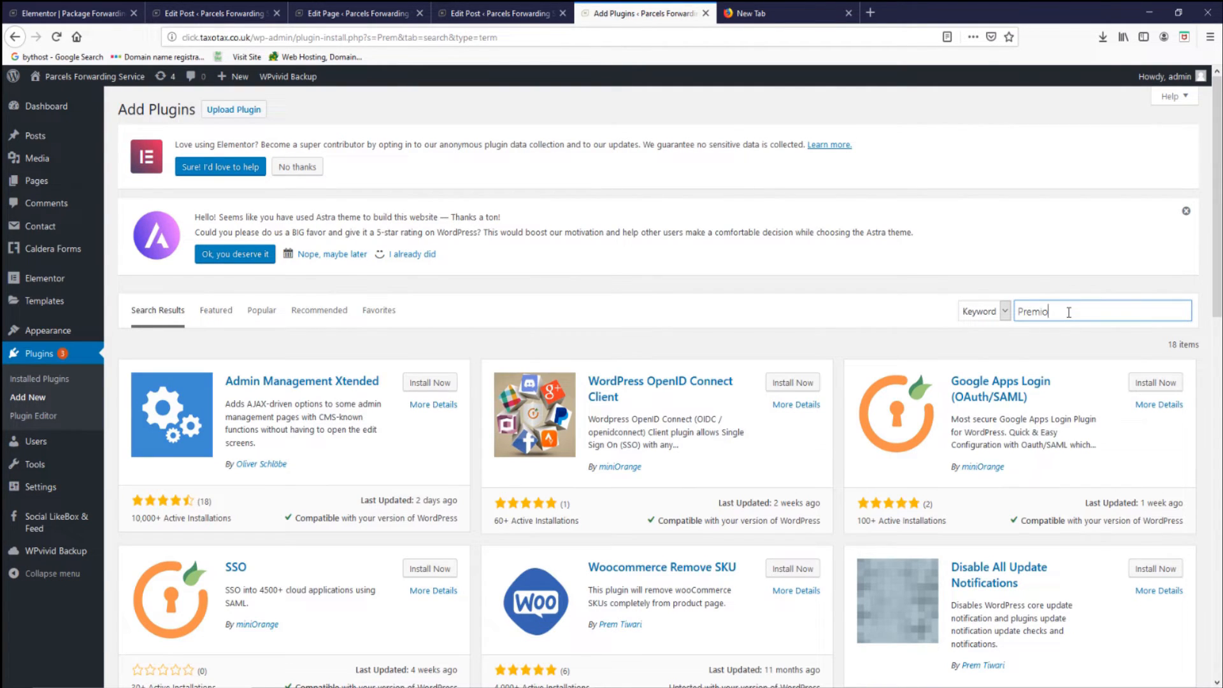
key(BackSpace)
text(um)
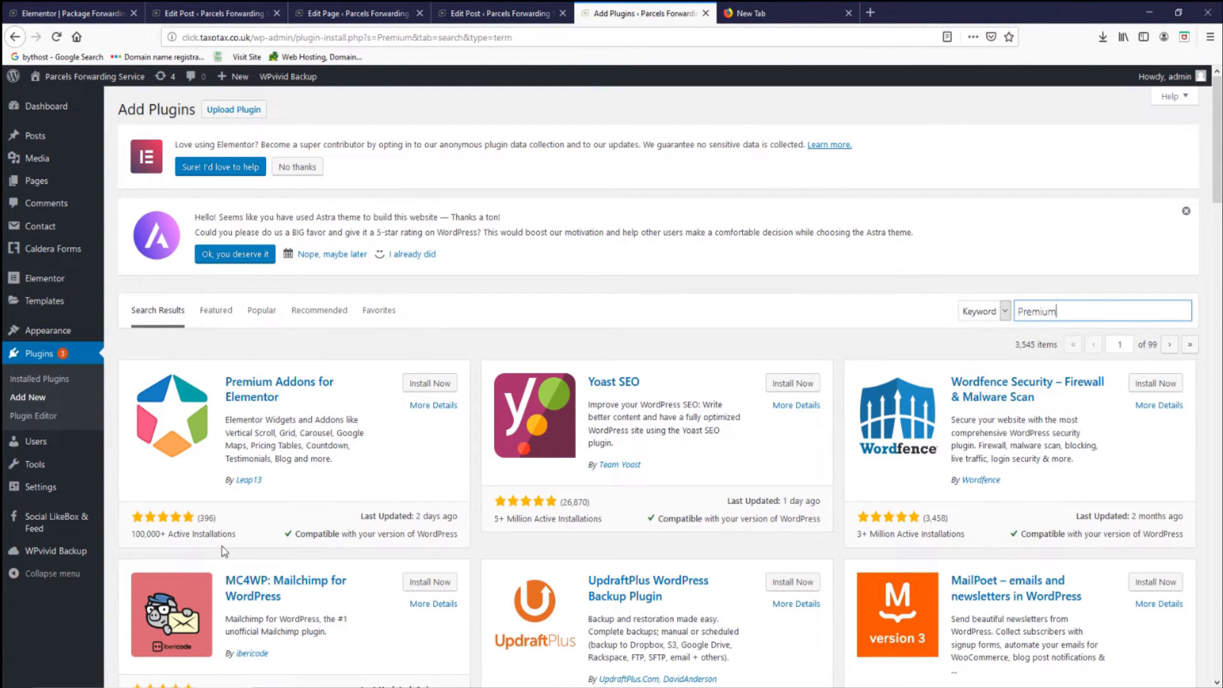
click(432, 385)
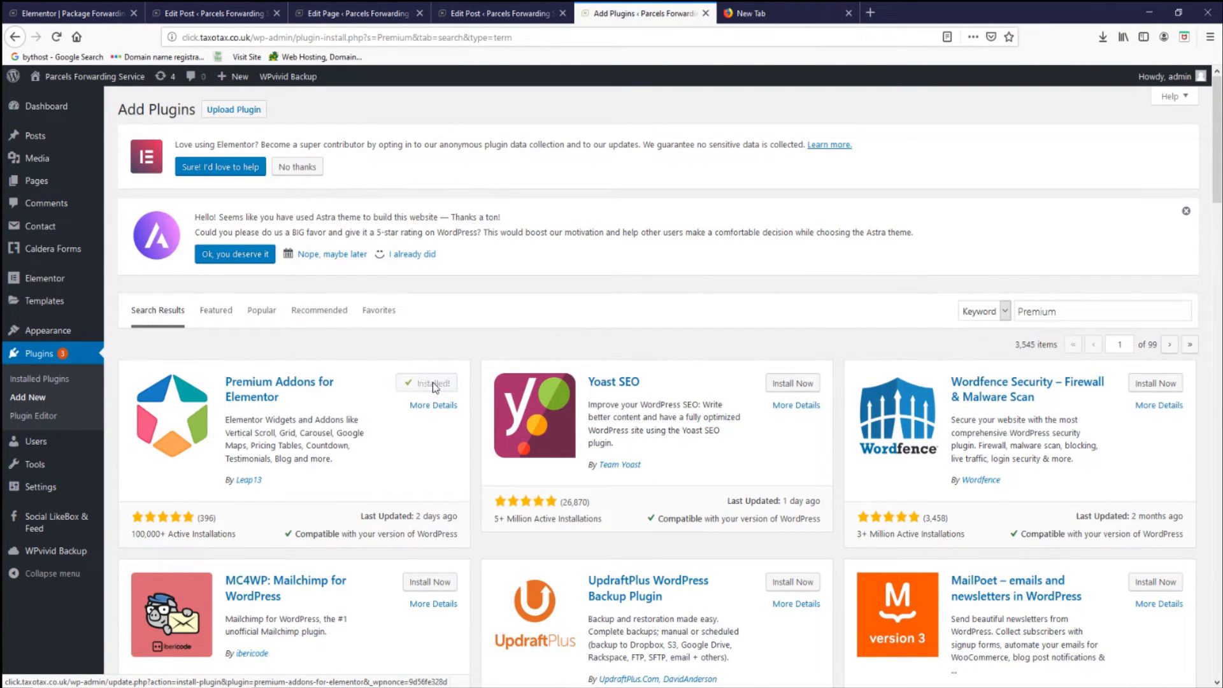
click(434, 386)
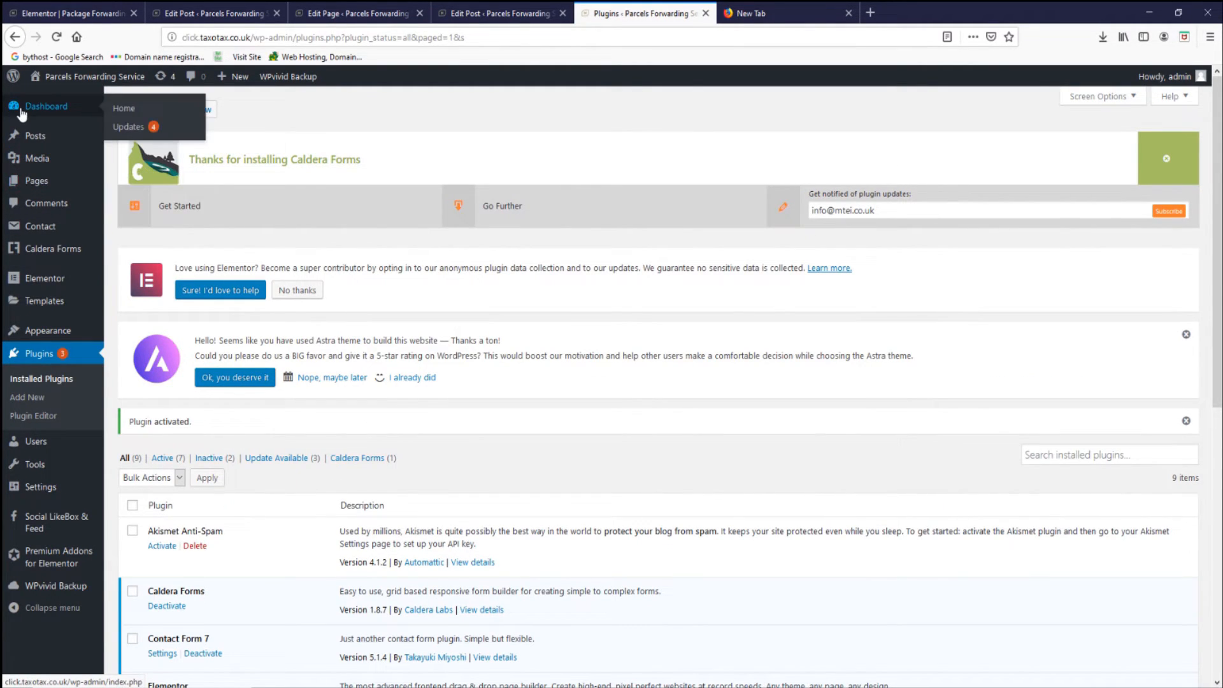
Open the News page from the site's page list and start editing it with Elementor
click(44, 182)
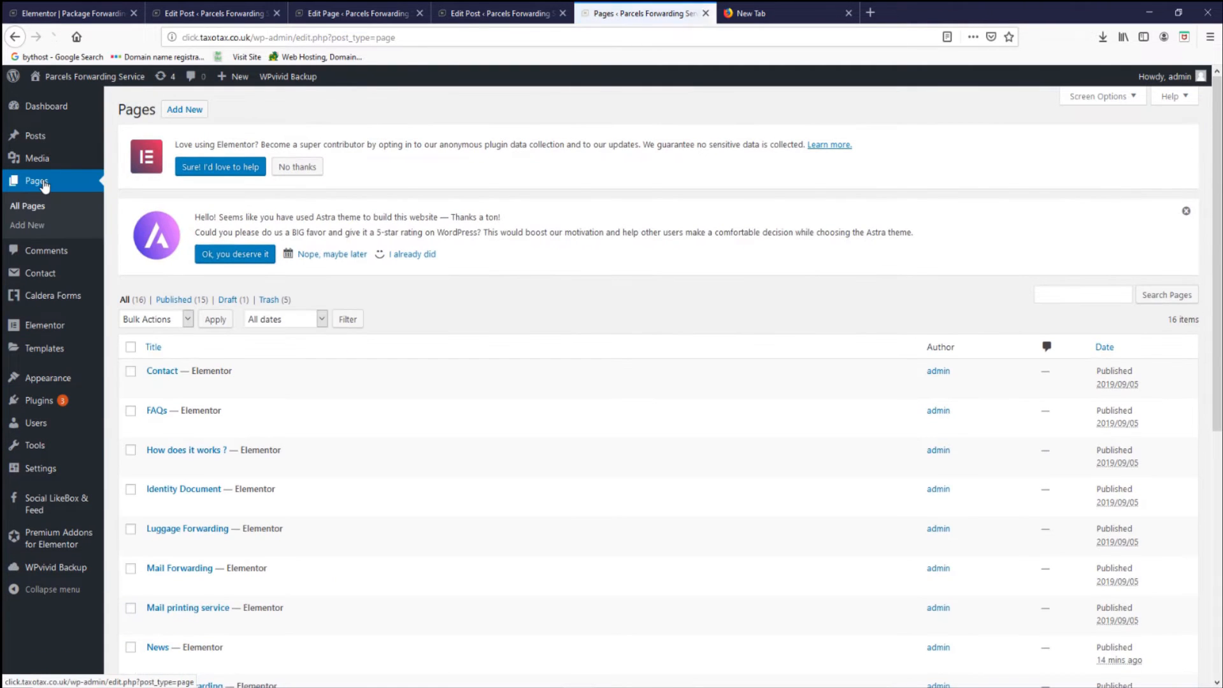
scroll(169, 561, down, 3)
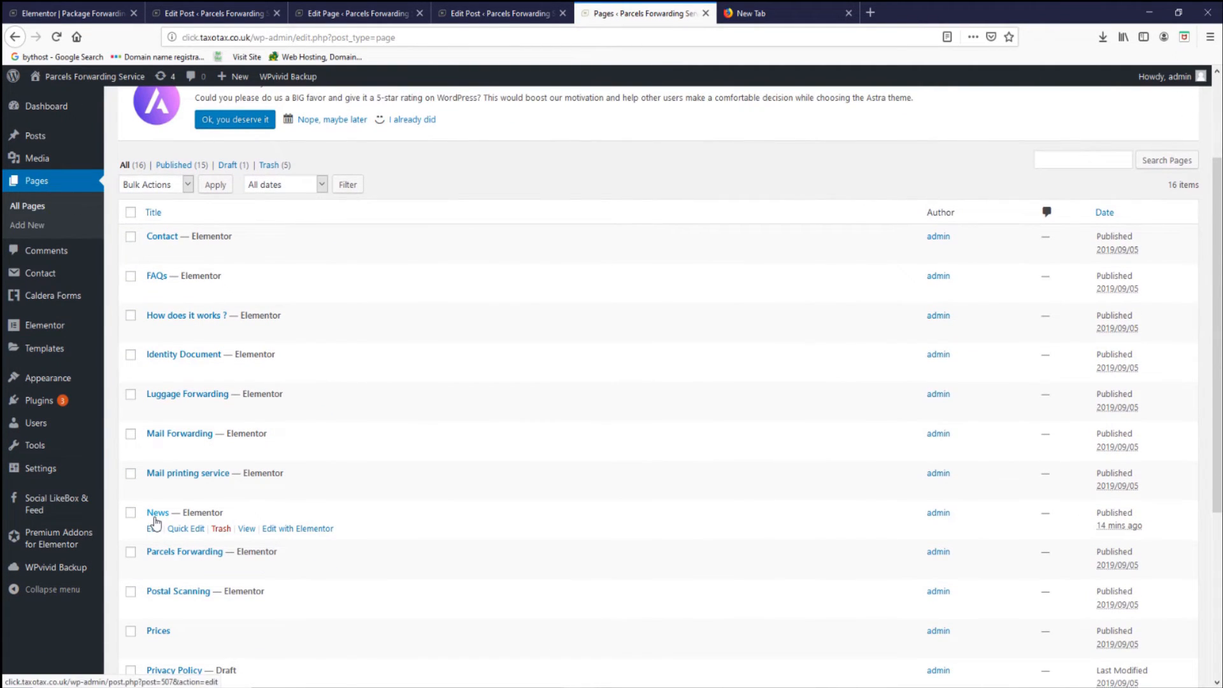
click(156, 513)
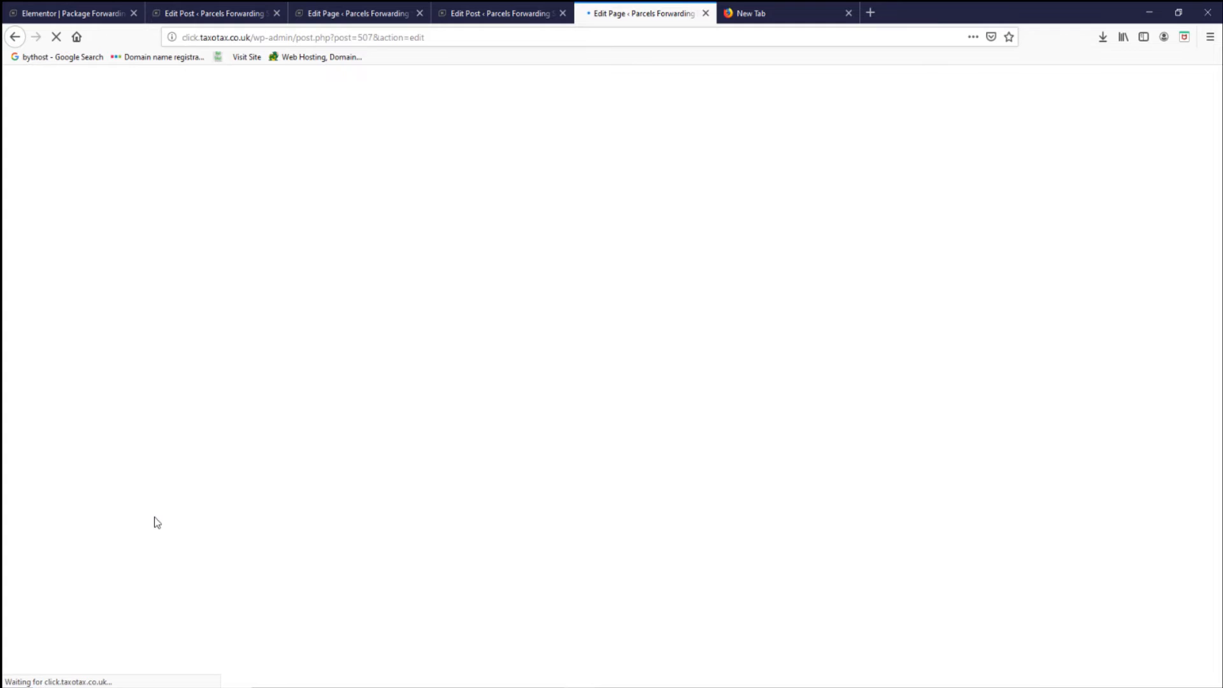
click(542, 386)
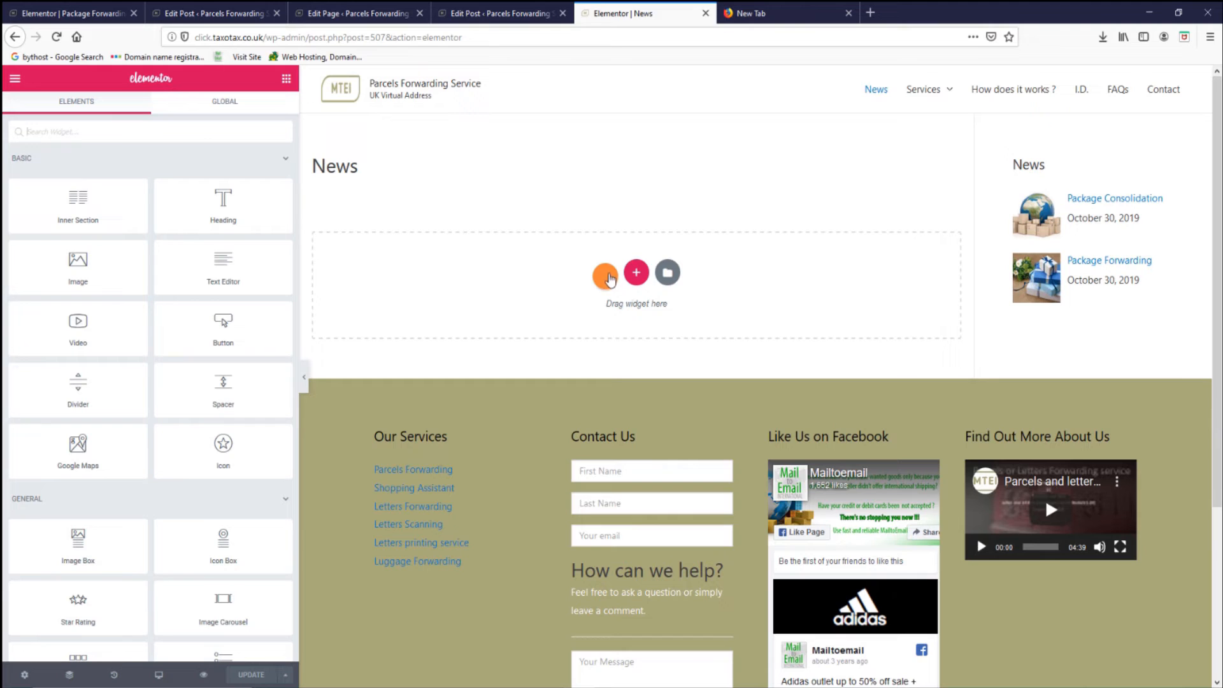
Look up the "post" widgets and add a single-column section under the News heading
scroll(191, 417, down, 3)
scroll(194, 423, up, 3)
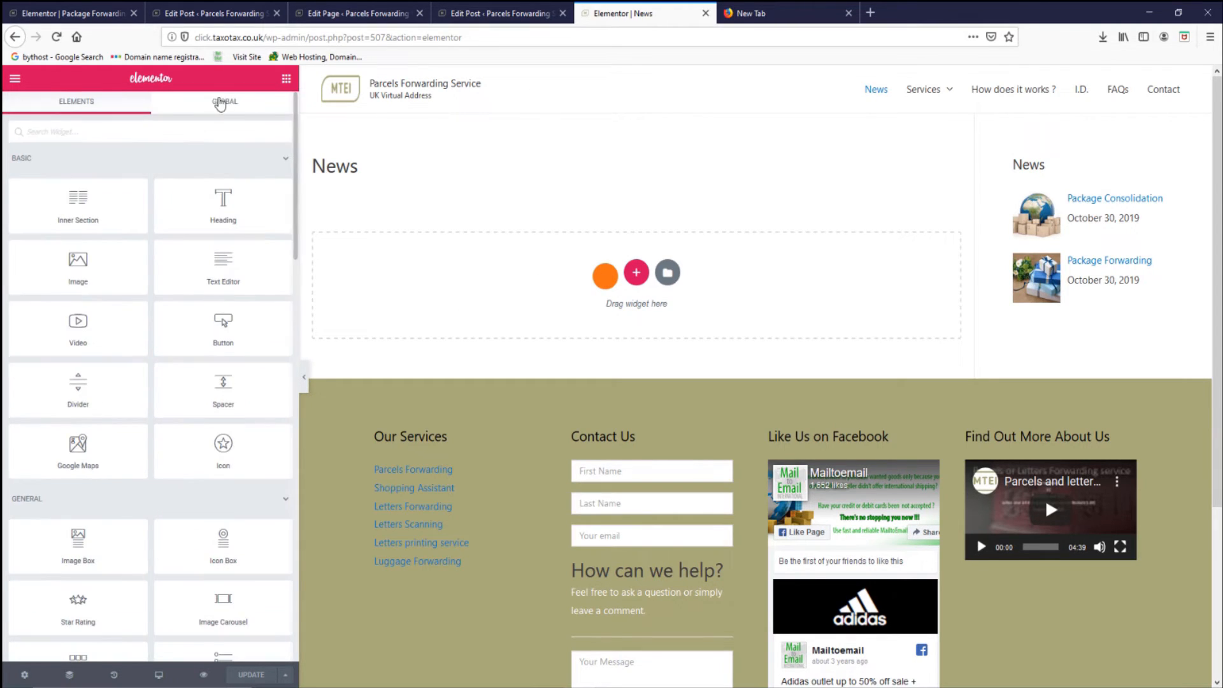
text(post)
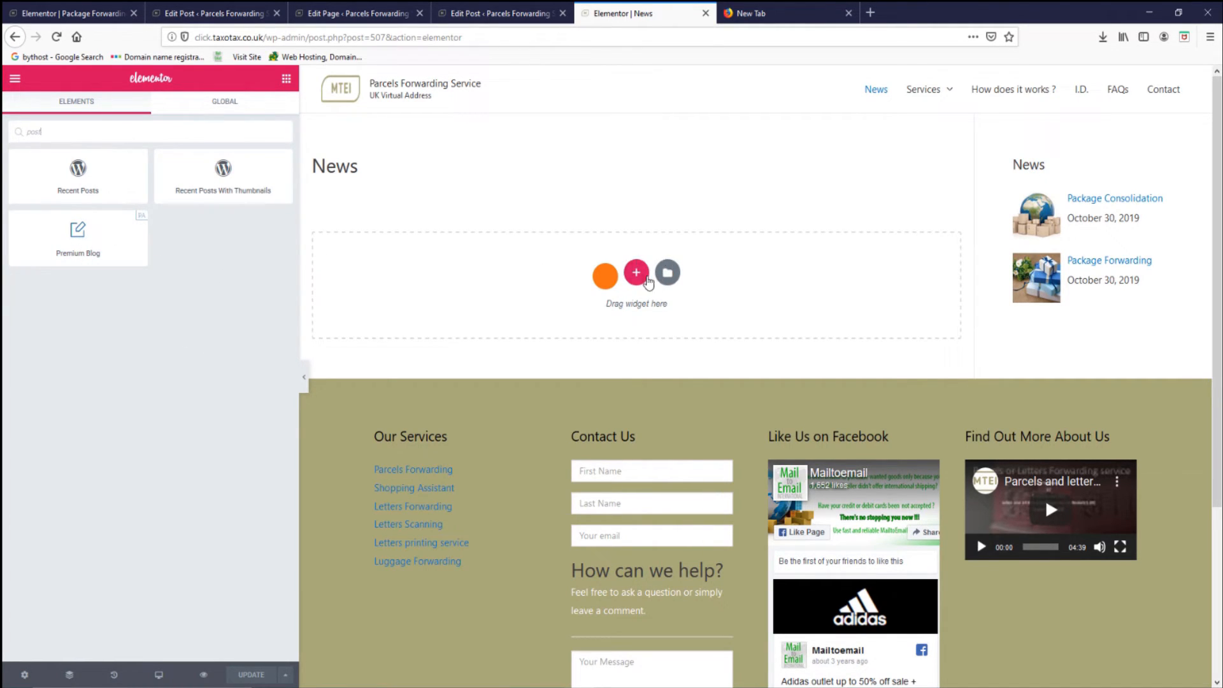
click(636, 274)
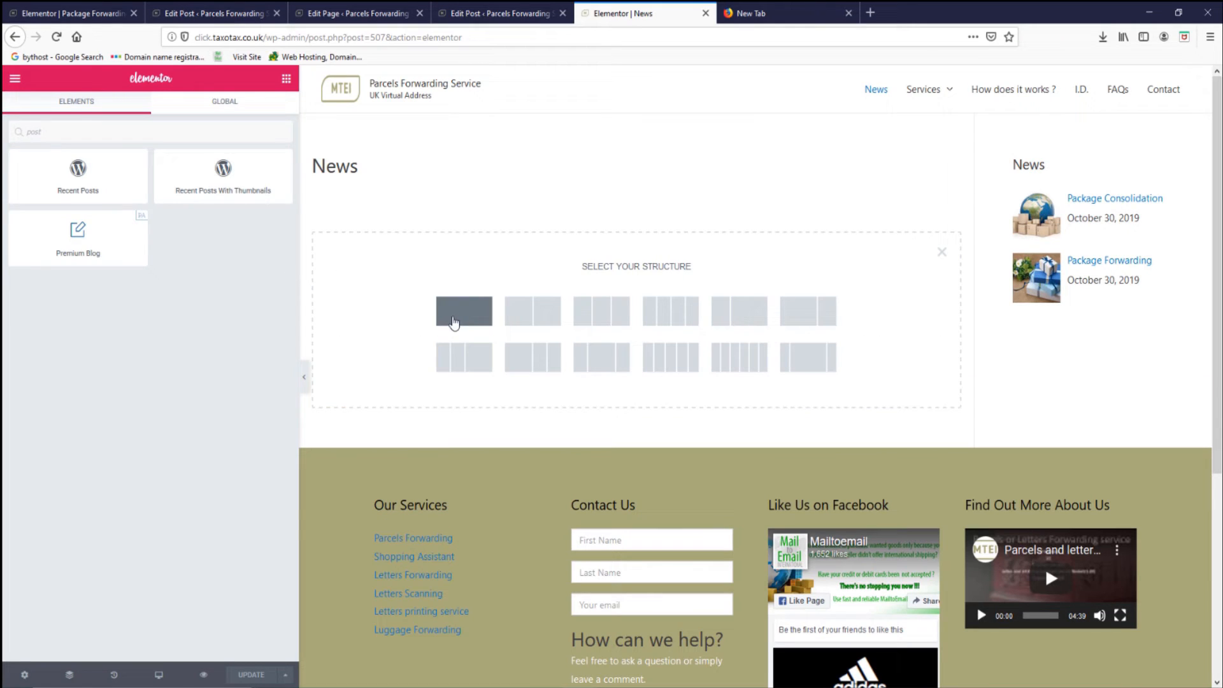
click(458, 315)
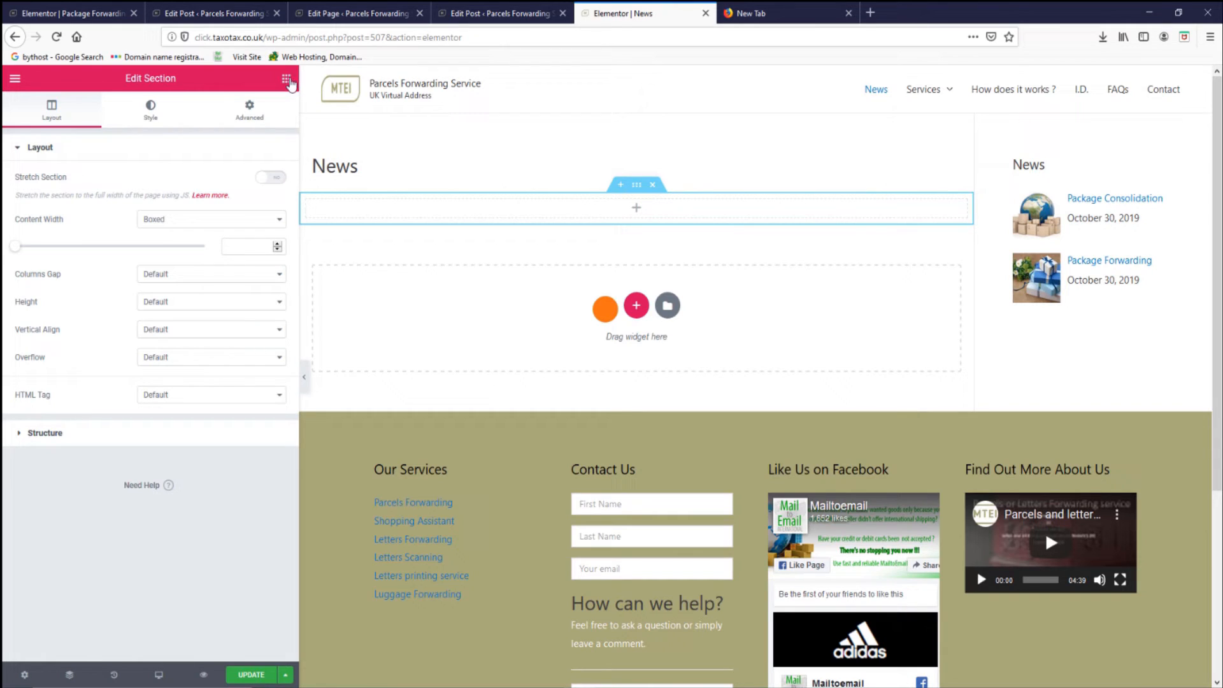
Find the Premium Blog widget by searching for "post" and place it in the empty section
click(638, 210)
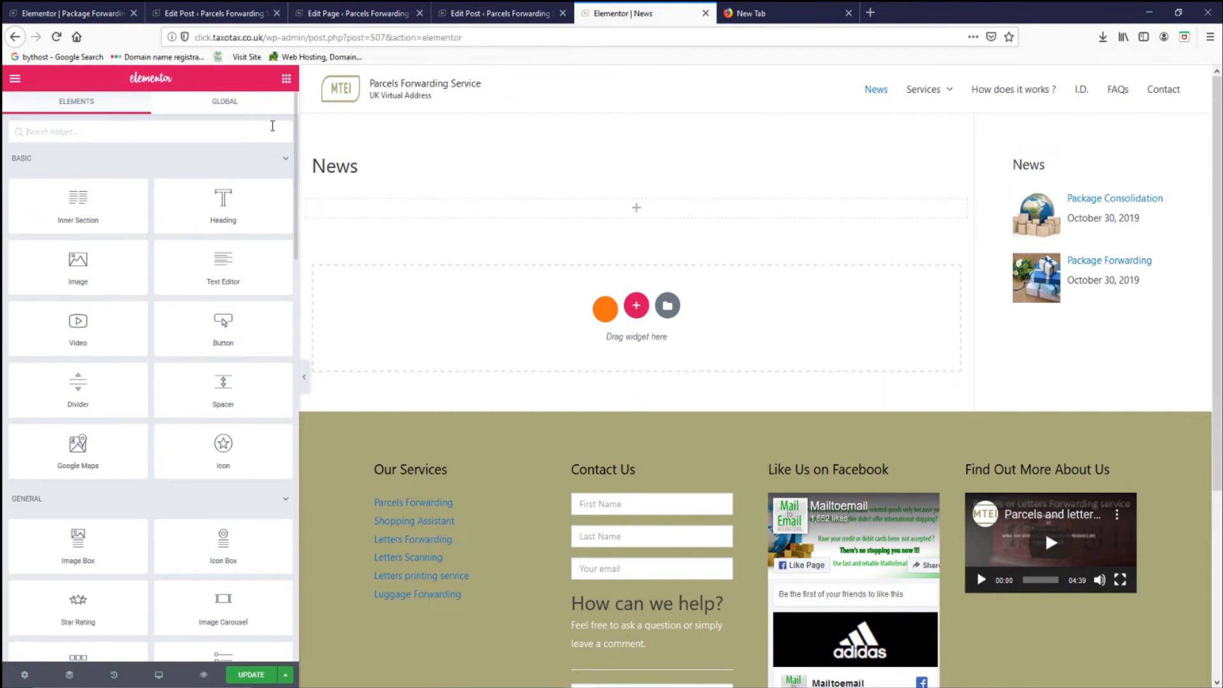
text(post)
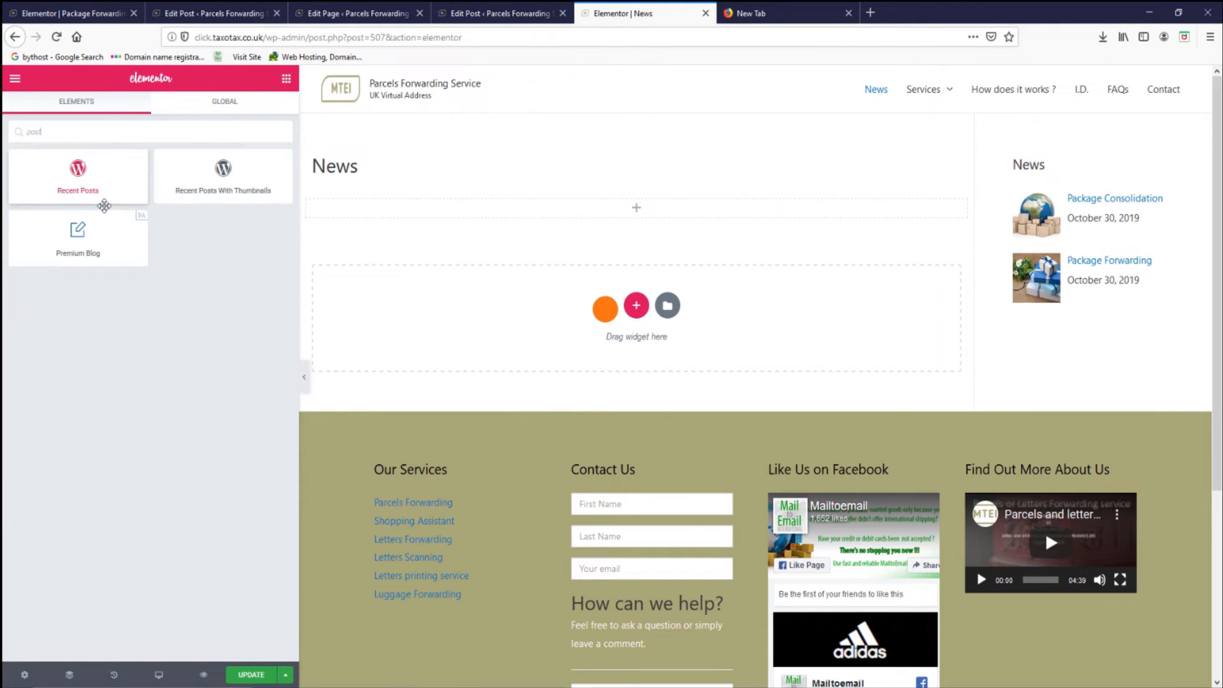
drag(86, 239, 660, 213)
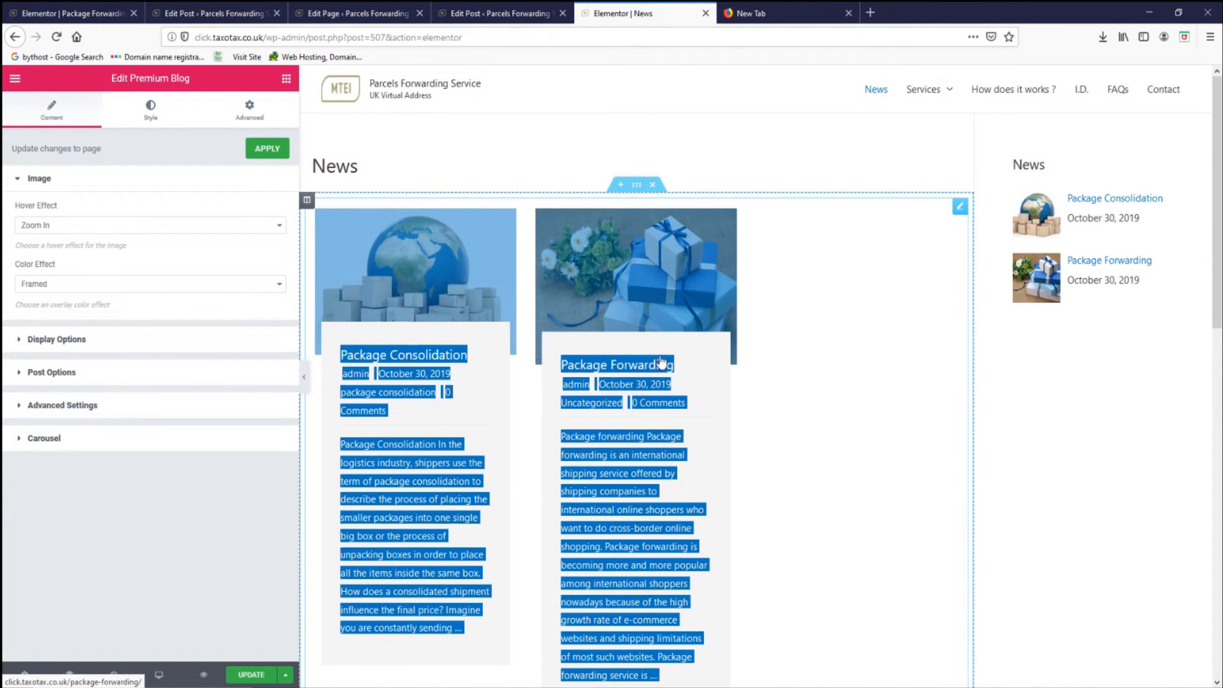
scroll(788, 331, down, 4)
scroll(788, 332, up, 3)
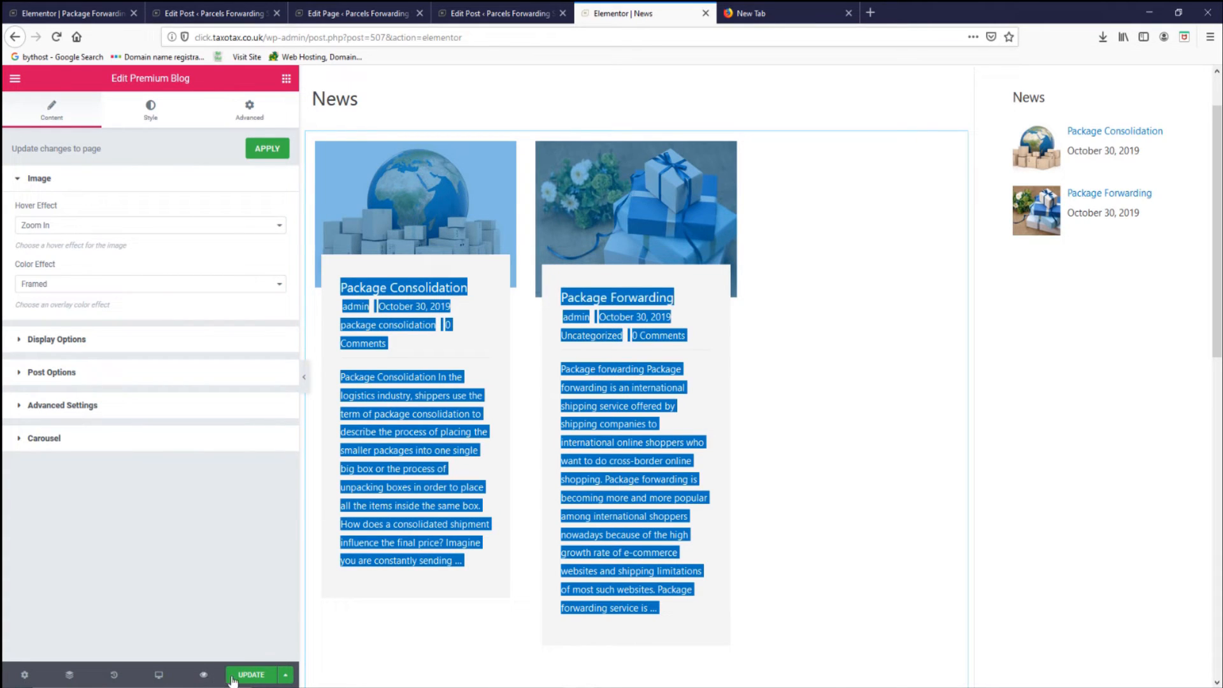
Preview the News page and look through its blog post layout down to the footer
click(204, 676)
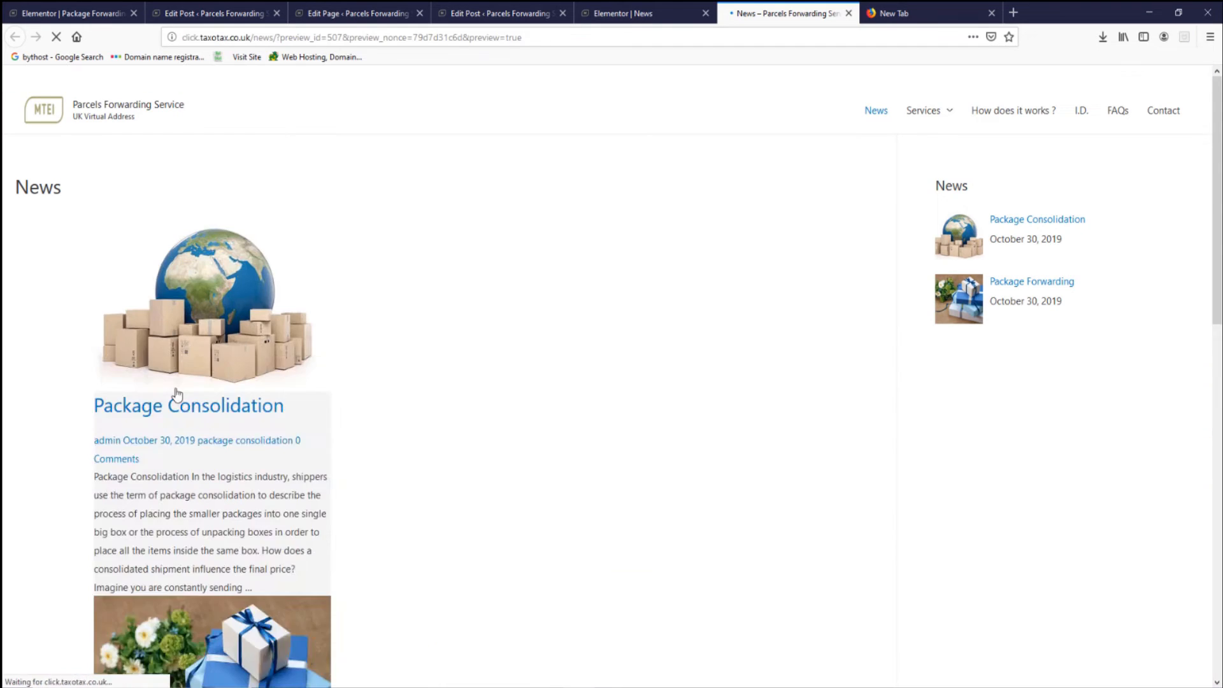
scroll(434, 398, down, 5)
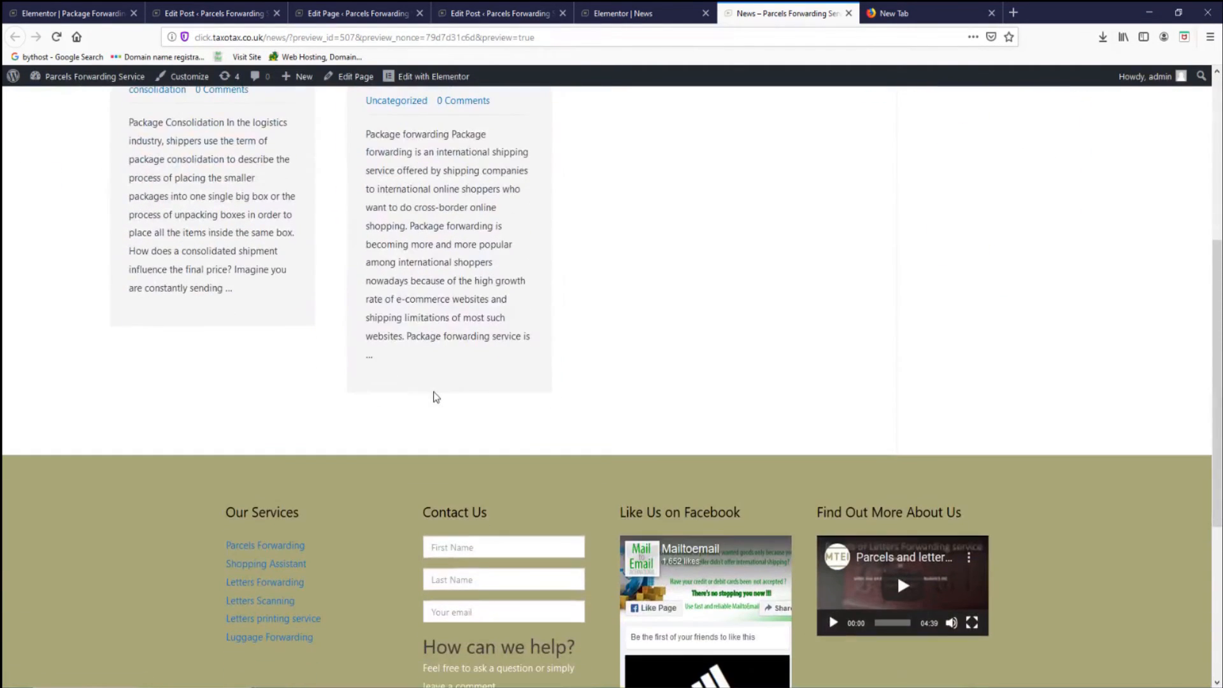
scroll(434, 398, up, 5)
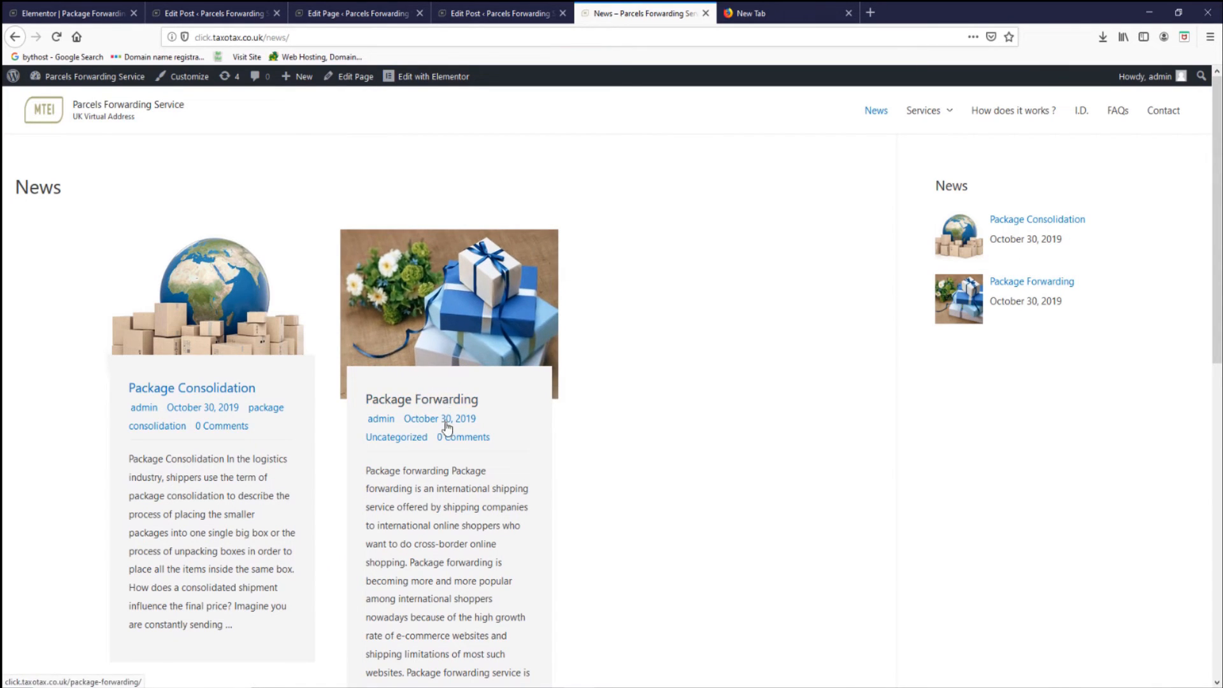
Open the Package Forwarding post from the News page, browse to the neighbouring post and back, and return to News
click(427, 353)
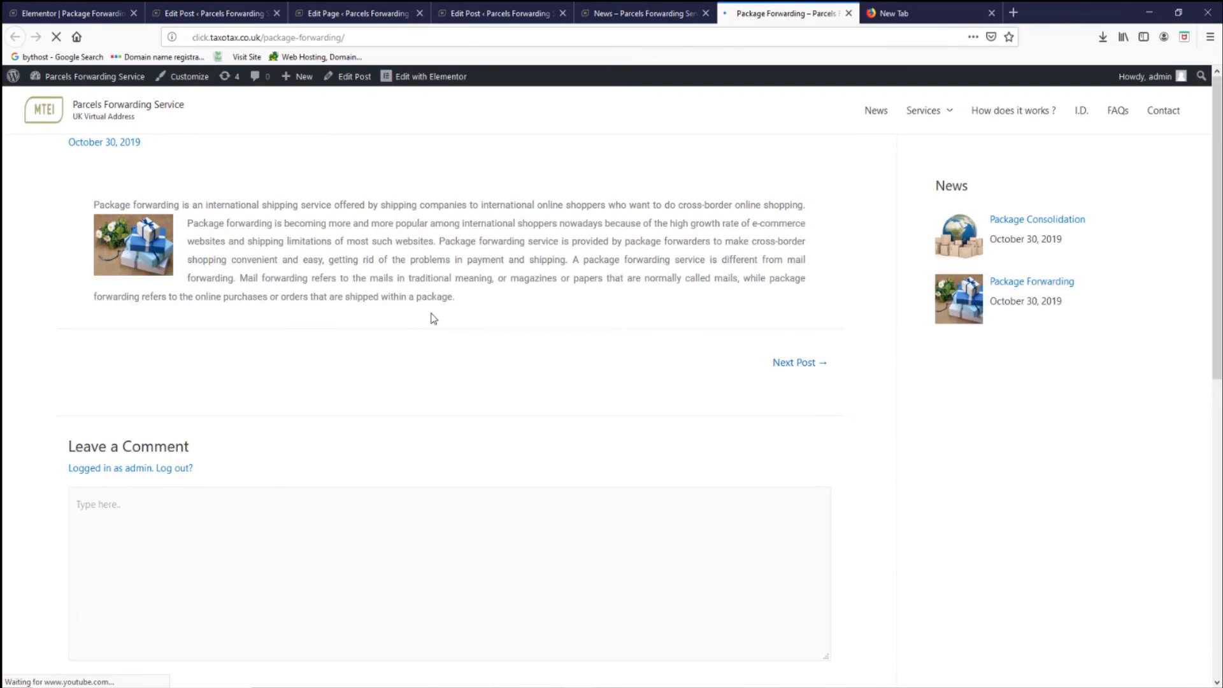
click(790, 369)
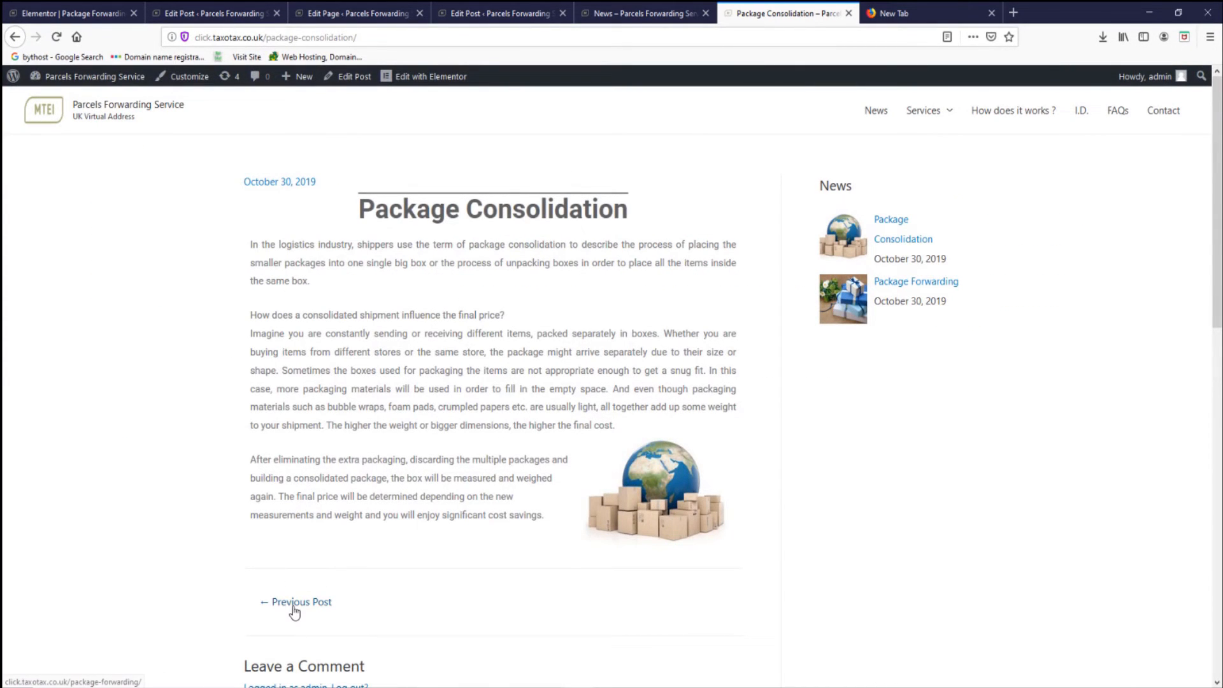
click(297, 603)
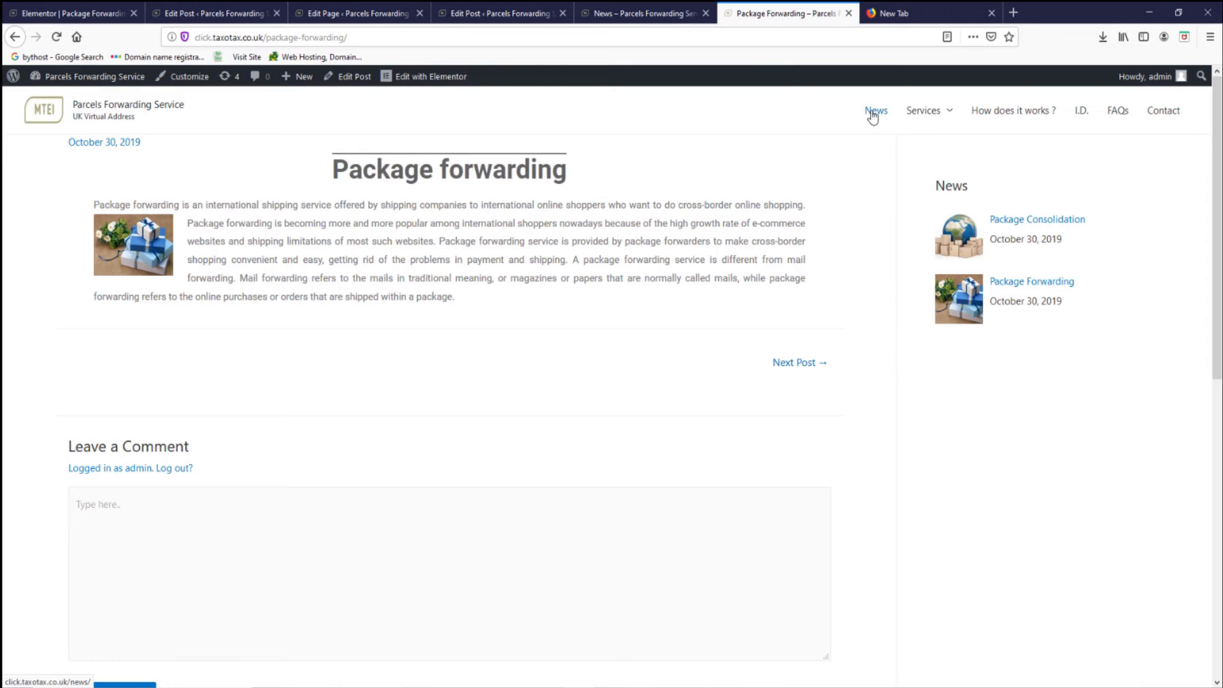
click(875, 112)
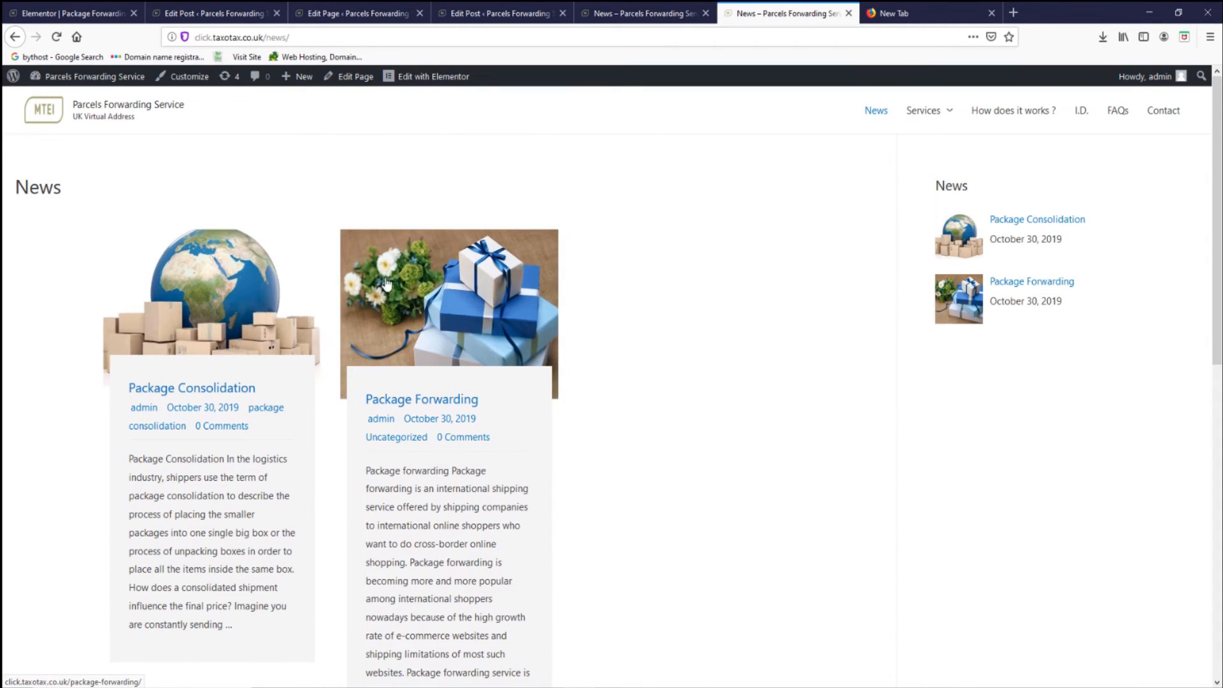
Edit the live News page with Elementor and open the Premium Blog widget's display options
click(423, 82)
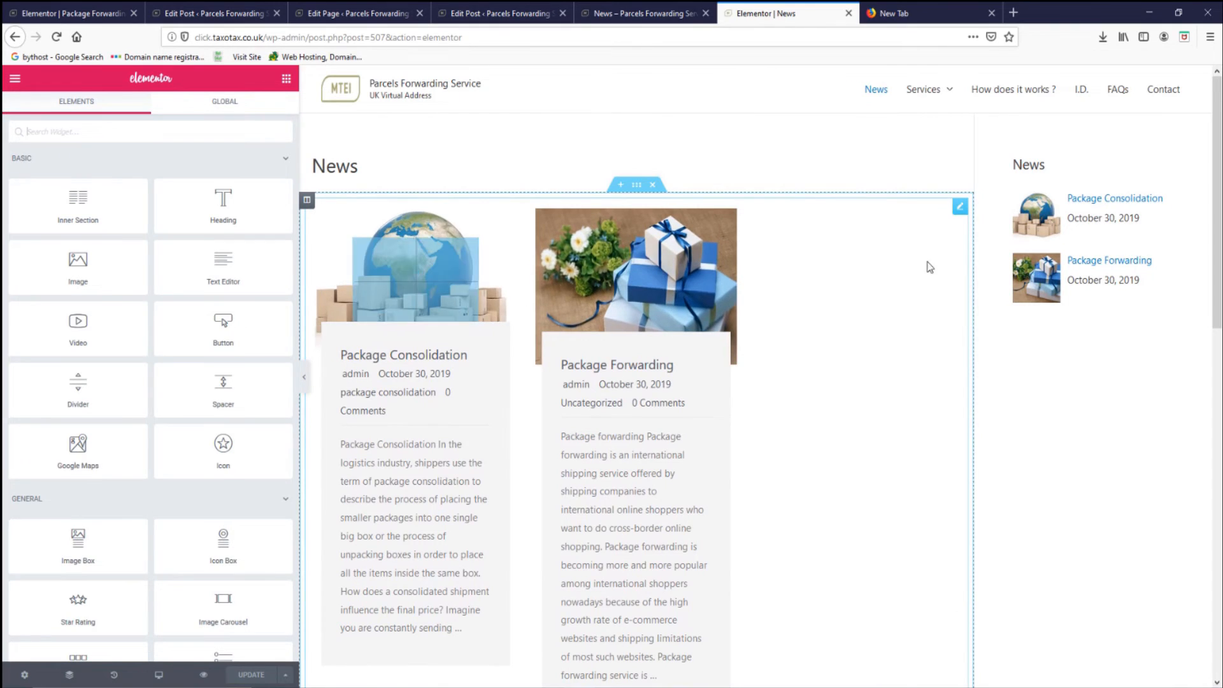
click(959, 208)
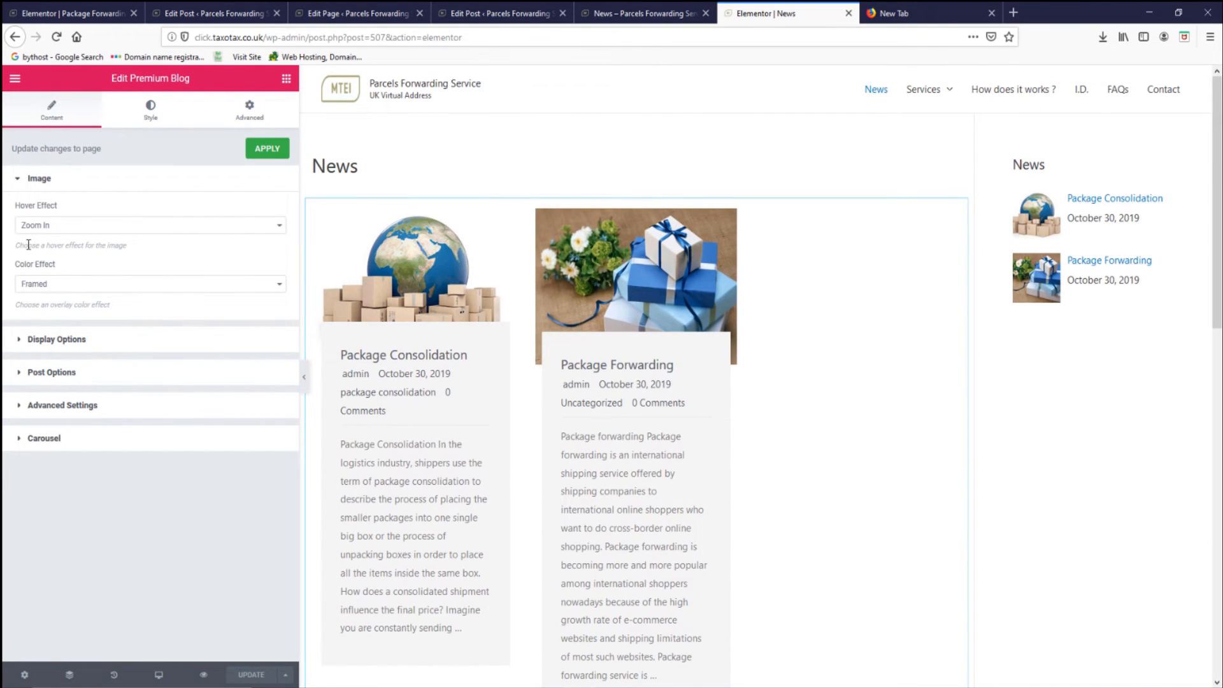
click(22, 338)
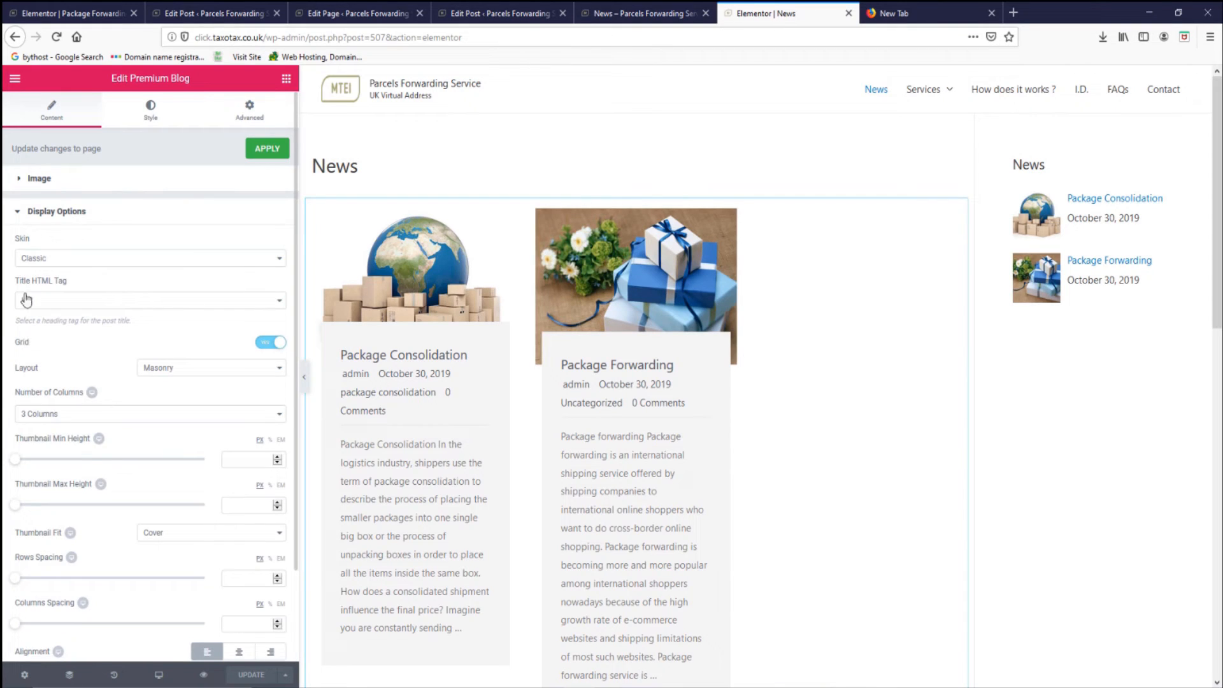
Try the Cards skin on the Premium Blog widget and switch it back to Classic
scroll(83, 184, down, 1)
click(169, 225)
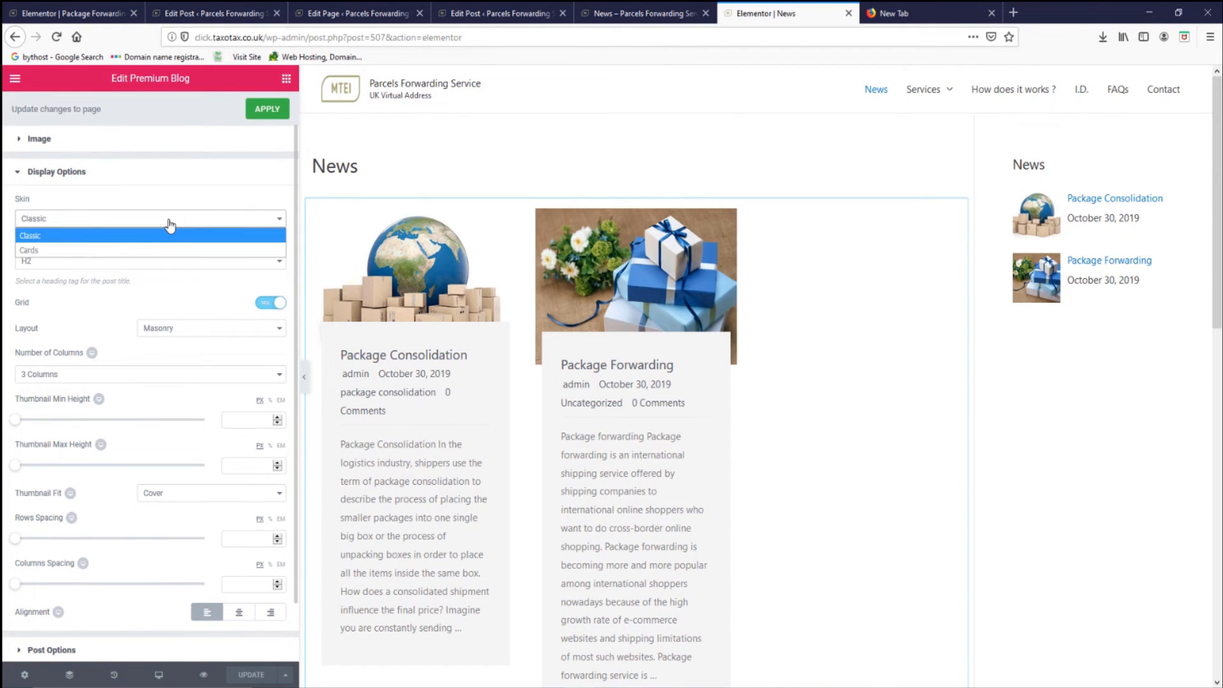
click(163, 249)
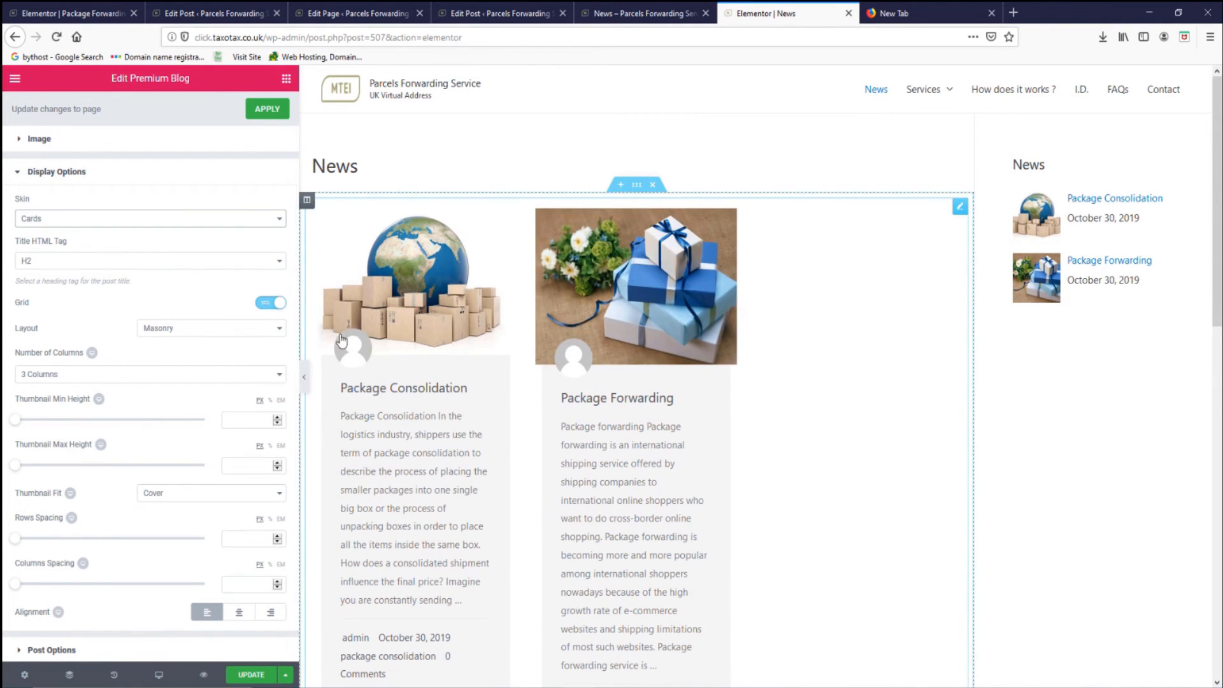
click(131, 220)
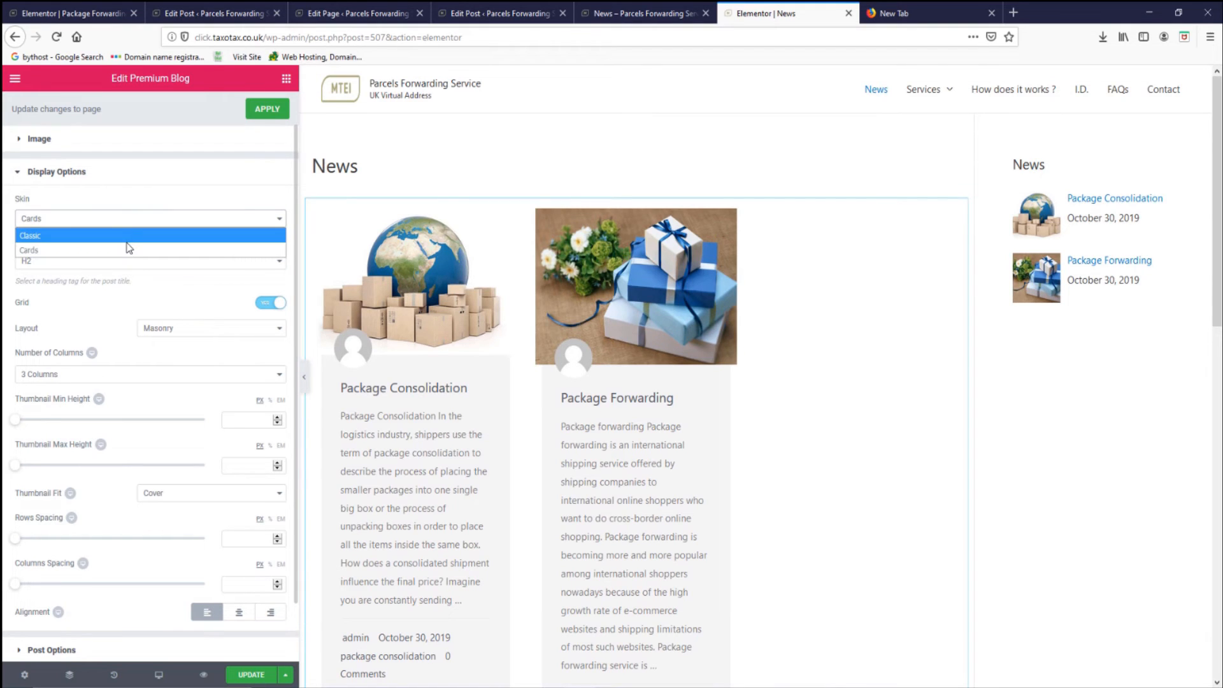
click(127, 236)
Try H3 as the HTML tag for the post titles and switch it back to H2
click(134, 267)
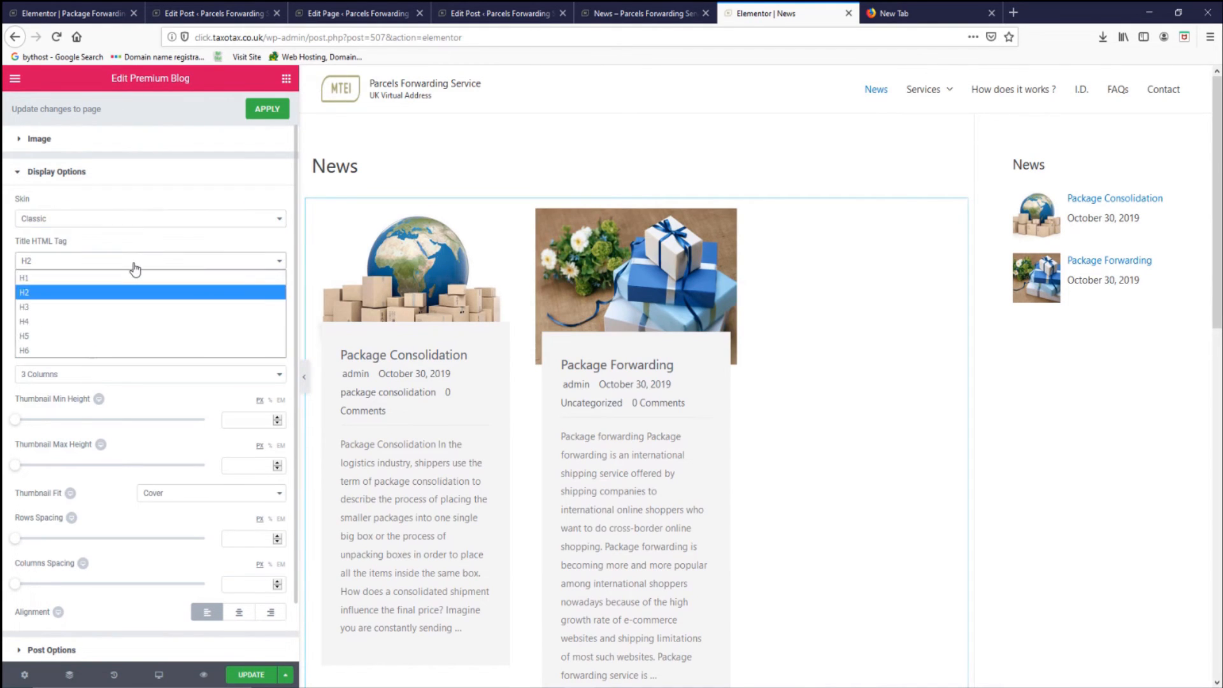
click(142, 304)
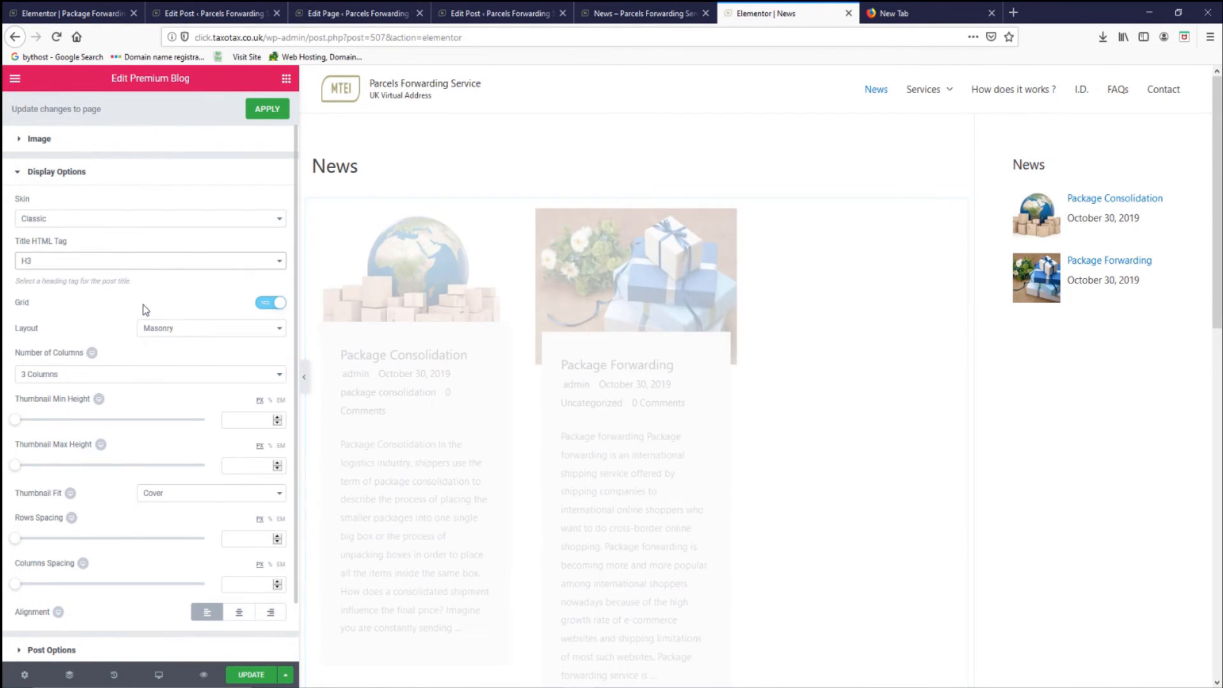
click(135, 267)
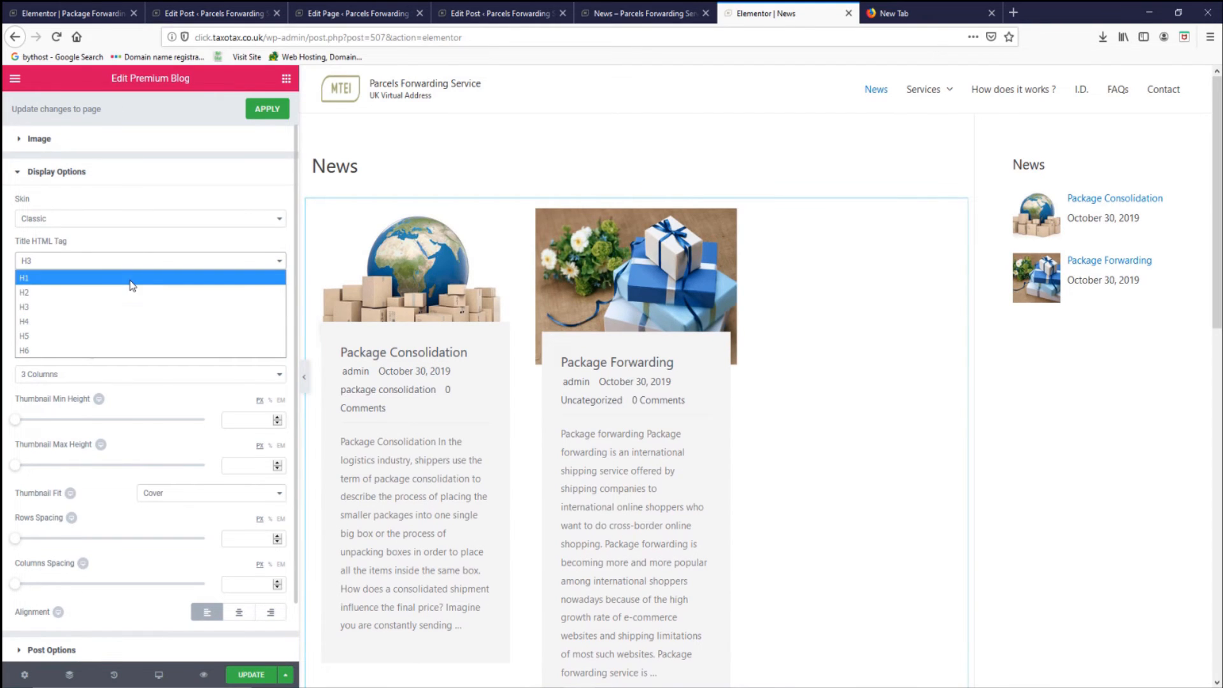
click(129, 291)
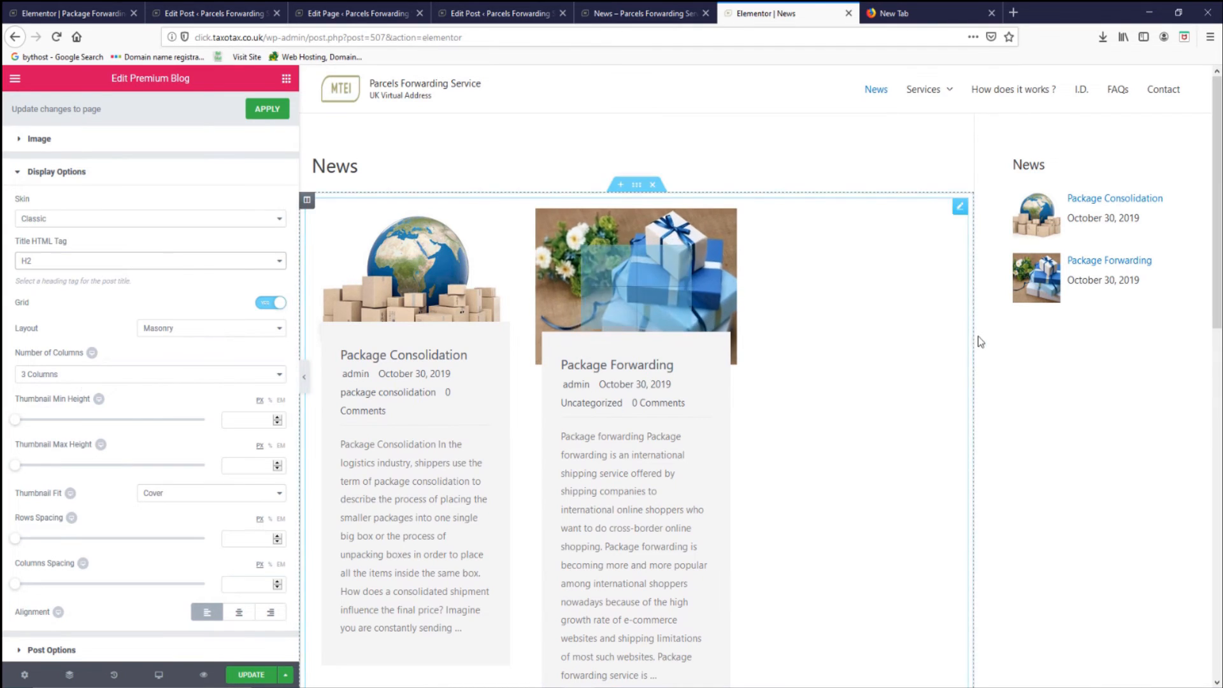
Check the post layout choices, keep Masonry, and set the thumbnail minimum height to 1 px
click(179, 330)
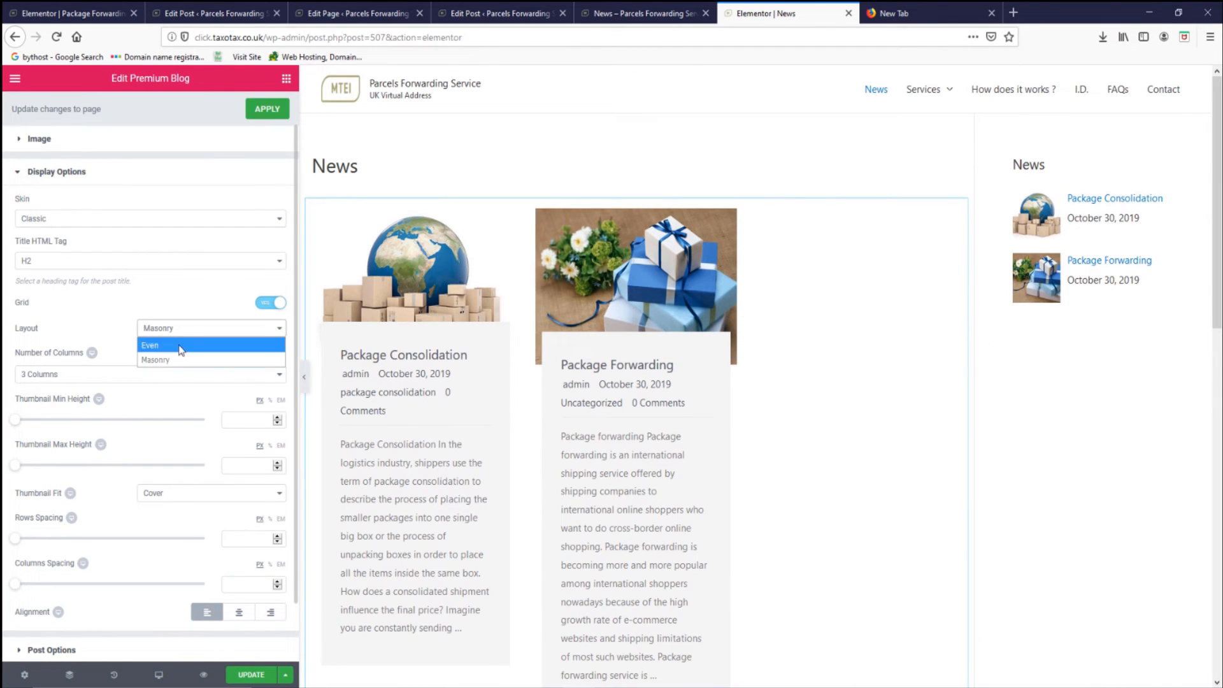
click(179, 350)
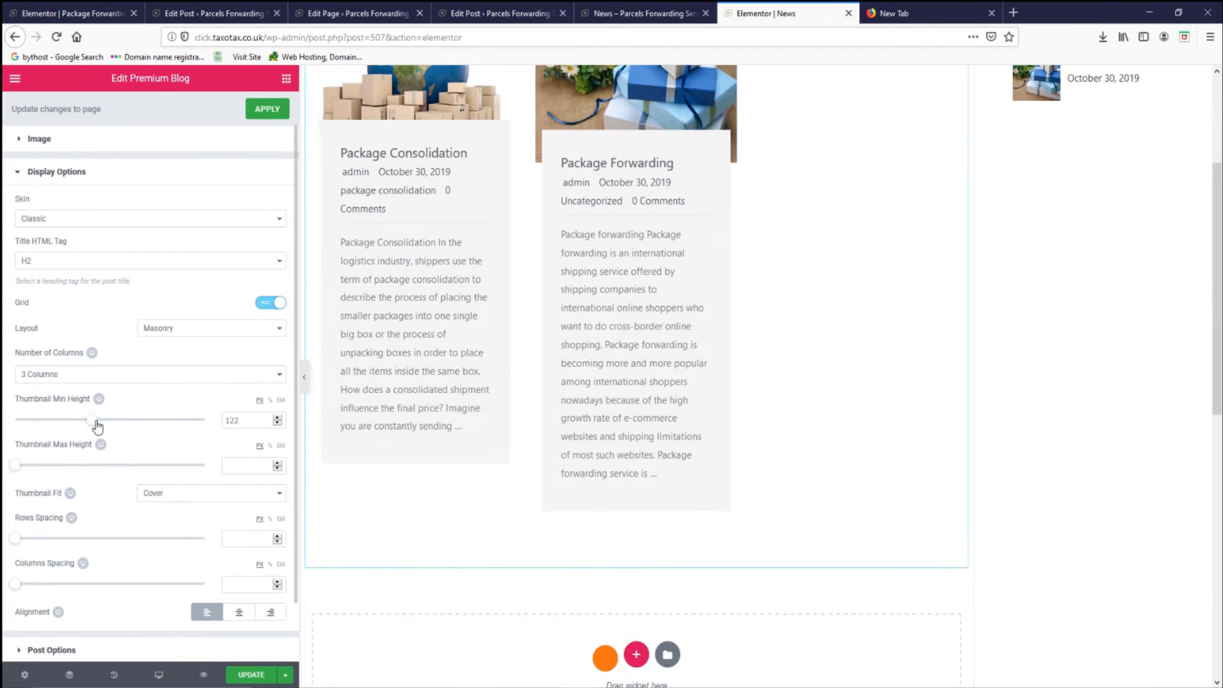
drag(96, 420, 3, 417)
scroll(48, 561, down, 2)
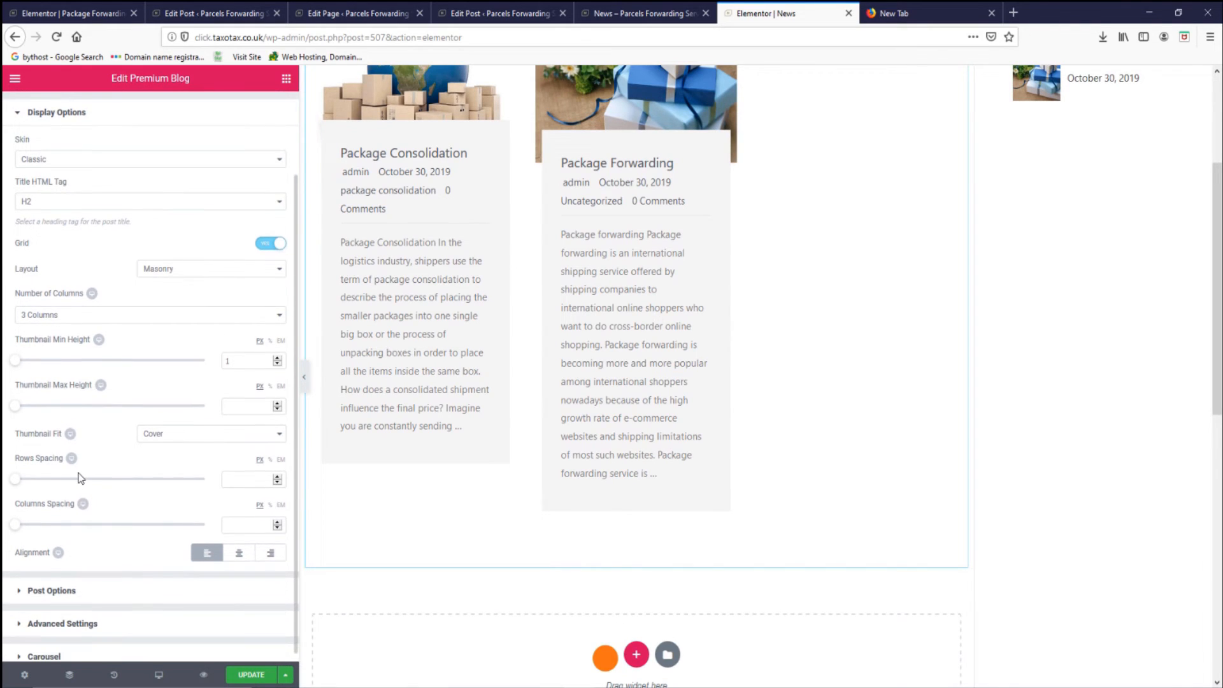
Look through the Premium Blog widget's post options, advanced settings and carousel settings
click(48, 581)
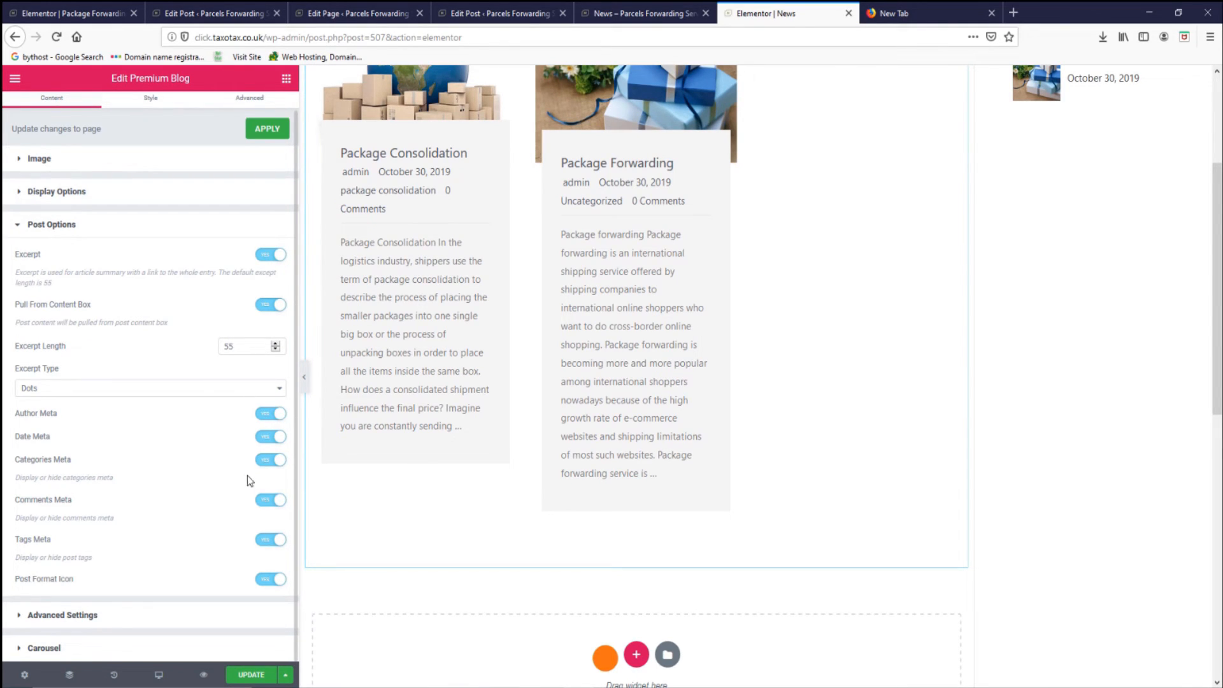
click(23, 615)
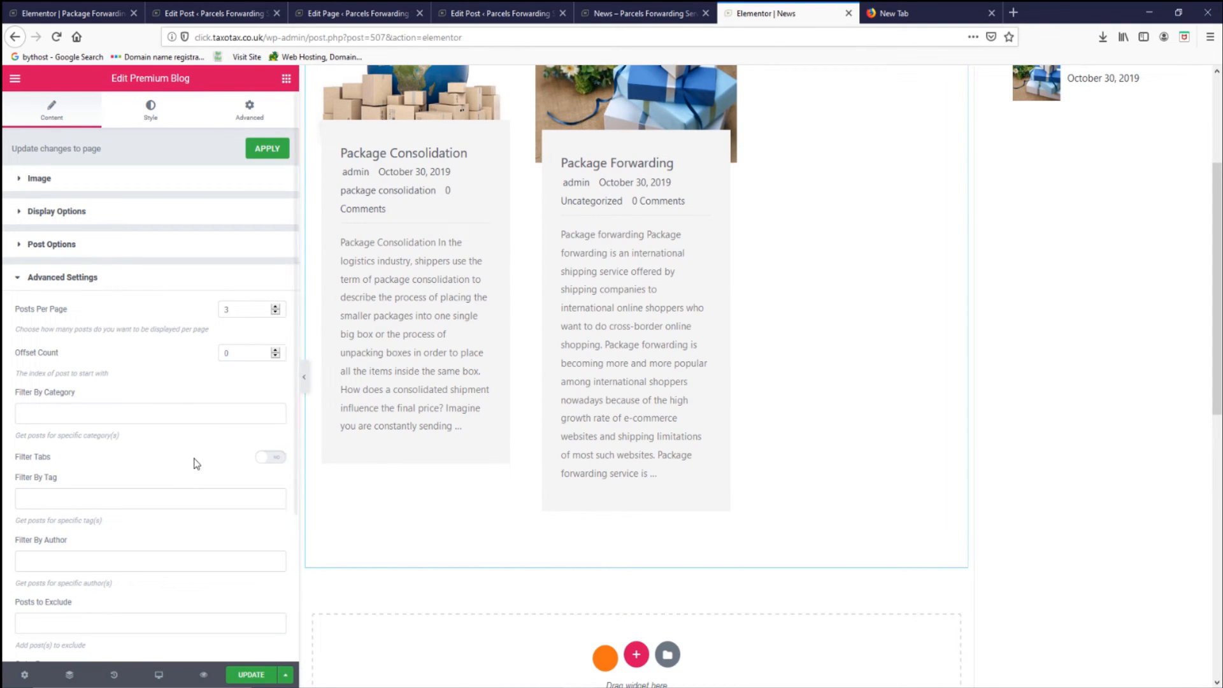
scroll(164, 437, down, 3)
scroll(99, 497, down, 3)
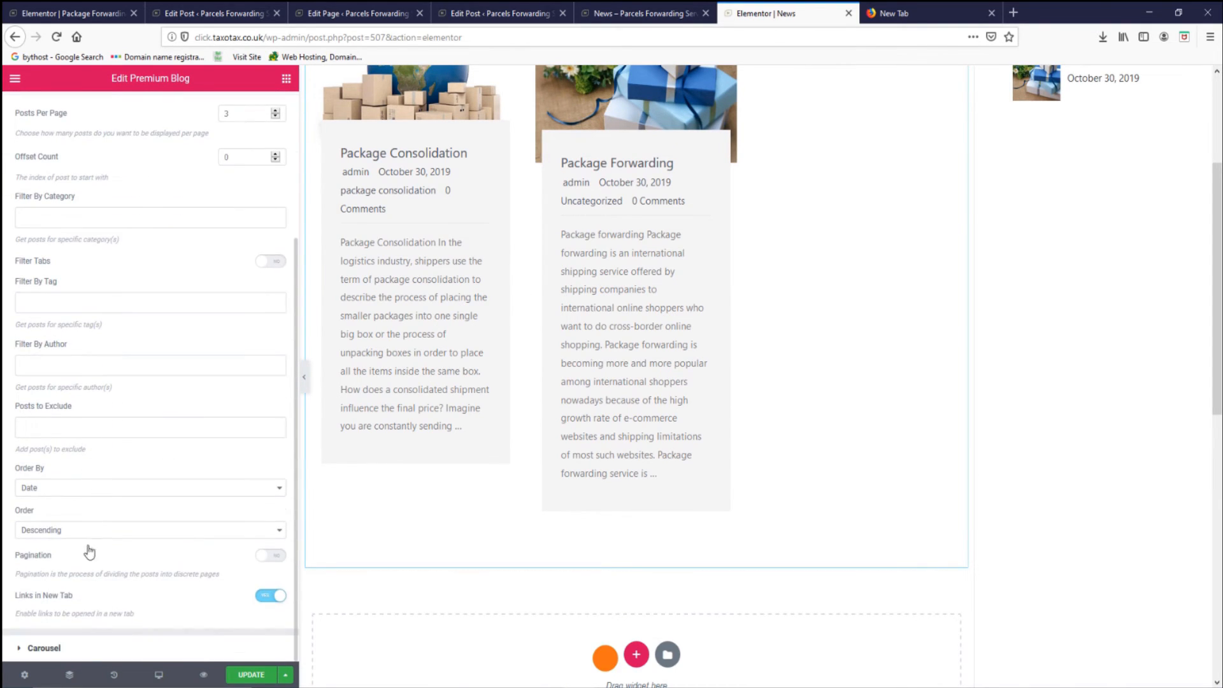
click(22, 649)
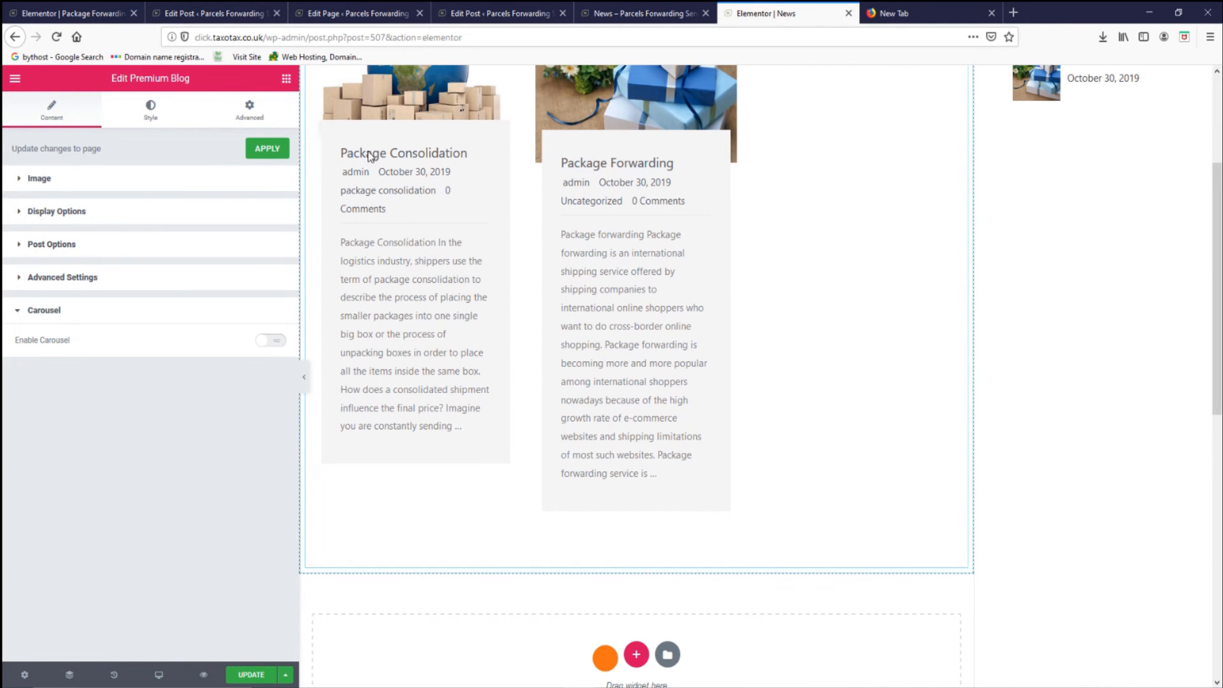
Set the title colour of the Premium Blog posts to the dark blue palette preset
click(159, 116)
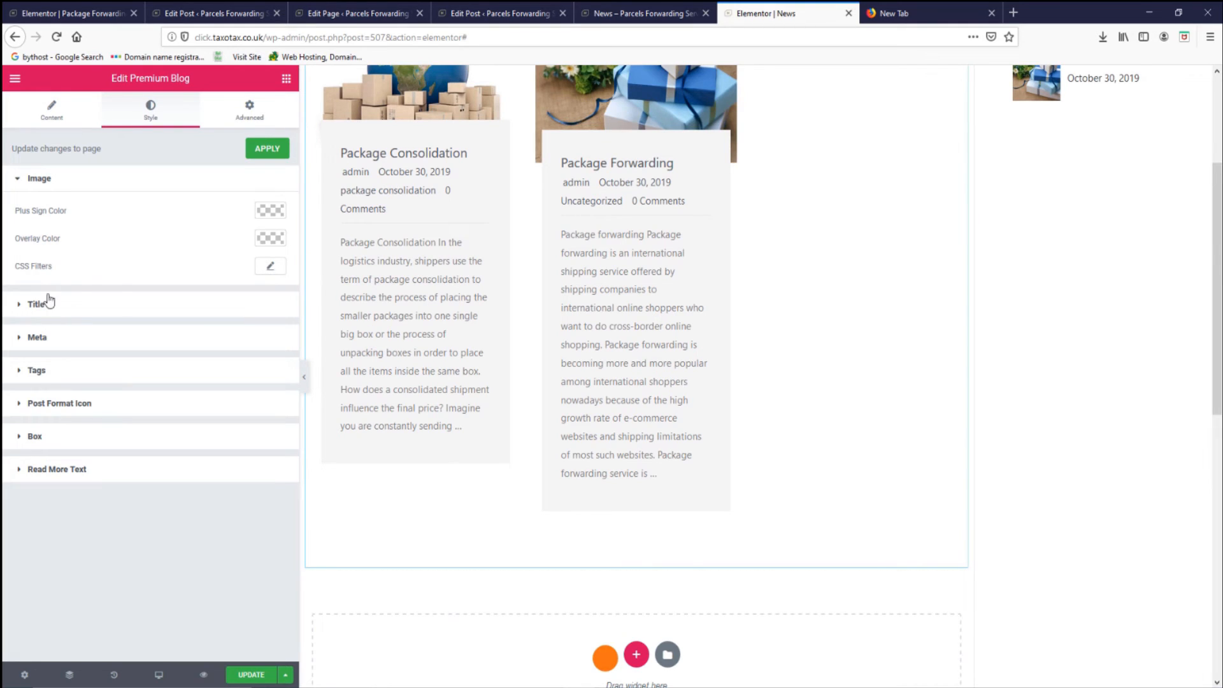
click(21, 305)
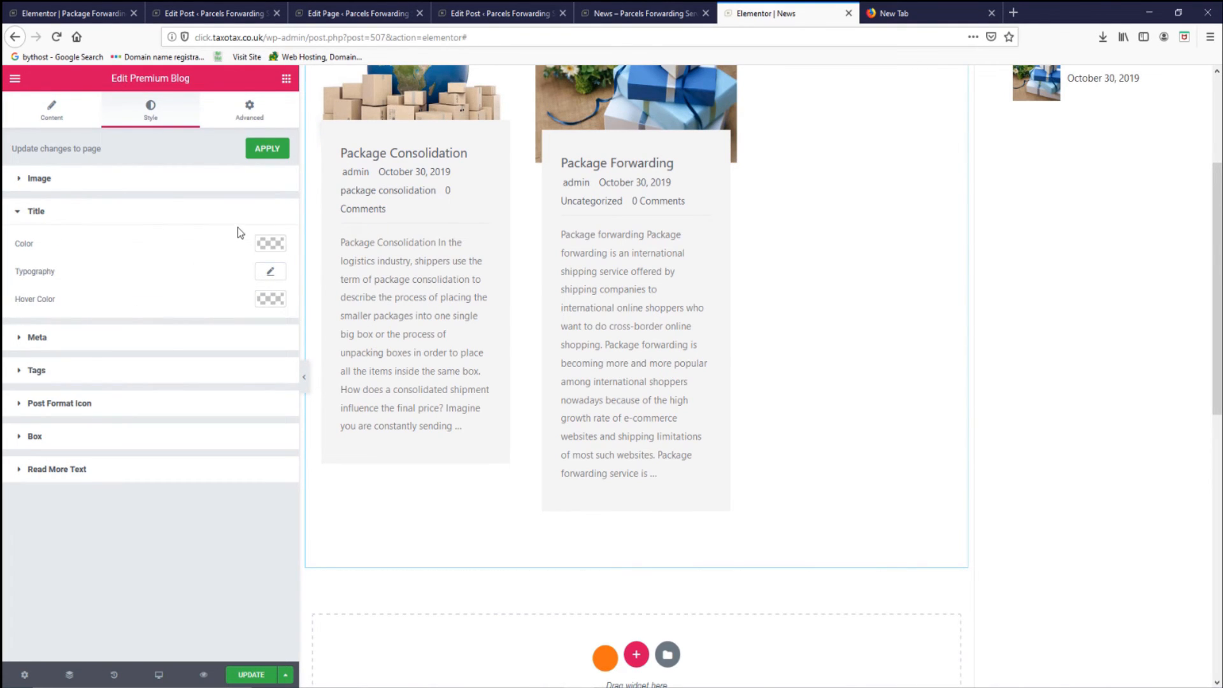
scroll(539, 256, up, 4)
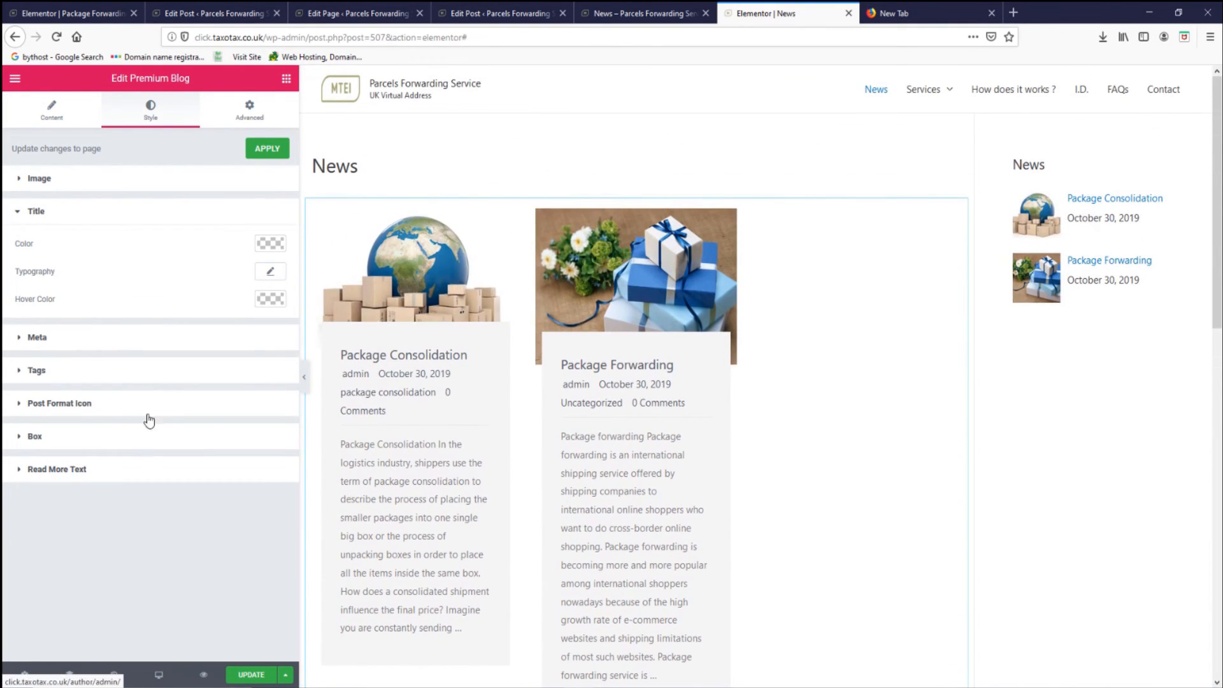
click(270, 243)
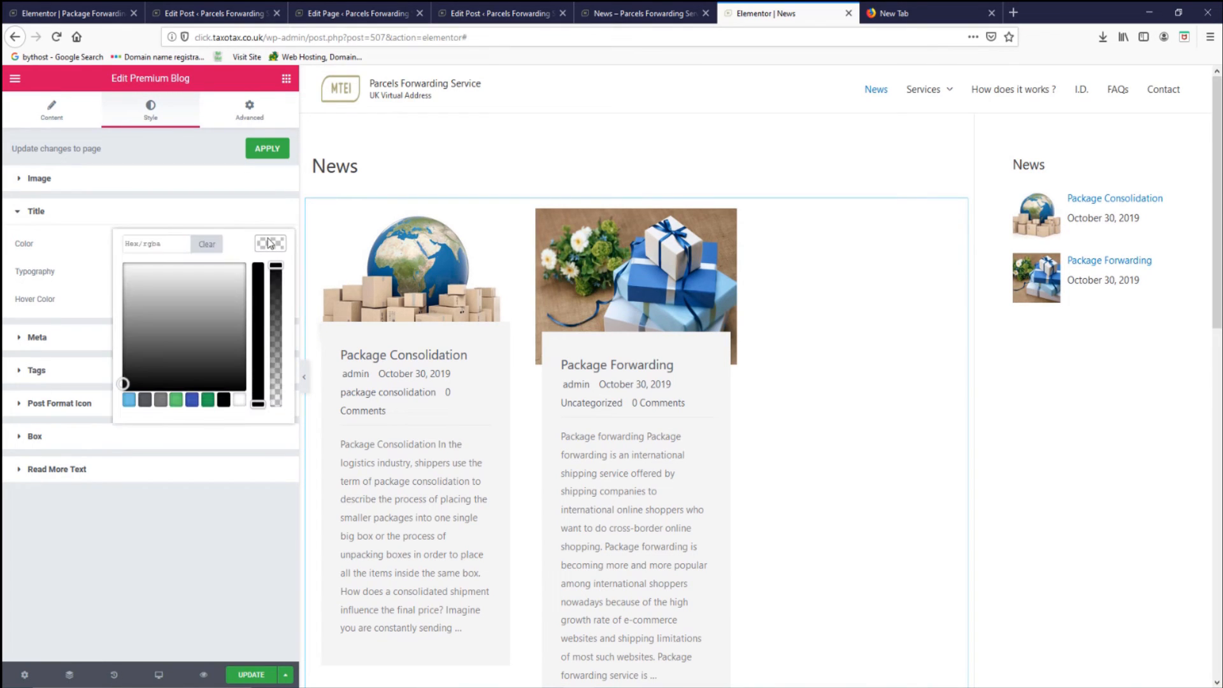
click(192, 399)
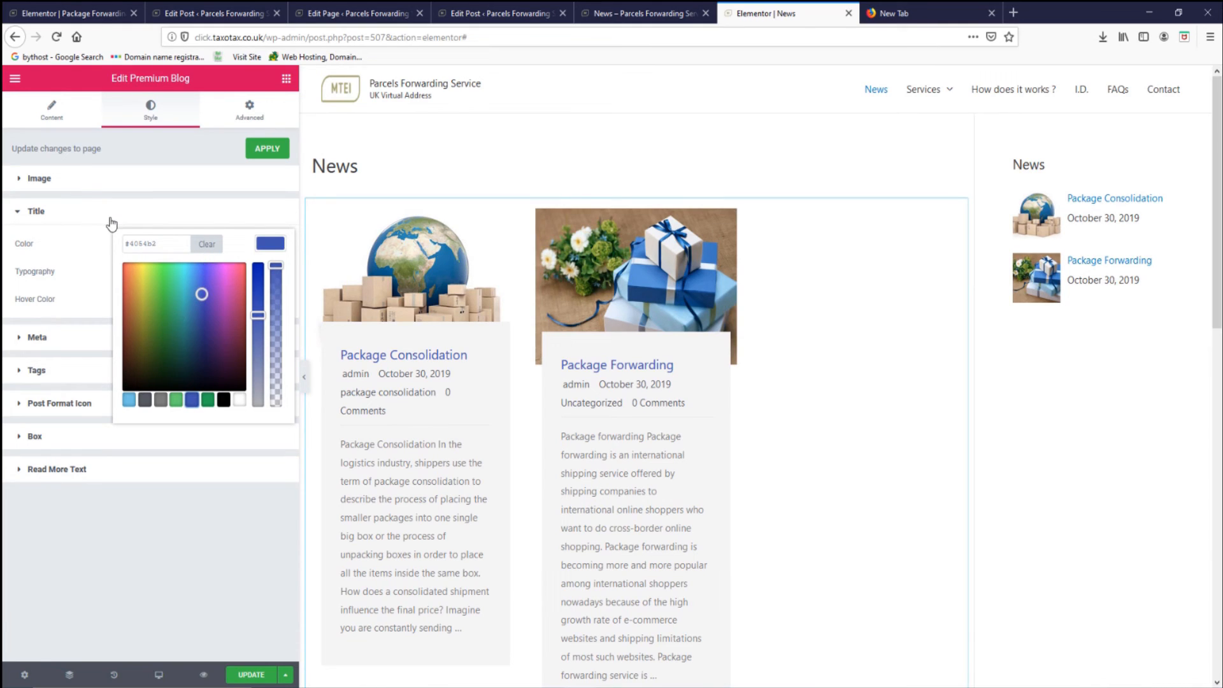
click(18, 214)
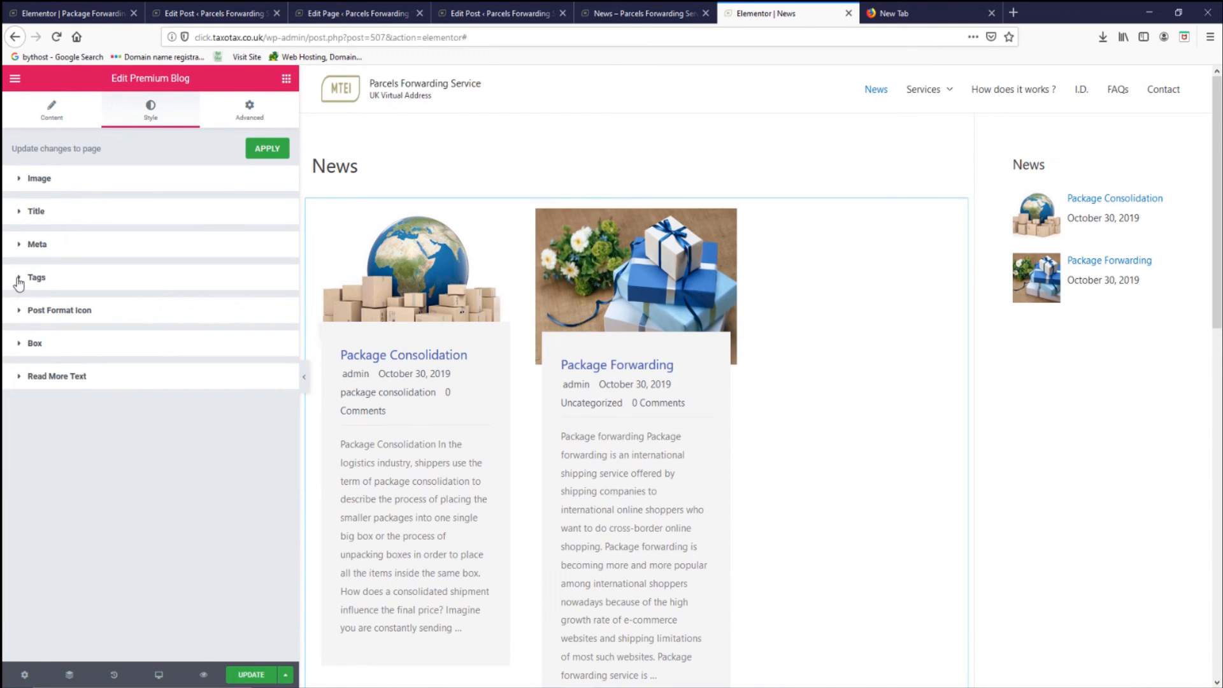
Look through the Premium Blog widget's Box and Read More Text style settings
click(19, 348)
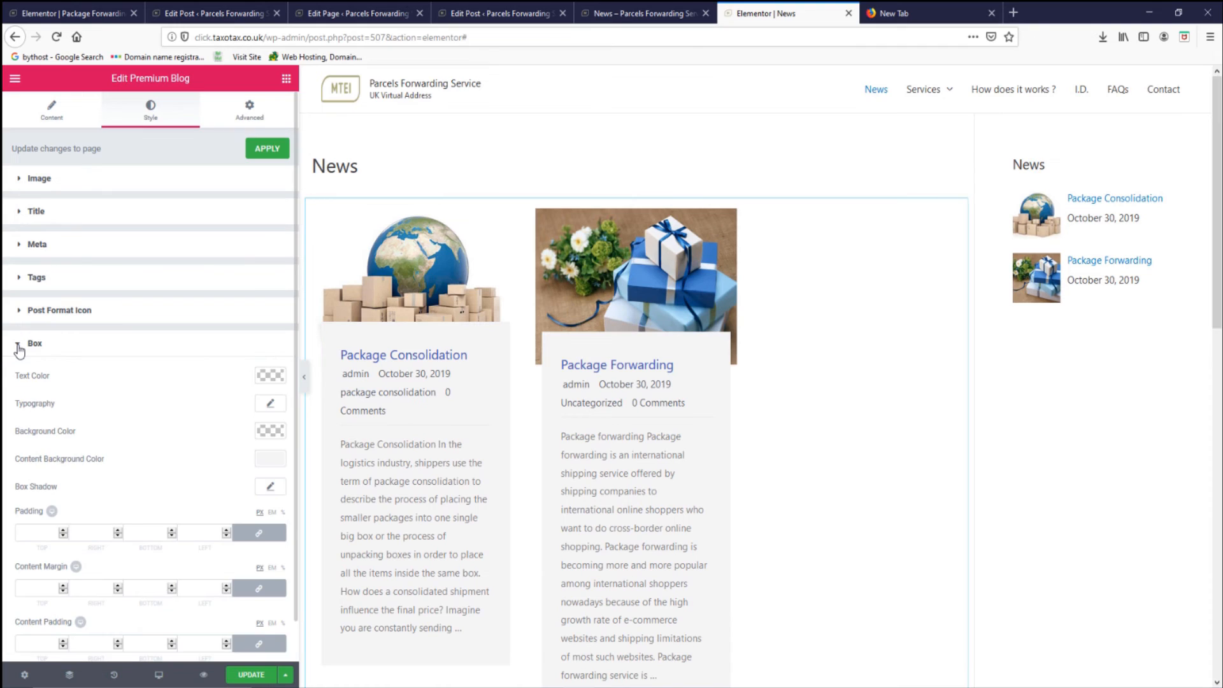
scroll(93, 385, down, 1)
scroll(92, 363, up, 1)
click(18, 347)
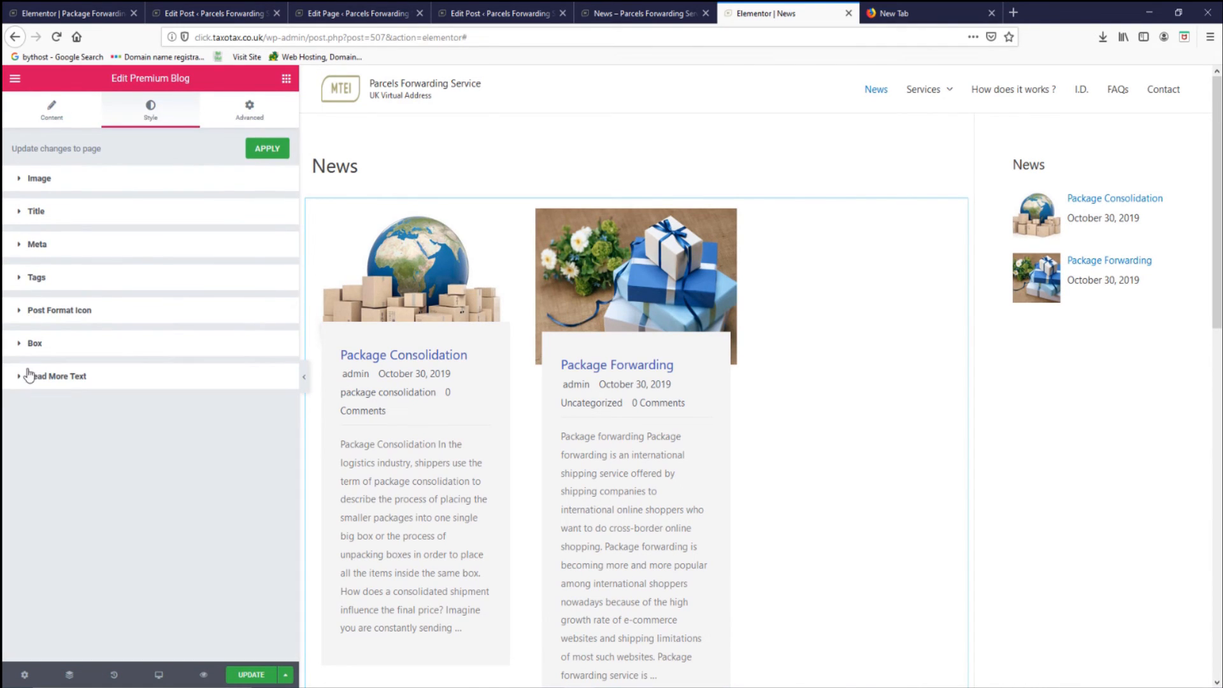
click(23, 380)
scroll(513, 414, down, 4)
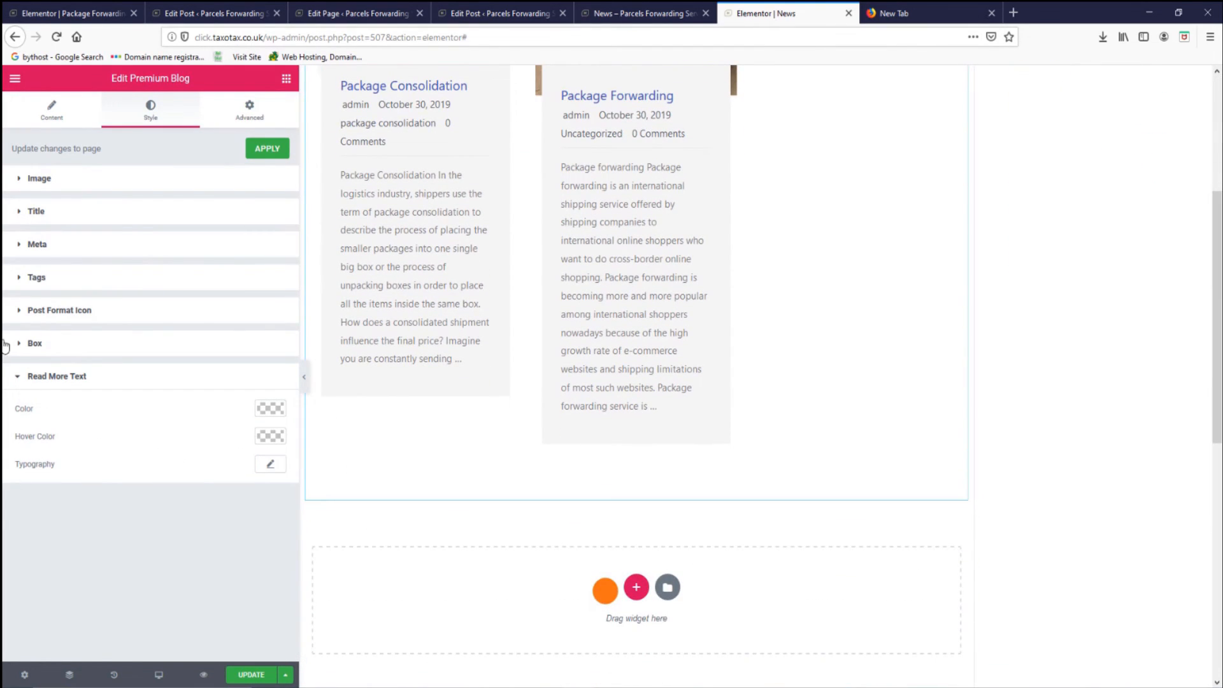
click(18, 378)
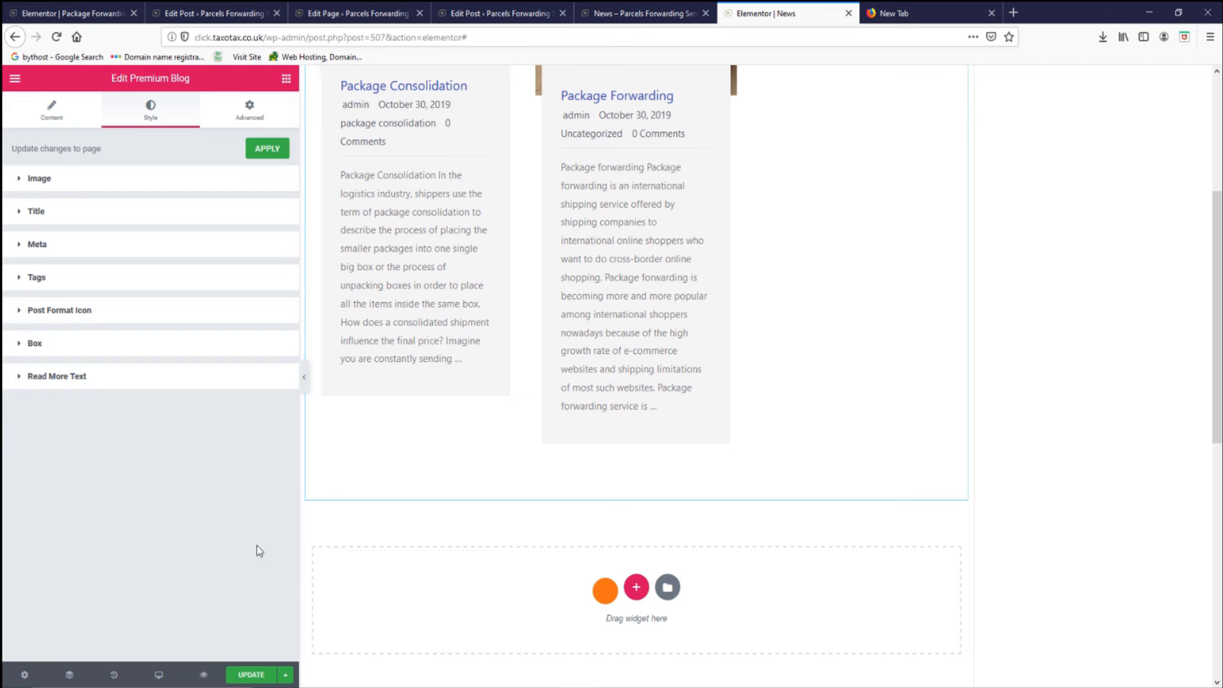
Update the News page with the new widget styling and exit Elementor to the WordPress page editor
scroll(901, 185, up, 4)
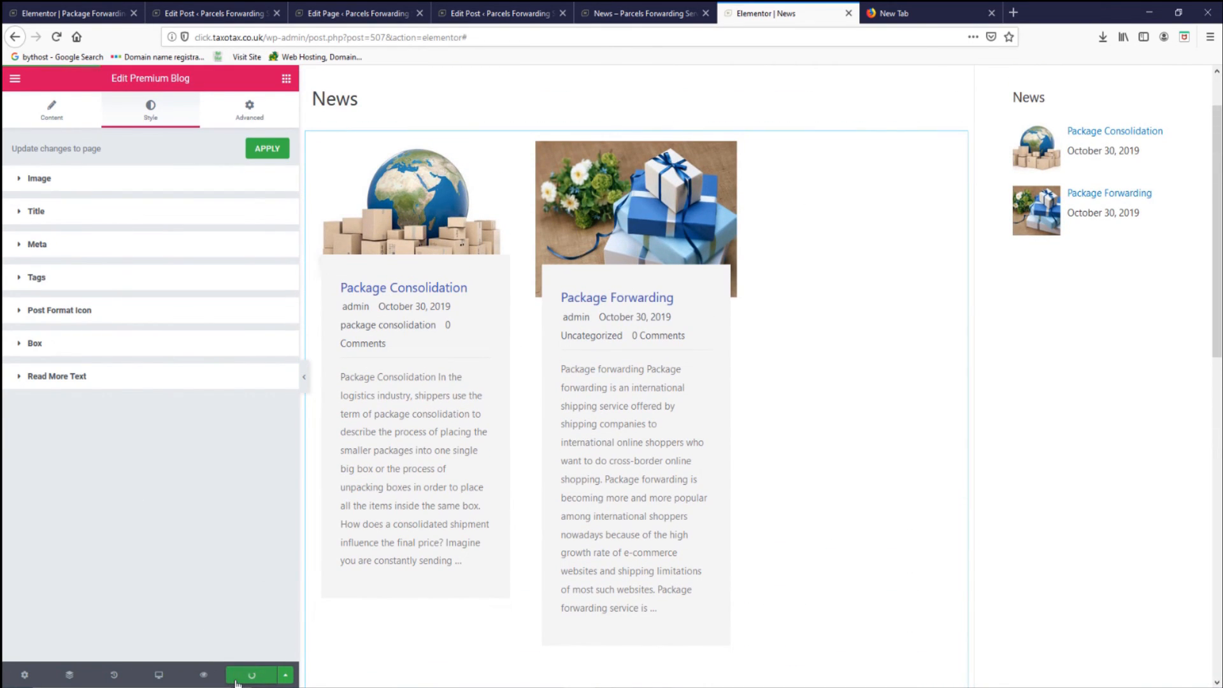
click(268, 152)
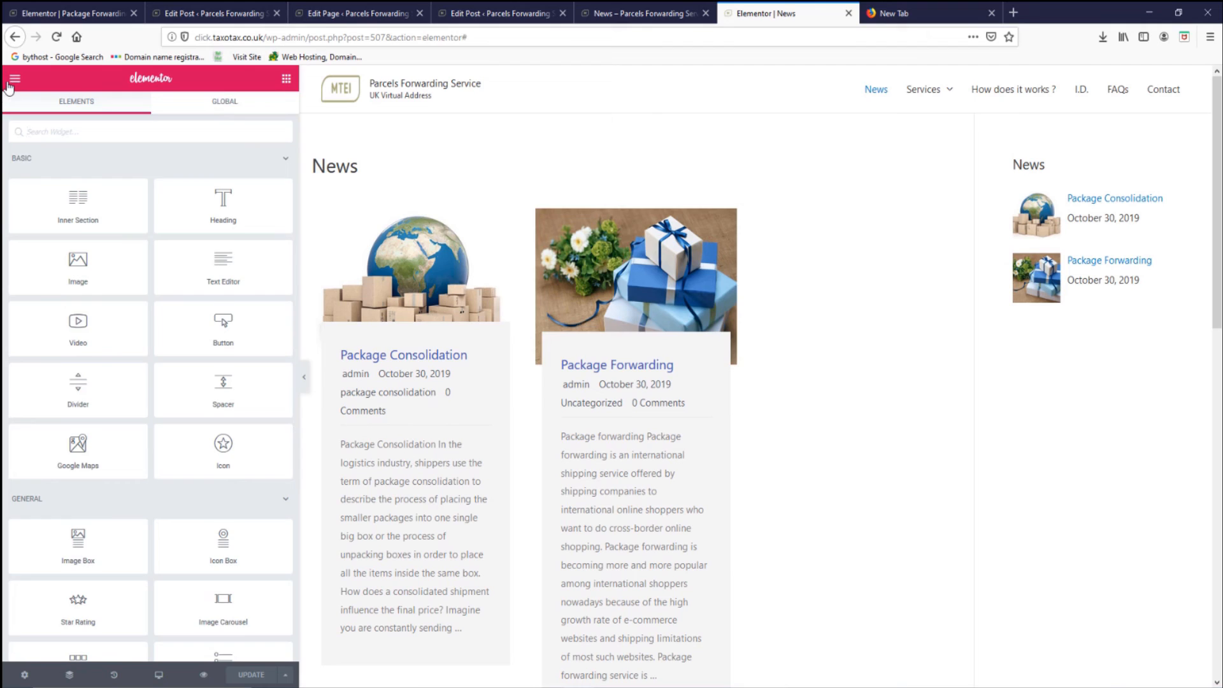
click(14, 79)
click(74, 425)
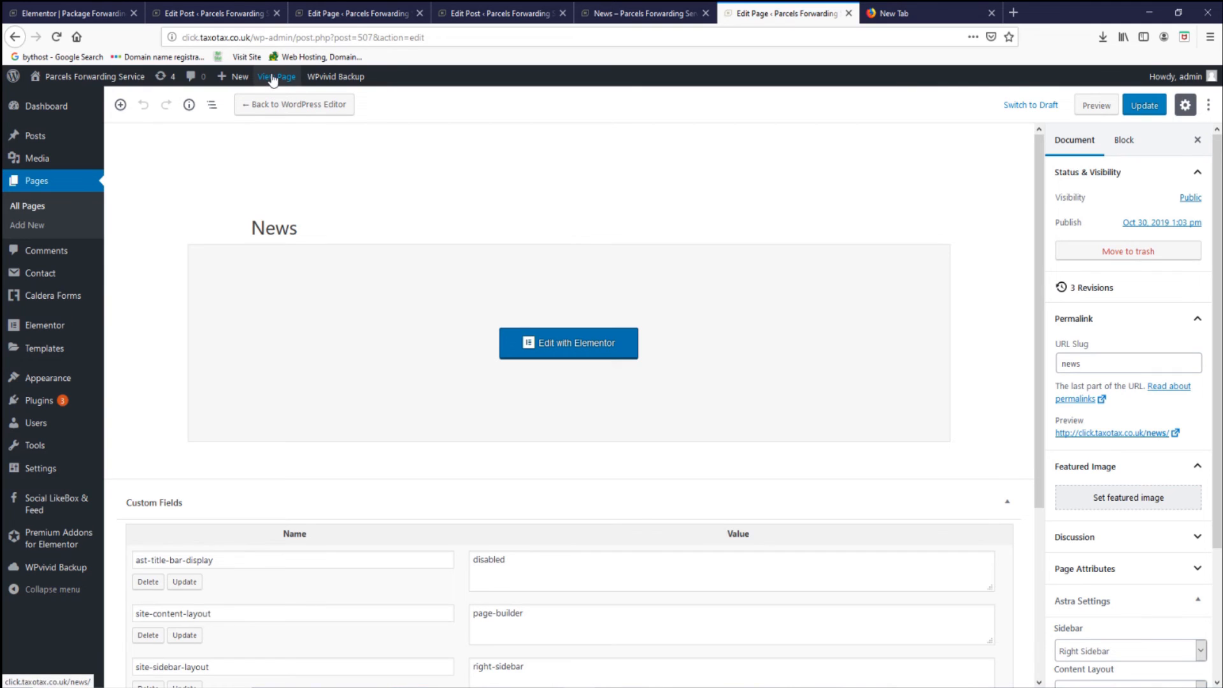
View the live News page and check its restyled blog posts
click(272, 78)
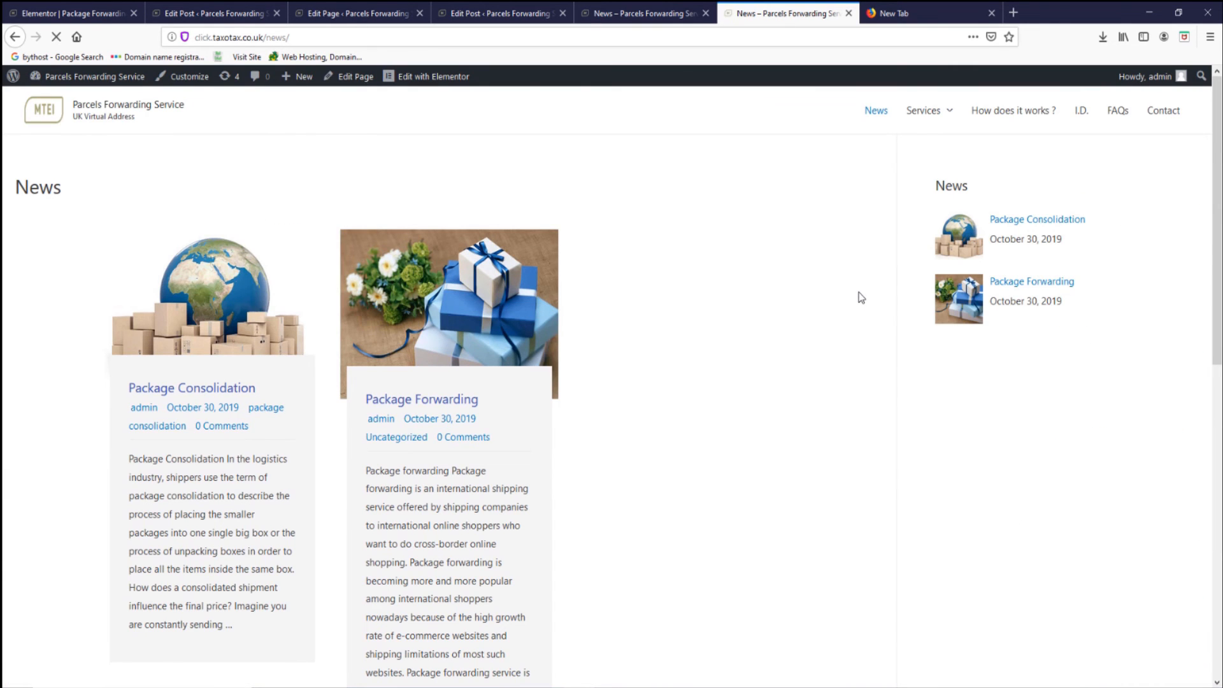
scroll(862, 297, down, 5)
scroll(861, 297, up, 5)
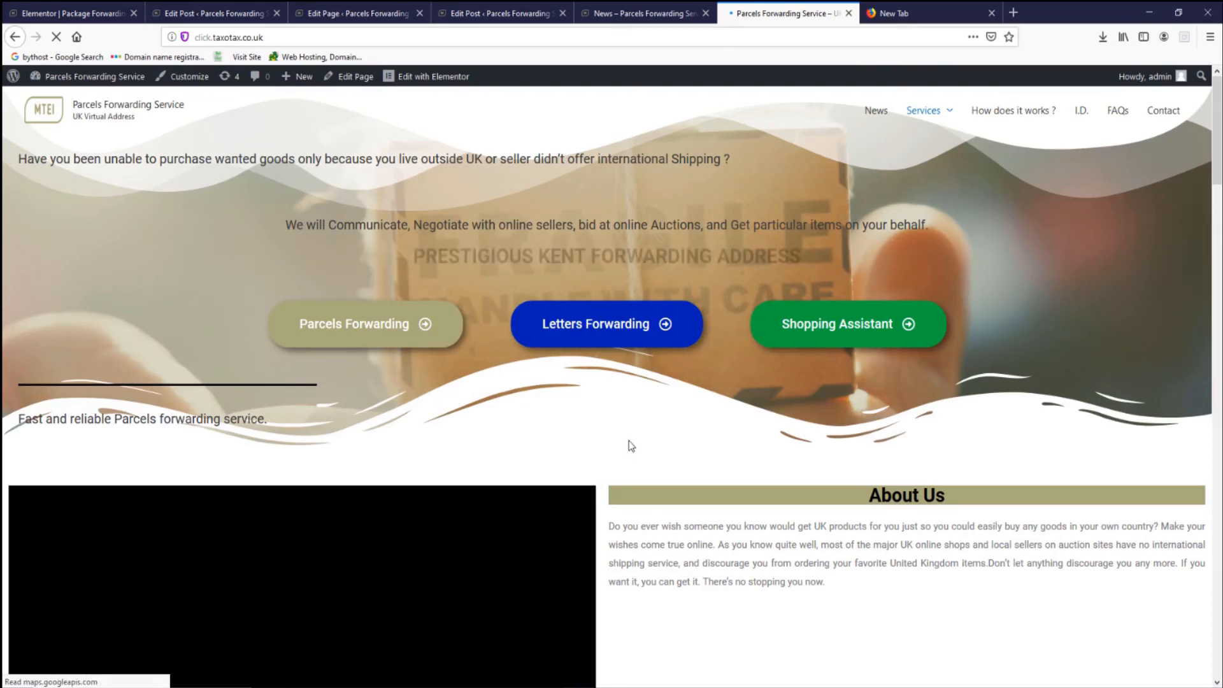
Open the site's Services page and look through its sections down to the FAQ
scroll(628, 446, down, 6)
scroll(504, 433, down, 5)
scroll(683, 199, up, 5)
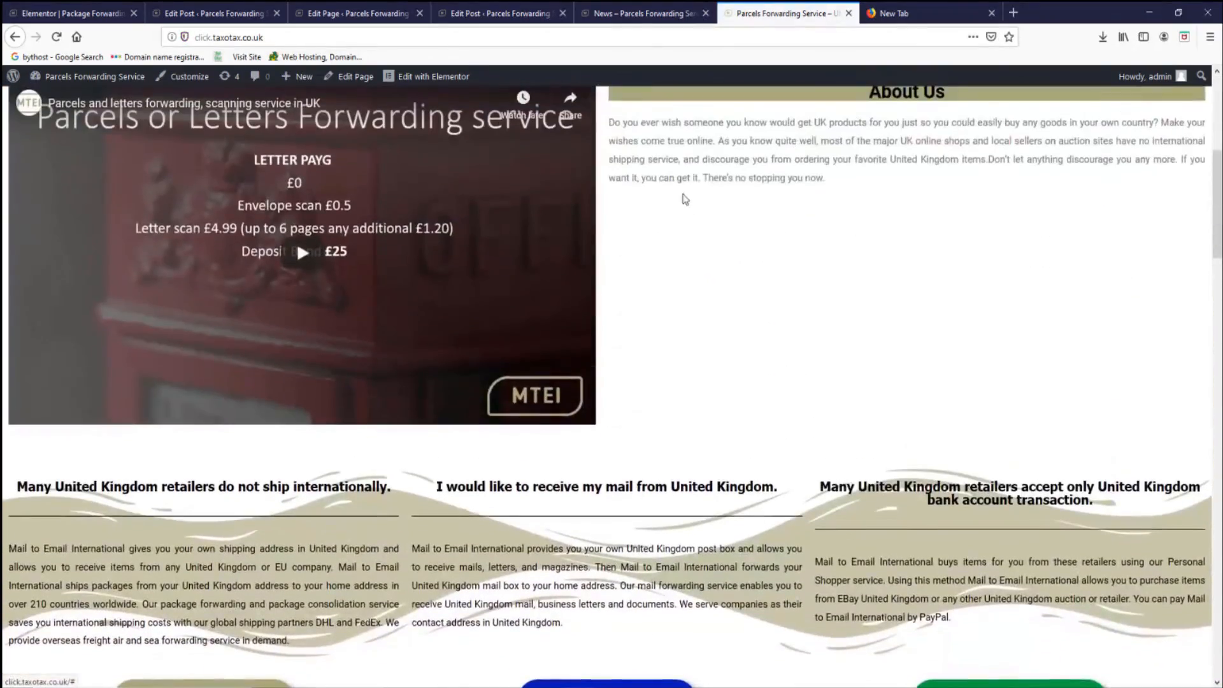
scroll(696, 274, down, 10)
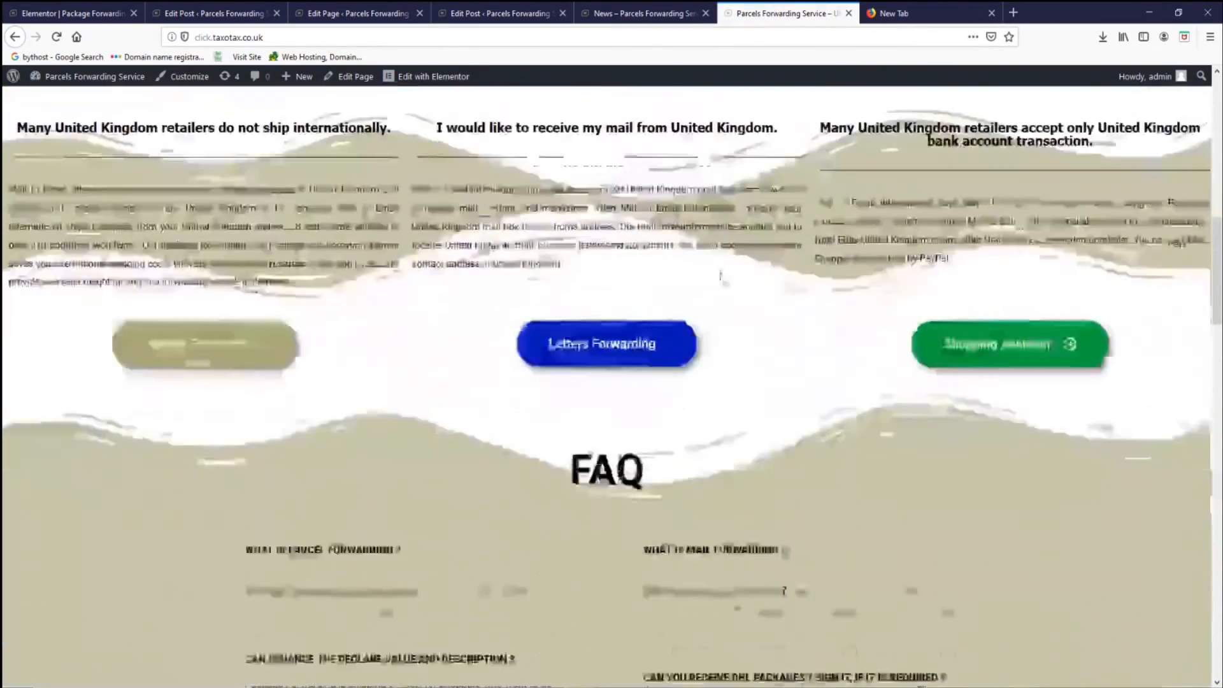
scroll(705, 291, up, 6)
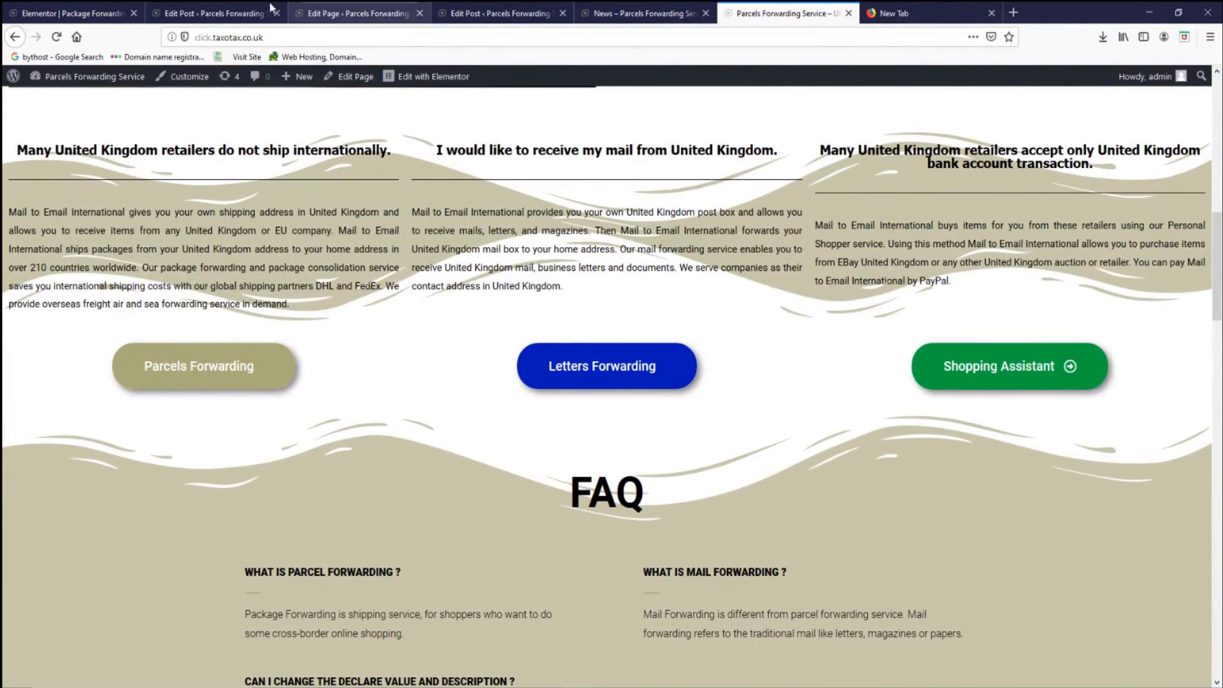
Edit the Services page with Elementor and add an empty one-column section between the map section and the footer
click(414, 80)
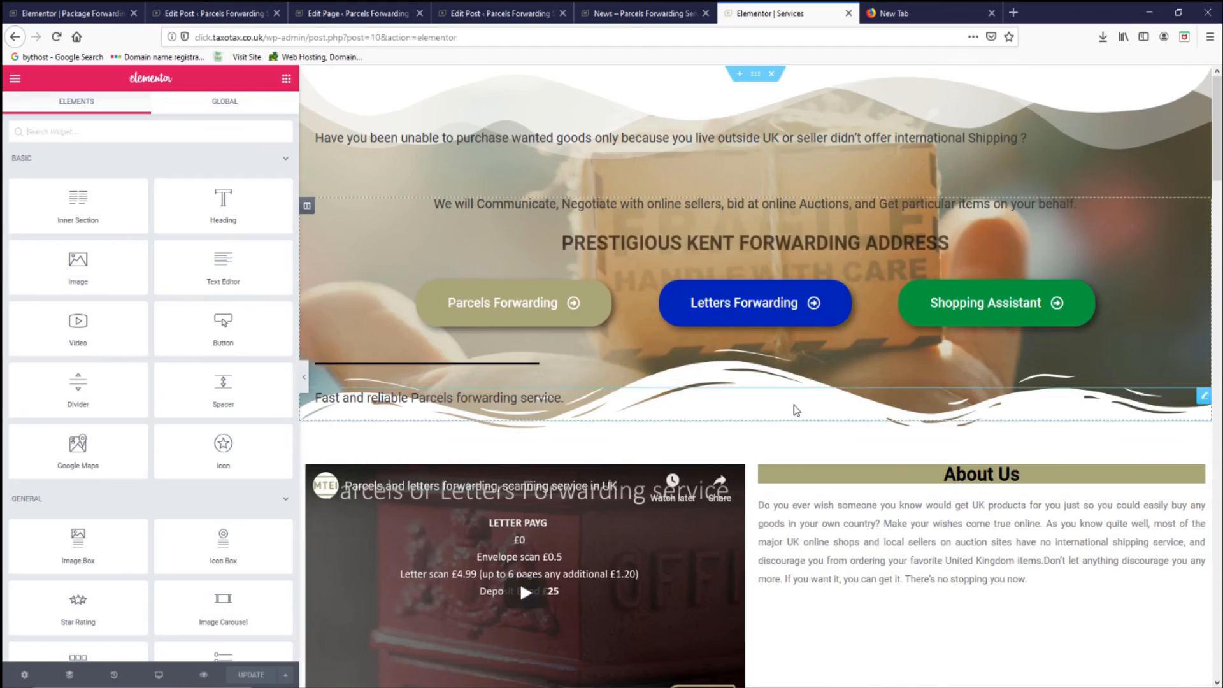
scroll(729, 523, down, 8)
scroll(828, 369, down, 20)
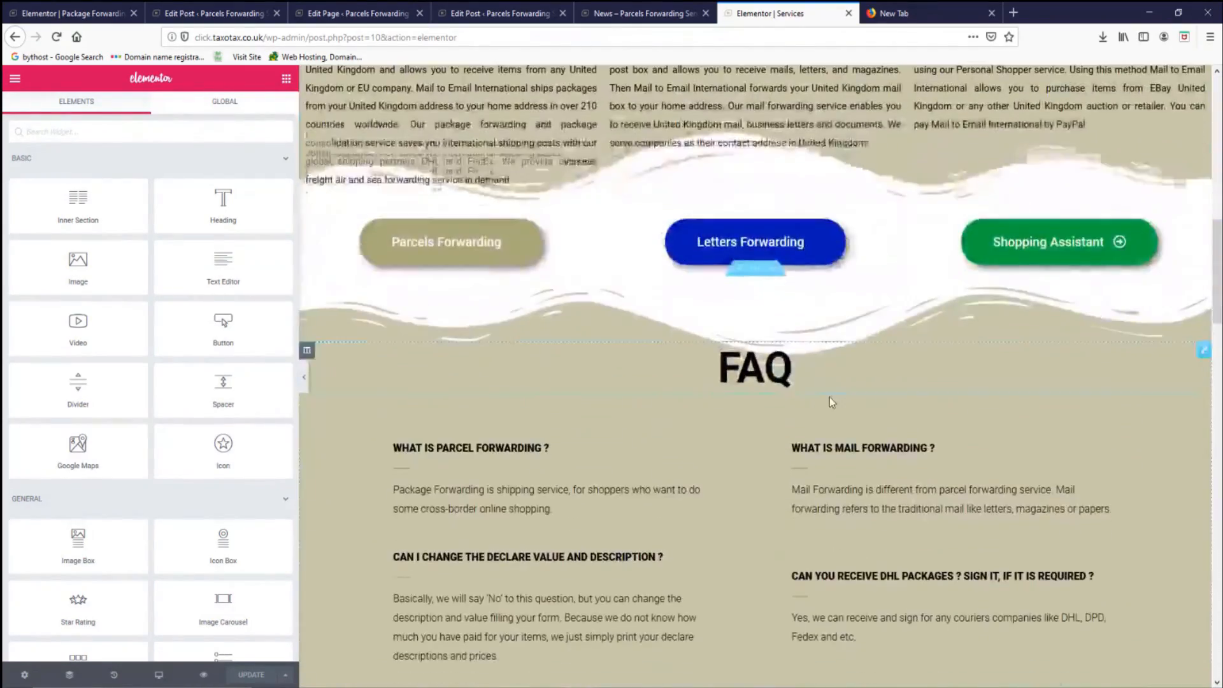
scroll(957, 444, down, 4)
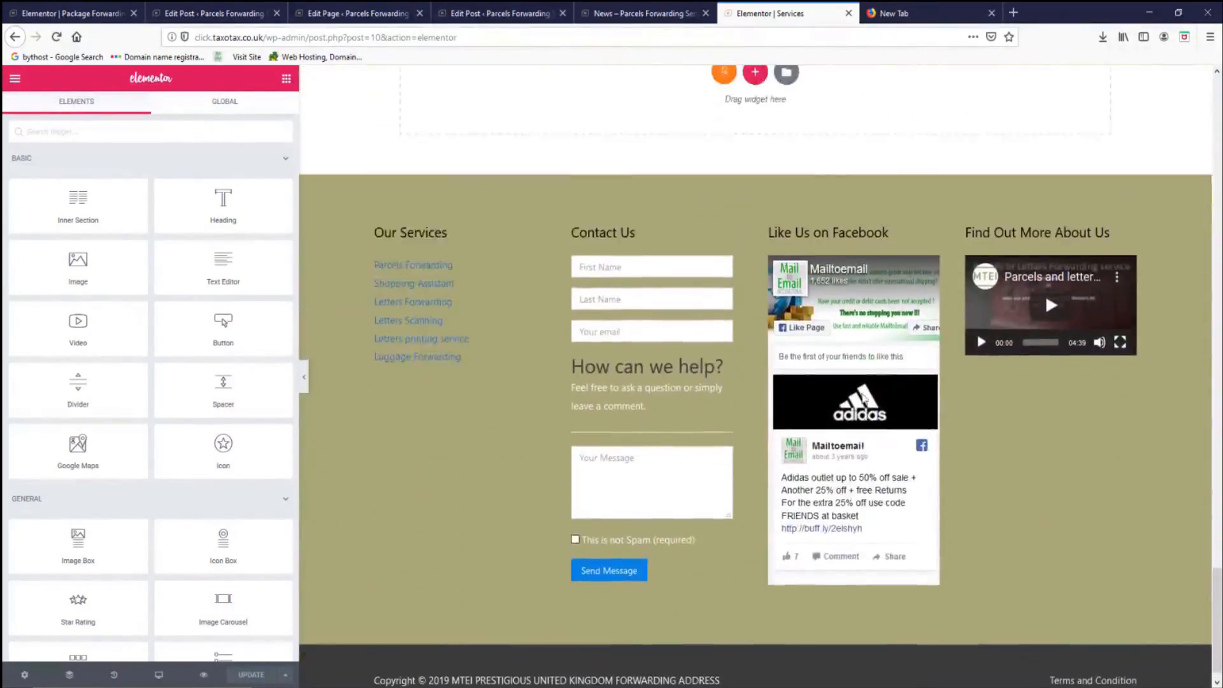
scroll(1045, 293, up, 6)
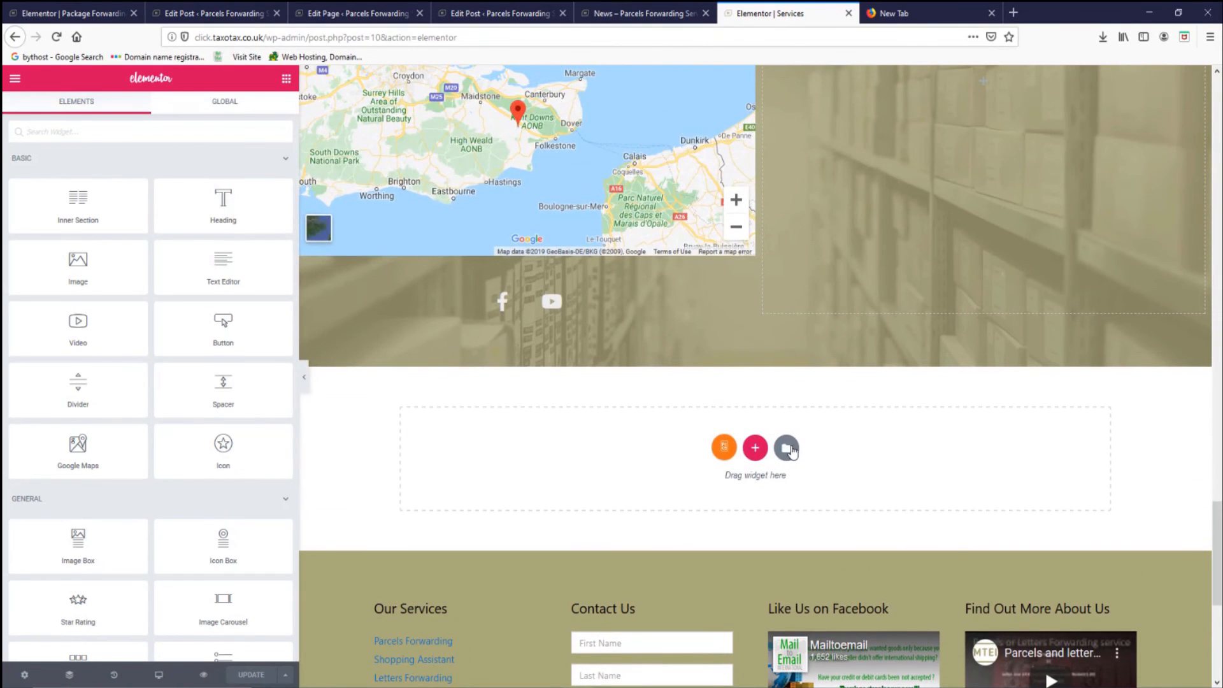
click(755, 450)
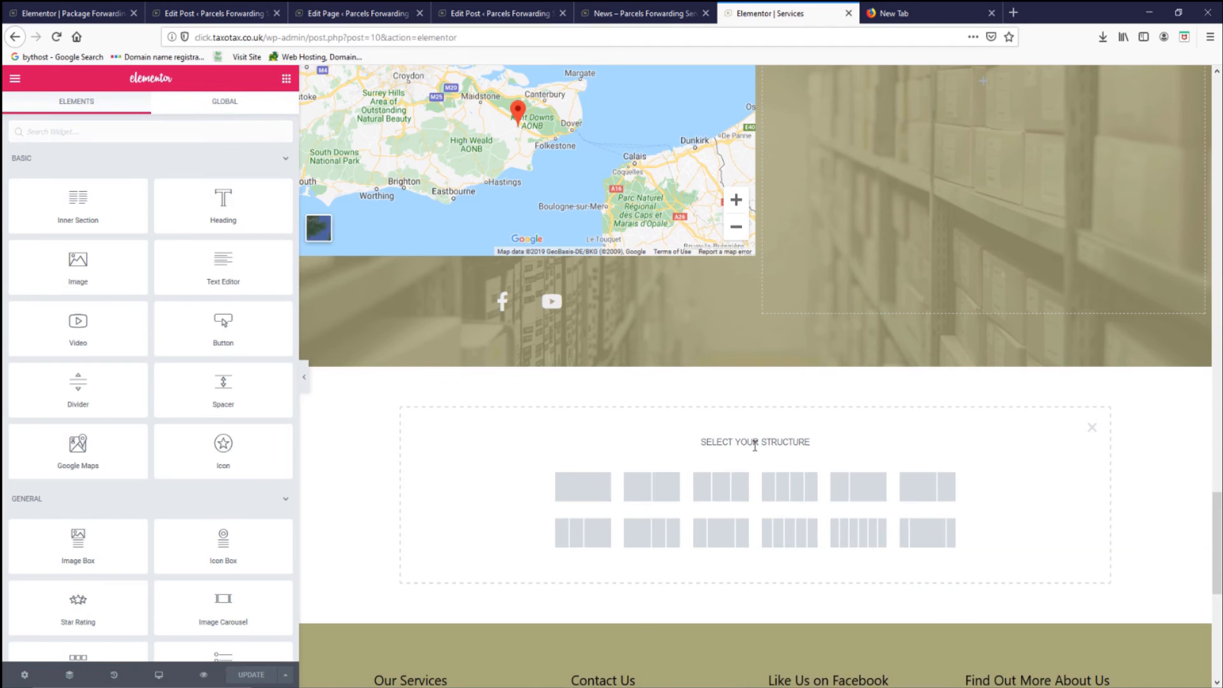
click(581, 490)
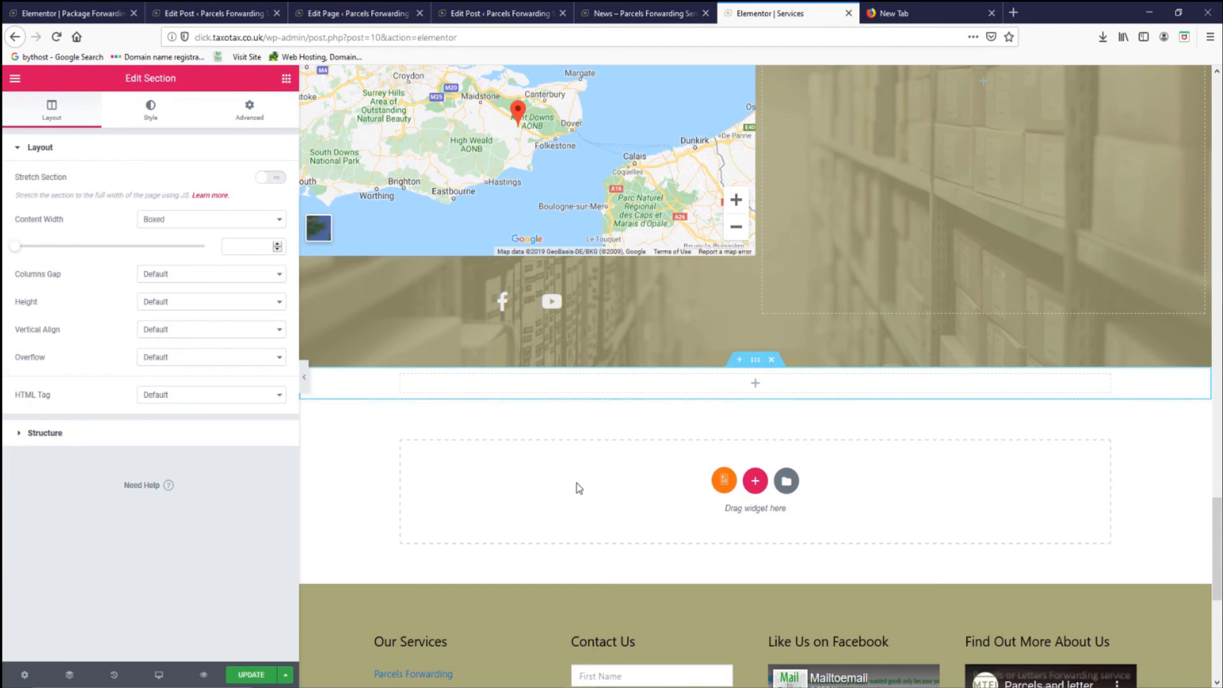
Find the Premium Blog widget by searching for "post" and place it in the empty section below the map
click(287, 80)
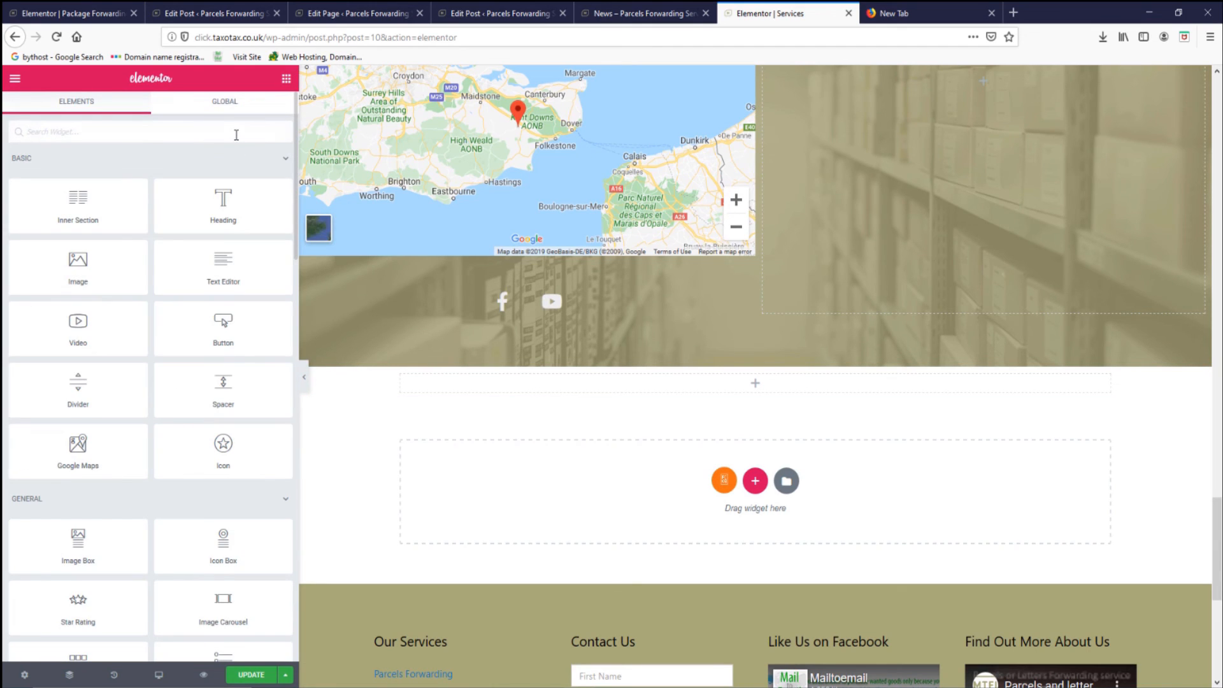
text(post)
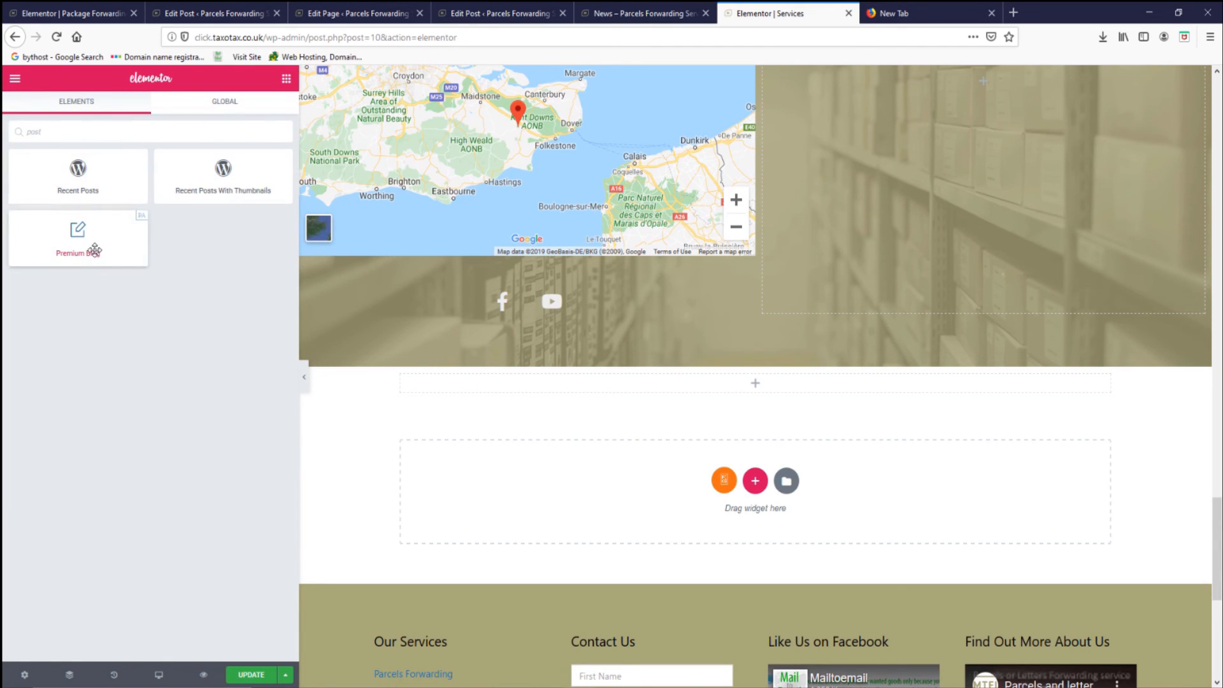
drag(95, 250, 729, 381)
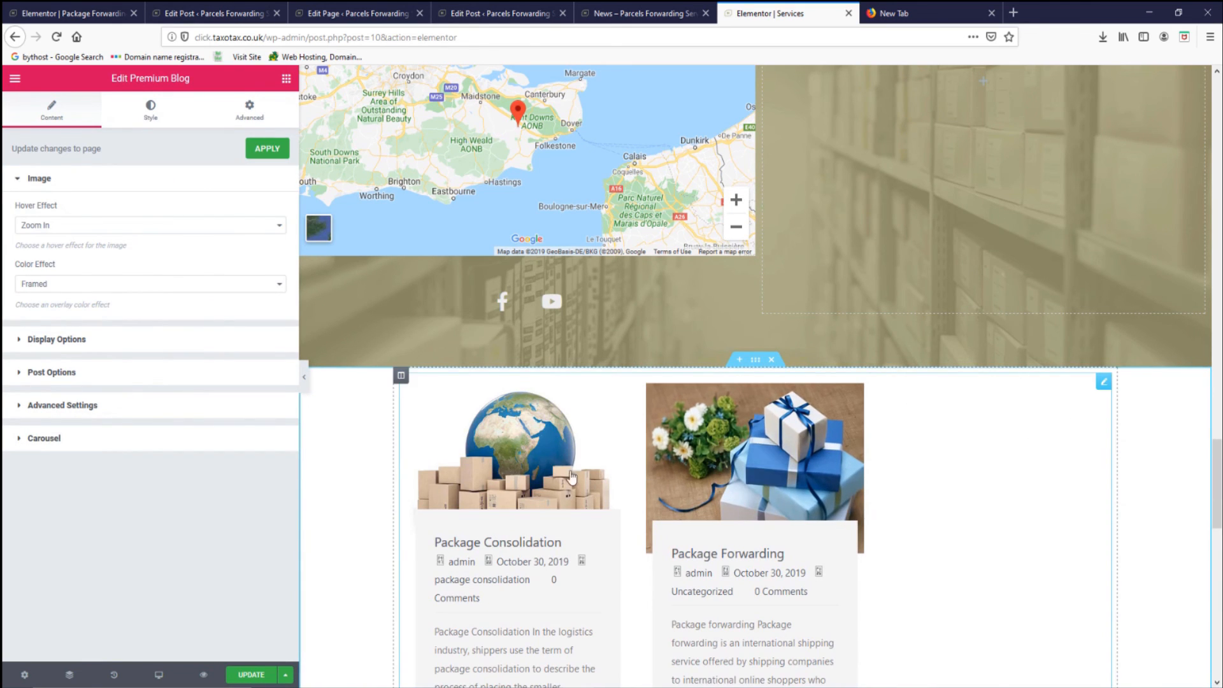
Set the content width of the blog section to Full Width
click(234, 113)
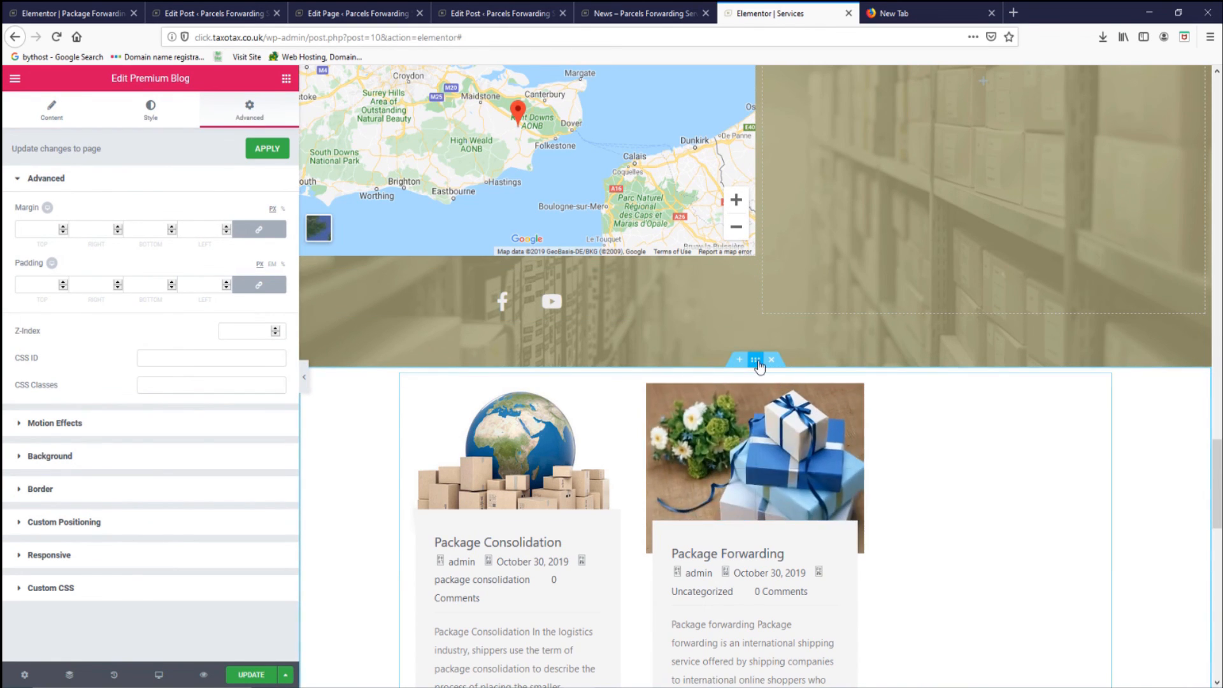
click(755, 360)
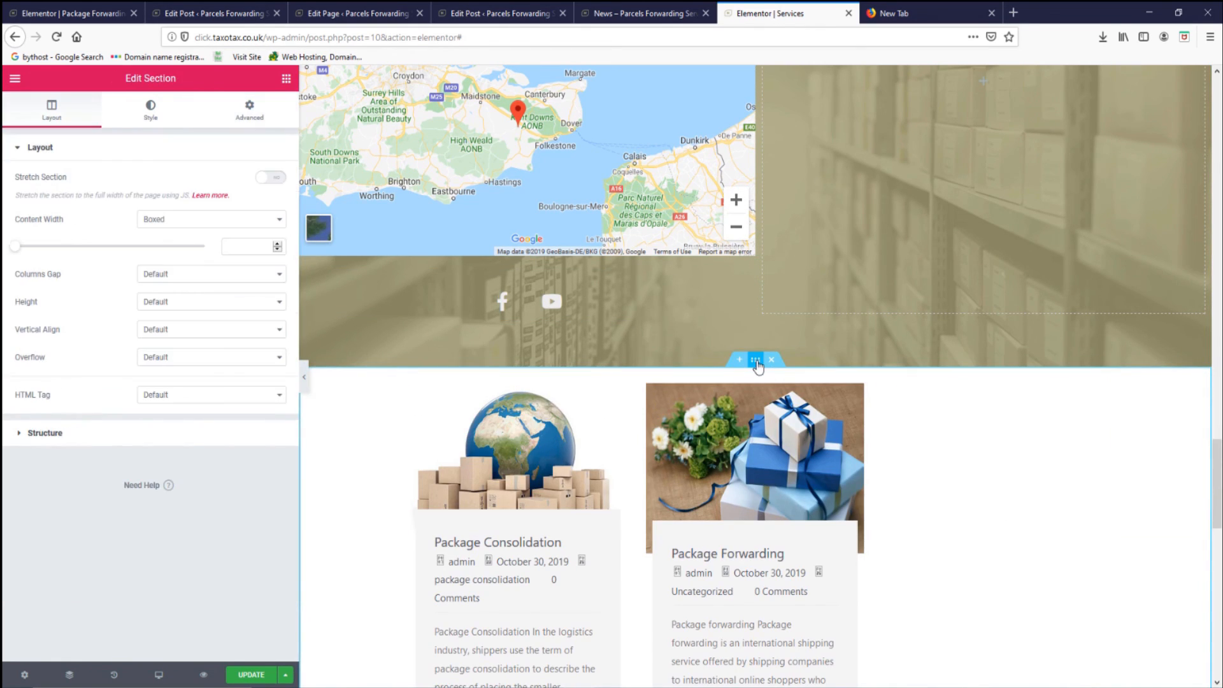
click(236, 219)
click(238, 251)
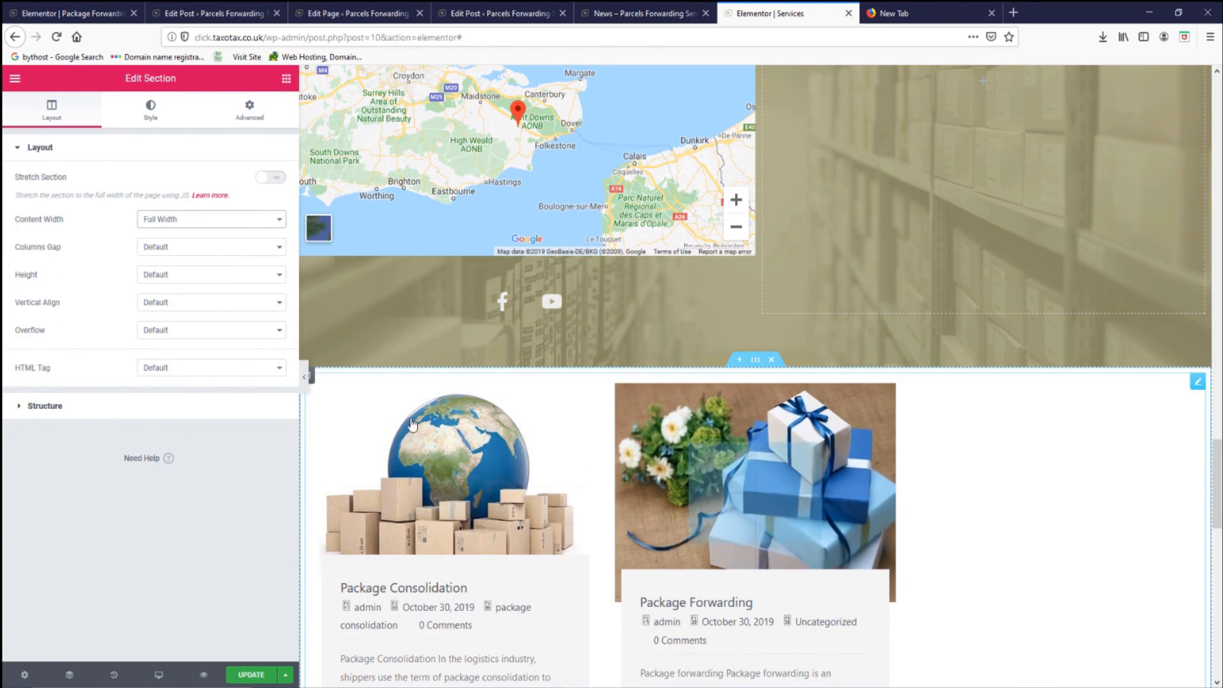
Move the blog section up the Services page so it sits between the FAQ and the Customers reviews section
scroll(1068, 436, down, 8)
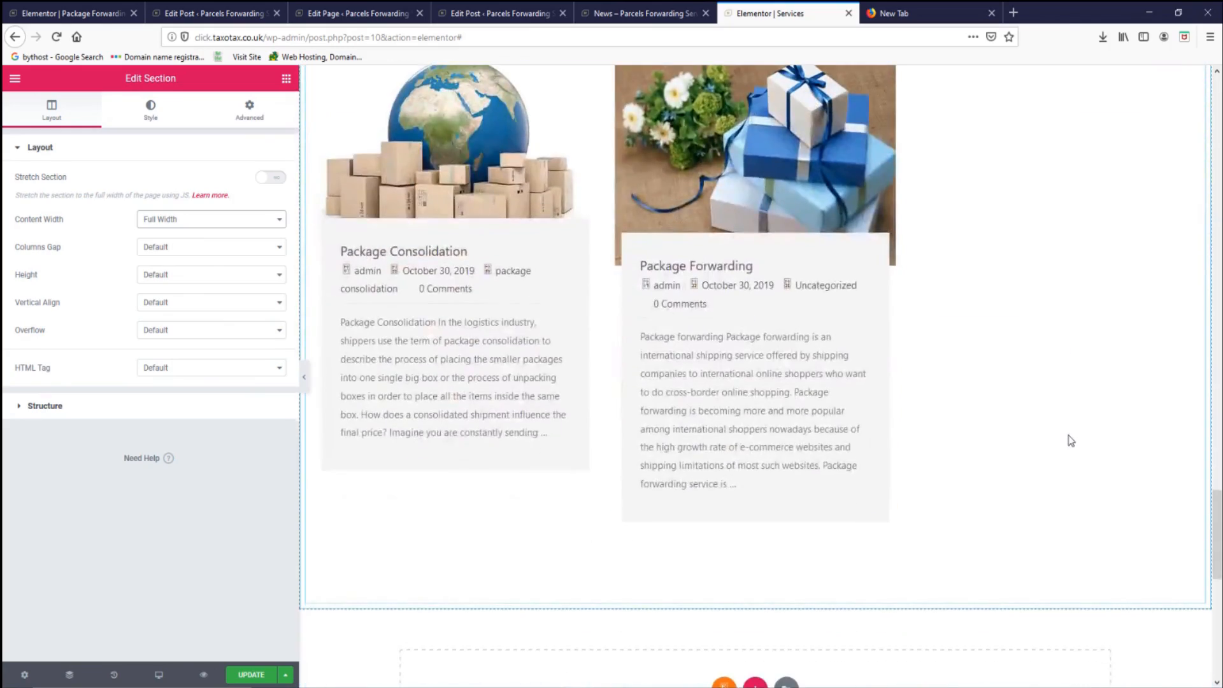
scroll(1070, 431, up, 8)
scroll(1068, 430, down, 2)
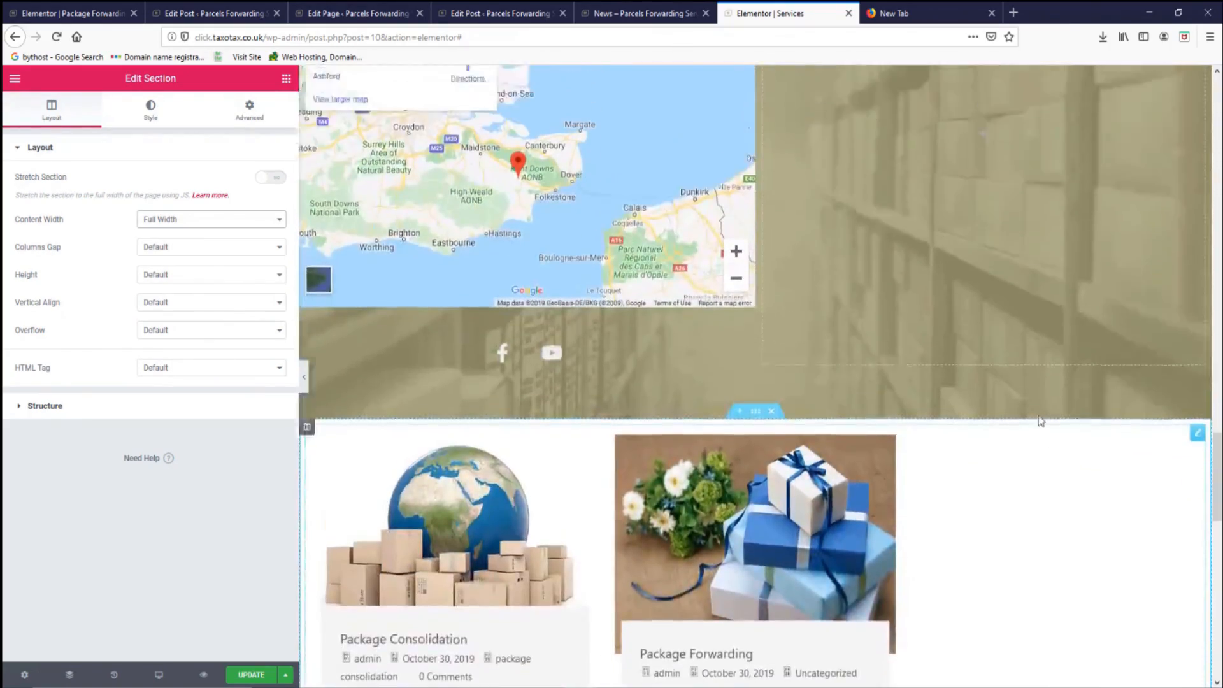
scroll(1019, 405, up, 8)
scroll(1019, 405, up, 7)
scroll(1014, 400, down, 15)
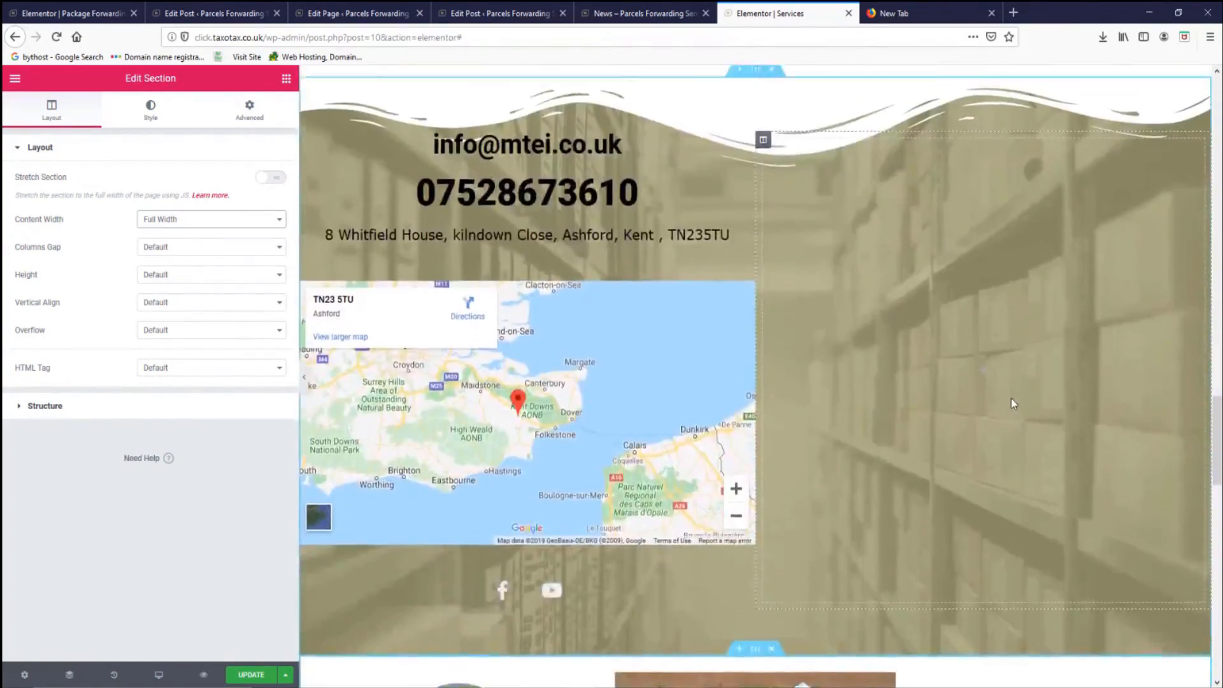
scroll(1012, 401, down, 2)
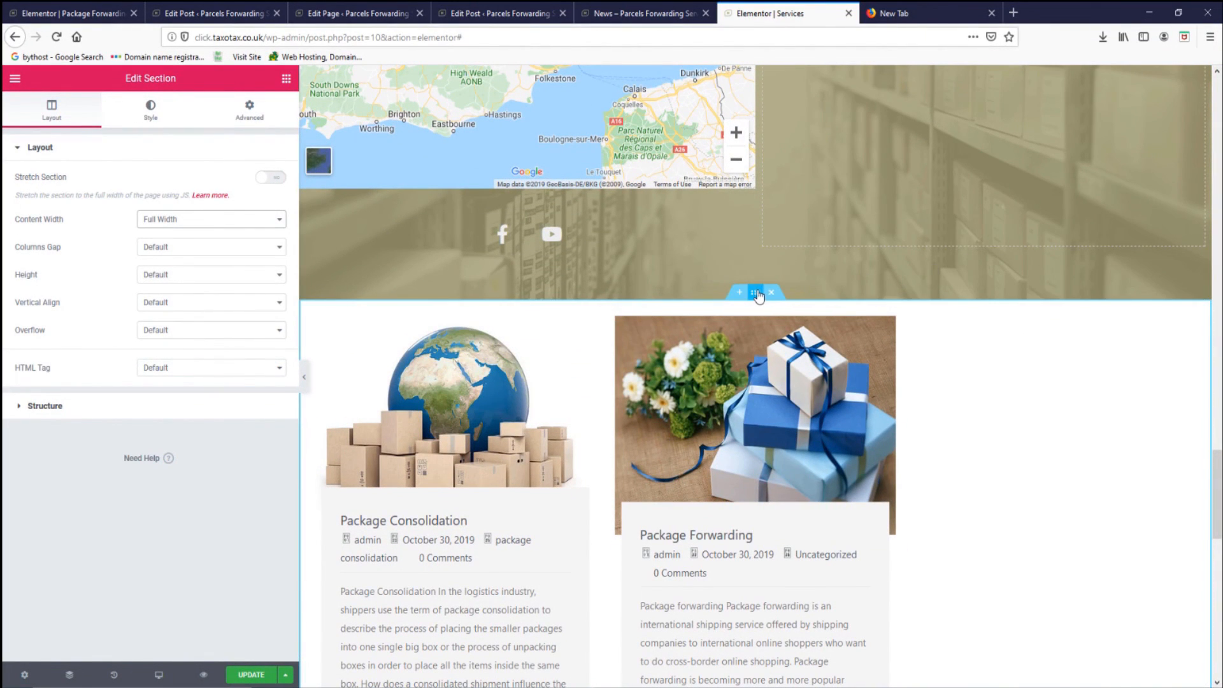
drag(756, 294, 749, 422)
scroll(850, 473, down, 5)
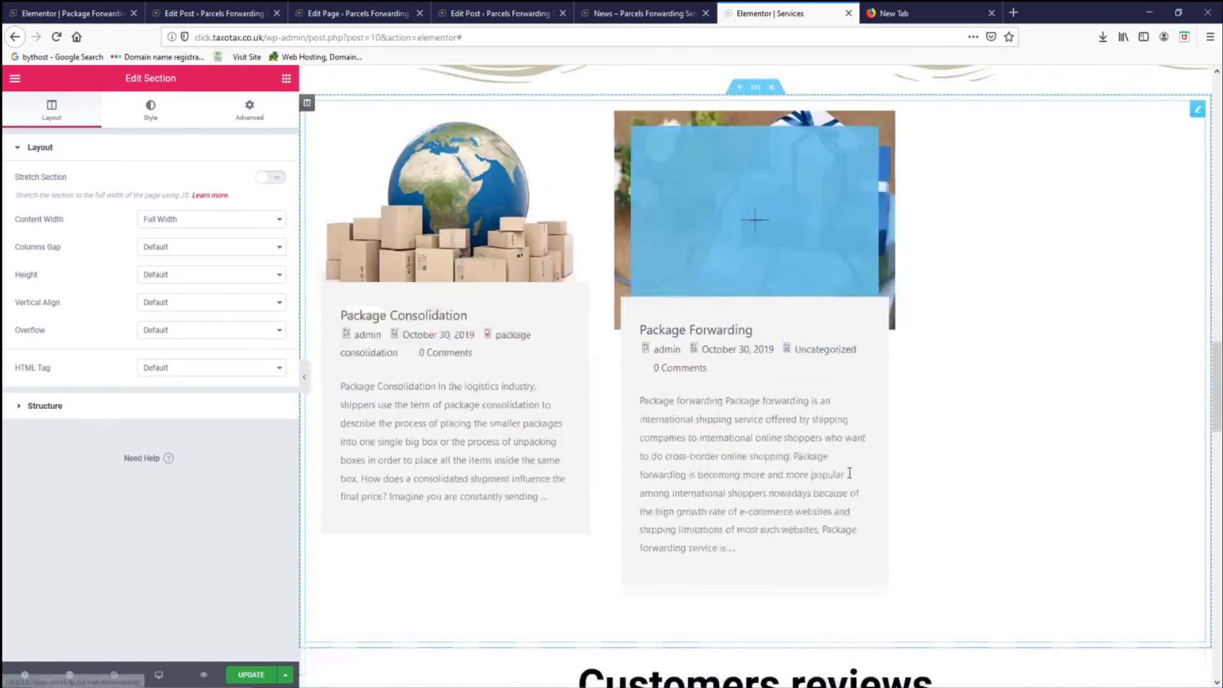
scroll(850, 473, down, 5)
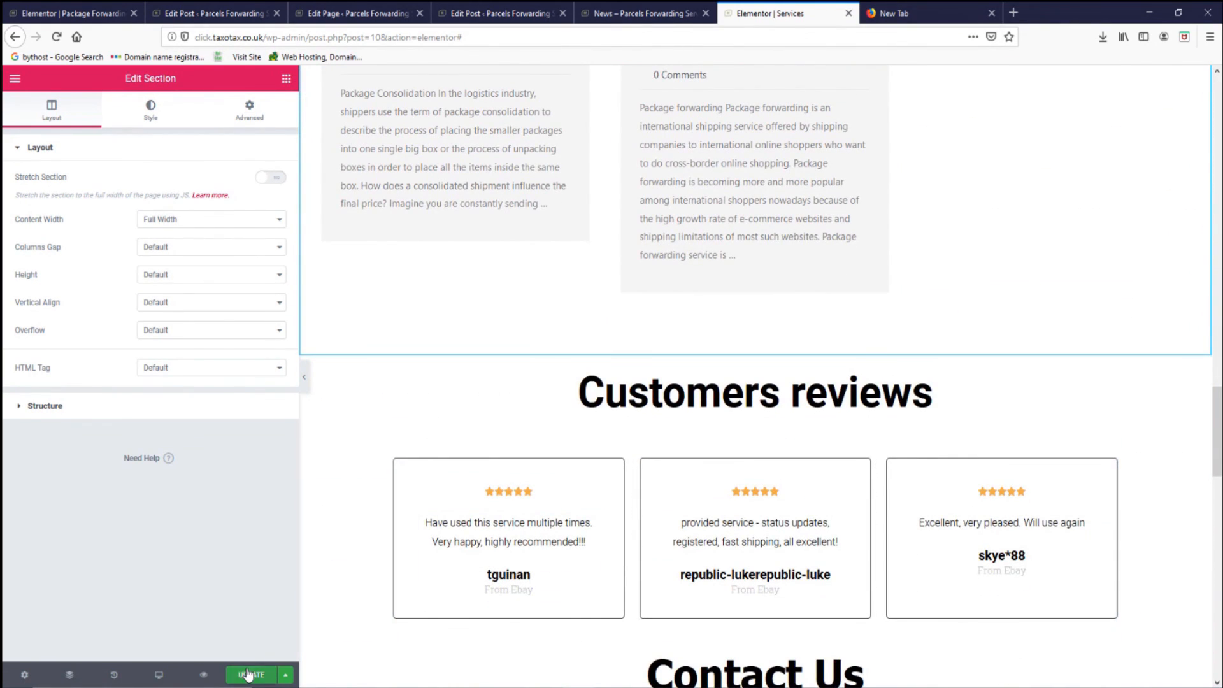
Preview the Services page in a new tab and check the blog posts between the FAQ and Customers reviews
click(203, 677)
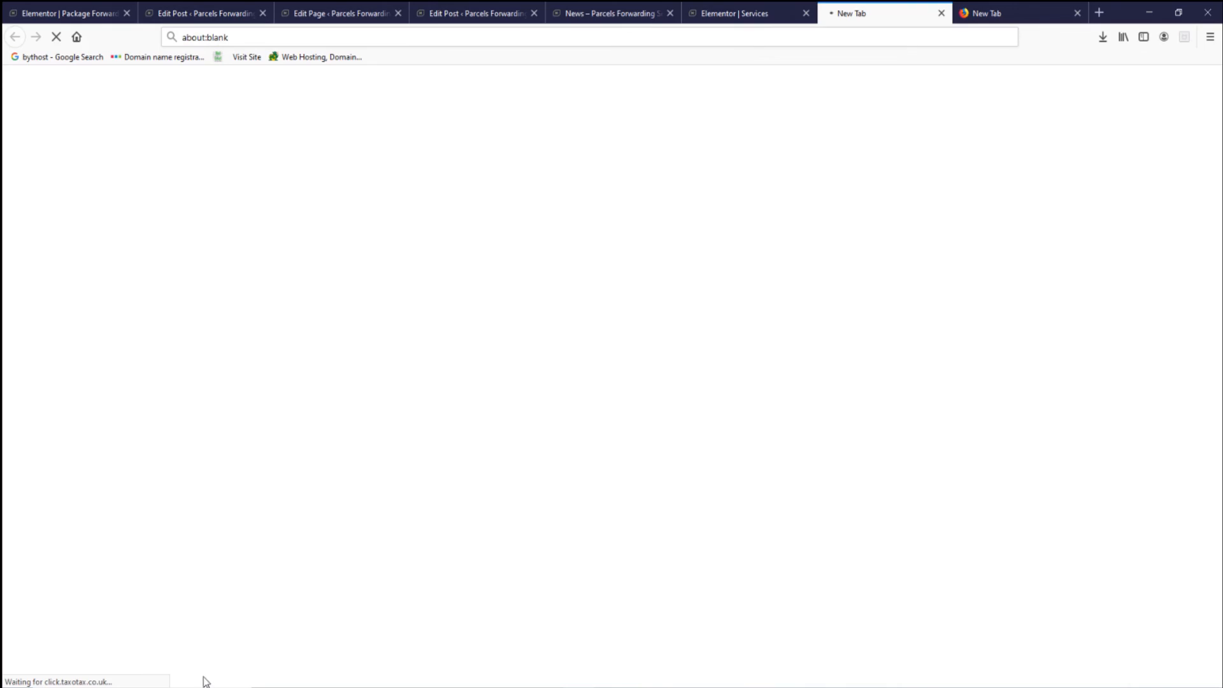
scroll(971, 347, down, 20)
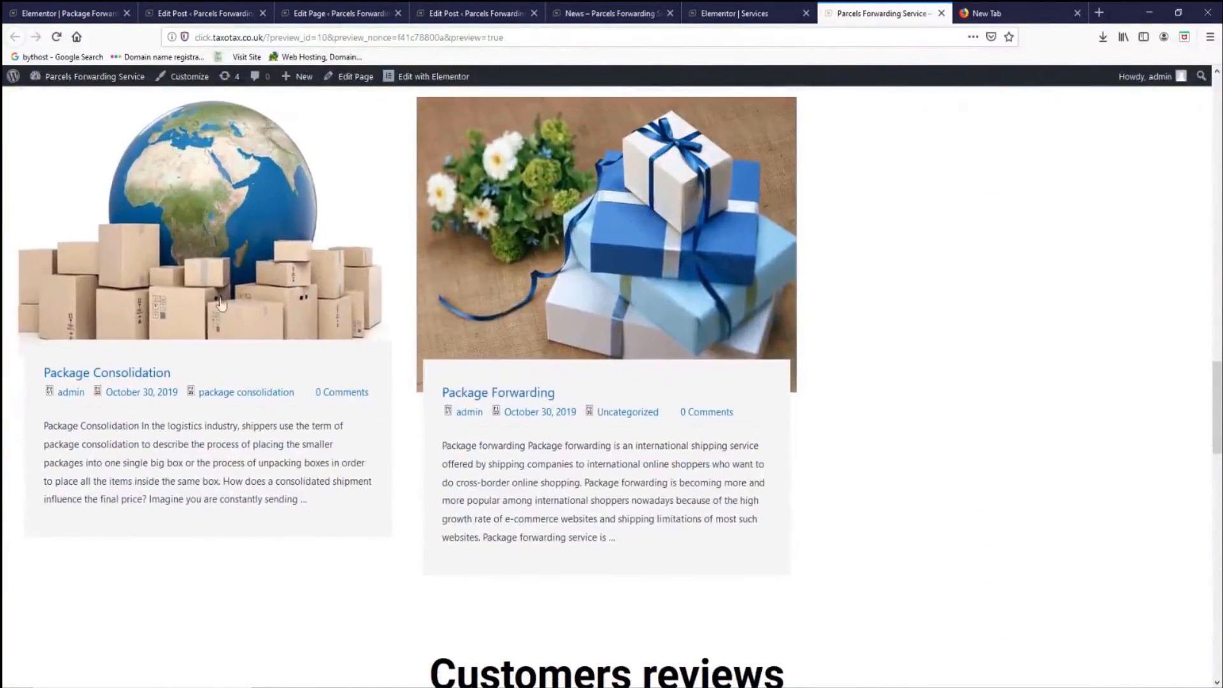
scroll(814, 289, up, 3)
scroll(781, 354, down, 5)
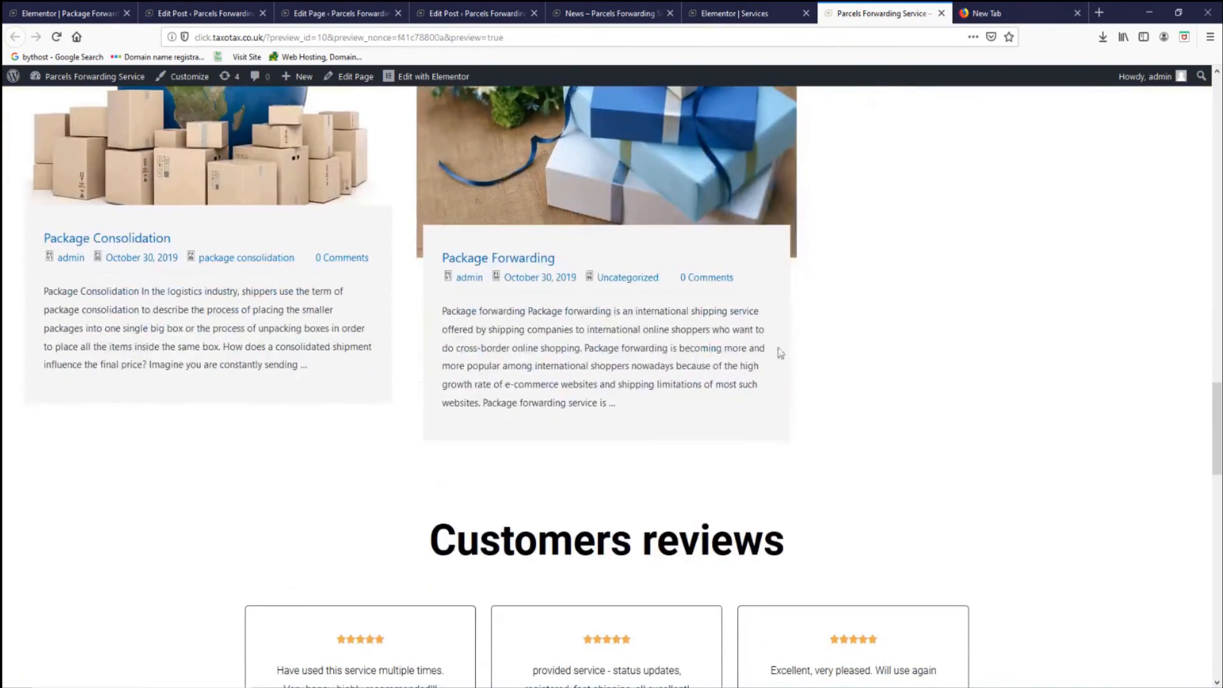
scroll(693, 334, up, 10)
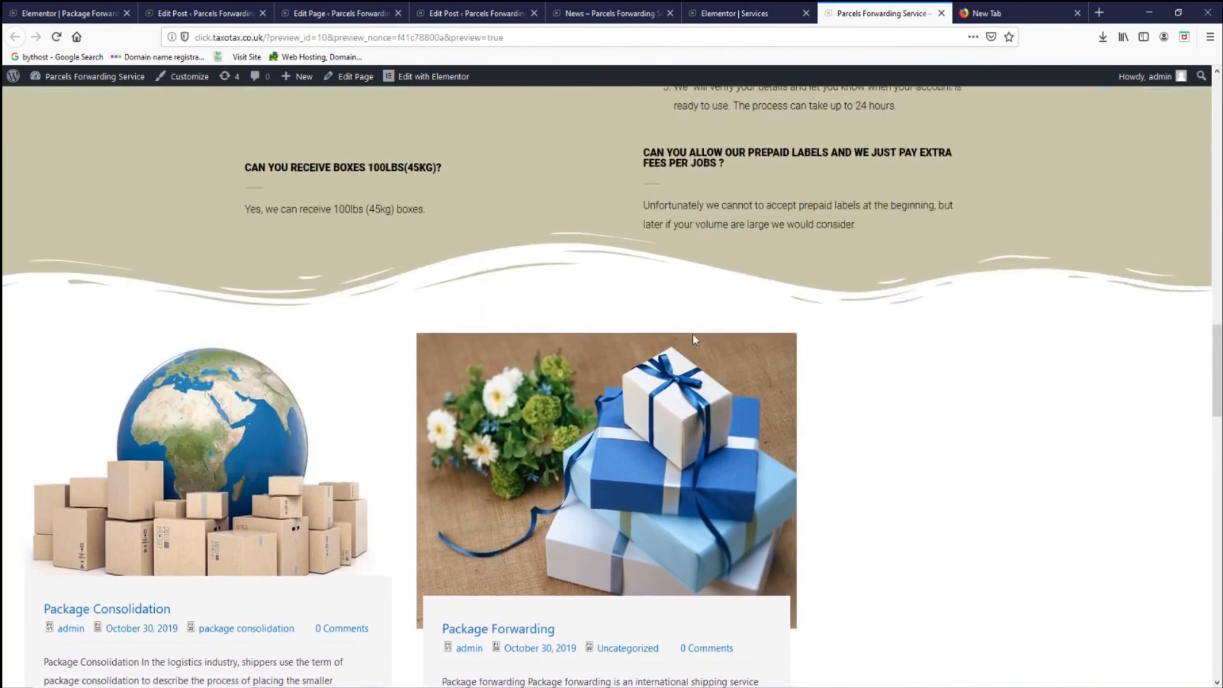
scroll(344, 289, up, 15)
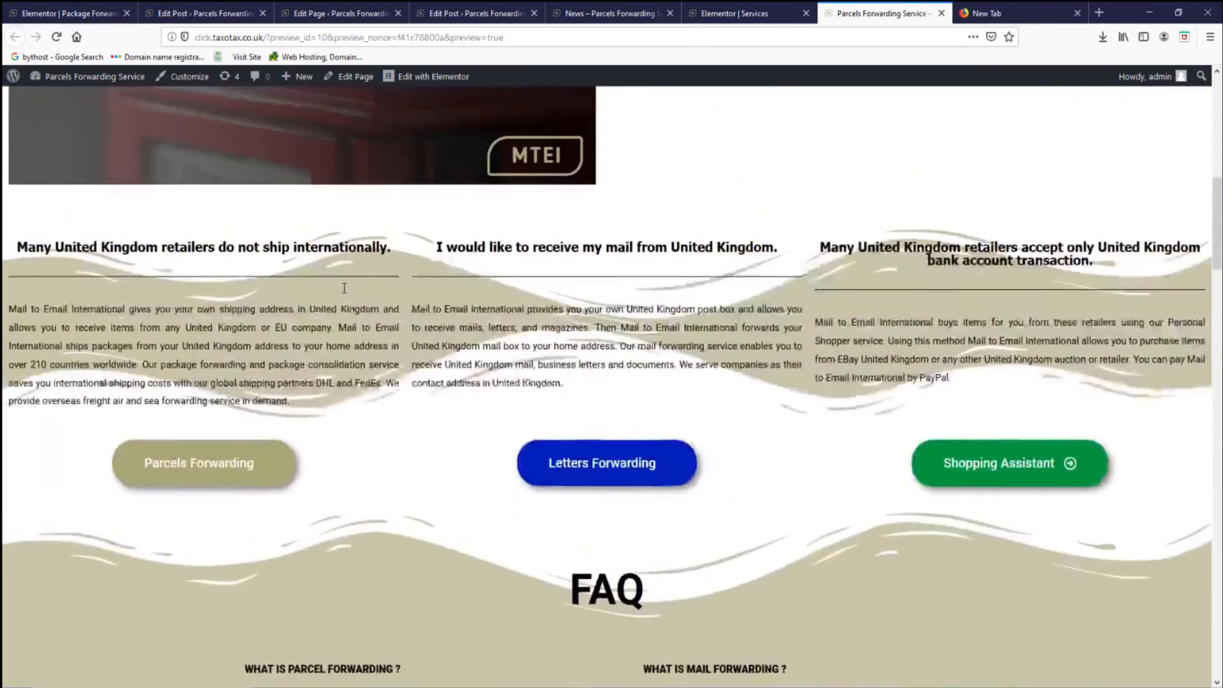
scroll(347, 292, down, 18)
scroll(349, 292, down, 12)
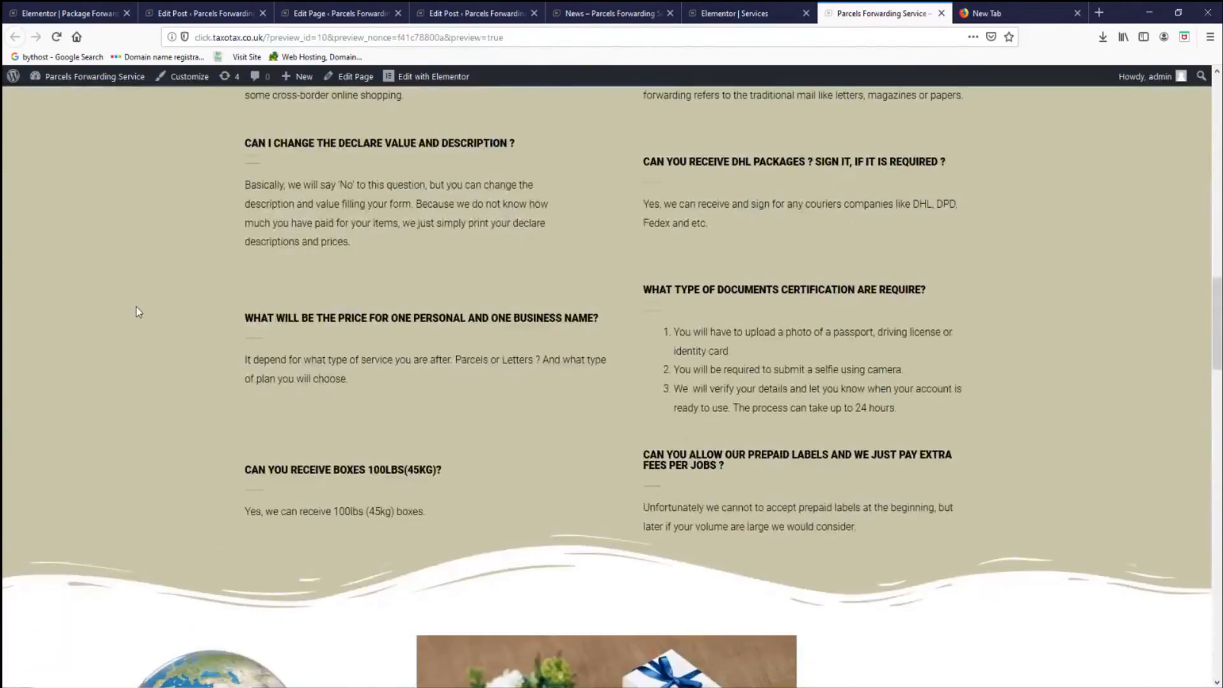
scroll(290, 260, up, 6)
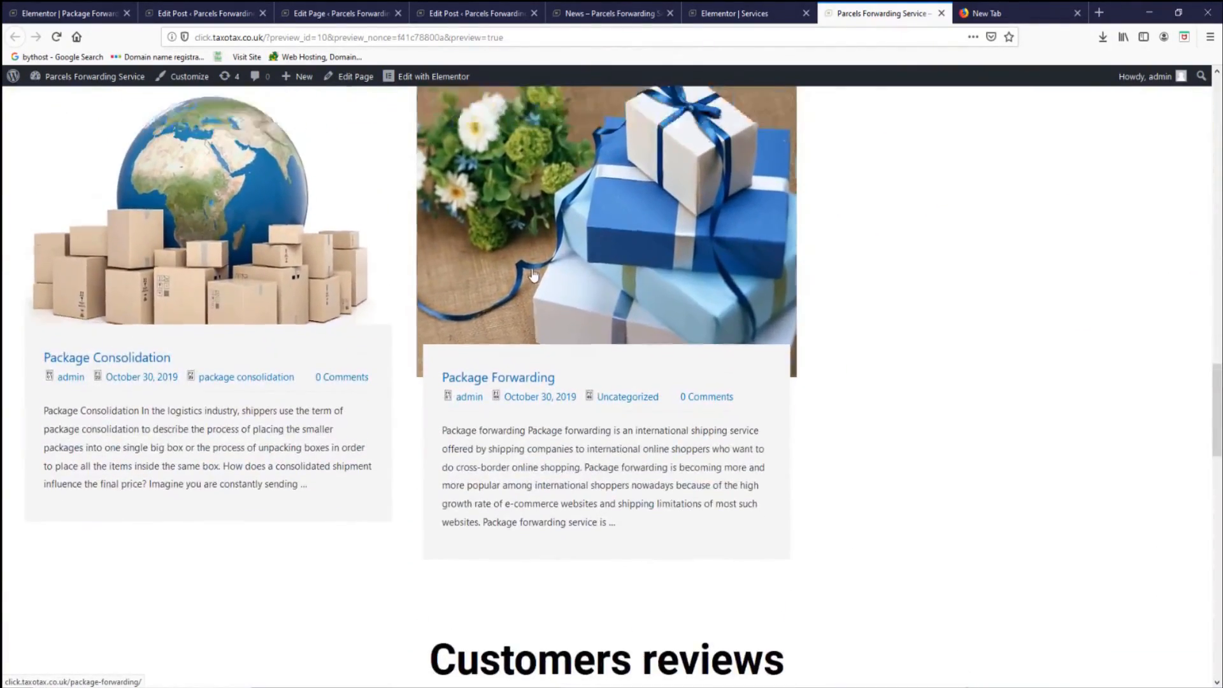
click(623, 338)
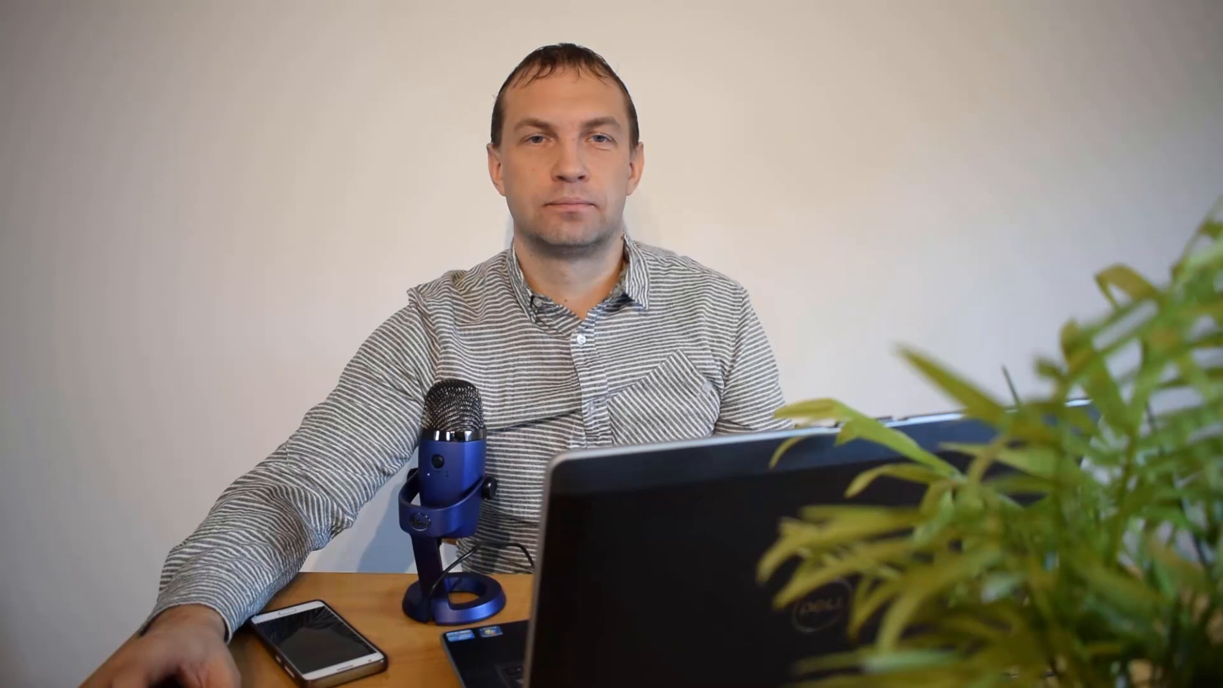